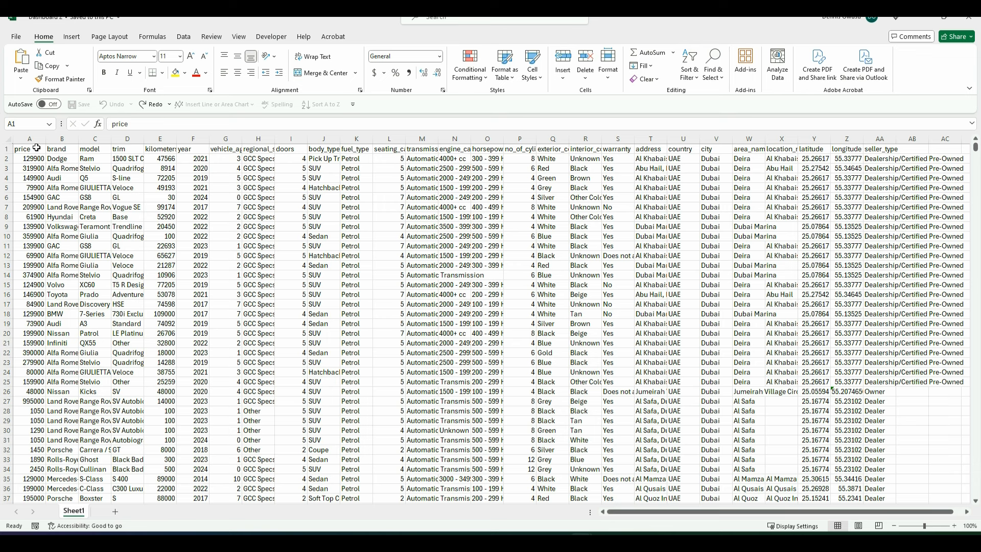
- Convert the car listings range $A$1:$AA$9954 into a table with headers
left_click(36, 148)
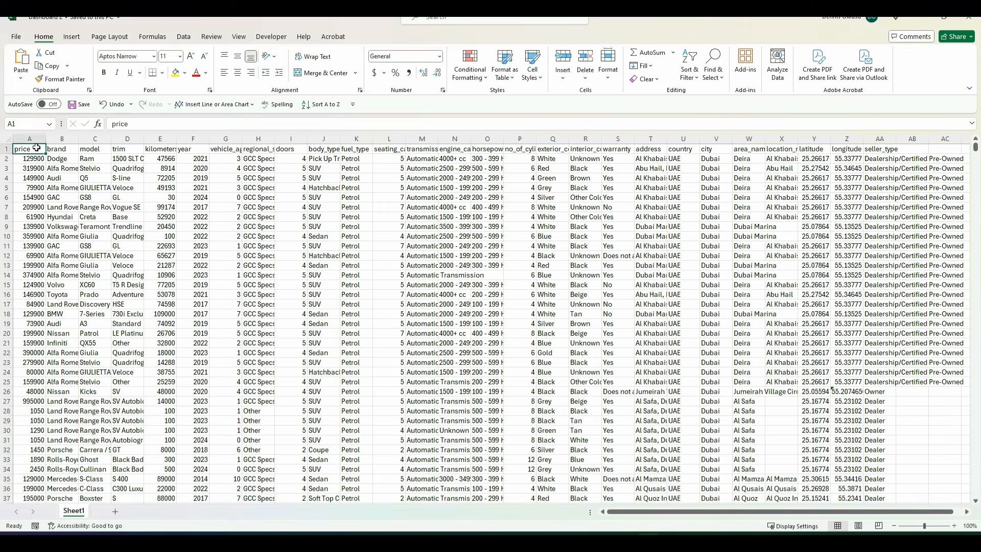
key("ctrl+t")
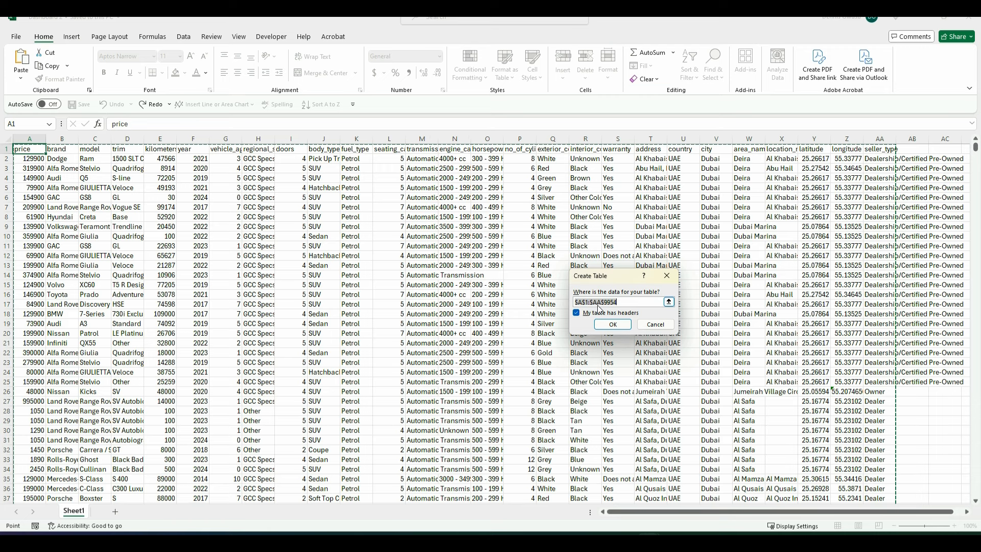
left_click(620, 326)
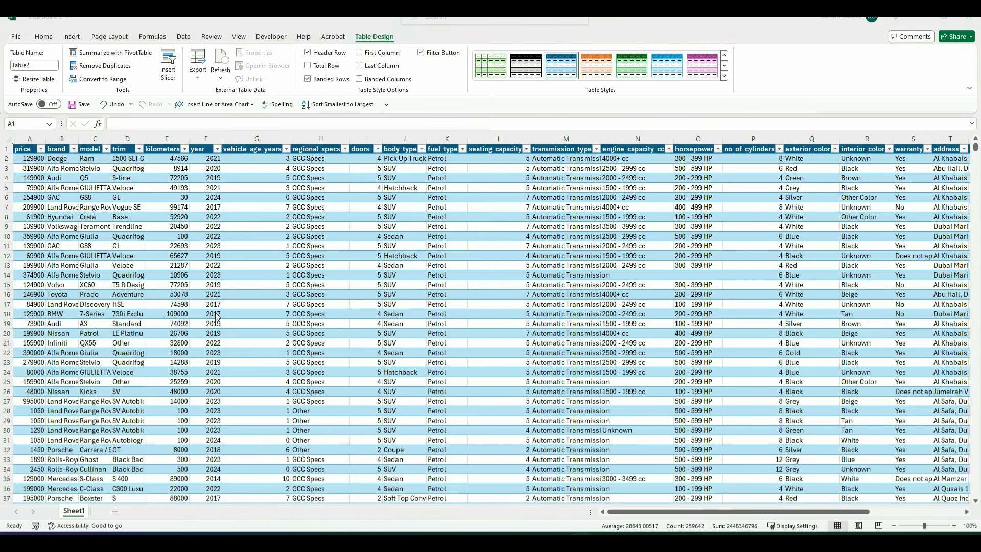
- Rename the new table as Data
left_click(37, 68)
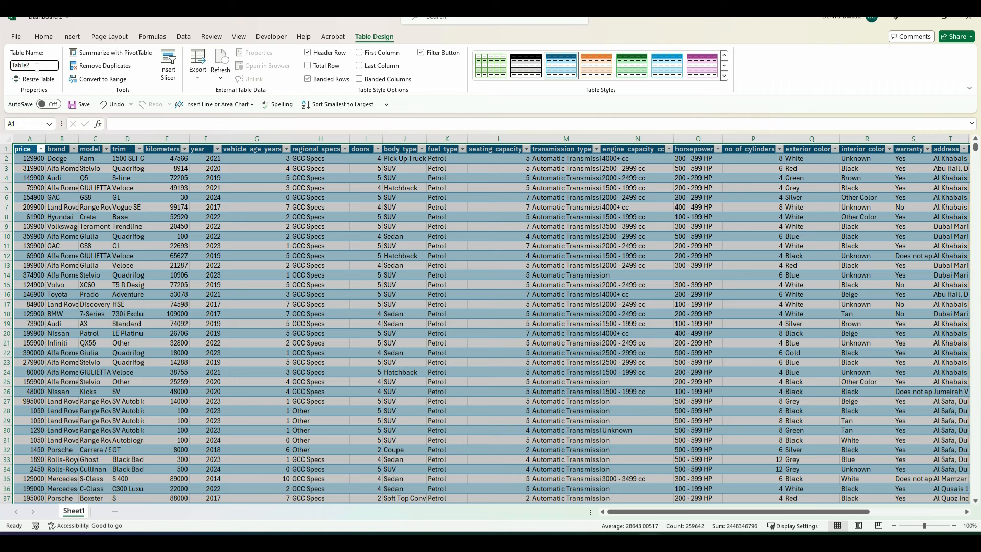
key("BackSpace")
key("BackSpace")
key("BackSpace")
left_click(92, 258)
- Rename the worksheet holding the car listings as Data
right_click(79, 511)
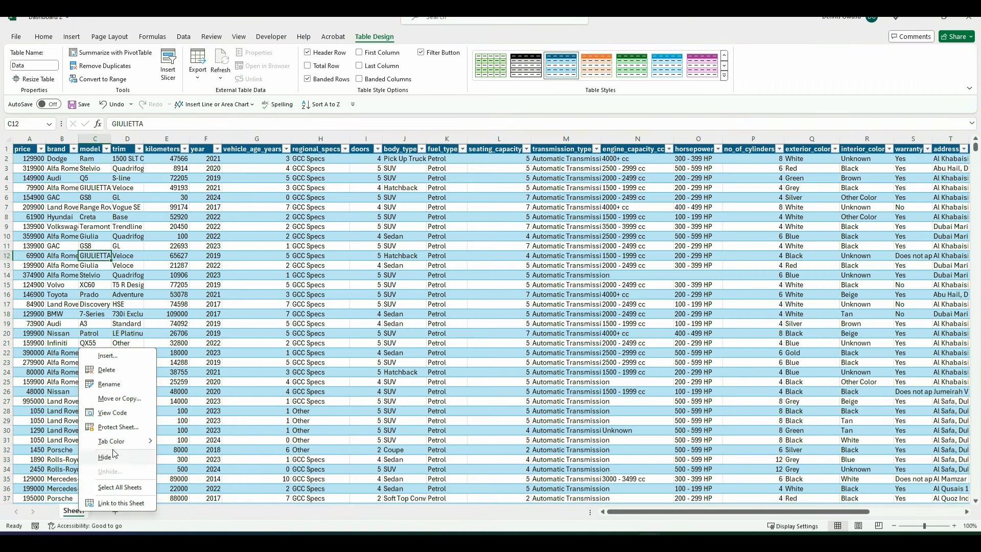
left_click(105, 385)
type("Data")
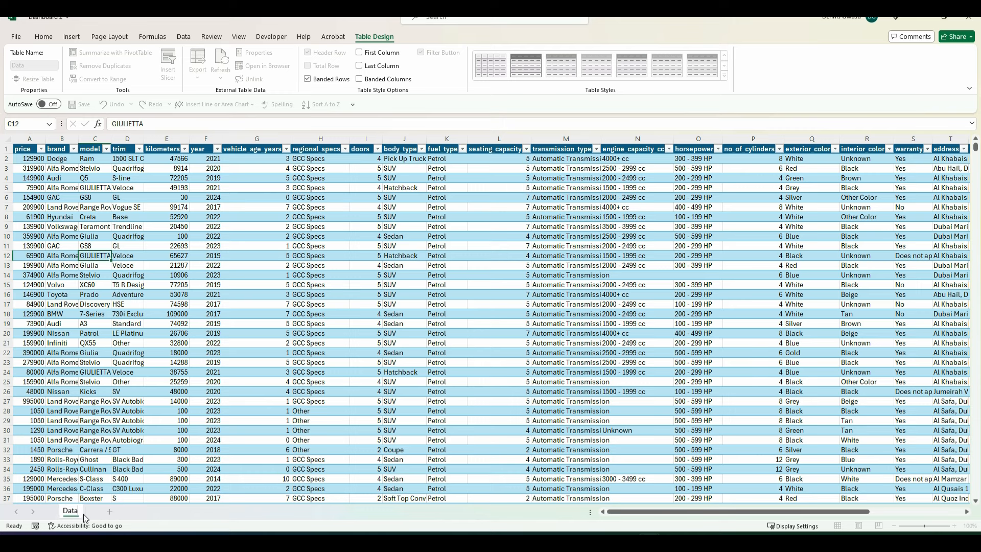
left_click(123, 363)
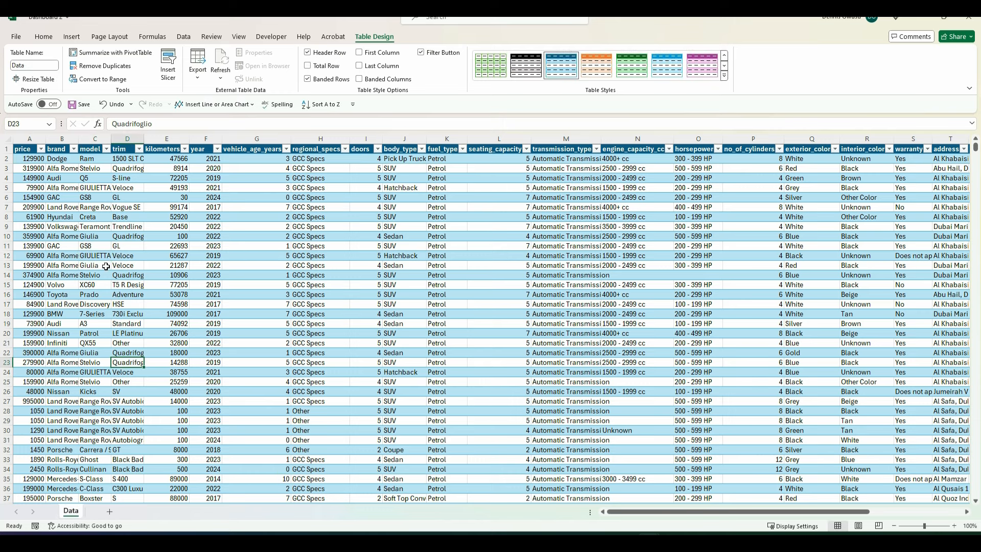
- Summarize the Data table with a PivotTable placed on a new worksheet
left_click(123, 54)
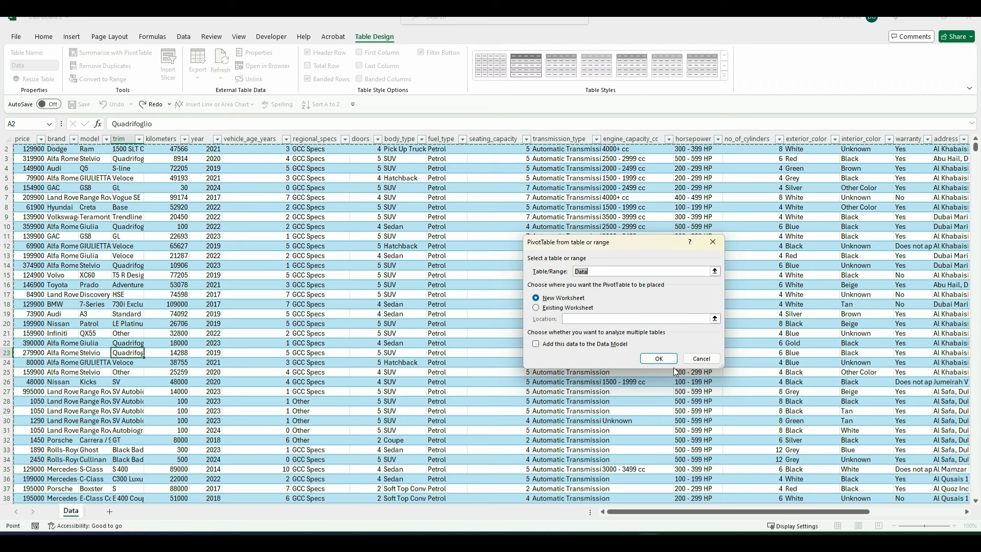
left_click(660, 360)
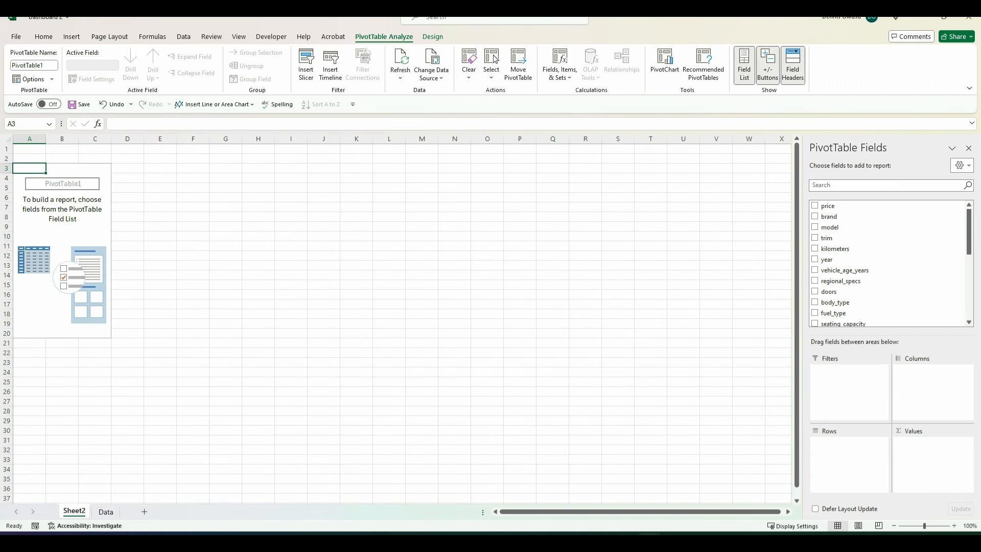
key("alt+Tab")
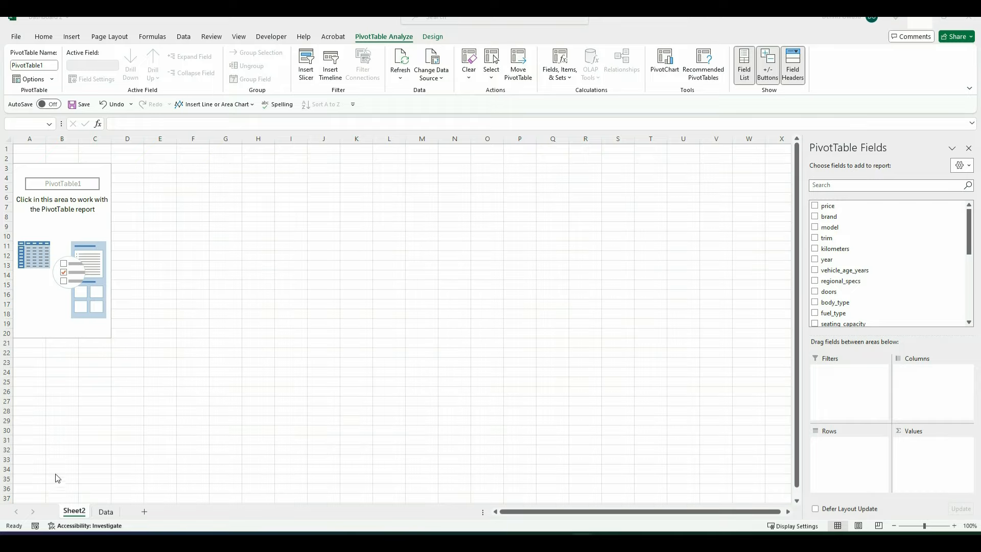
- Rename the new PivotTable worksheet as Trendpivot
left_click(78, 510)
right_click(79, 511)
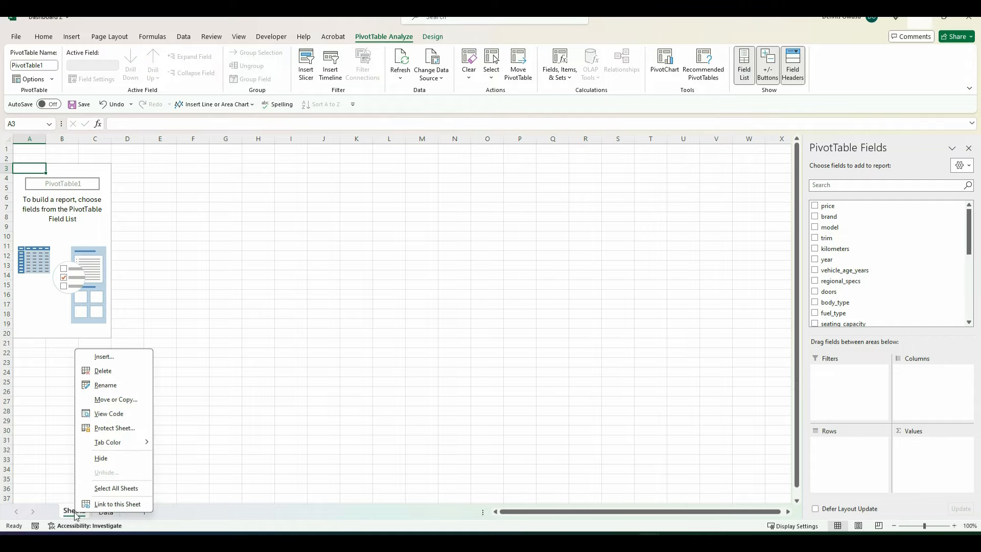
left_click(105, 384)
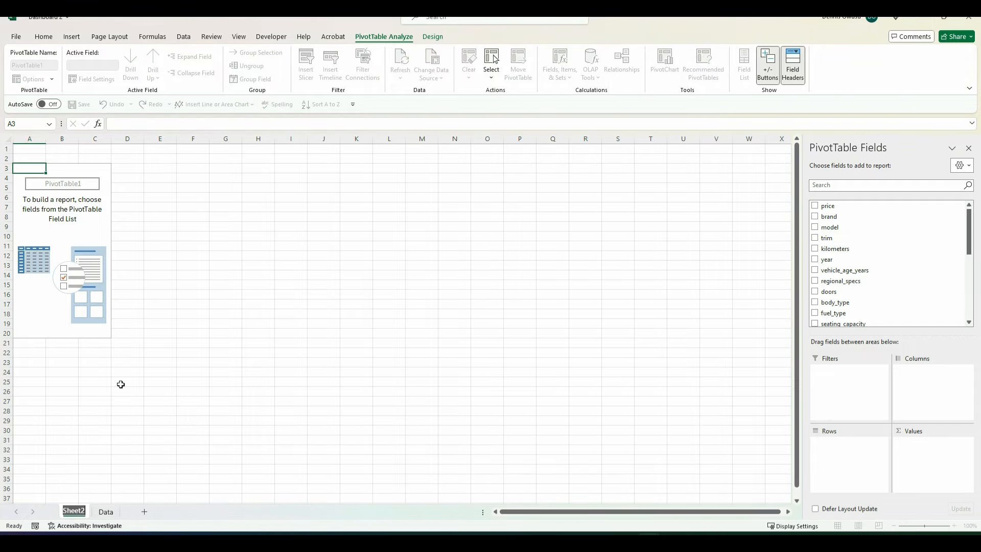
type("Trendpivot")
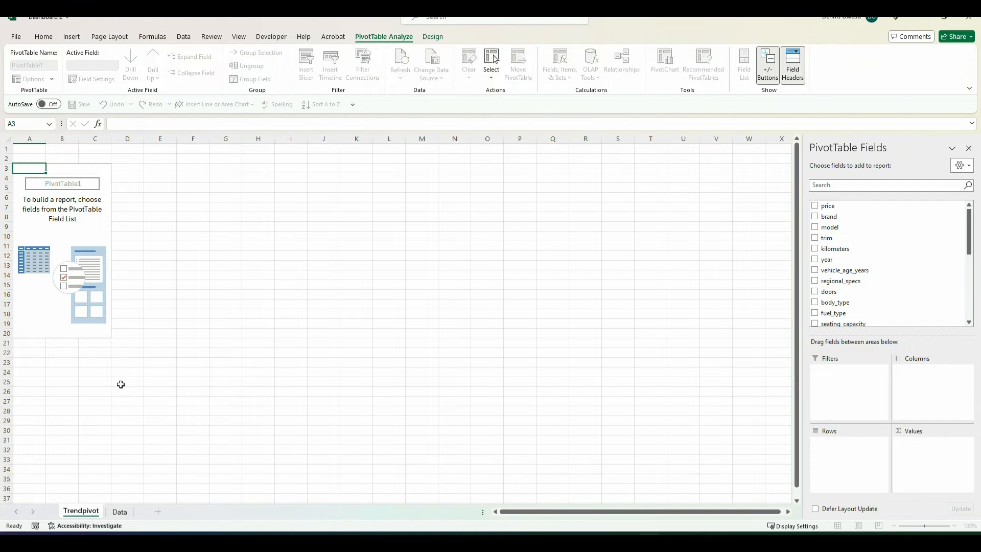
- Set the PivotTable's own name to Trendpivot
left_click(61, 175)
left_click(48, 65)
type("Trendpivot")
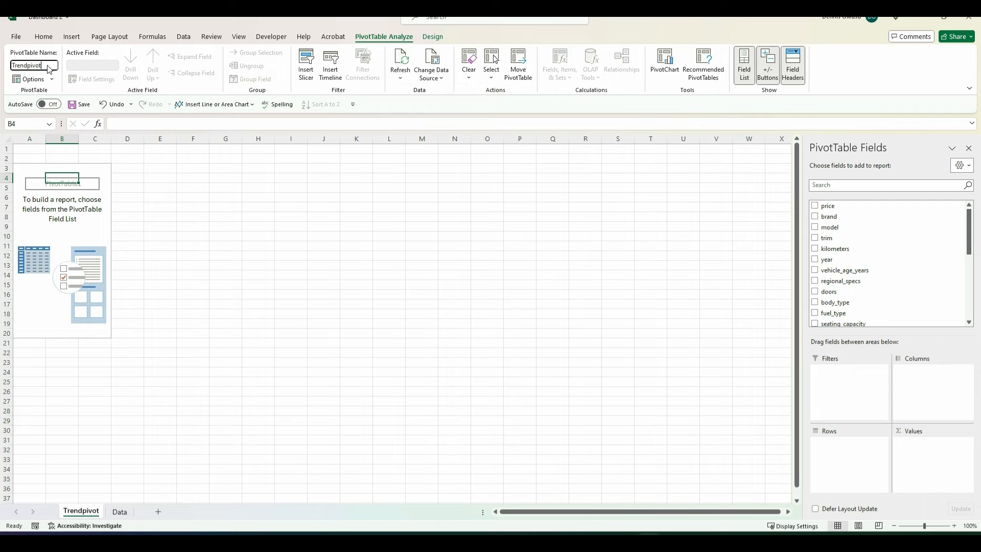
left_click(216, 177)
left_click(62, 226)
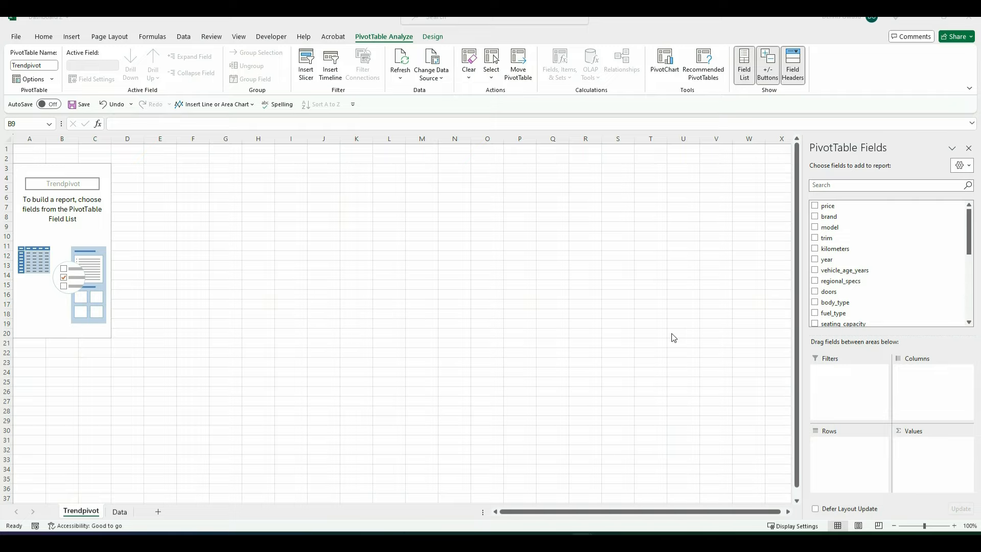
left_click(816, 261)
left_click(817, 261)
left_click(816, 261)
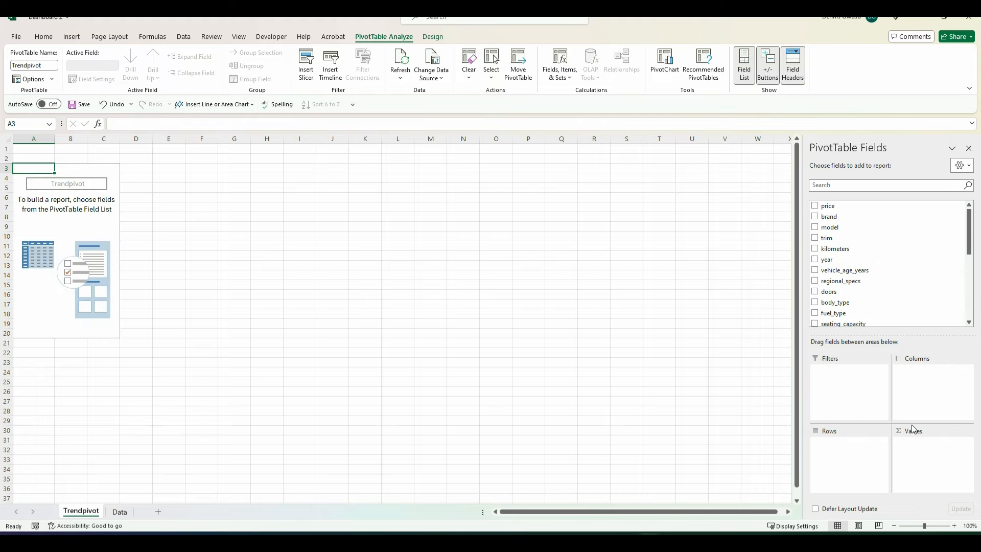
- Add the year field to the PivotTable rows and the price field to its values
left_click_drag(823, 260, 838, 444)
scroll(851, 236, "up", 1)
left_click_drag(827, 206, 935, 414)
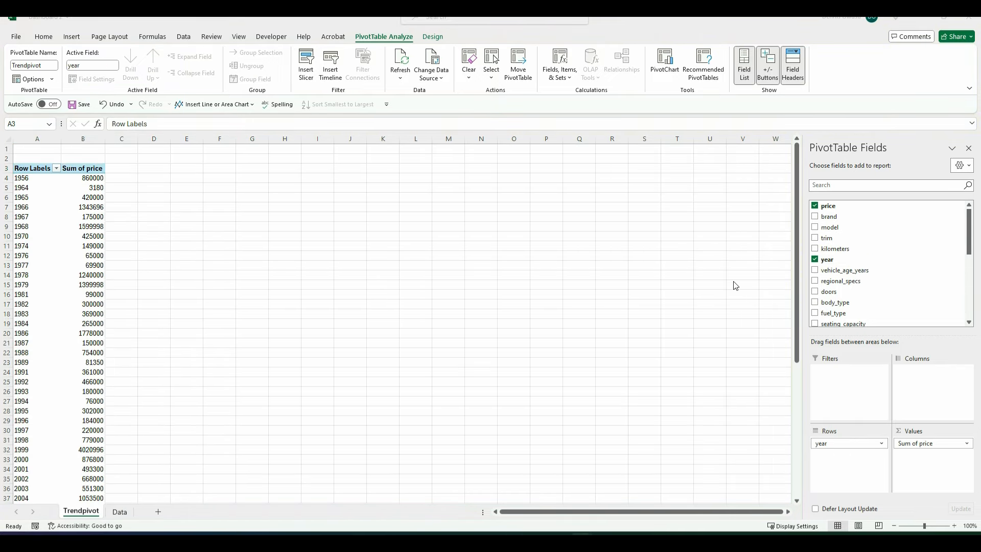
- Add the price field to the PivotTable values a second time
left_click(833, 208)
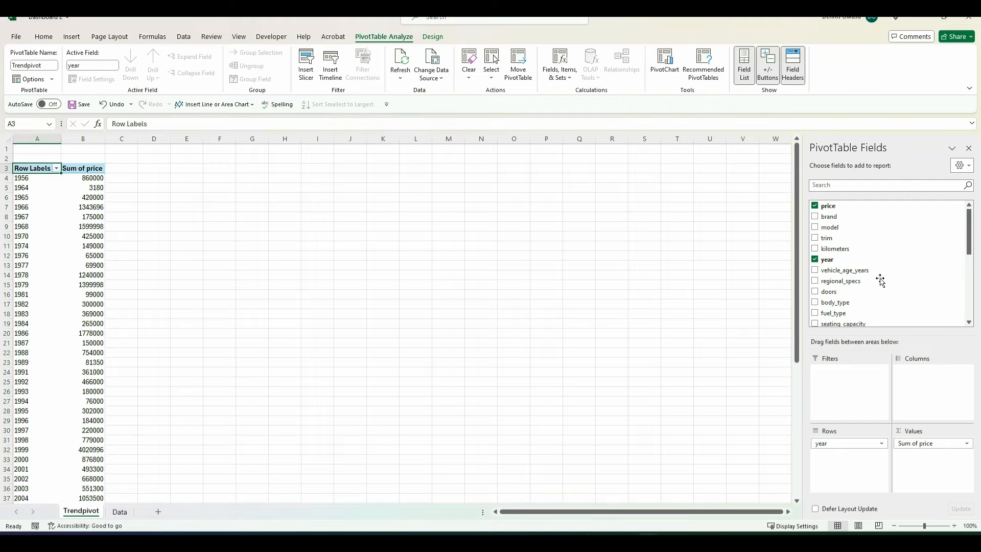
left_click(932, 474)
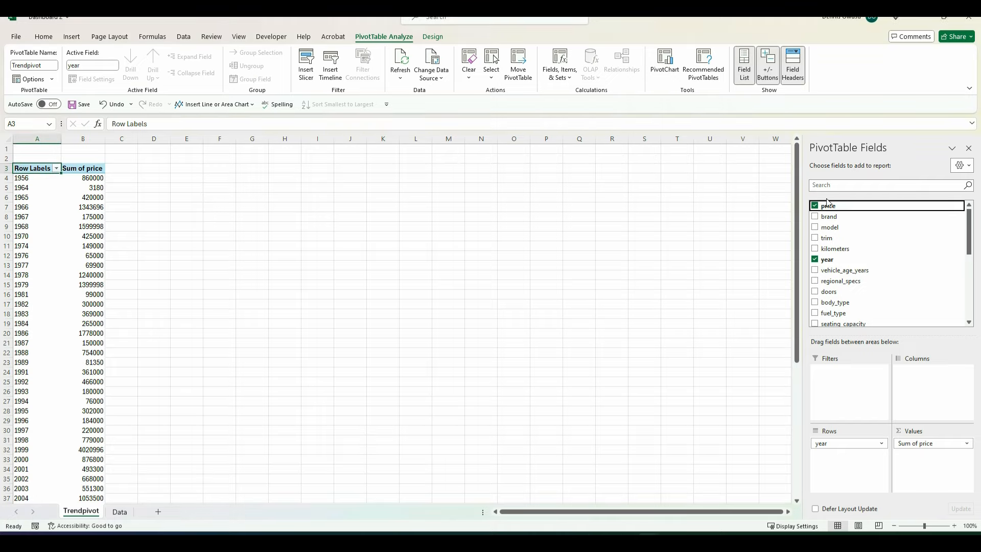
left_click_drag(828, 205, 931, 468)
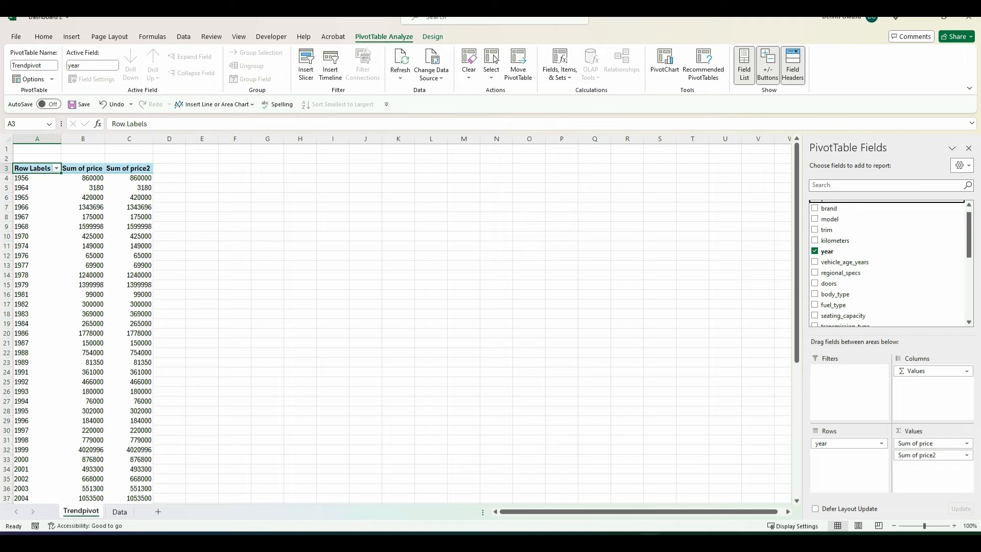
- Show the second price value field as % Running Total In with year as the base field
left_click(919, 456)
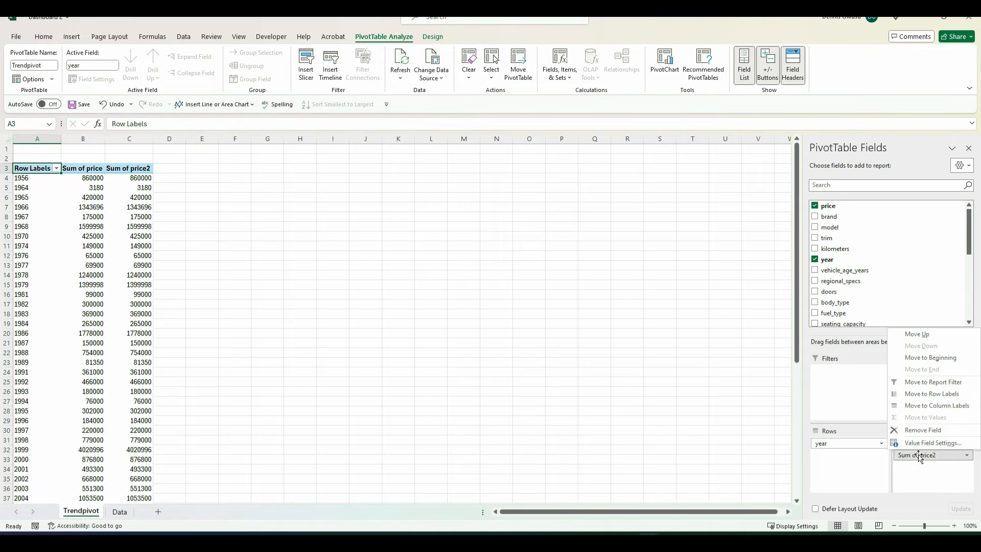
left_click(918, 444)
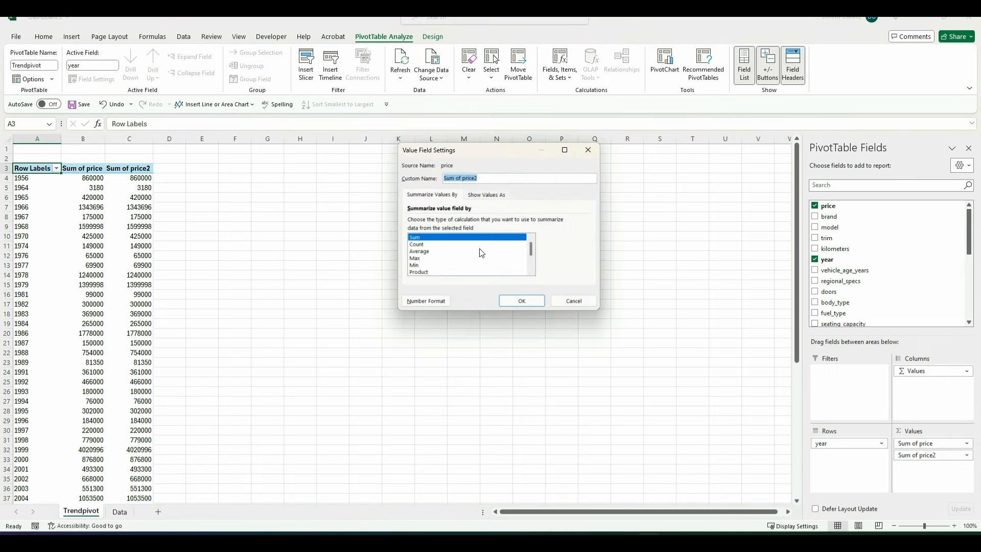
left_click(486, 196)
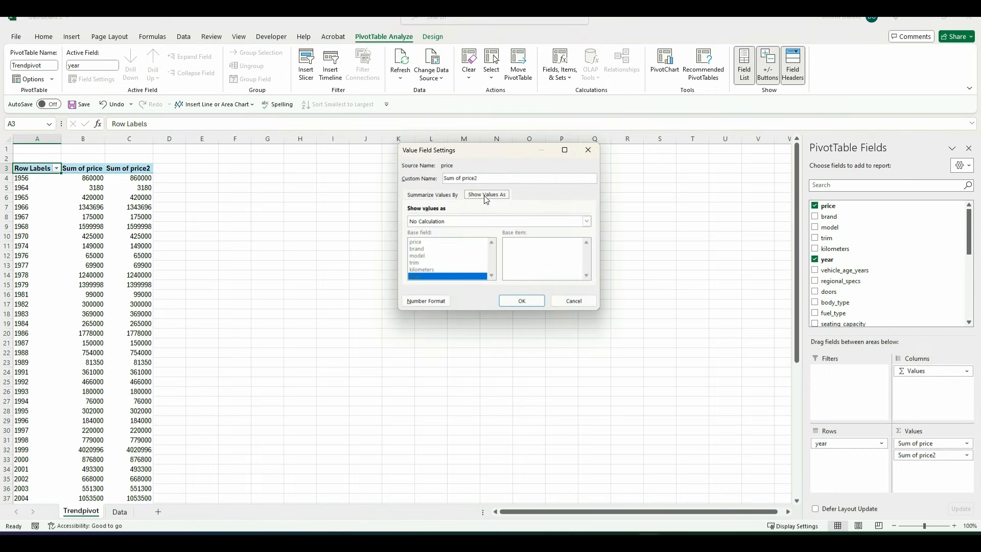
left_click(587, 222)
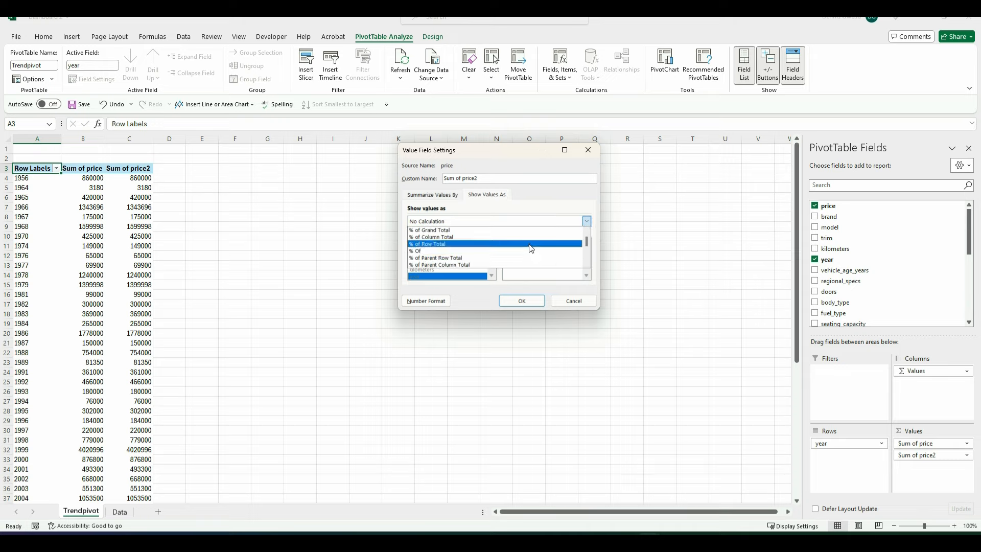
scroll(531, 249, "down", 3)
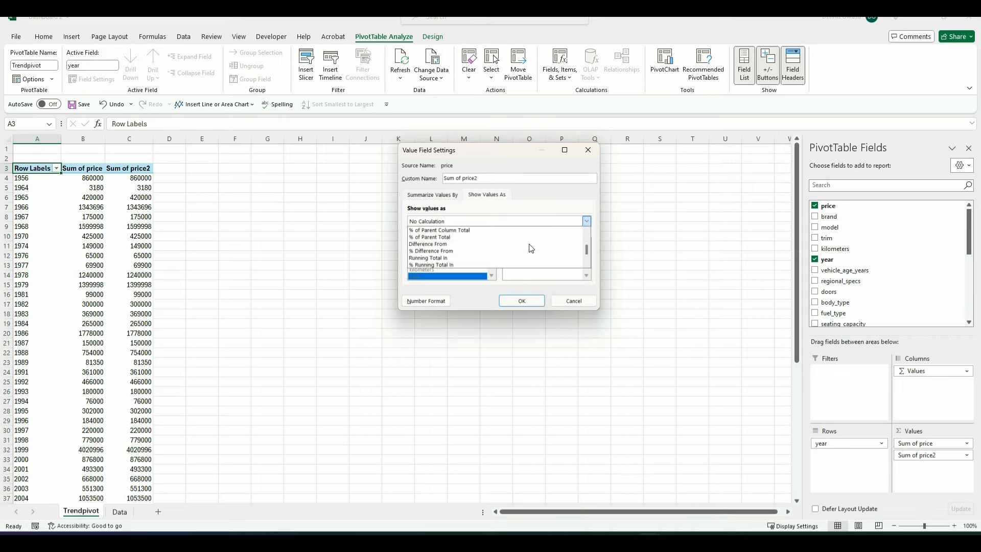
scroll(530, 248, "down", 2)
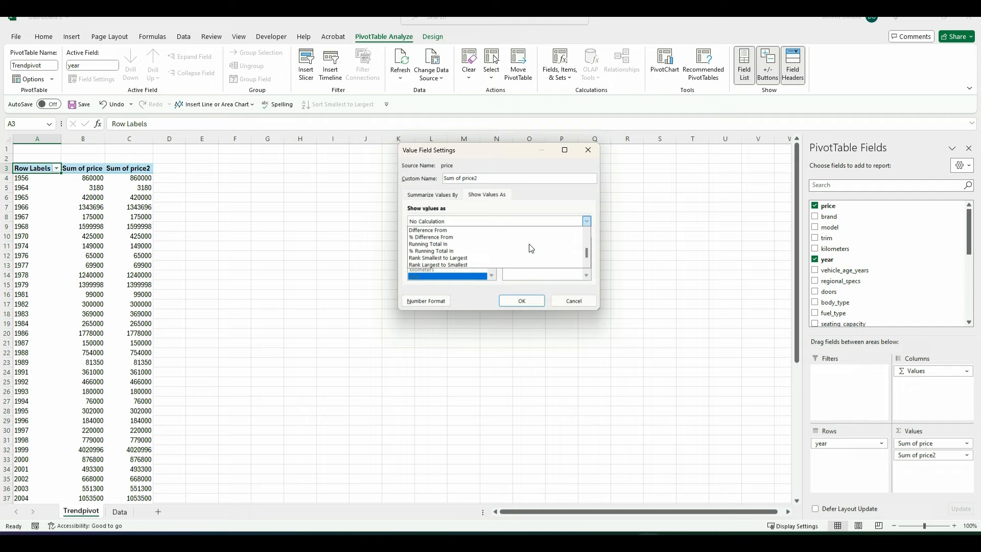
left_click(458, 250)
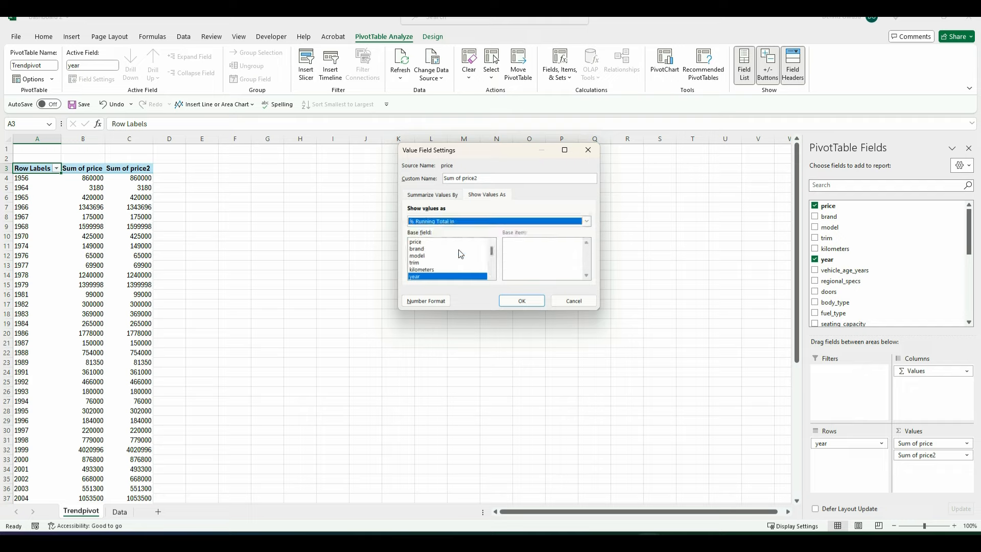
- Give the second price value field the custom name %cumulative and apply its settings
left_click(505, 178)
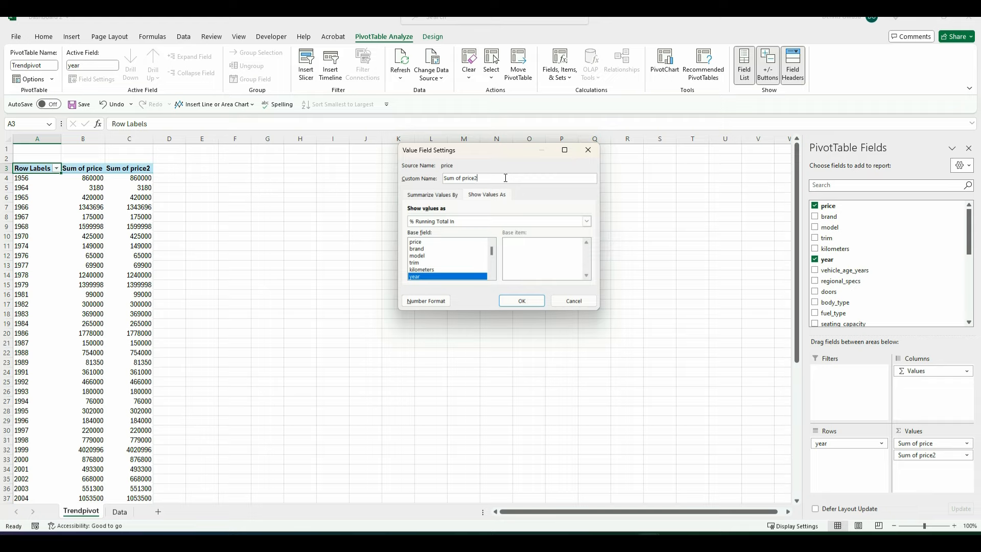
key("BackSpace")
key("BackSpace")
key("BackSpace")
key("BackSpace")
key("BackSpace")
key("BackSpace")
key("BackSpace")
key("BackSpace")
key("BackSpace")
key("BackSpace")
key("BackSpace")
key("BackSpace")
left_click(521, 300)
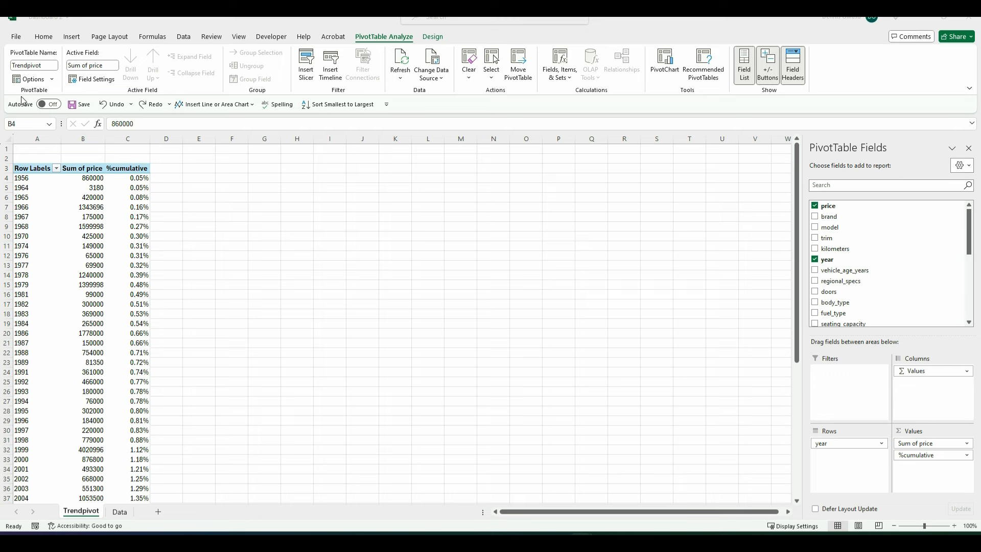
- Format the Sum of price values as Number with 0 decimal places and a thousands separator
left_click(83, 182)
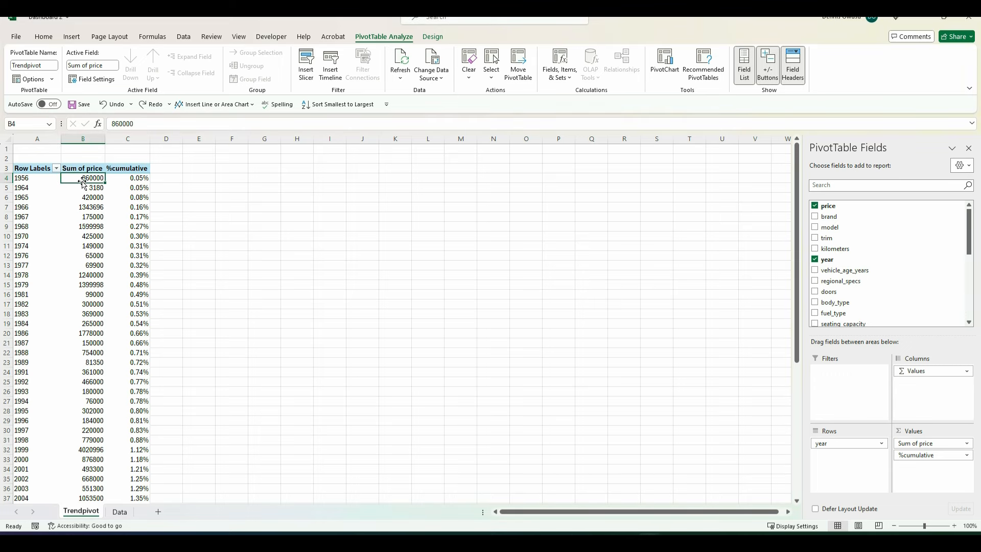
right_click(83, 182)
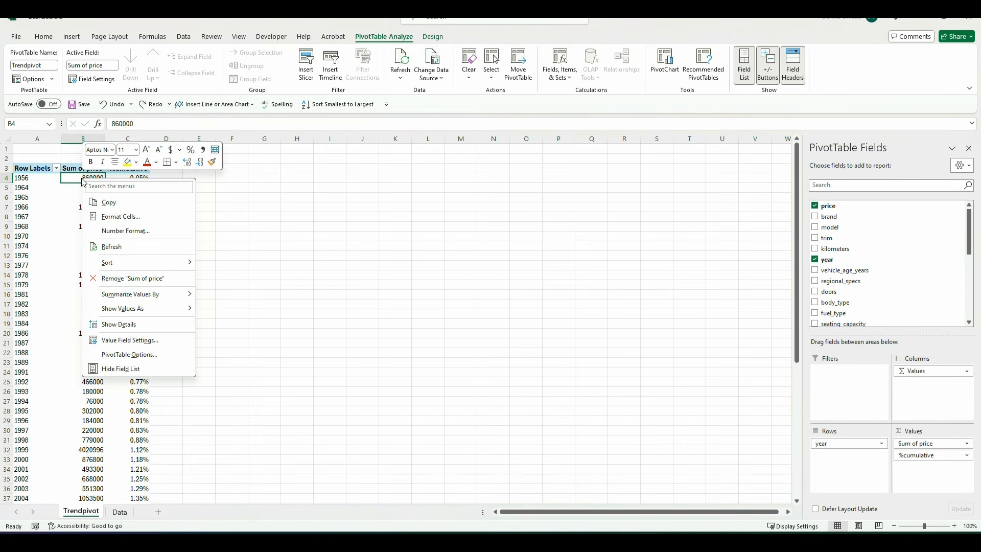
left_click(144, 235)
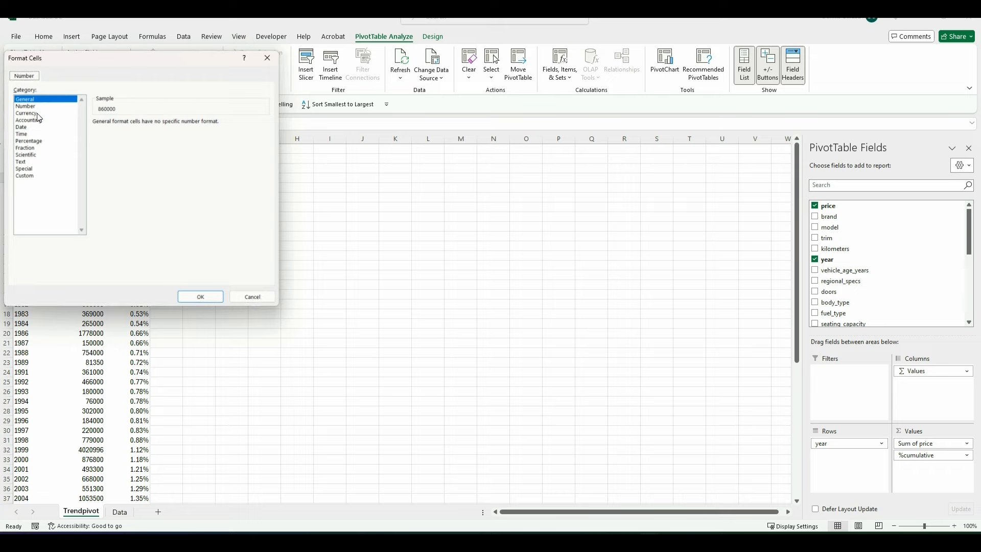
left_click(33, 107)
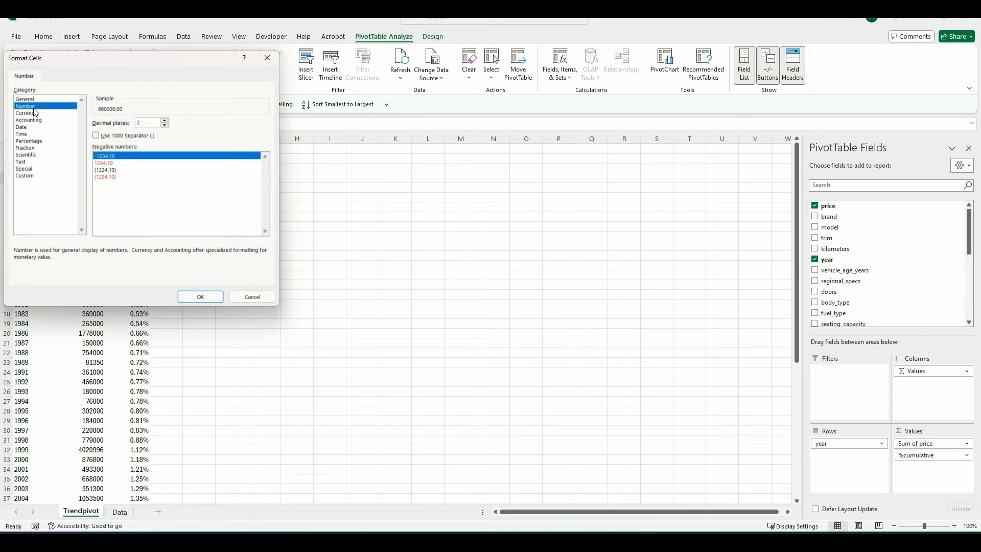
left_click(165, 127)
left_click(165, 126)
left_click(99, 137)
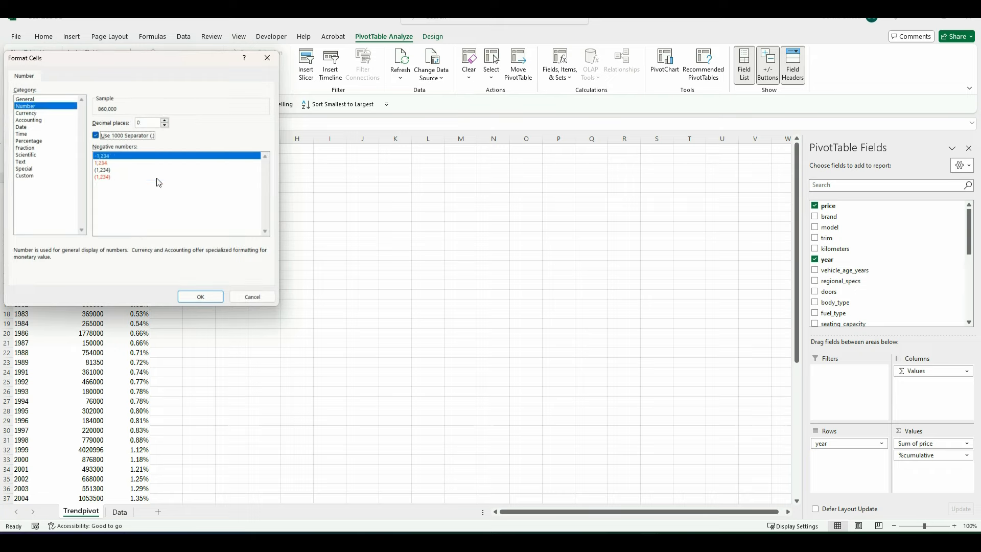
left_click(200, 298)
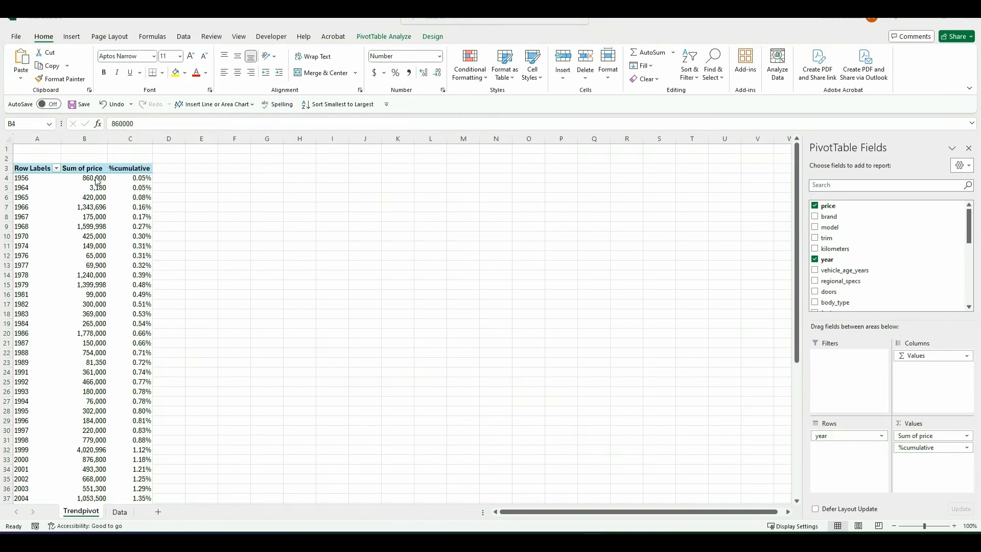
- Insert a combo PivotChart with Sum of price as clustered columns and %cumulative as a line on the secondary axis
left_click(96, 179)
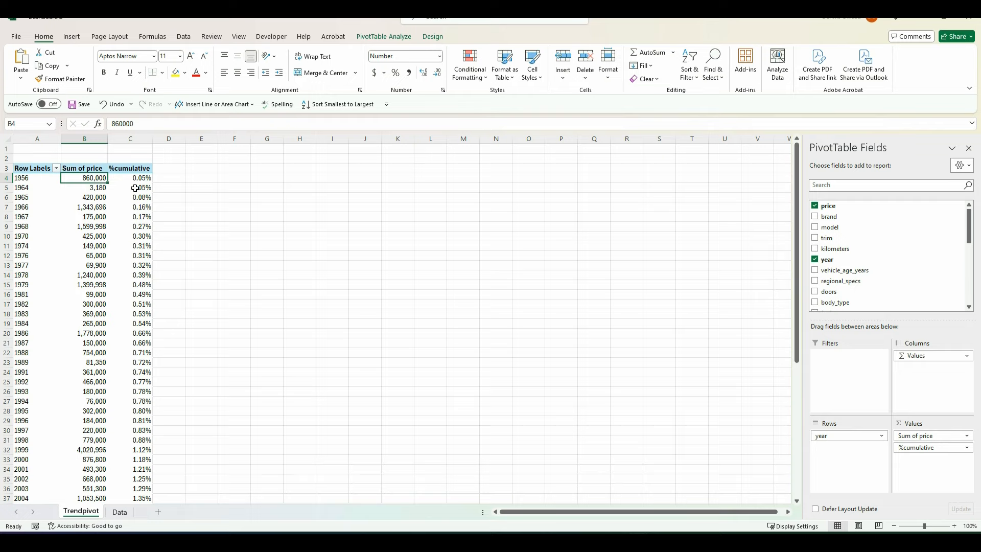
left_click(377, 40)
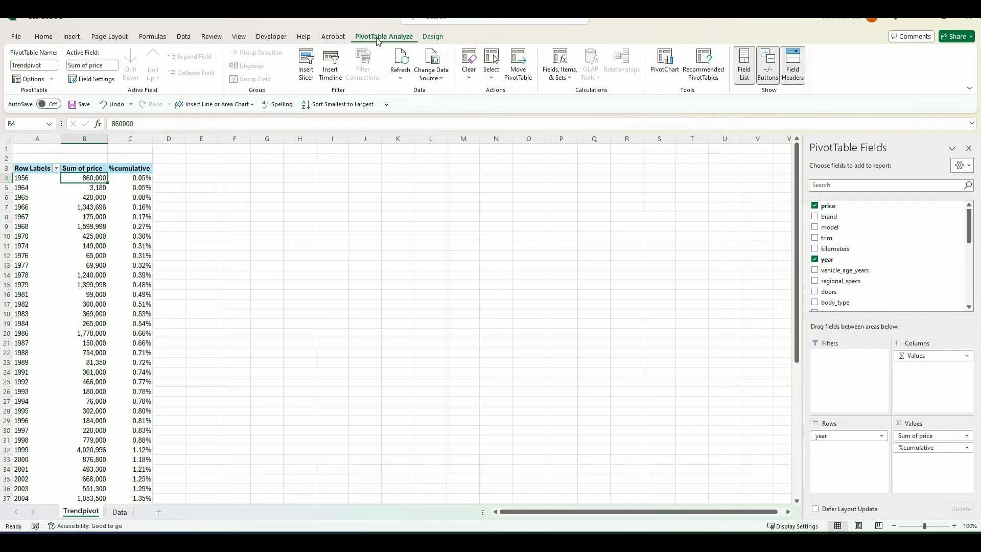
left_click(662, 73)
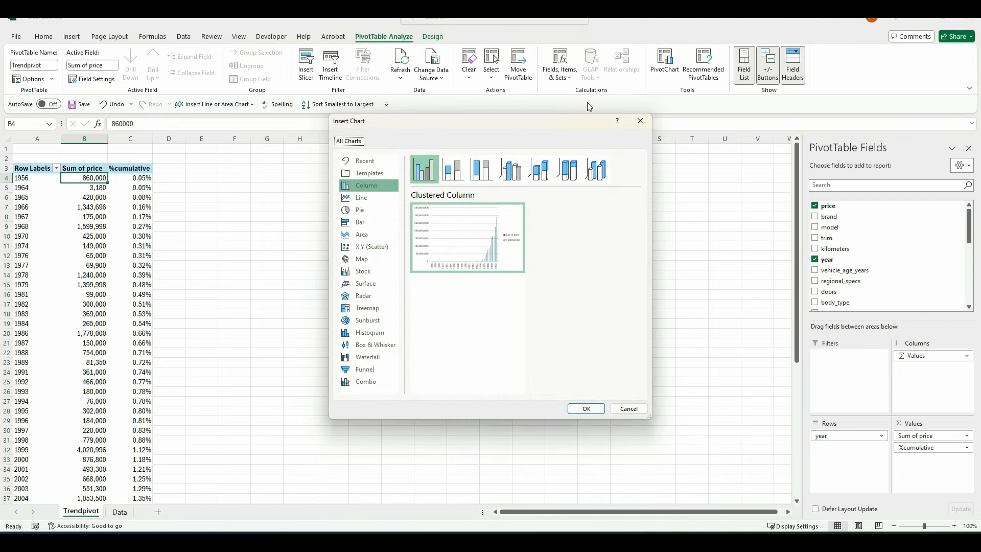
left_click_drag(537, 128, 543, 155)
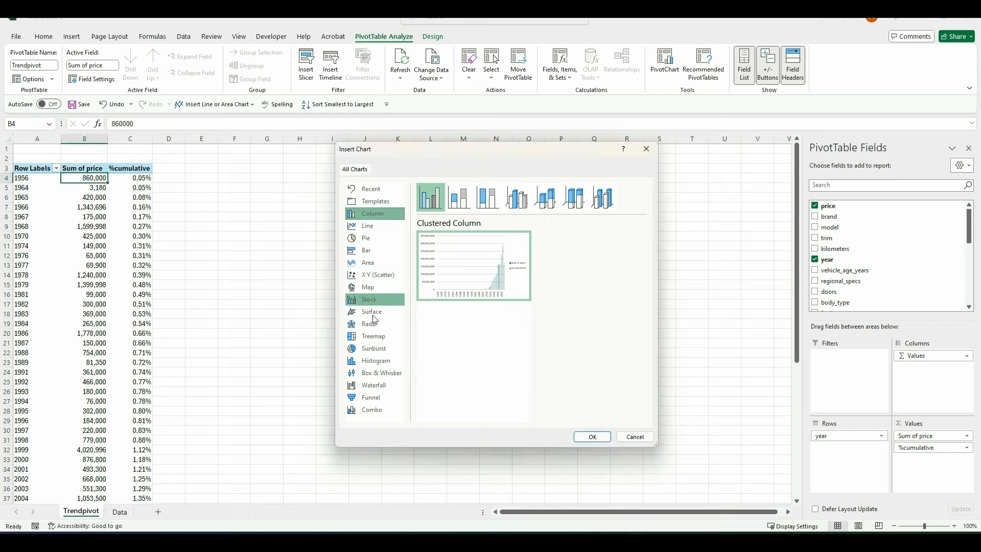
left_click(378, 411)
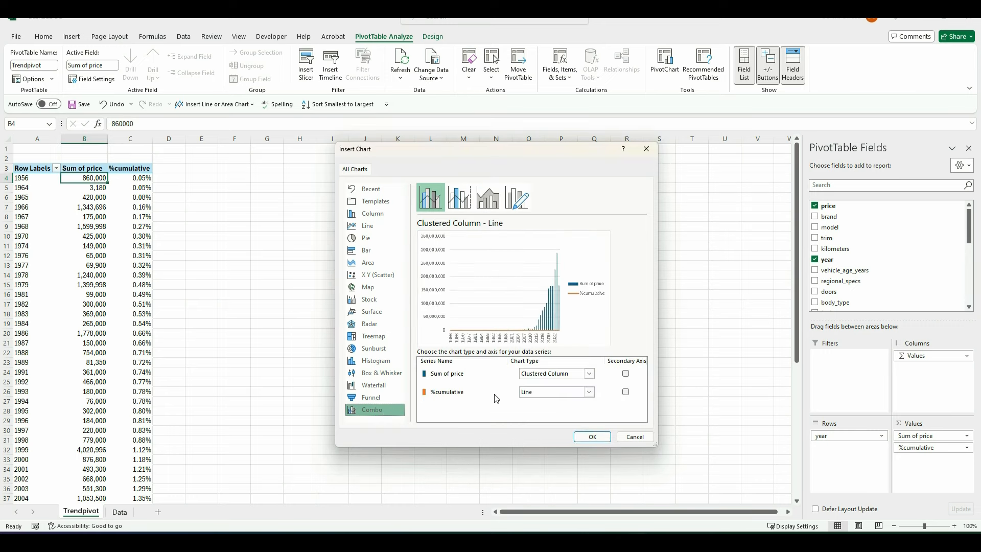
left_click(626, 393)
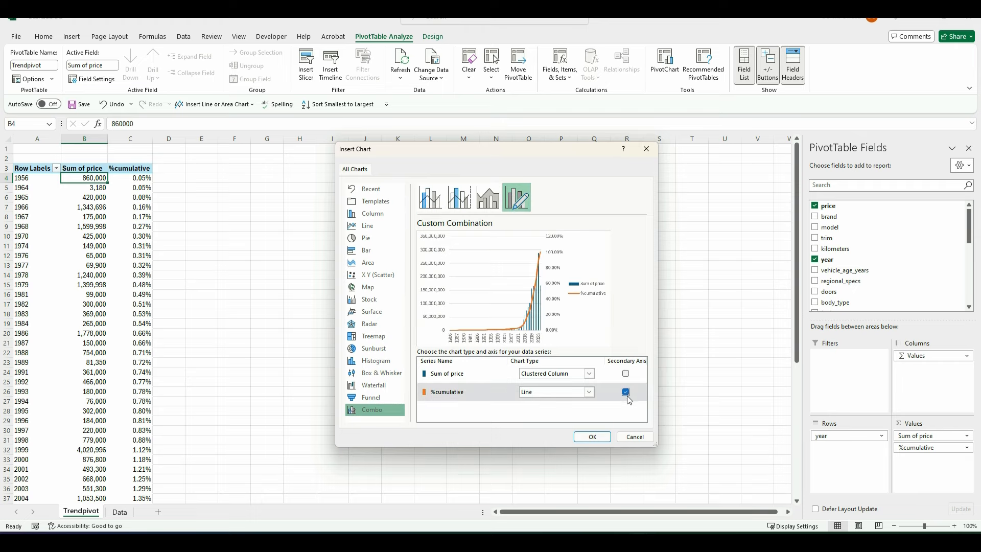
left_click(590, 436)
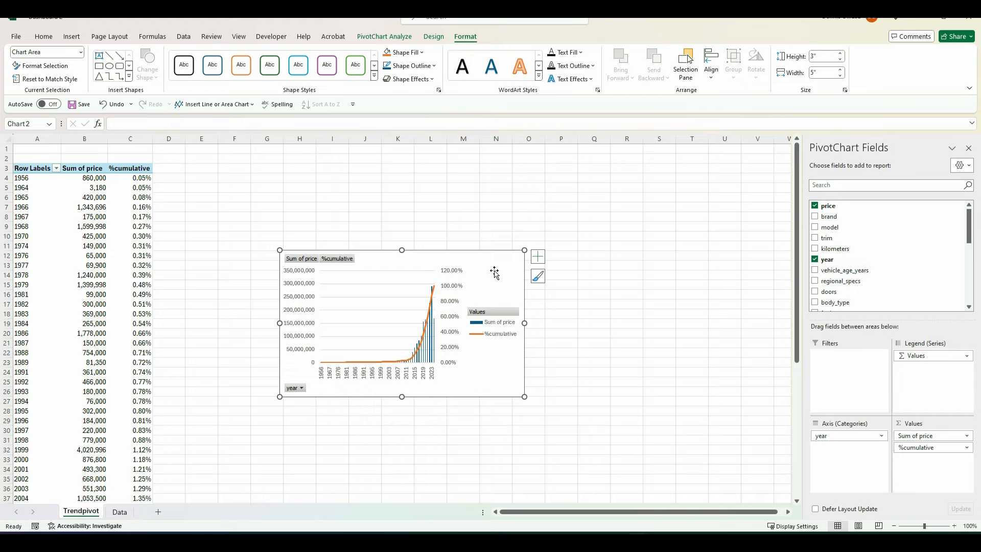
- Reposition the PivotChart on the sheet and hide all field buttons on it
left_click_drag(483, 266, 526, 227)
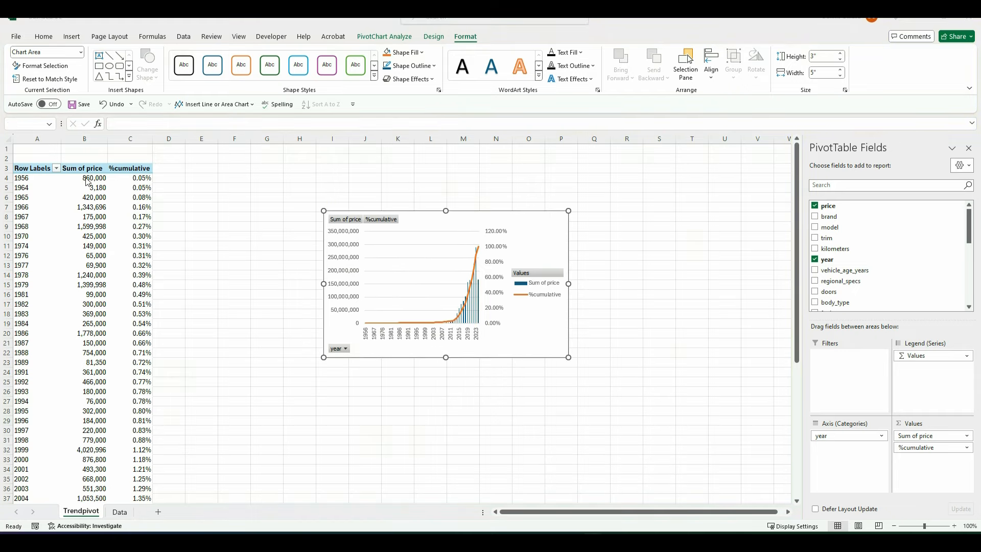
left_click(434, 222)
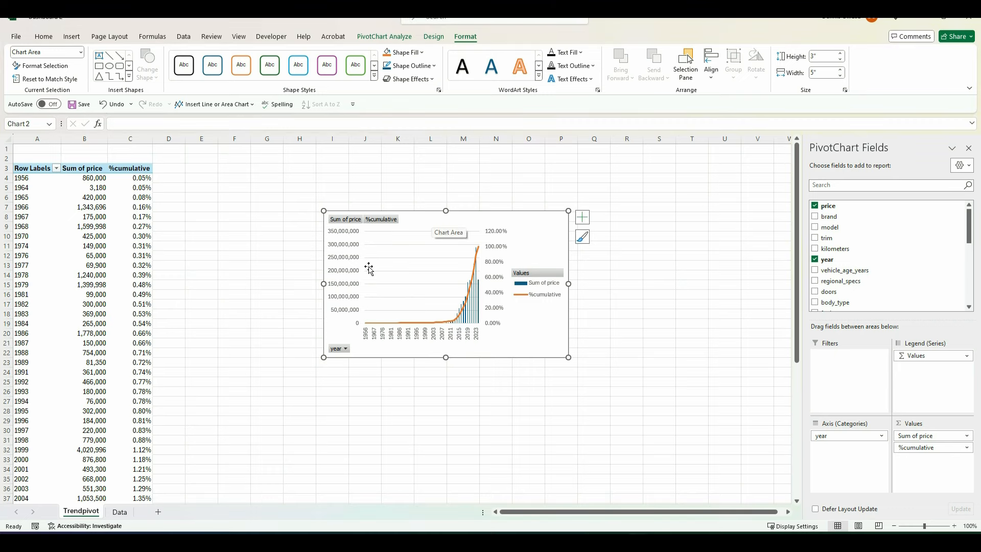
left_click(341, 349)
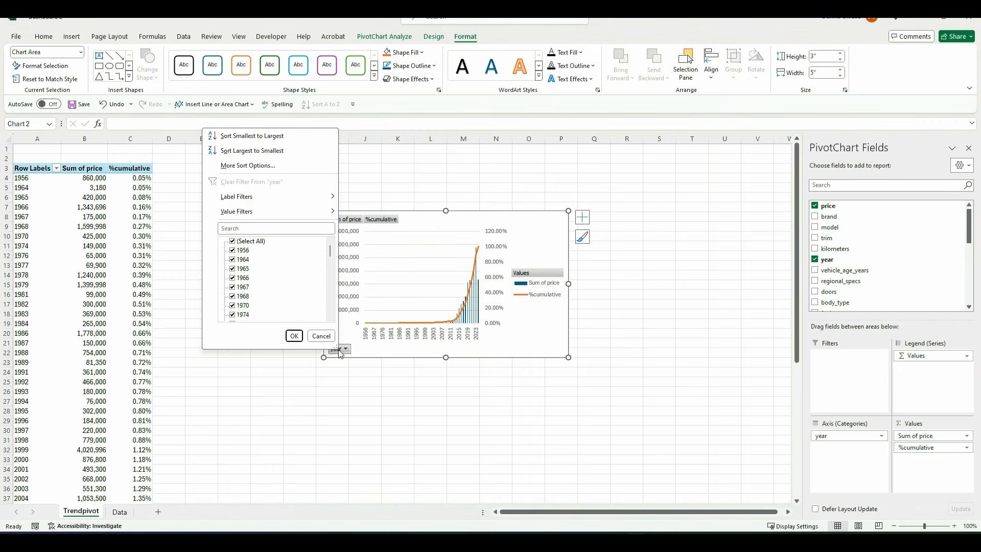
right_click(341, 351)
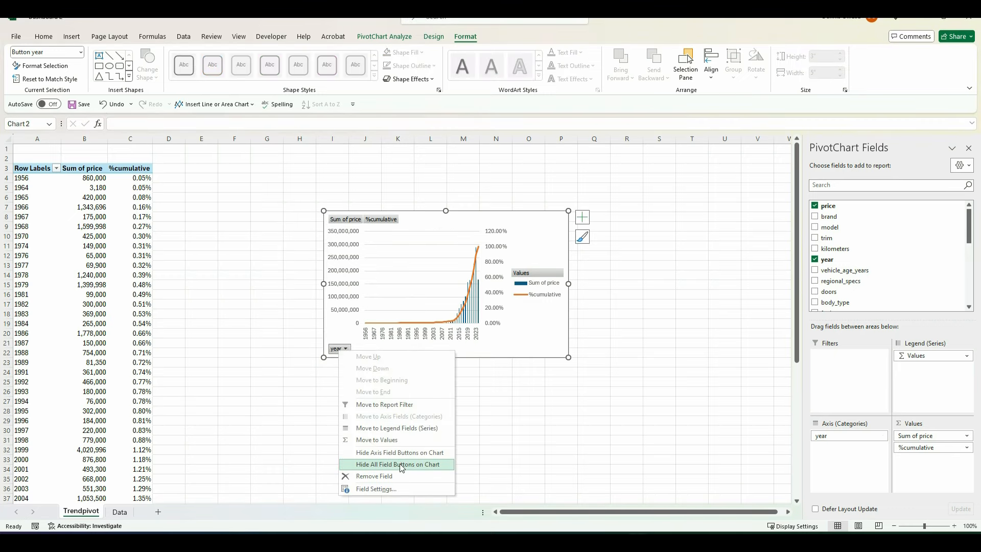
left_click(401, 464)
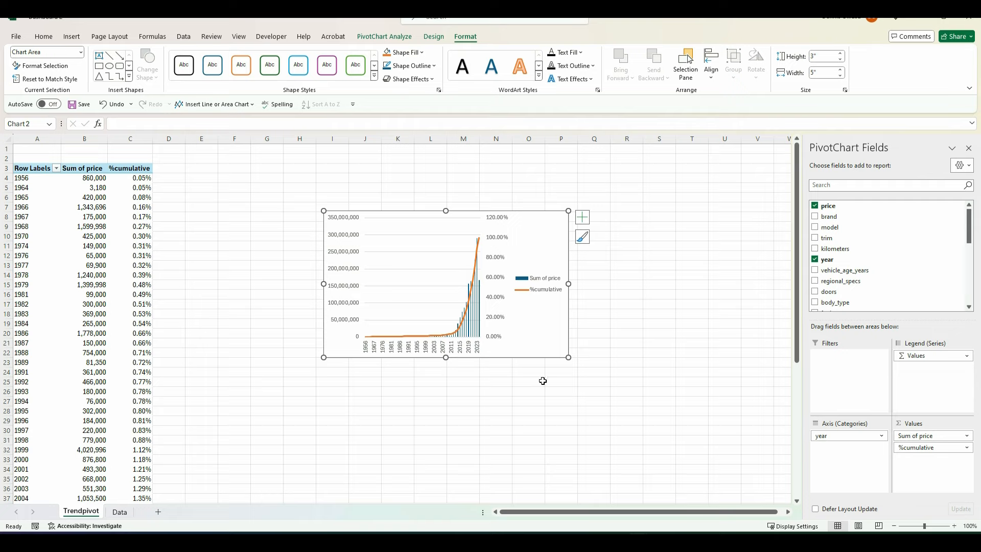
- Place the PivotChart's legend at the top of the chart
left_click(580, 217)
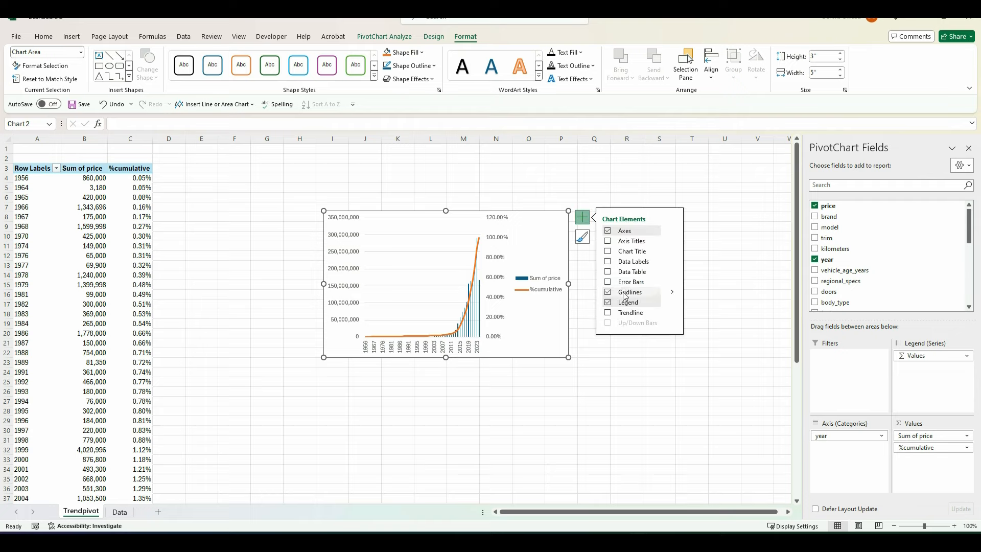
left_click(671, 304)
left_click(695, 319)
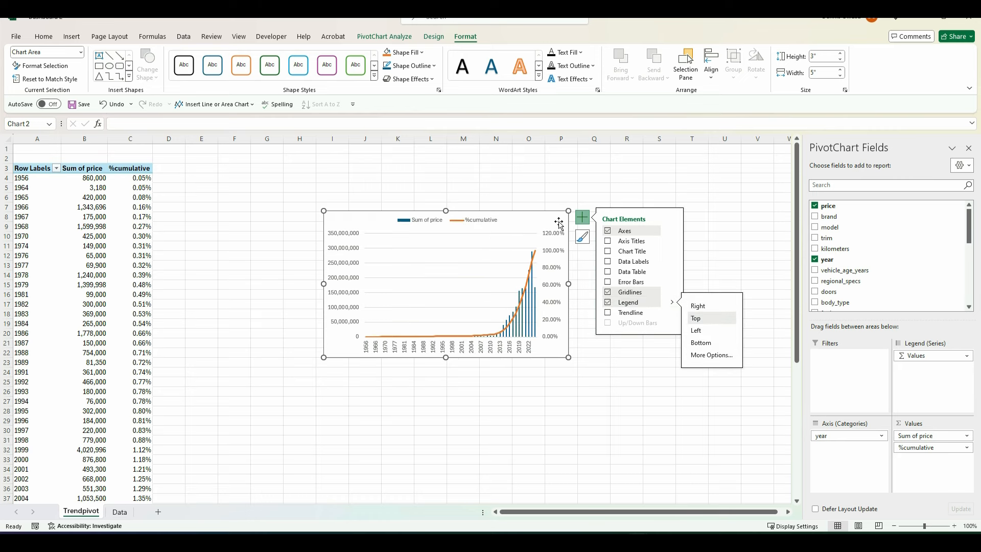
left_click(536, 188)
- Enlarge the PivotChart to about 3.73" high by 6.77" wide and move it slightly up toward the PivotTable
left_click(548, 220)
left_click_drag(569, 211, 615, 209)
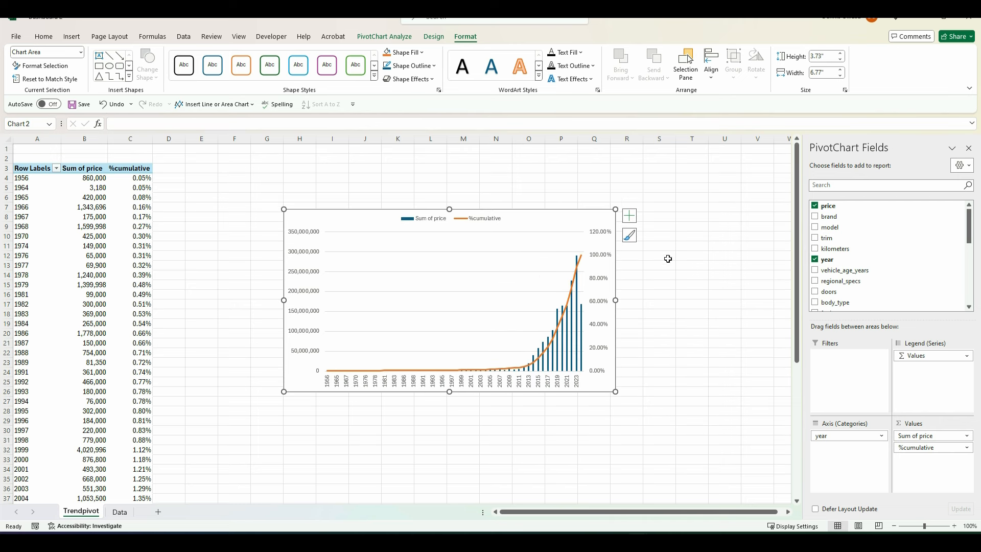
left_click(679, 267)
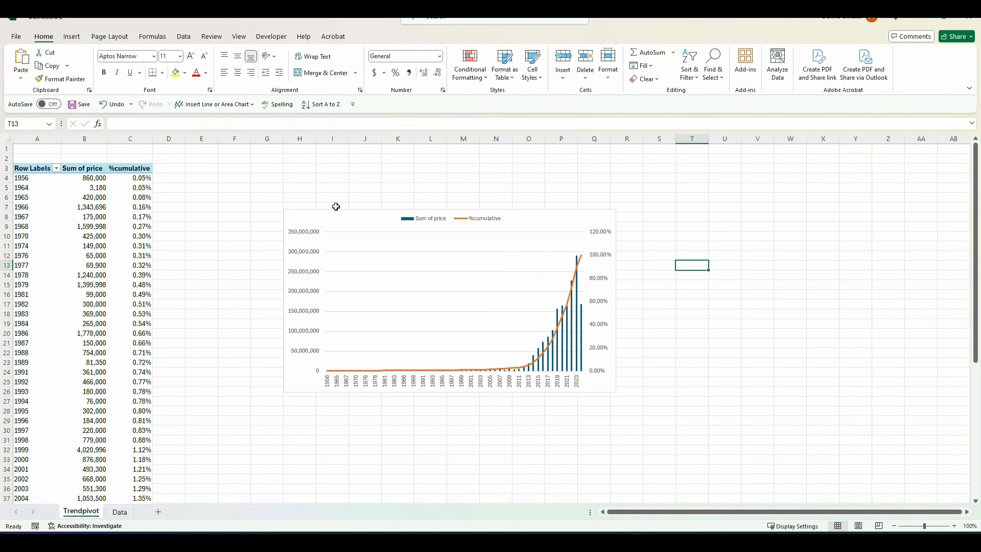
left_click_drag(345, 219, 335, 198)
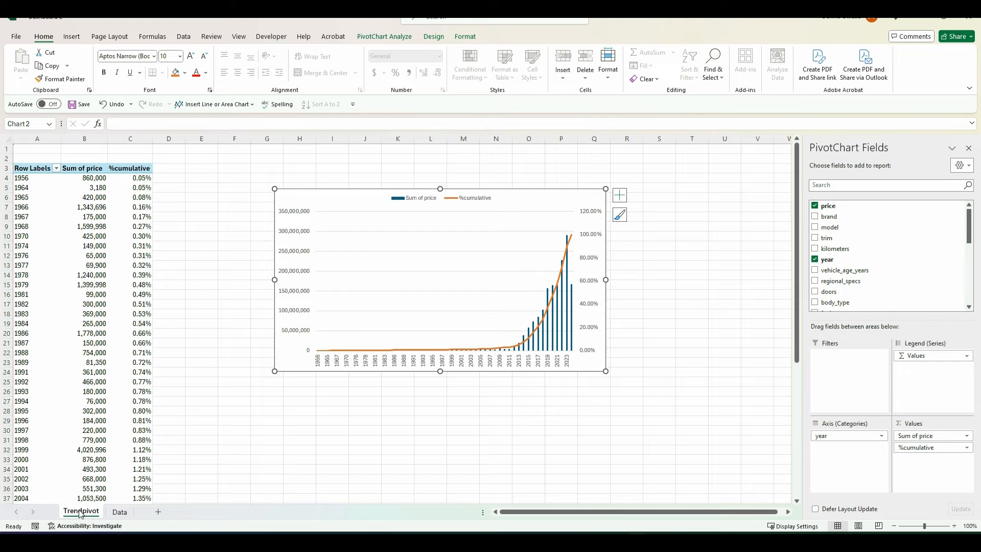
- Duplicate the Trendpivot sheet and rename the copy Fuel type pivot
left_click_drag(80, 513, 108, 510)
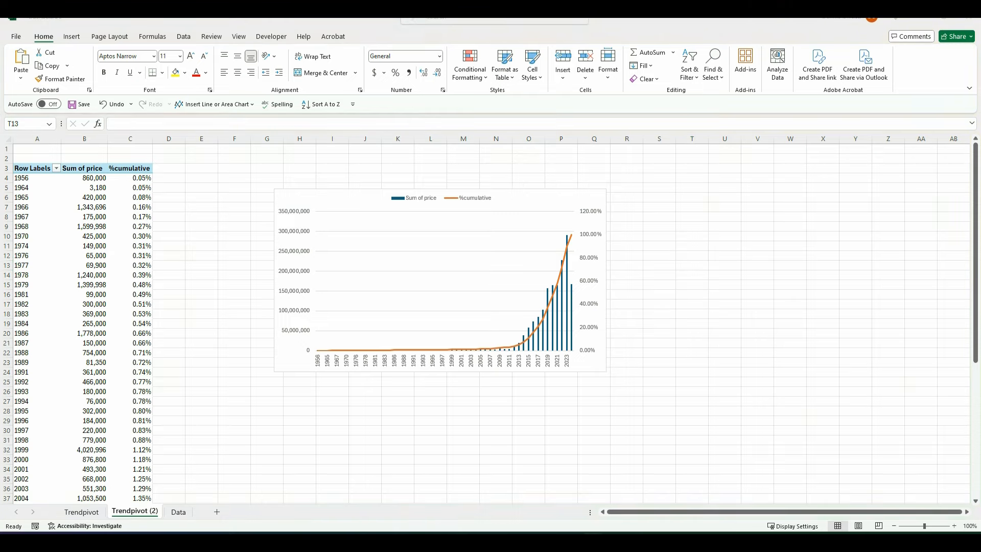
right_click(129, 513)
left_click(183, 384)
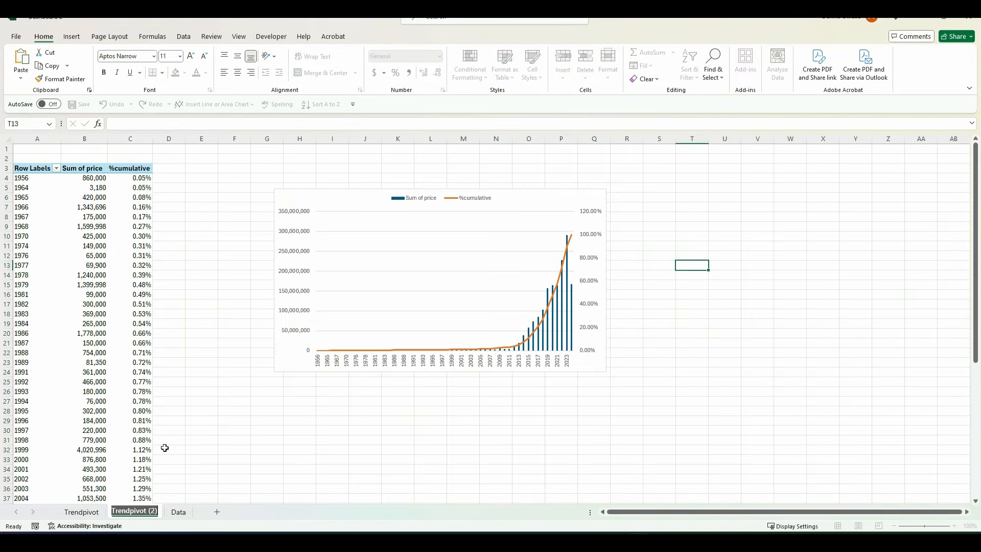
key("BackSpace")
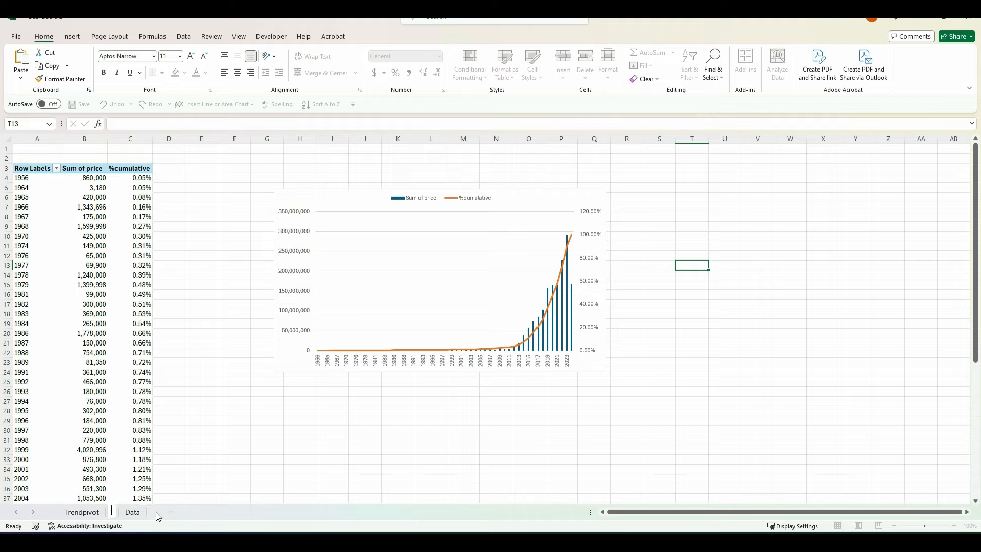
type("Fuel type pivot")
left_click(215, 446)
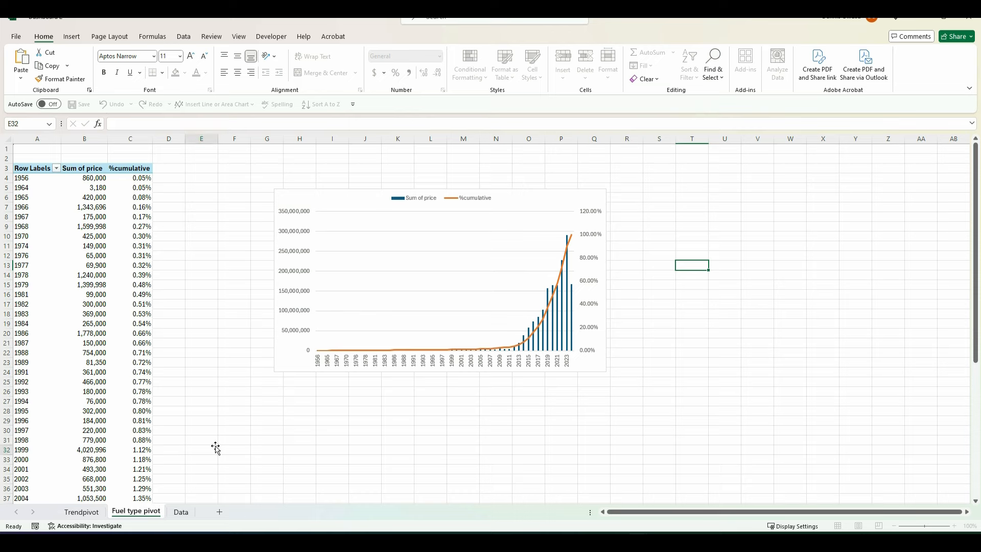
- Rename the PivotTable on the Fuel type pivot sheet as fuel type pivot
left_click(88, 321)
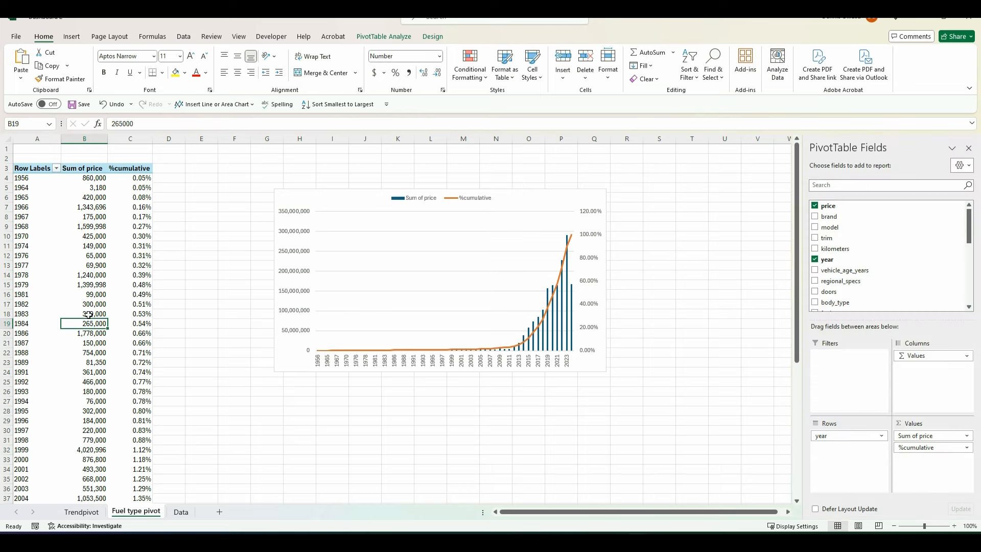
left_click(384, 37)
left_click(45, 67)
key("BackSpace")
type("fuel type pivot")
key("Return")
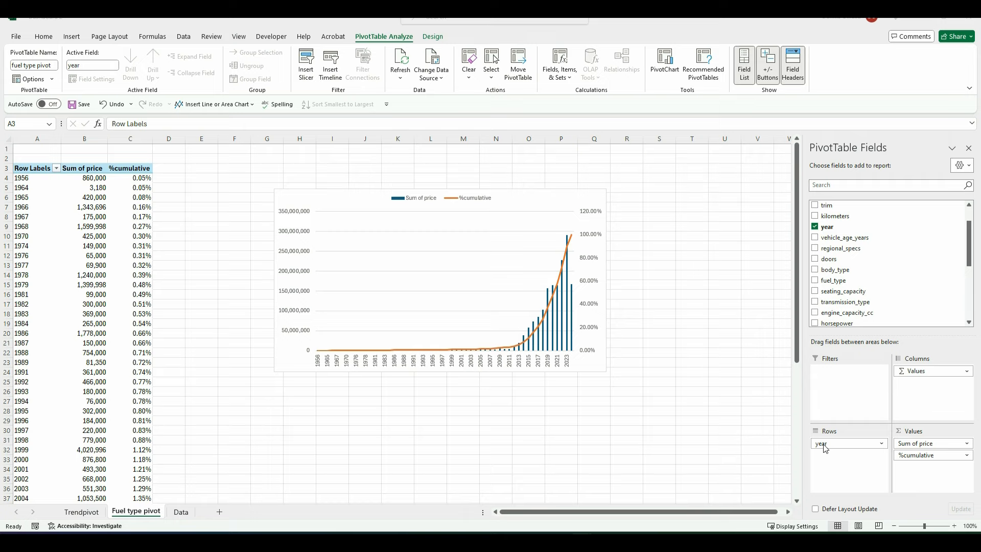
- Replace year with fuel_type as the row field of the PivotTable
left_click_drag(825, 445, 782, 445)
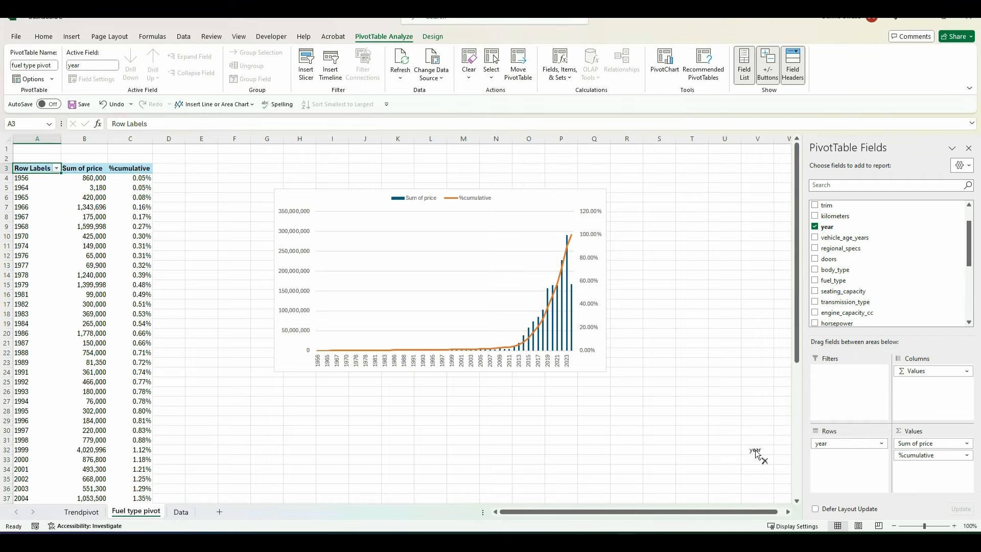
left_click_drag(666, 440, 666, 441)
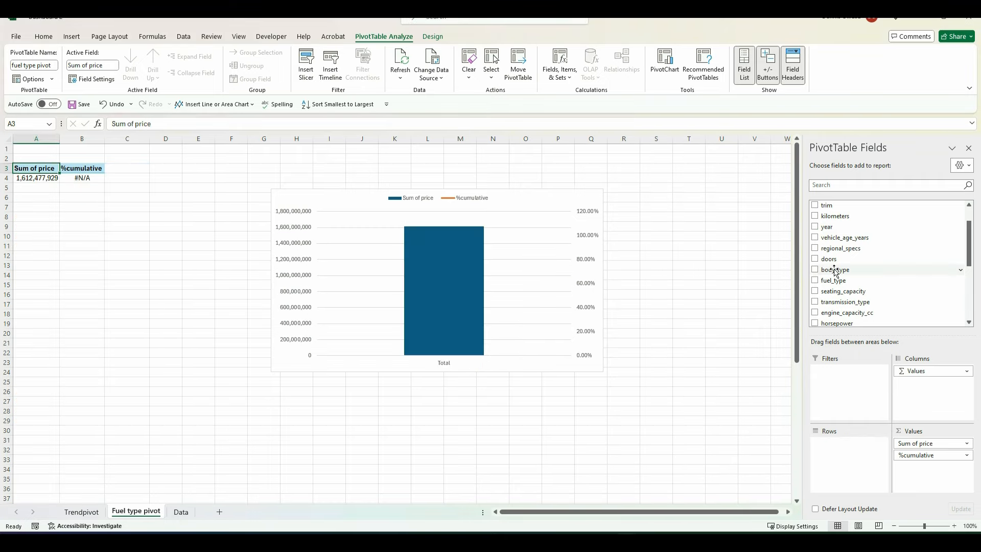
left_click_drag(839, 281, 858, 451)
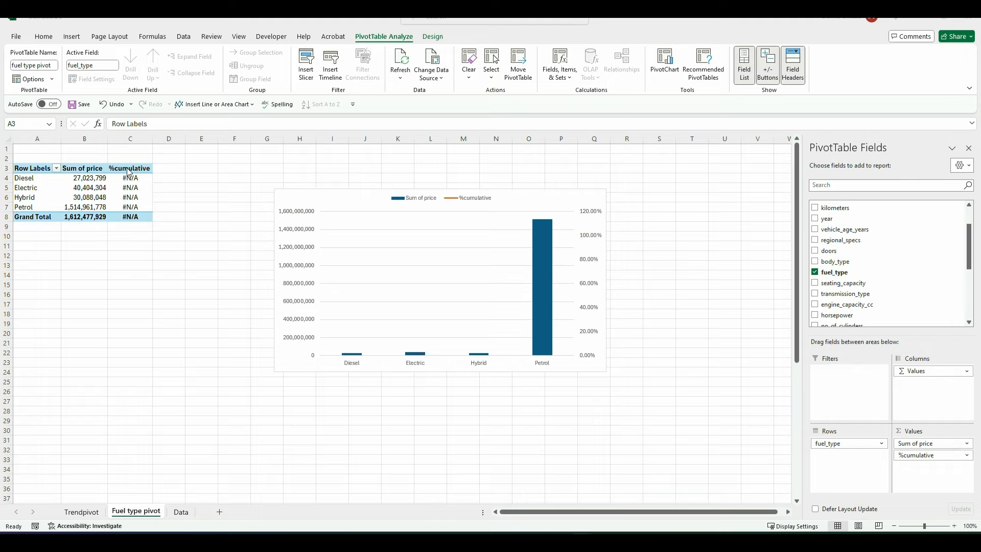
- Set fuel_type as the base field for the %cumulative value's % Running Total In calculation
left_click(941, 456)
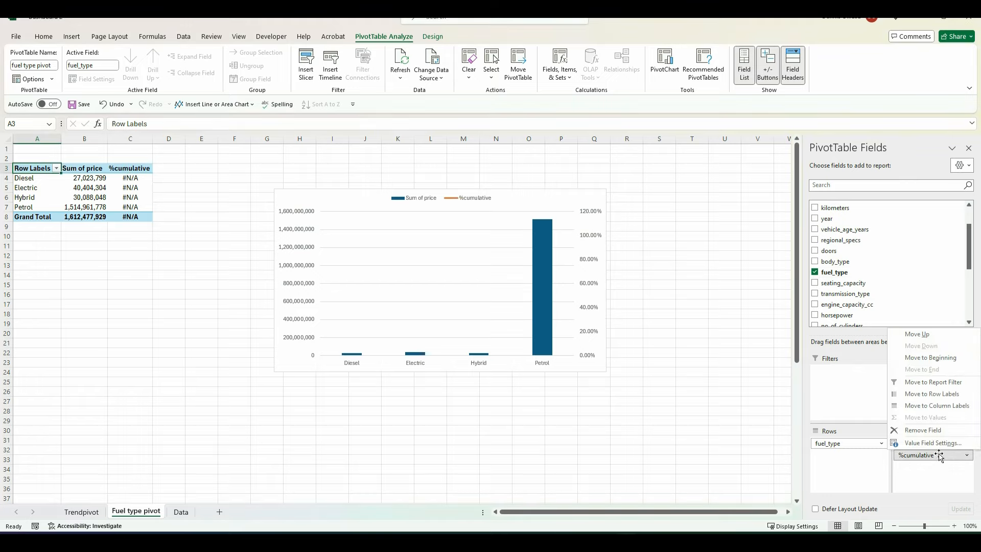
left_click(935, 446)
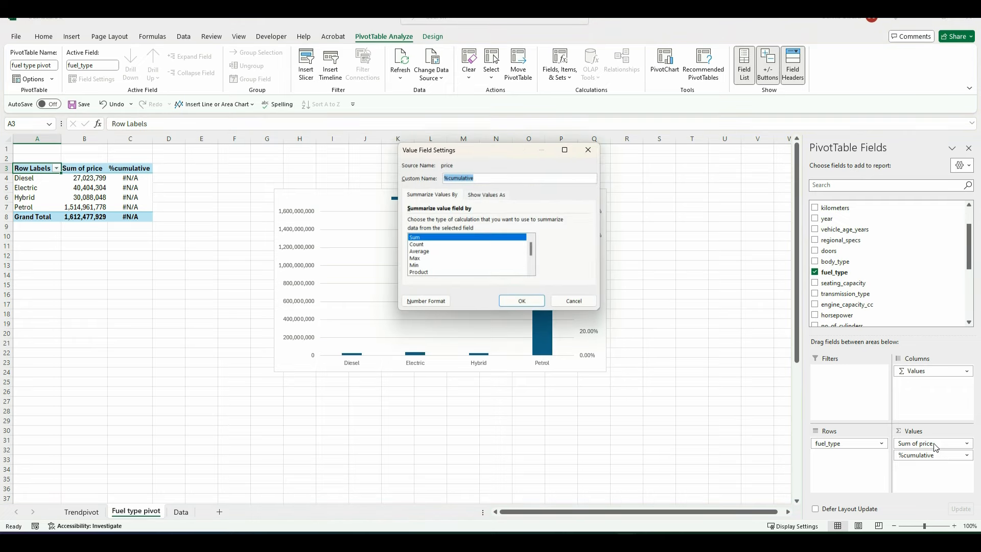
left_click(492, 195)
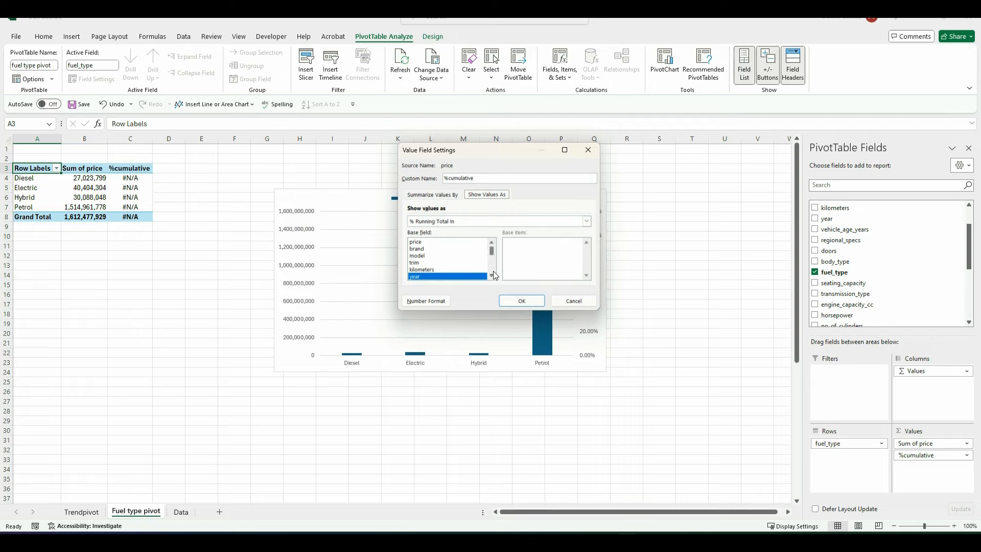
left_click(492, 276)
left_click(492, 276)
left_click(493, 276)
left_click(492, 276)
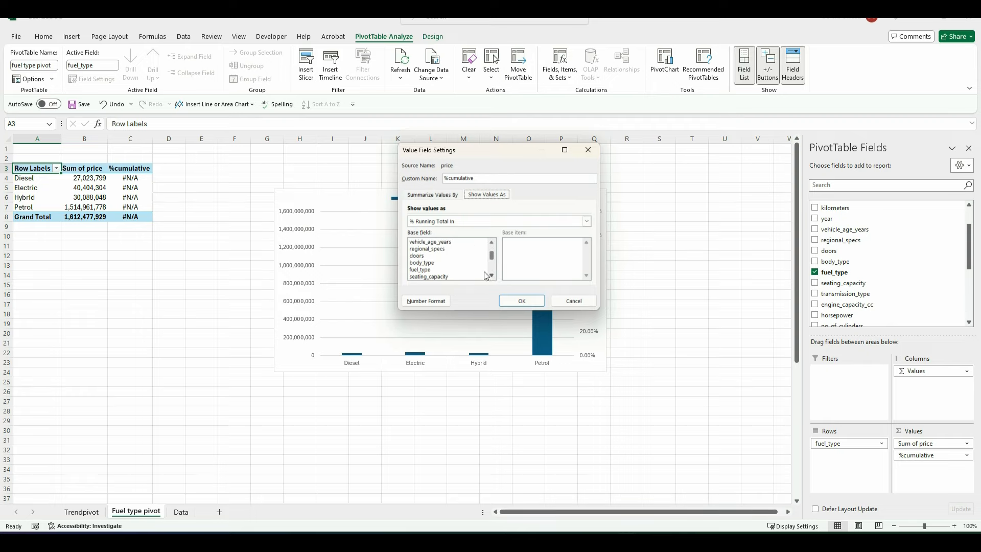
left_click(423, 270)
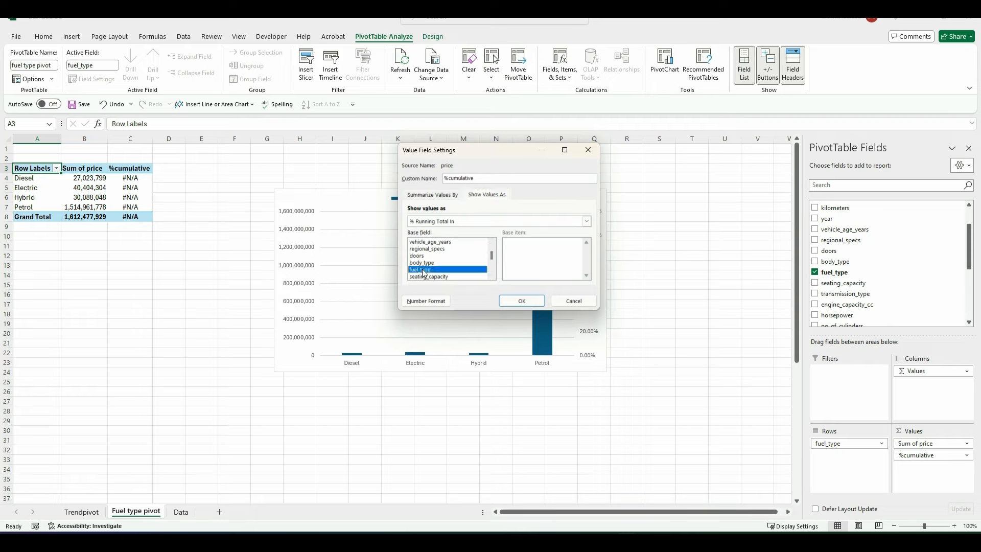
left_click(514, 300)
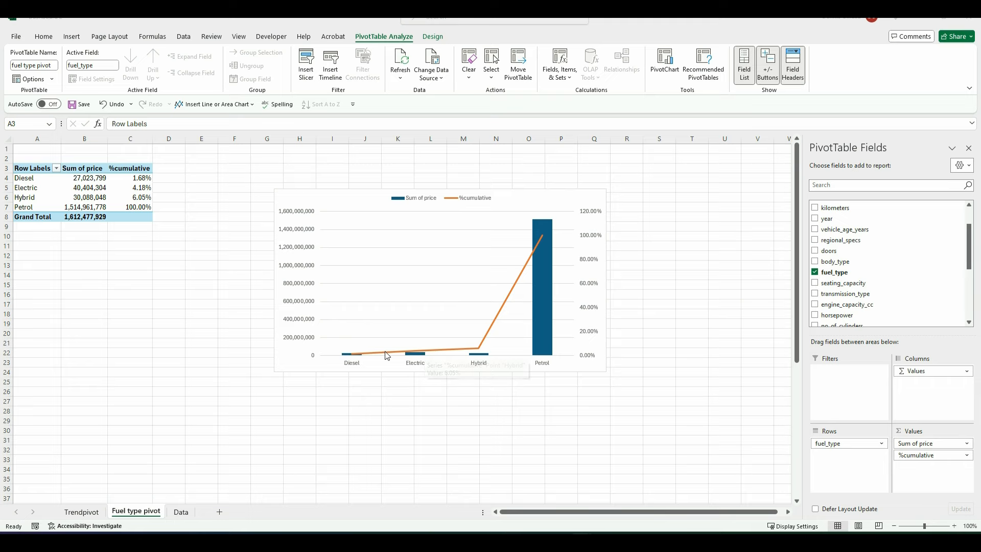
- Sort the chart's Sum of price columns from largest to smallest
mouse_move(352, 356)
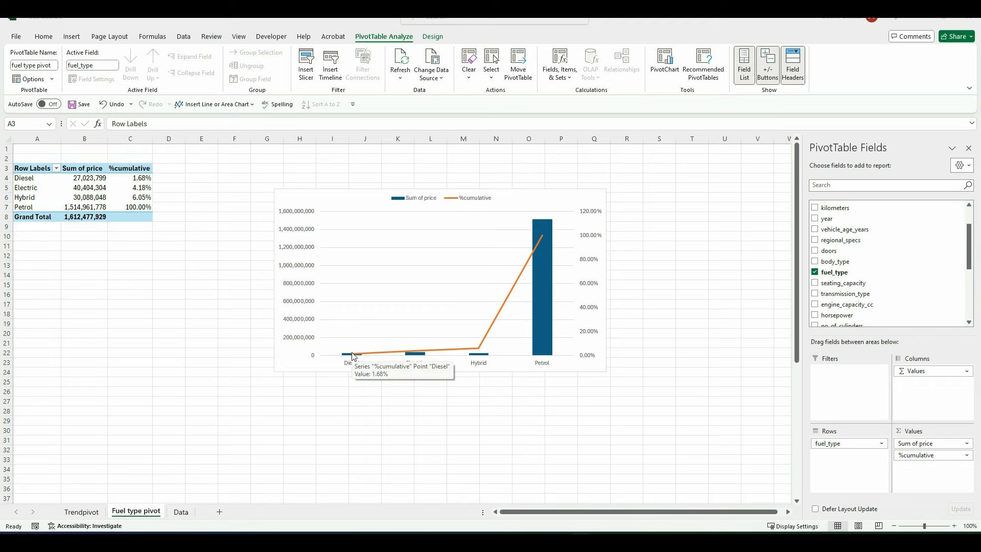
left_click(541, 276)
right_click(542, 237)
mouse_move(566, 237)
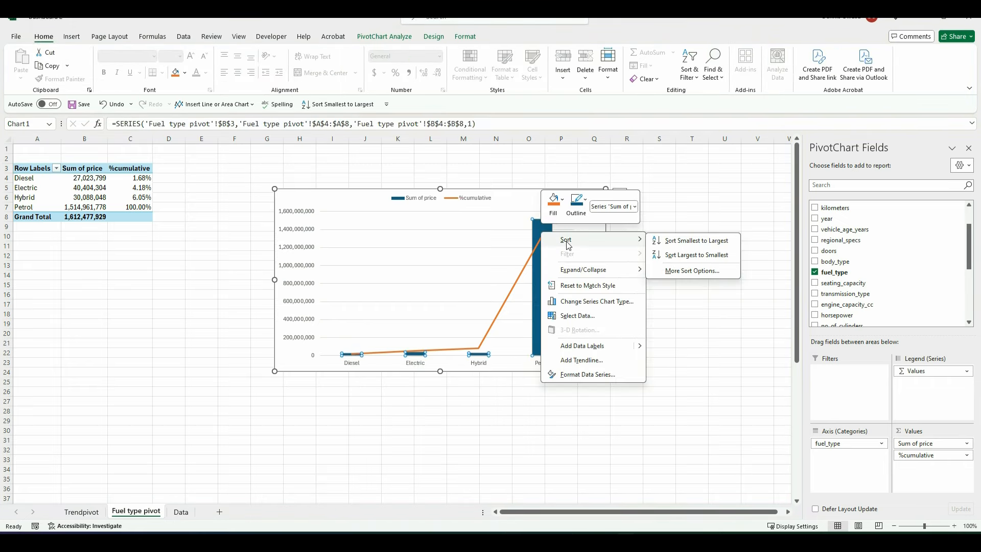
left_click(674, 257)
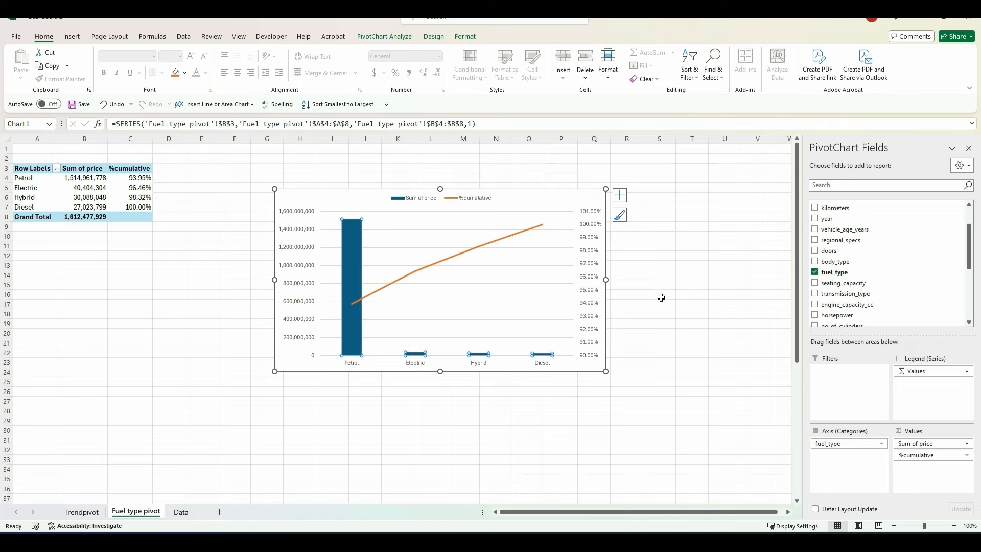
left_click(289, 364)
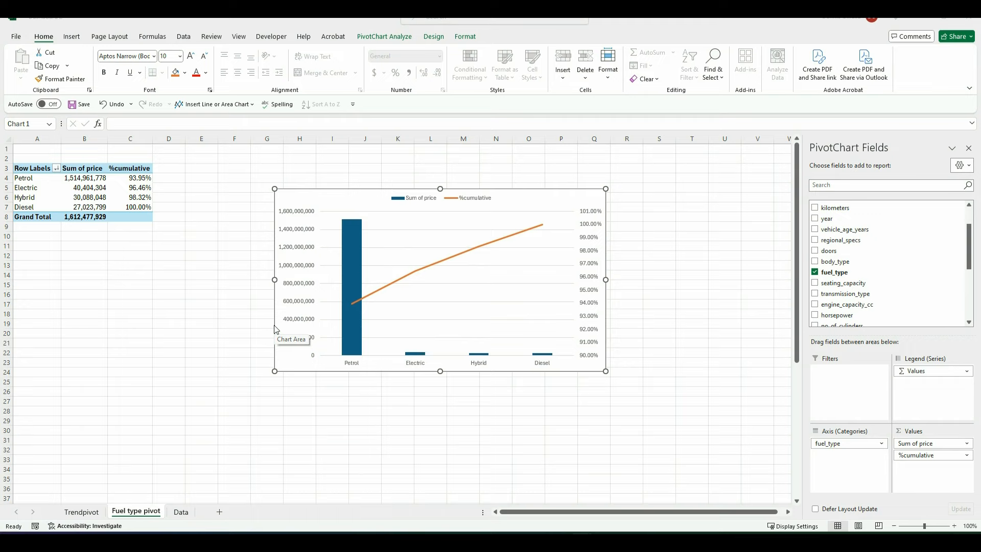
left_click(631, 203)
left_click(545, 205)
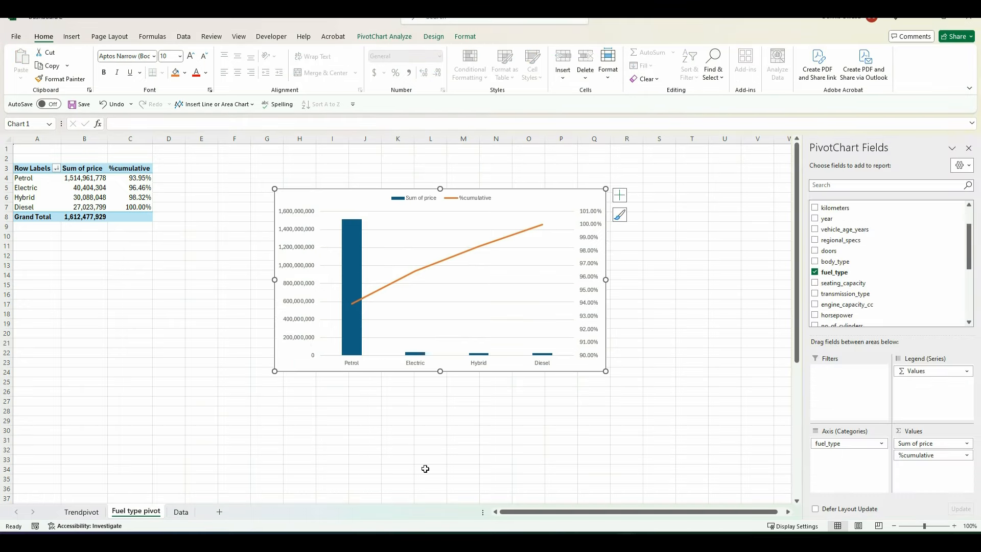
- Duplicate the Fuel type pivot sheet and rename the copy as Body type pivot
left_click_drag(134, 513, 170, 512)
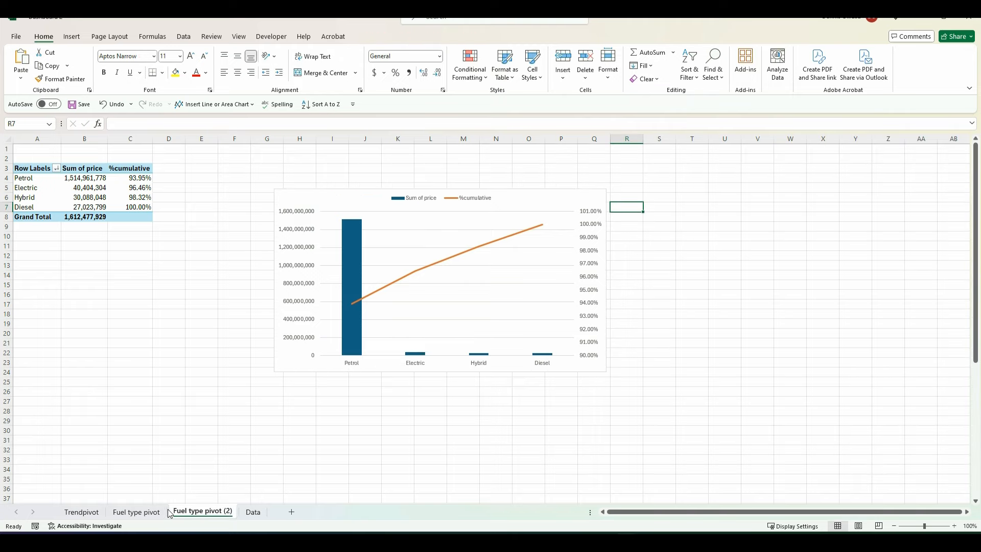
right_click(195, 514)
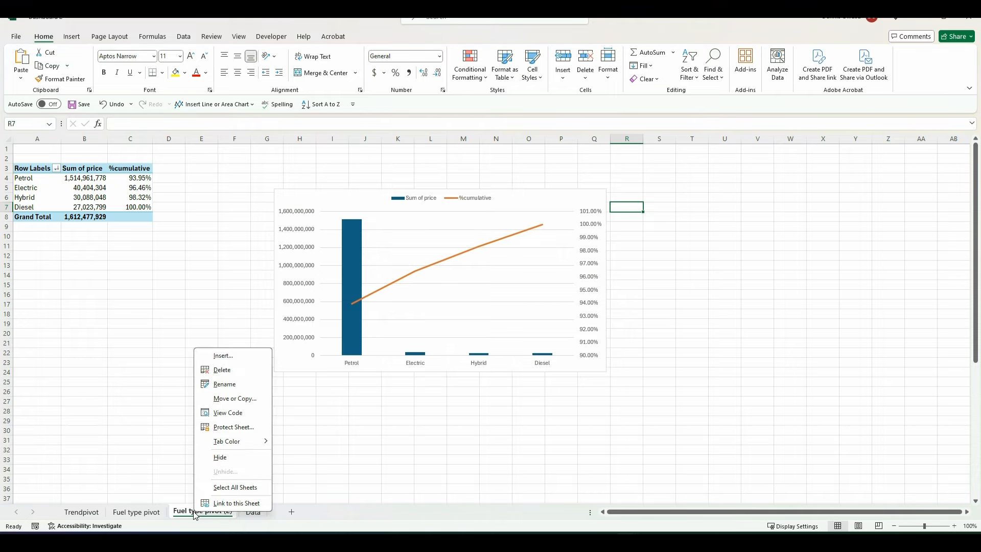
left_click(223, 383)
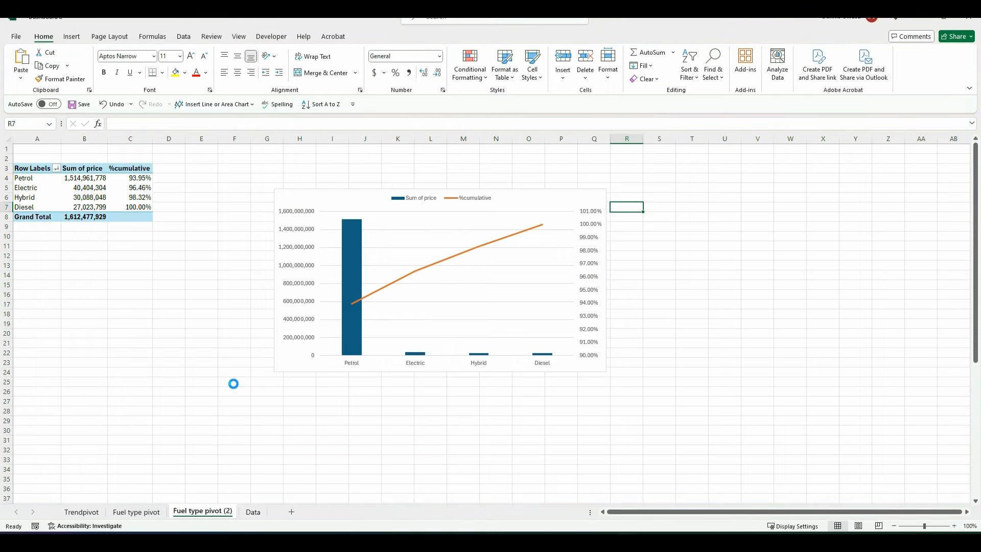
left_click(231, 511)
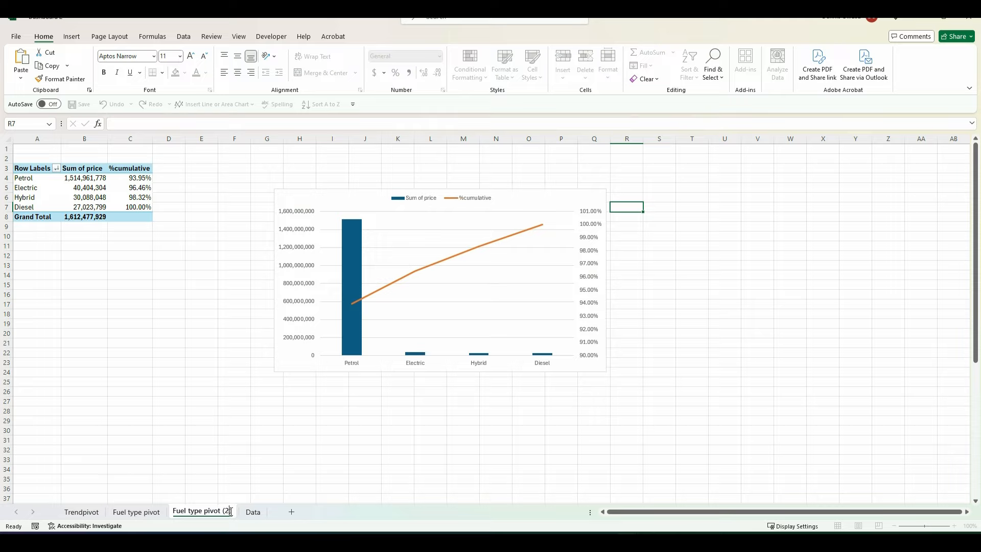
key("BackSpace")
key("BackSpace")
key("BackSpace")
key("BackSpace")
left_click(185, 512)
key("BackSpace")
key("BackSpace")
key("BackSpace")
key("Delete")
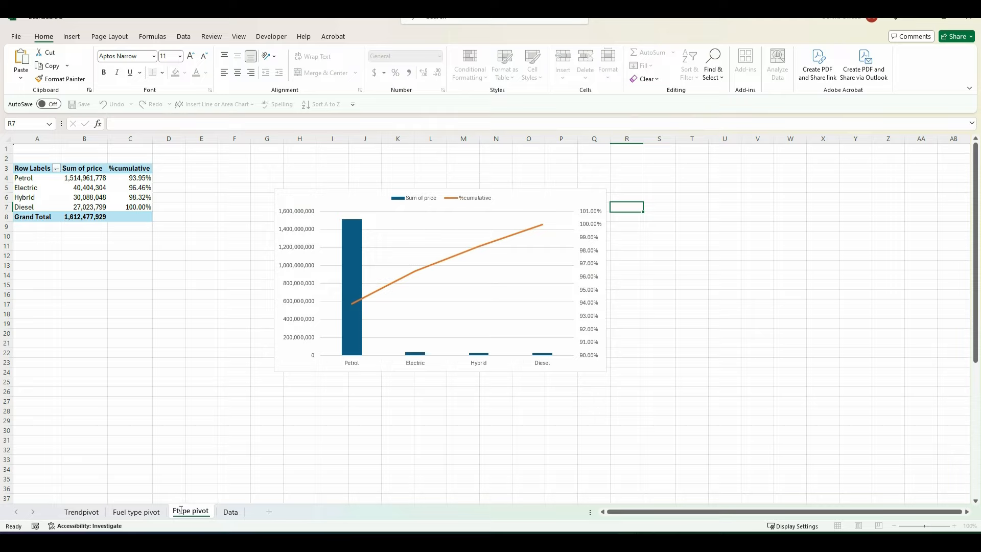
type("Body")
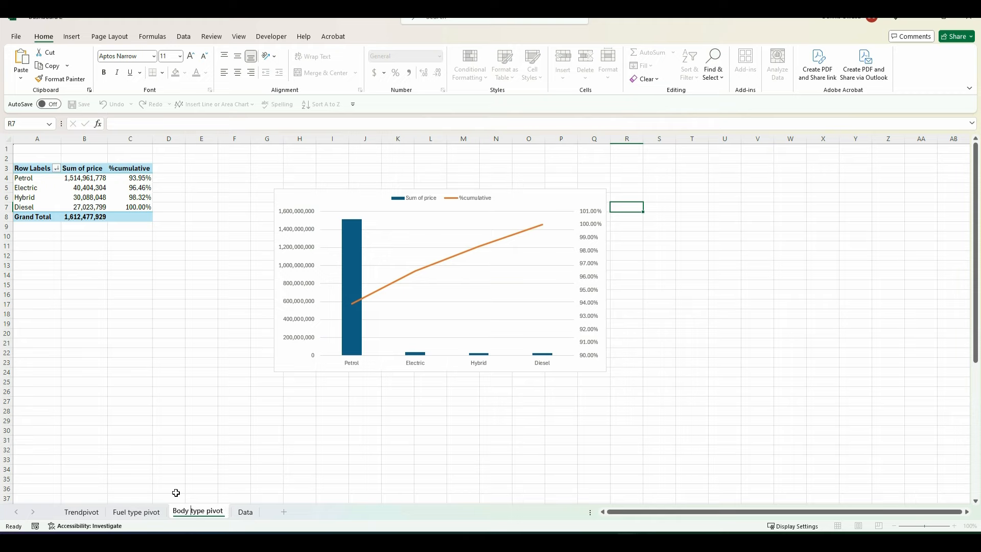
- Rename the PivotTable on the Body type pivot sheet as body type pivot
left_click(130, 177)
left_click(369, 37)
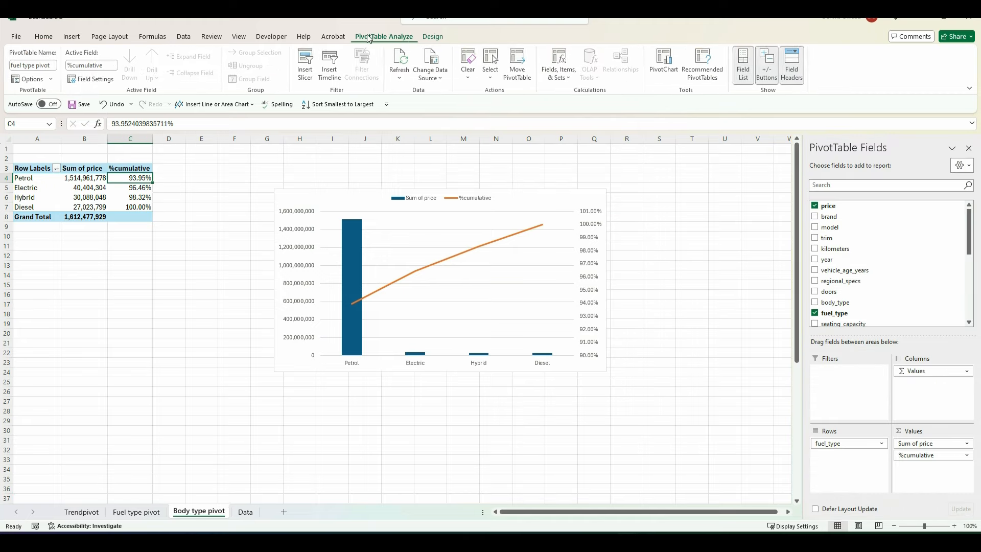
left_click(22, 65)
left_click(22, 65)
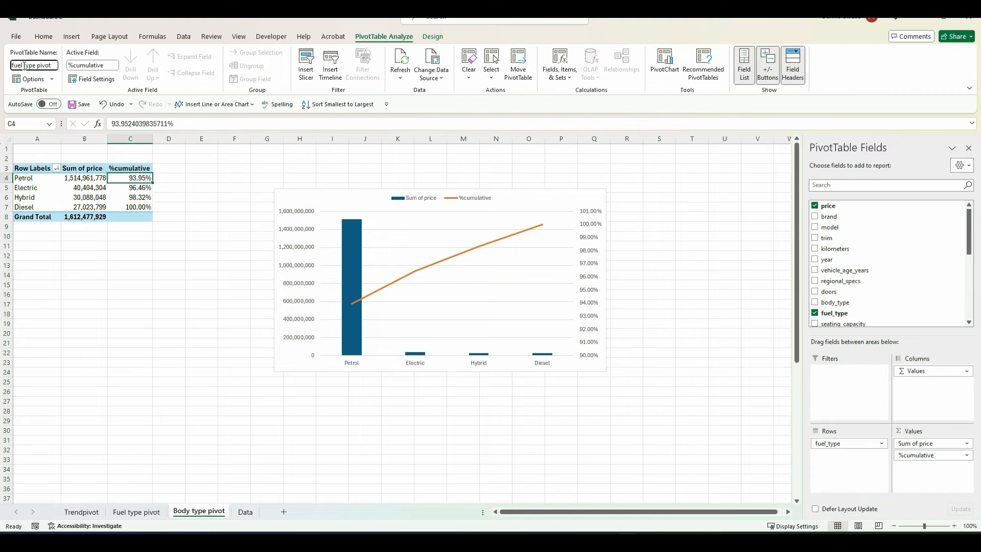
key("BackSpace")
key("BackSpace")
key("BackSpace")
key("BackSpace")
type("body")
left_click(194, 248)
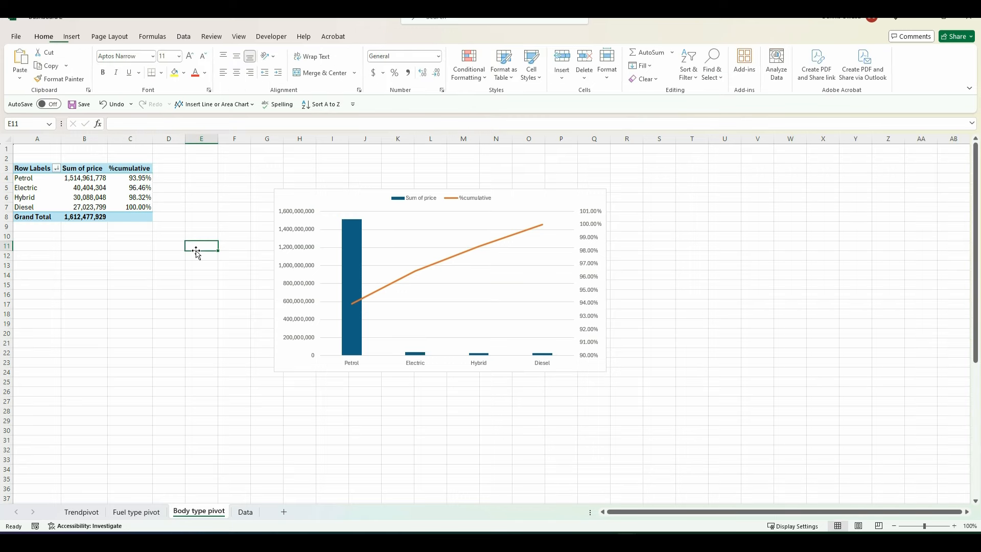
- Replace fuel_type with body_type as the PivotTable's row field and remove the %cumulative value
left_click(137, 182)
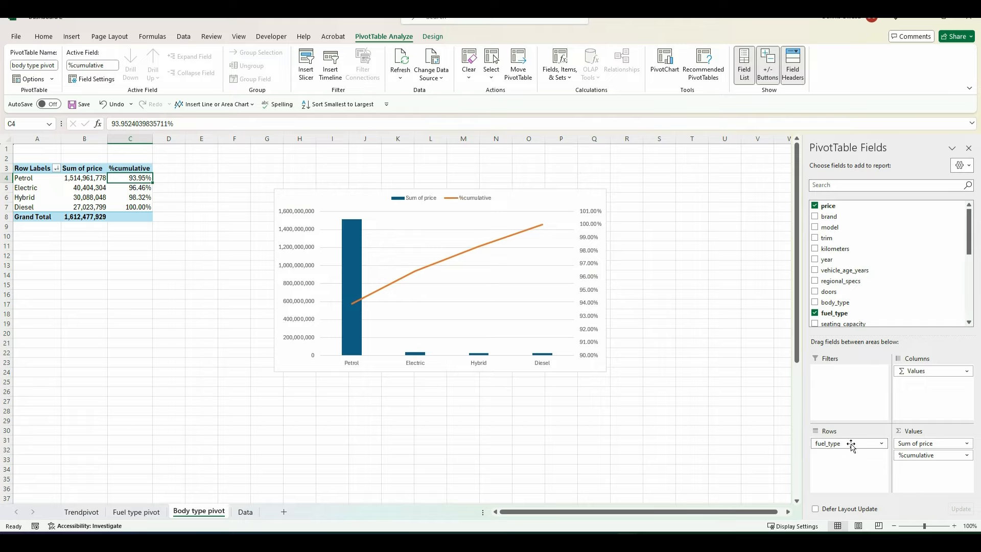
left_click_drag(850, 445, 699, 442)
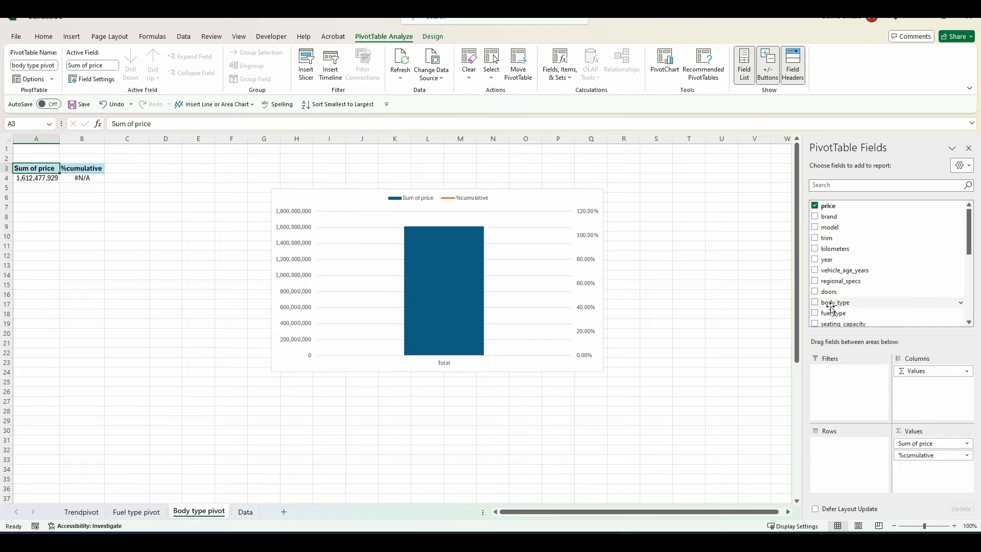
left_click_drag(832, 302, 846, 454)
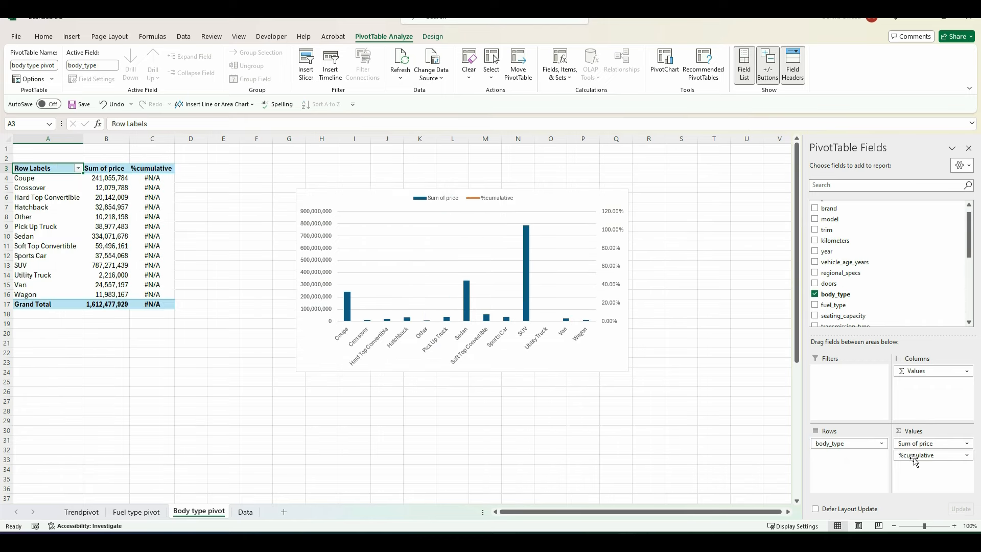
left_click_drag(922, 455, 699, 454)
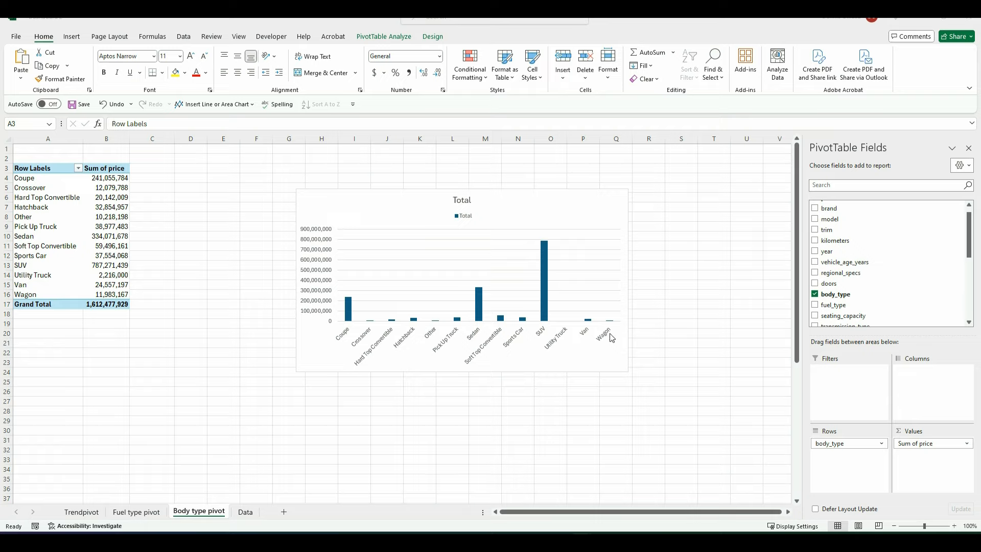
- Change the body type PivotChart to a Clustered Bar chart
right_click(575, 205)
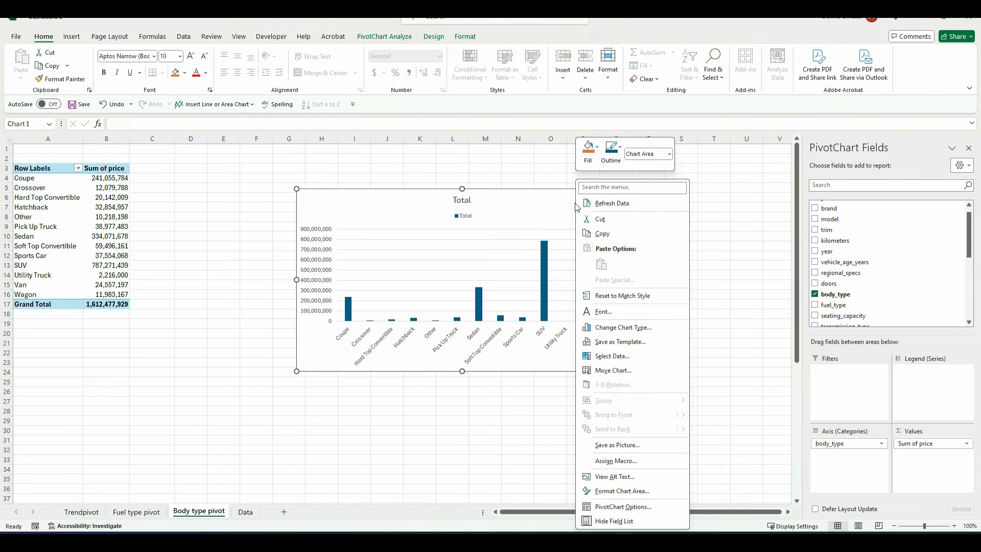
left_click(627, 328)
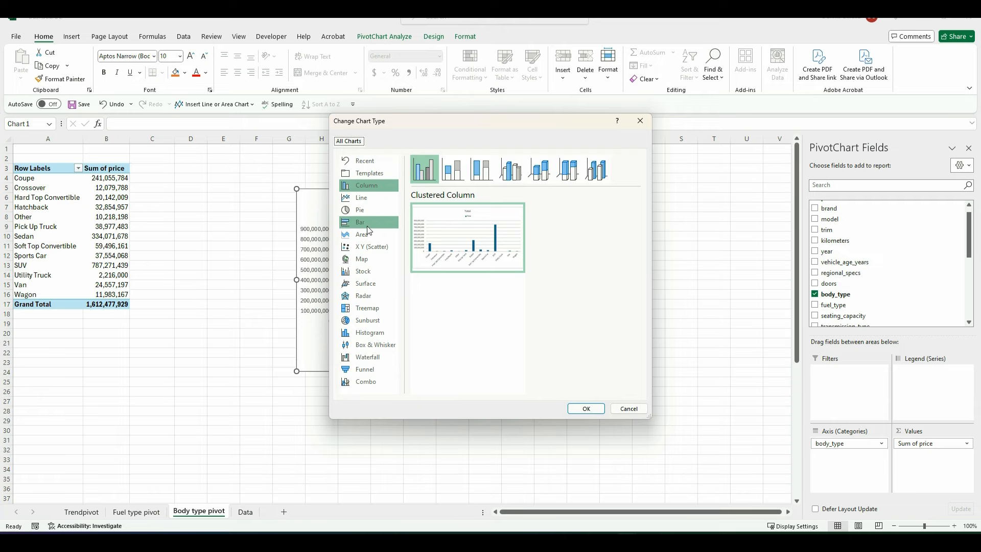
left_click(367, 226)
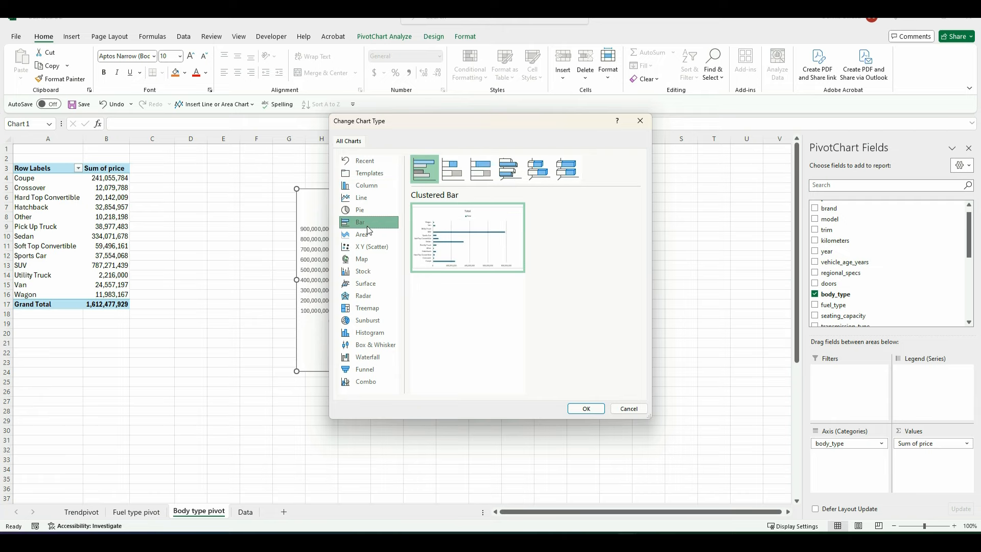
left_click(585, 408)
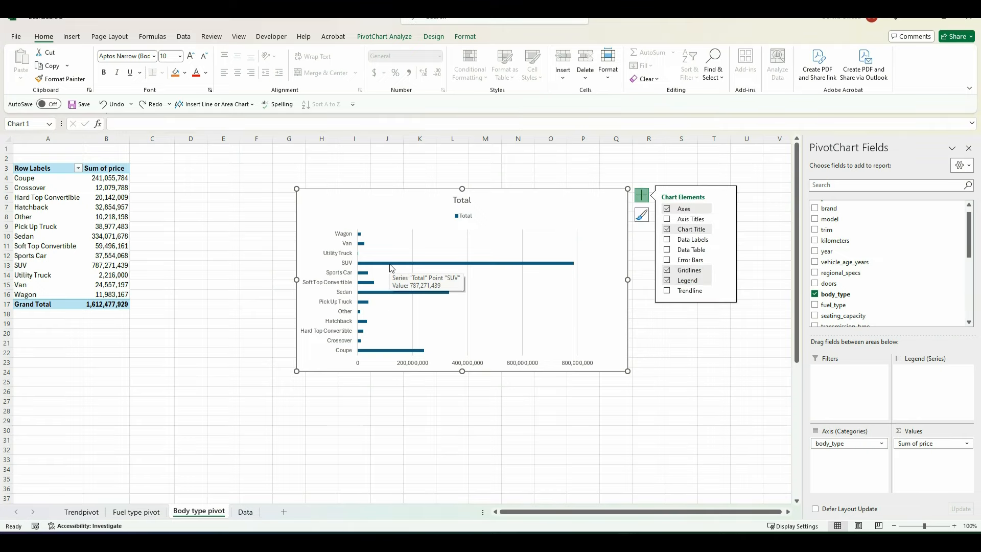
- Sort the chart's Total series by price from smallest to largest
left_click(391, 264)
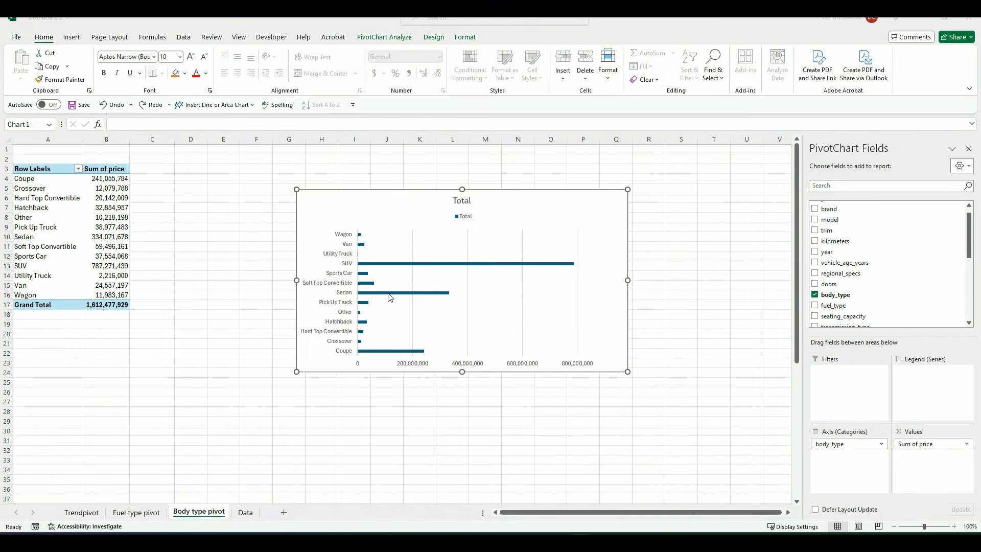
left_click(391, 265)
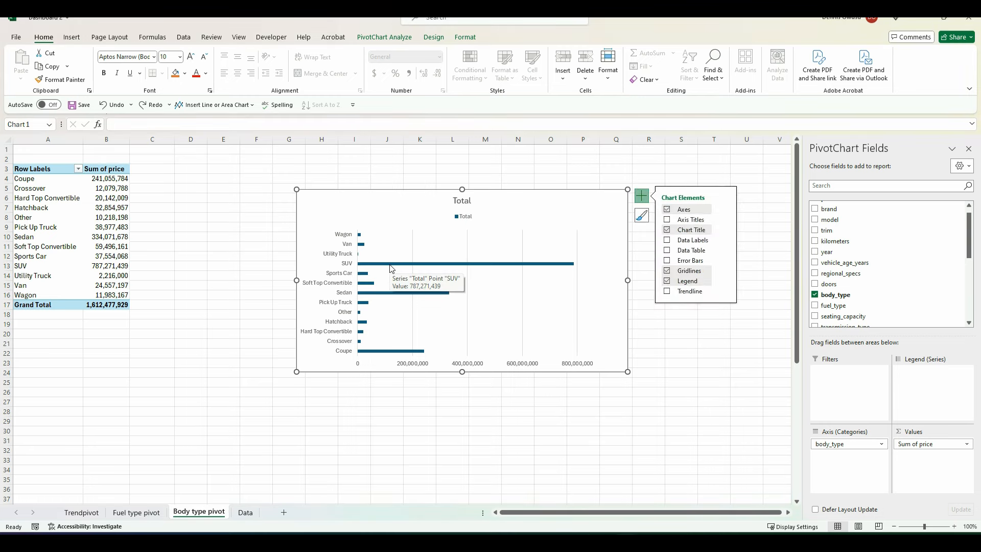
right_click(390, 266)
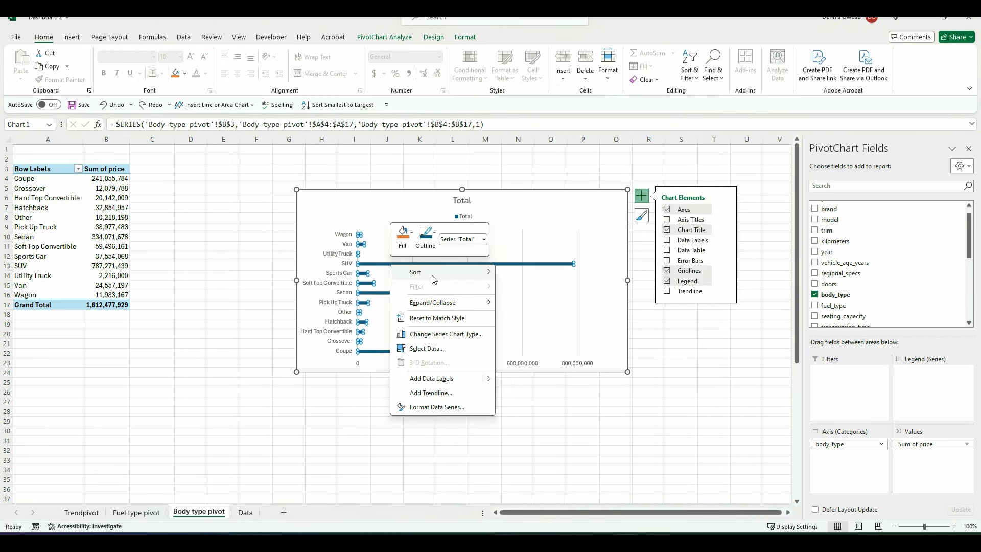
mouse_move(434, 275)
left_click(521, 276)
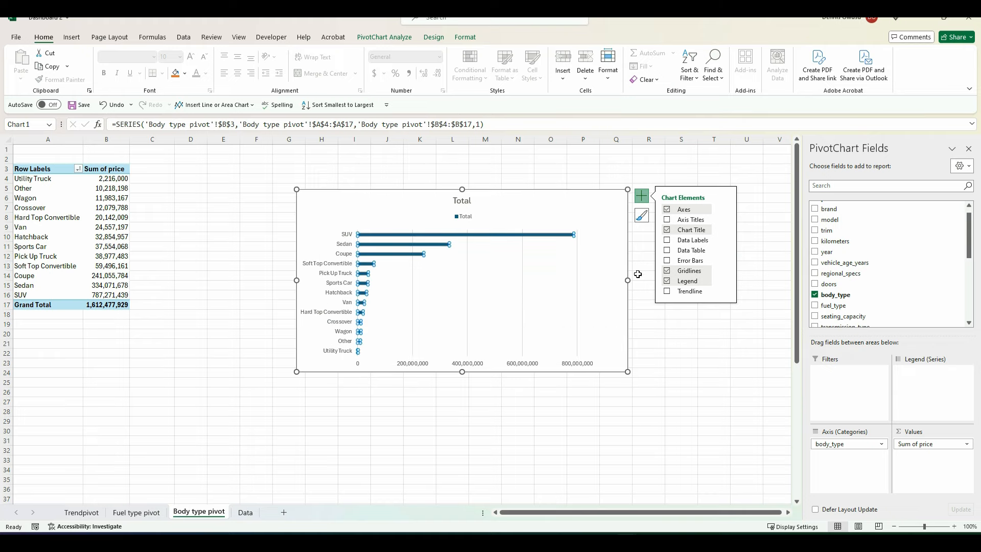
- Show data labels on the bar chart and hide its primary horizontal axis, legend, gridlines and chart title
left_click(667, 241)
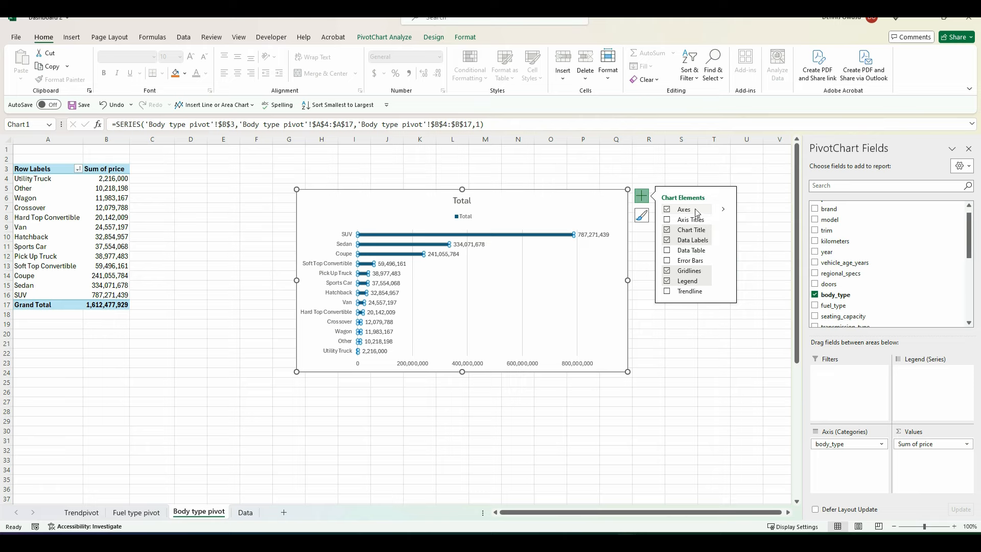
left_click(723, 209)
left_click(746, 222)
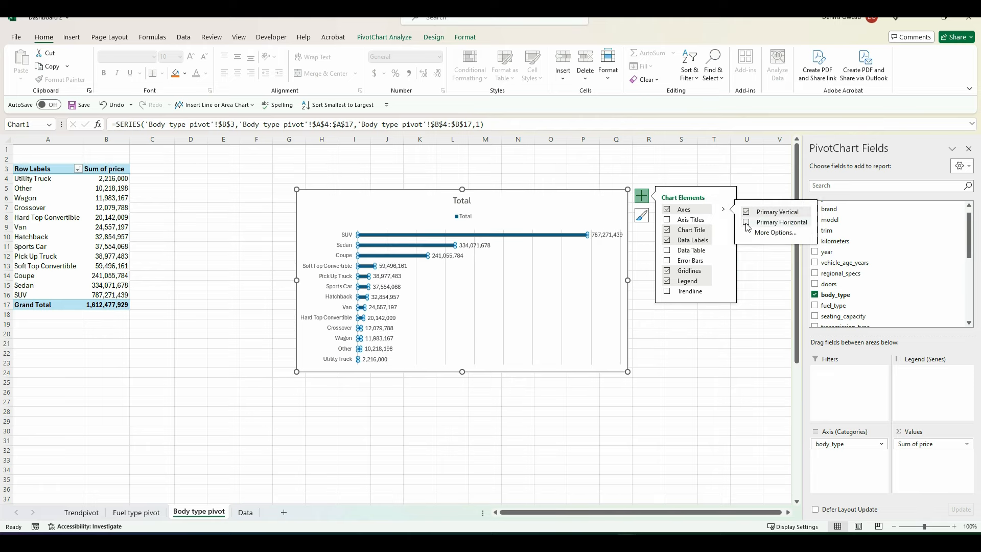
left_click(667, 281)
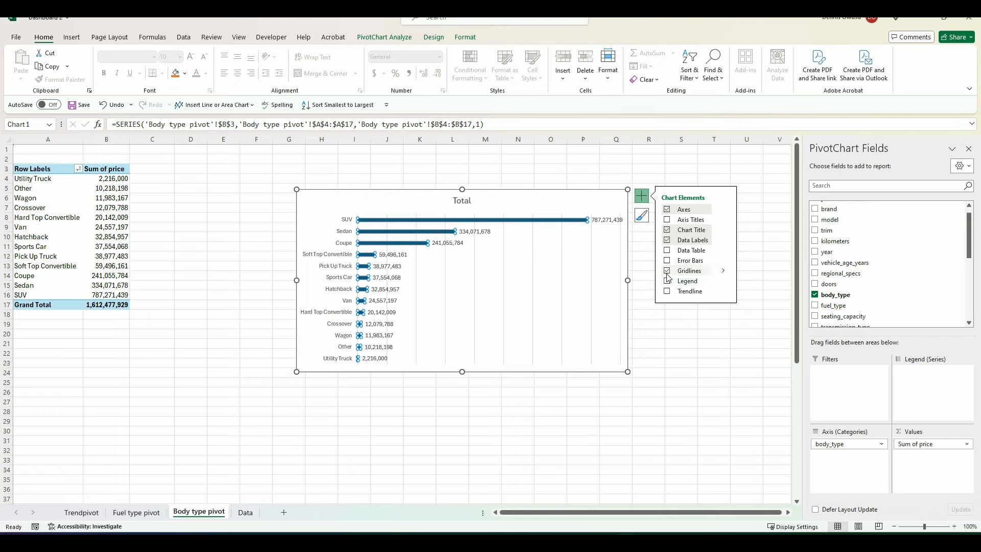
left_click(667, 271)
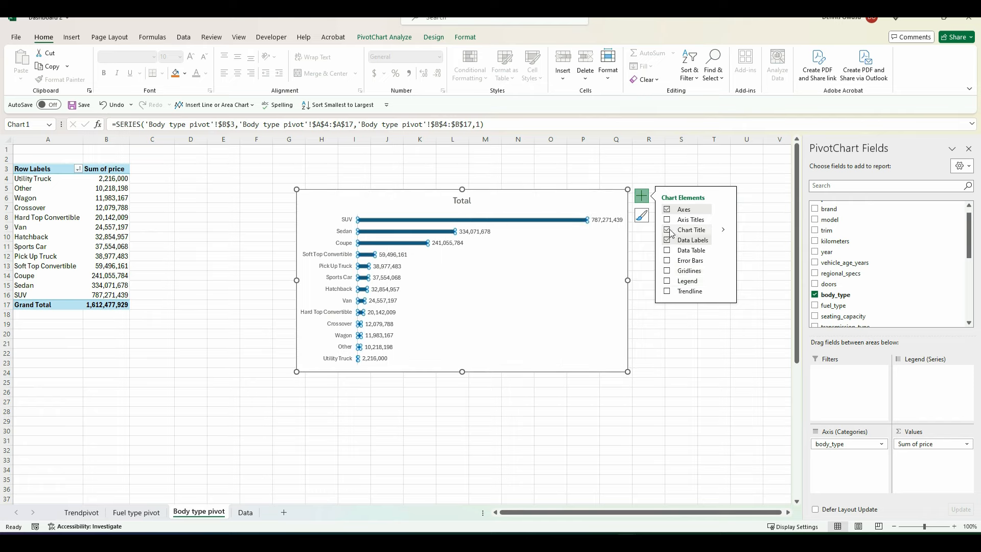
left_click(667, 230)
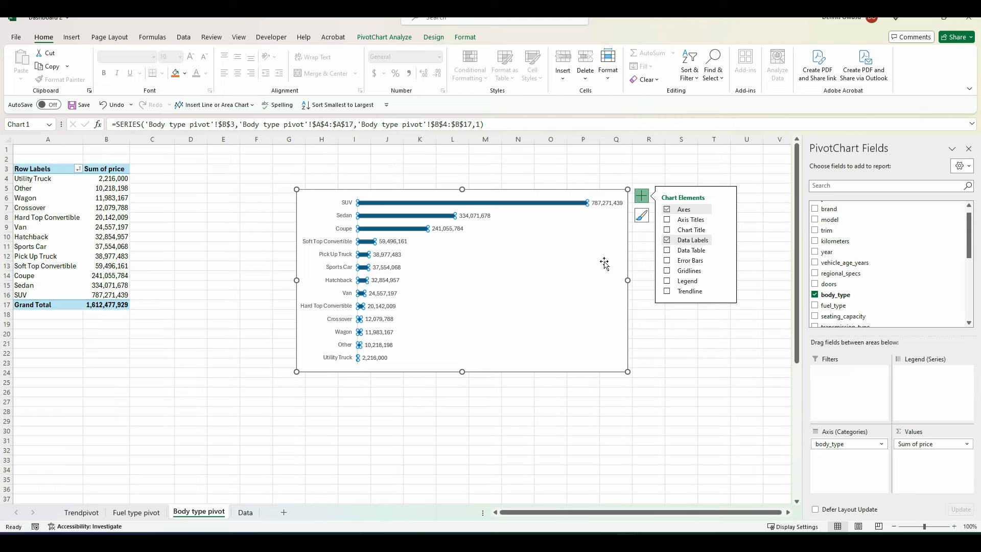
left_click(647, 302)
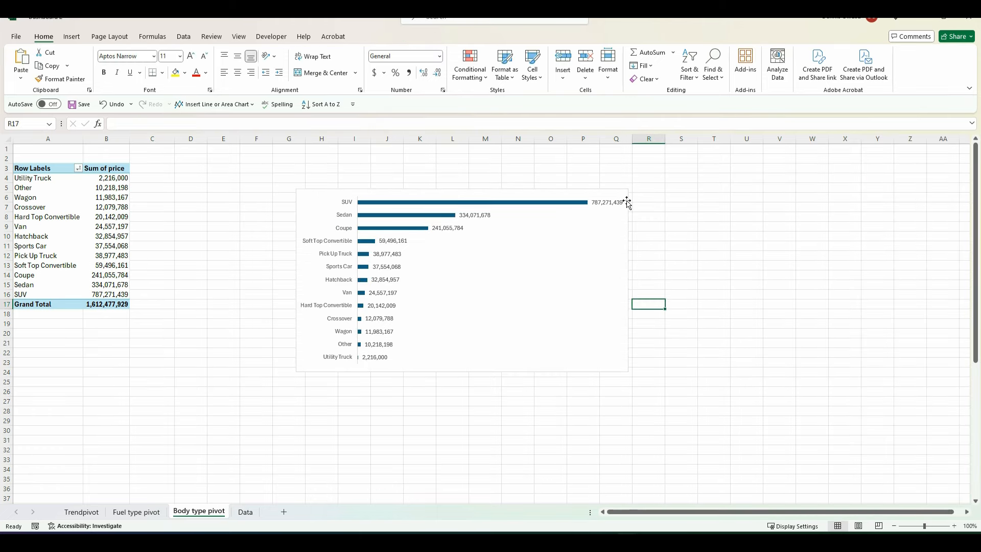
- Resize the body type bar chart to be narrower and taller, extending it down to about row 30
left_click(628, 190)
left_click_drag(628, 280, 585, 279)
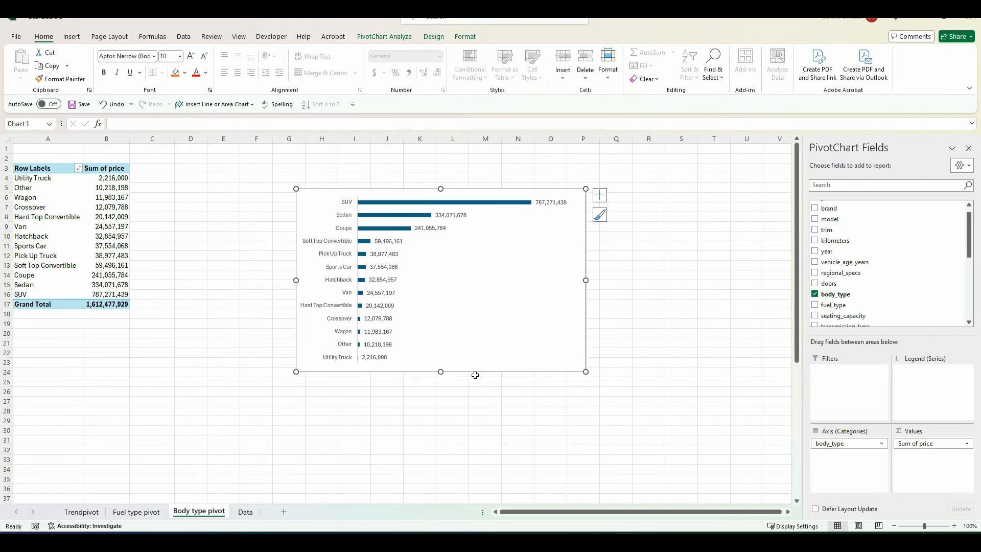
left_click_drag(441, 369, 449, 438)
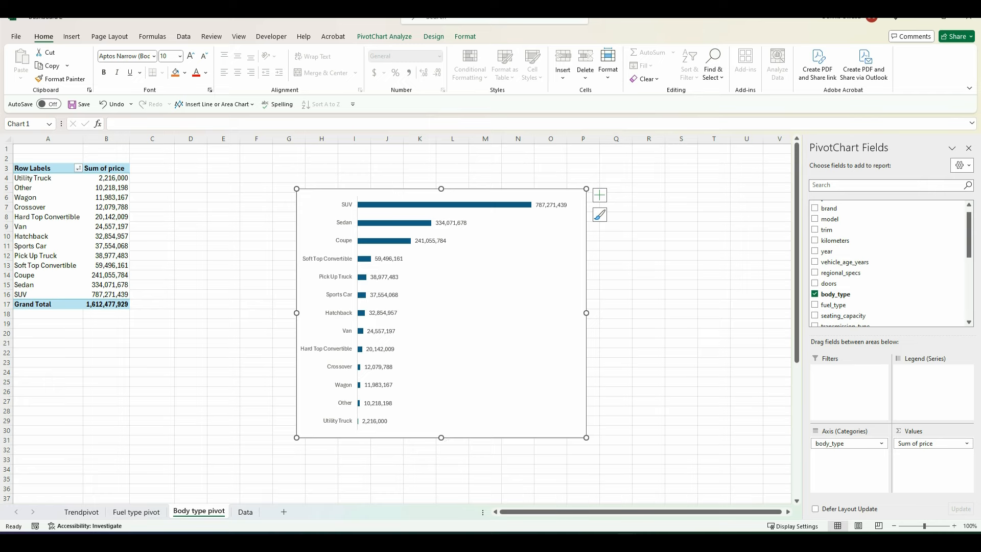
key("Escape")
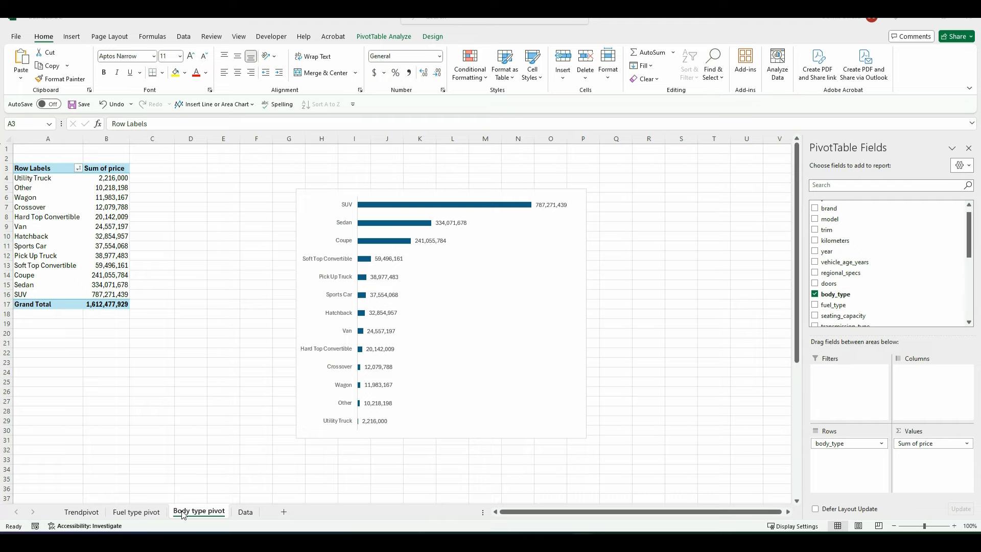
- Duplicate the Body type pivot sheet and rename the copy as brand pivot
left_click_drag(183, 514, 240, 515)
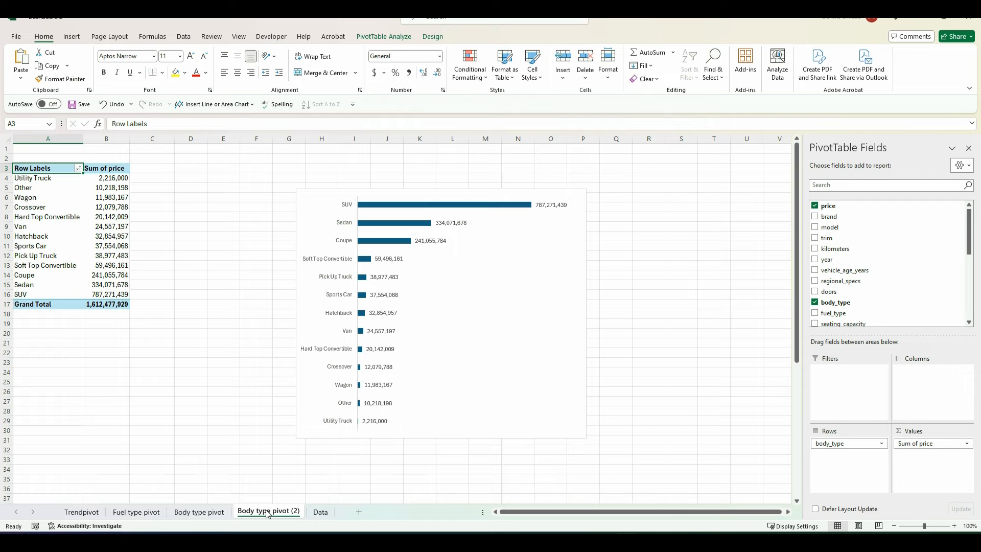
right_click(295, 514)
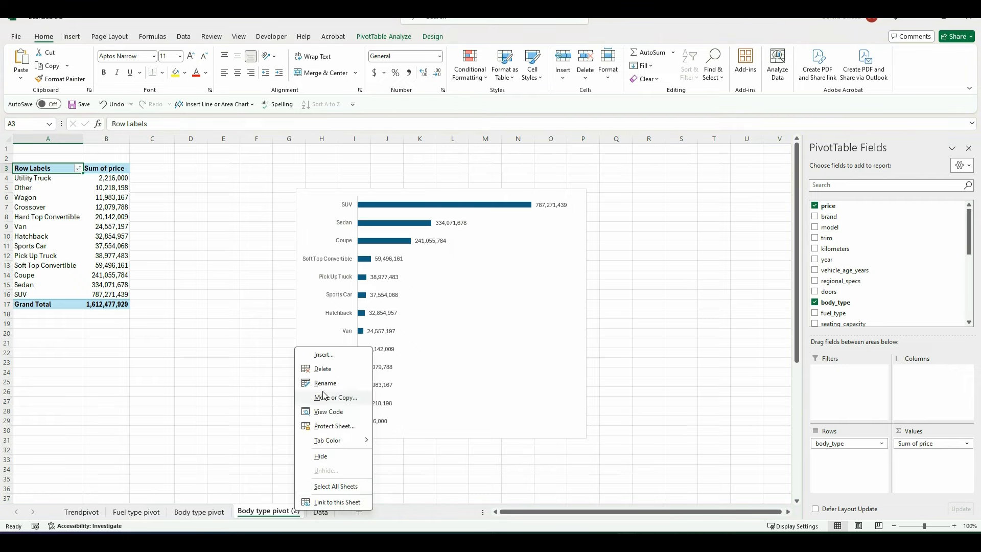
left_click(328, 382)
type("brand pivot")
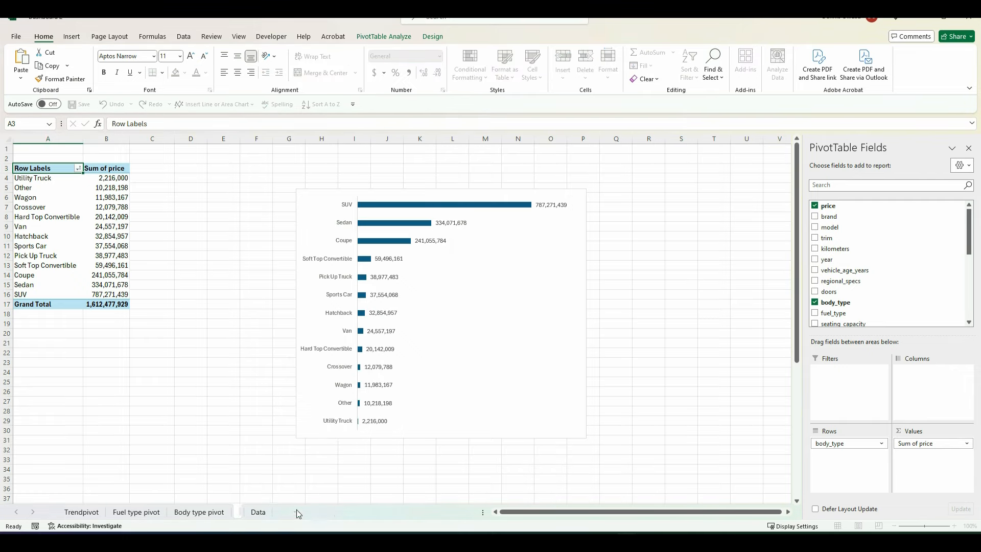
- Confirm the brand pivot sheet name and rename its PivotTable as brand pivot
key("Return")
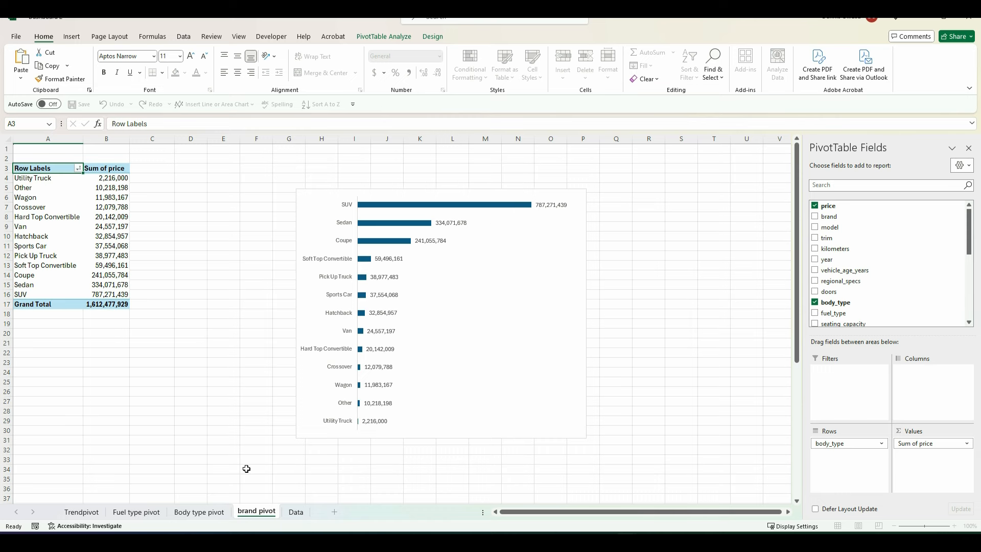
left_click(106, 197)
left_click(383, 37)
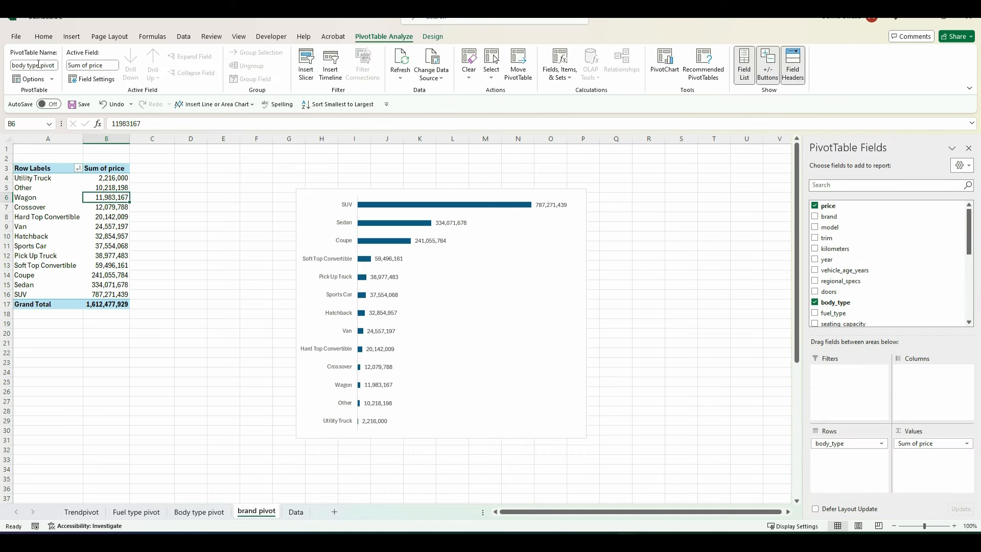
left_click(37, 65)
left_click(41, 65)
key("BackSpace")
key("BackSpace")
key("BackSpace")
key("BackSpace")
key("BackSpace")
key("BackSpace")
key("BackSpace")
key("BackSpace")
key("BackSpace")
type("brand")
left_click(111, 236)
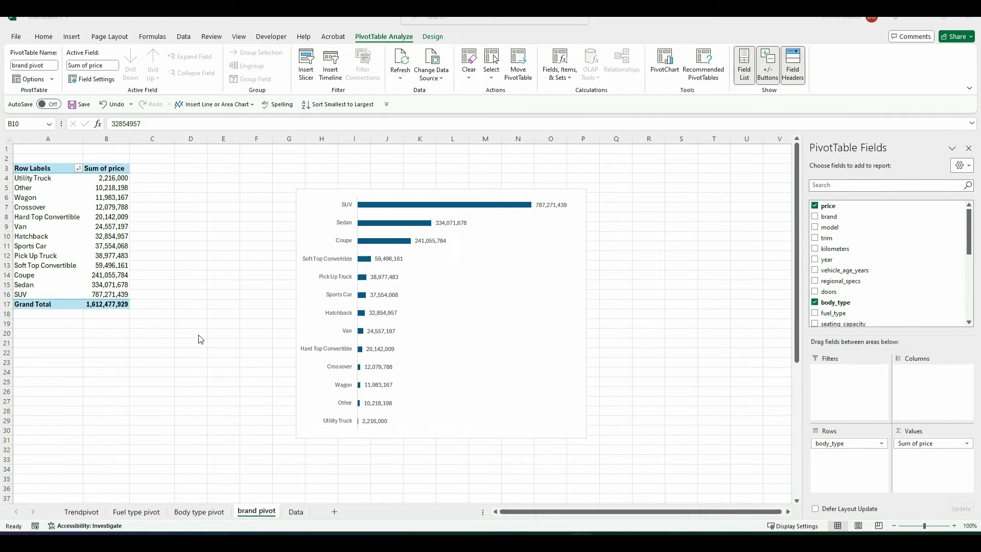
- Replace body_type with brand as the row field of the brand PivotTable
left_click(839, 445)
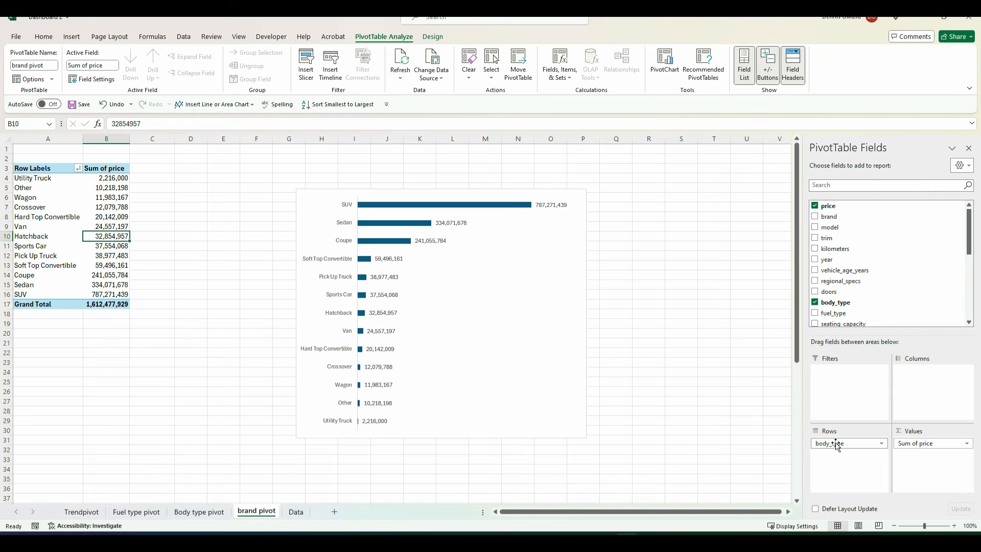
left_click_drag(835, 443, 708, 437)
left_click_drag(828, 216, 842, 453)
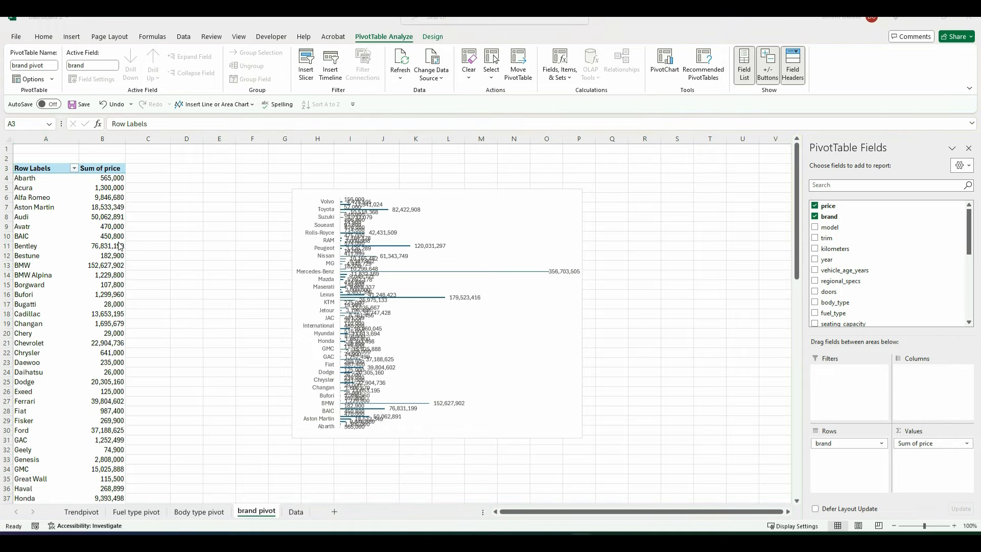
- Filter the brand row labels to the top 5 items by Sum of price
left_click(75, 169)
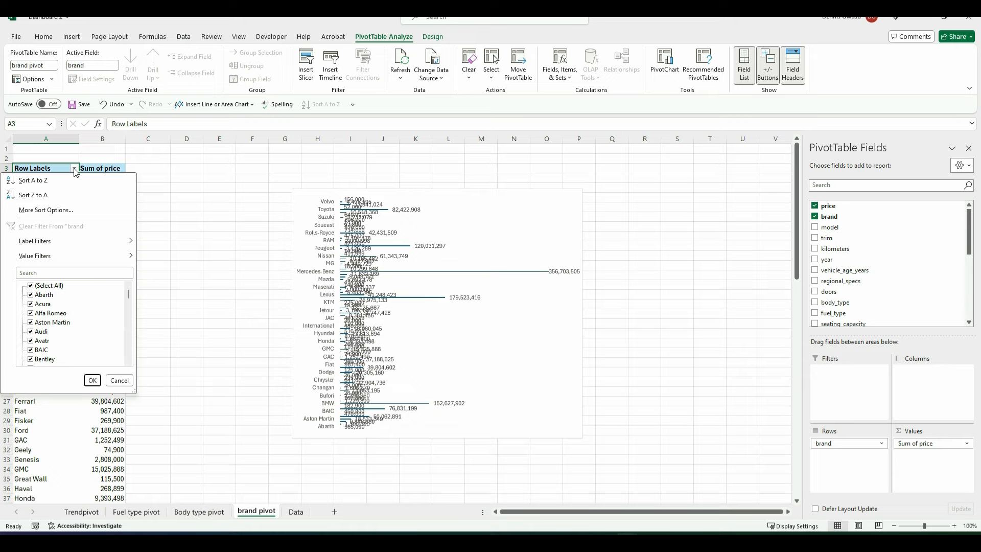
mouse_move(129, 257)
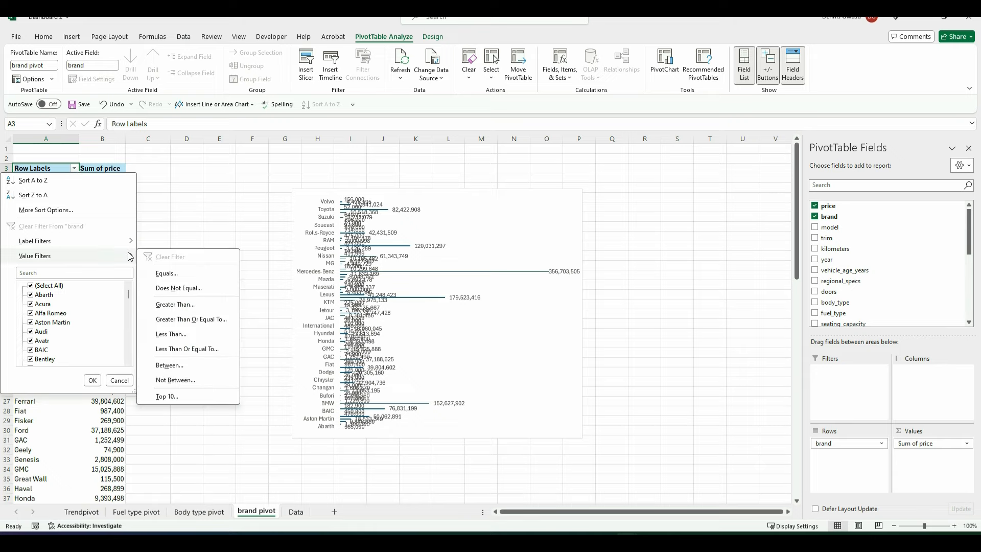
left_click(193, 397)
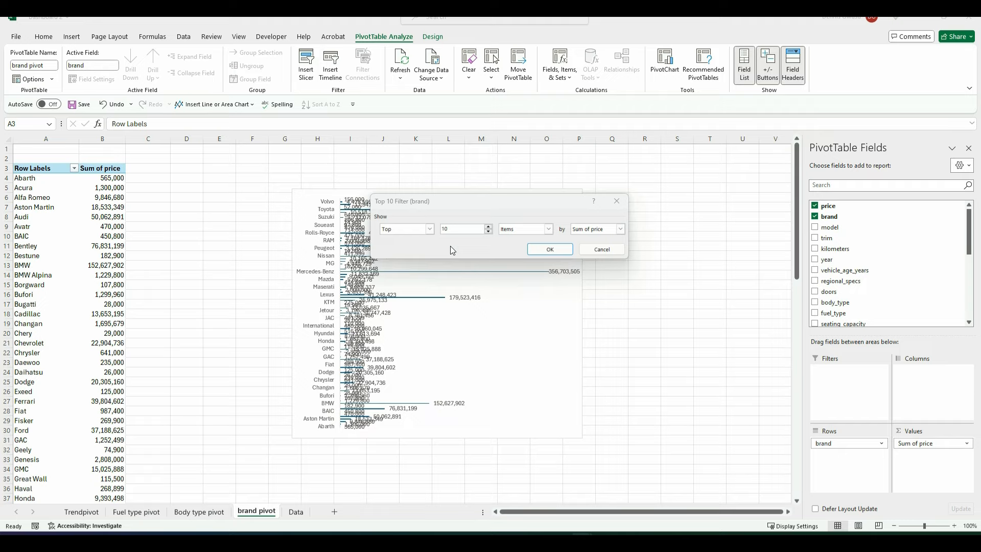
left_click(487, 231)
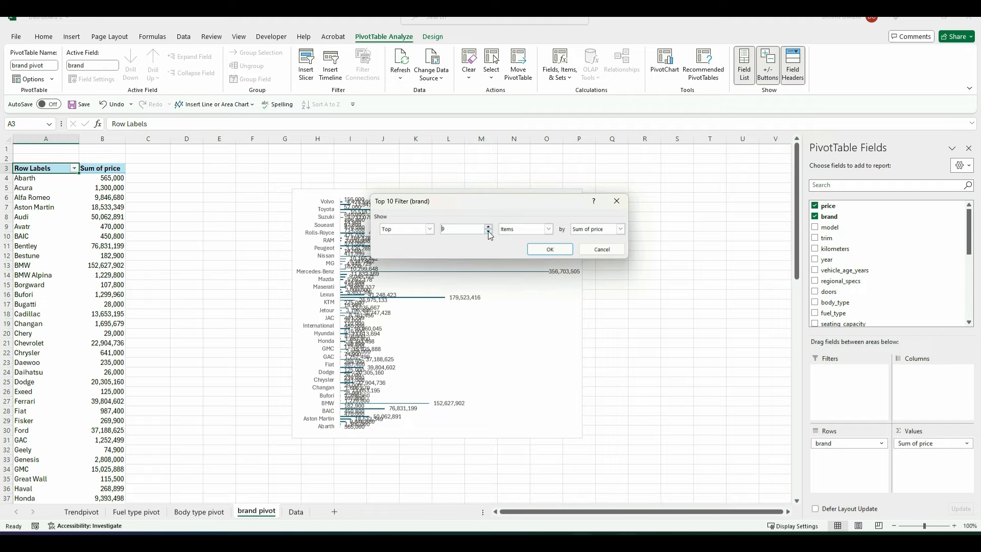
left_click(549, 248)
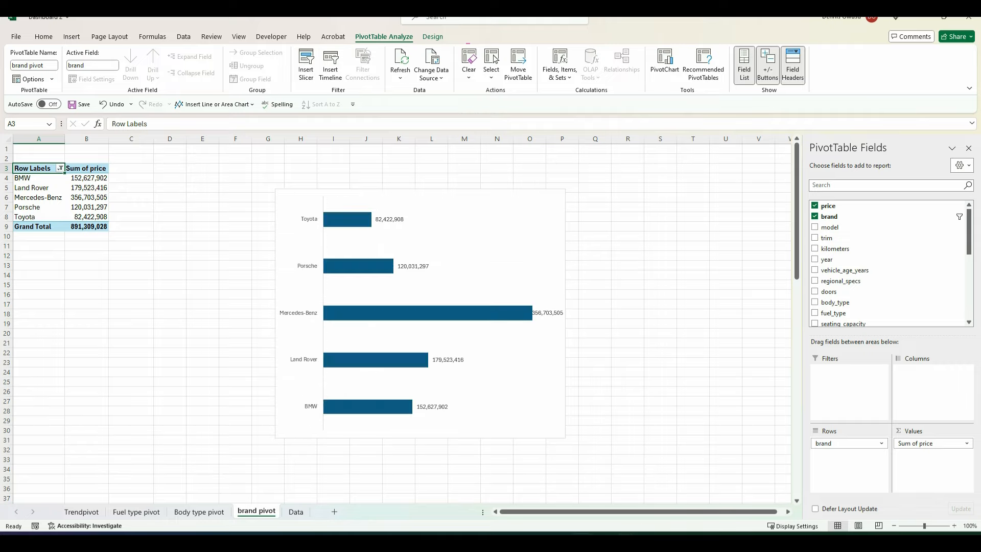
- Change the brand bar chart to a Clustered Column chart
right_click(285, 259)
left_click(327, 356)
left_click(371, 186)
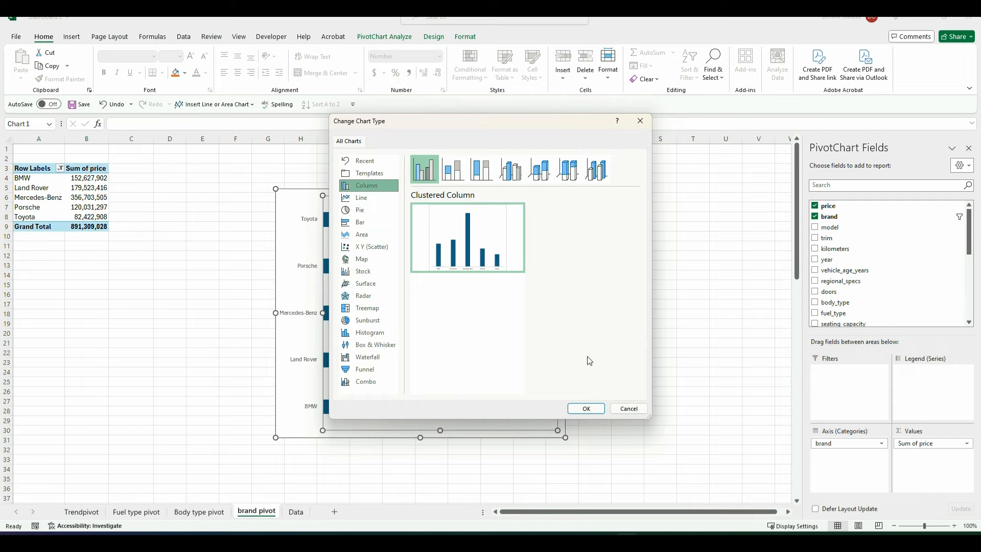
left_click(582, 408)
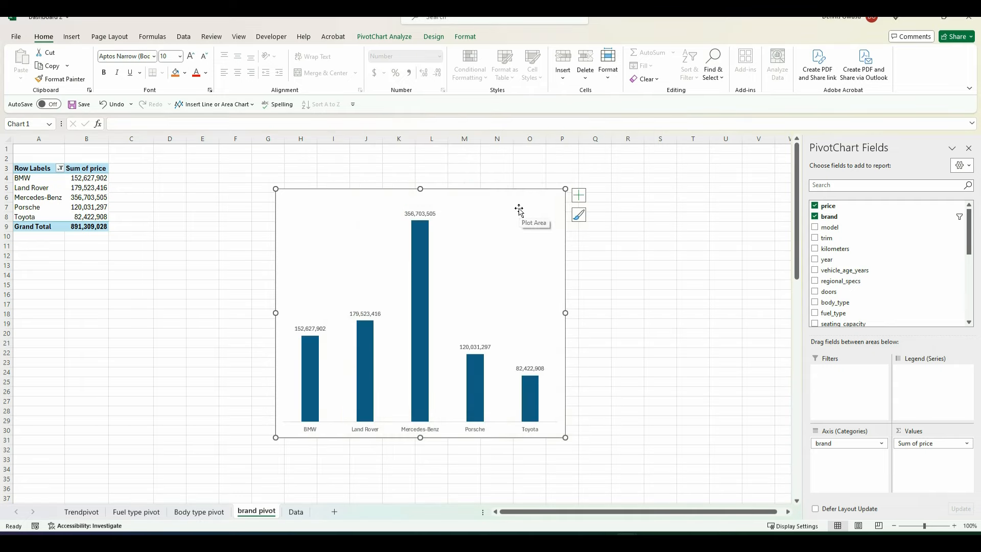
- Sort the brand chart's columns by price from largest to smallest
left_click(425, 234)
right_click(424, 234)
mouse_move(478, 244)
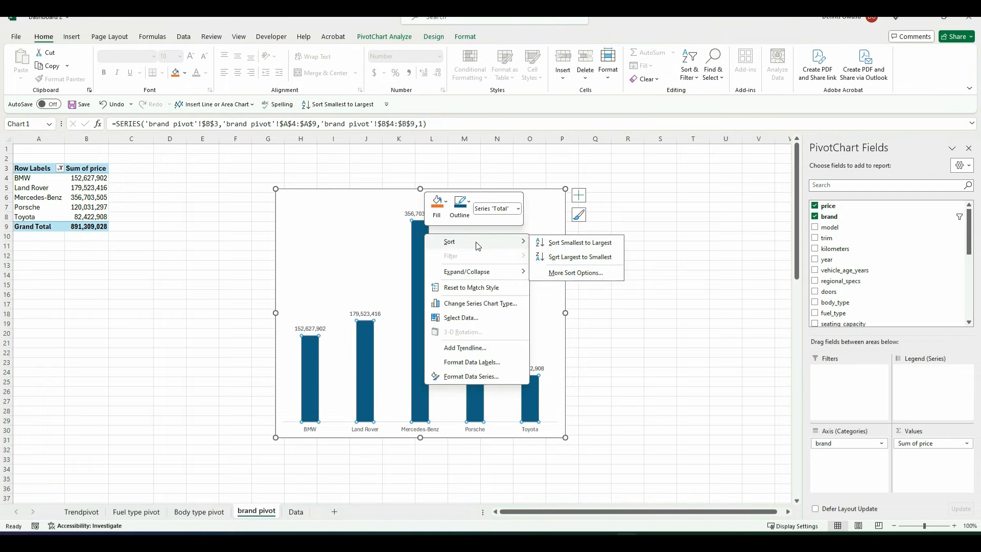
left_click(582, 256)
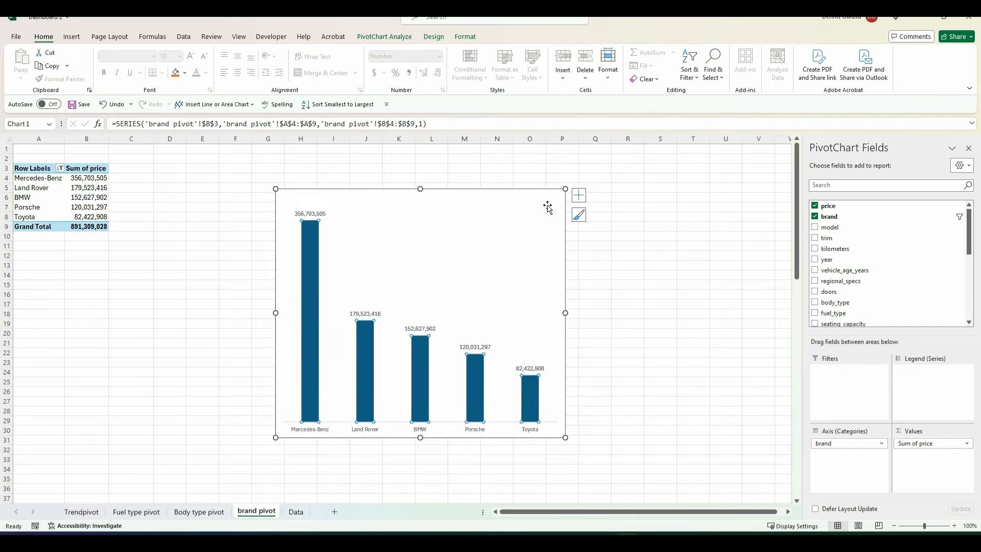
left_click(521, 204)
left_click_drag(521, 205, 522, 204)
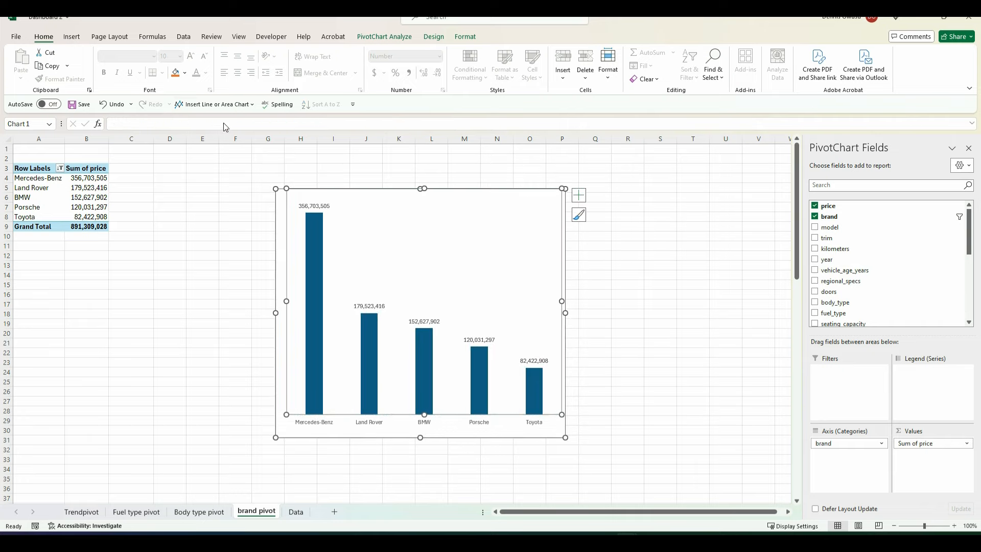
left_click(117, 105)
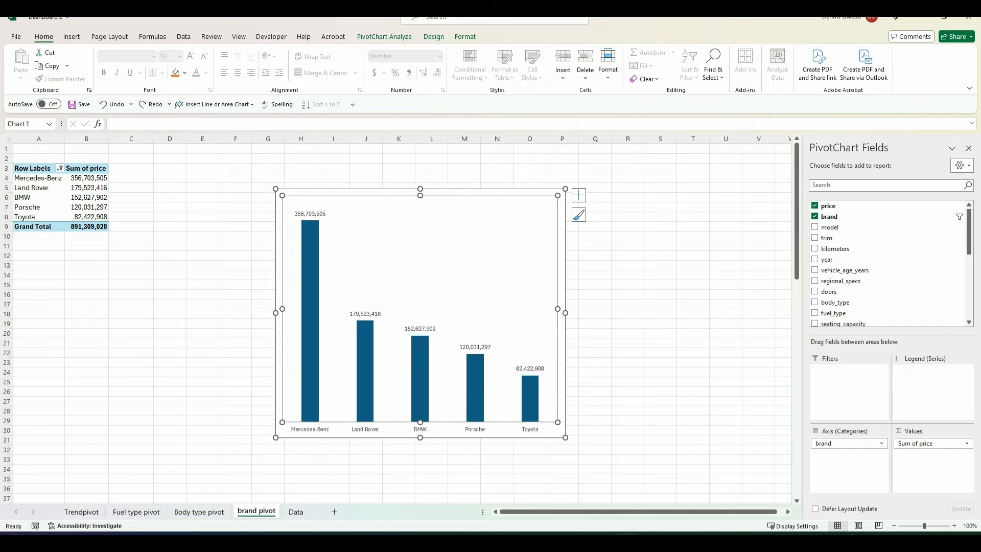
left_click(171, 286)
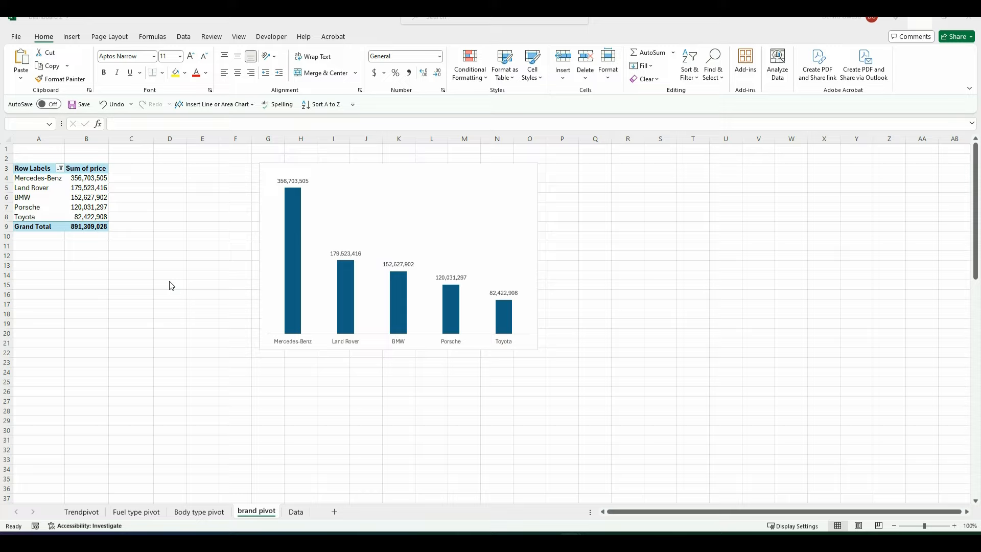
- Duplicate the brand pivot sheet and rename the copy as KPI
left_click(258, 512)
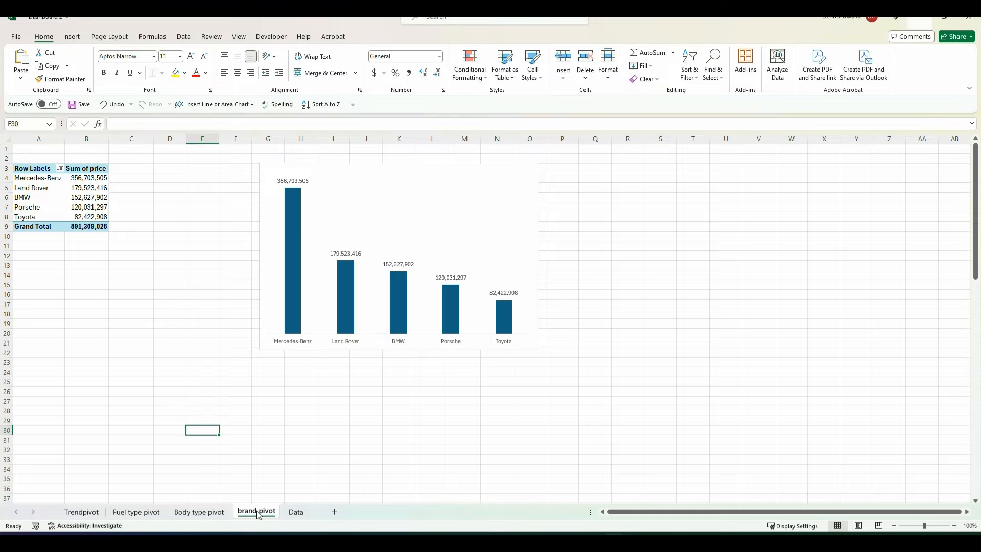
left_click_drag(258, 513, 284, 512)
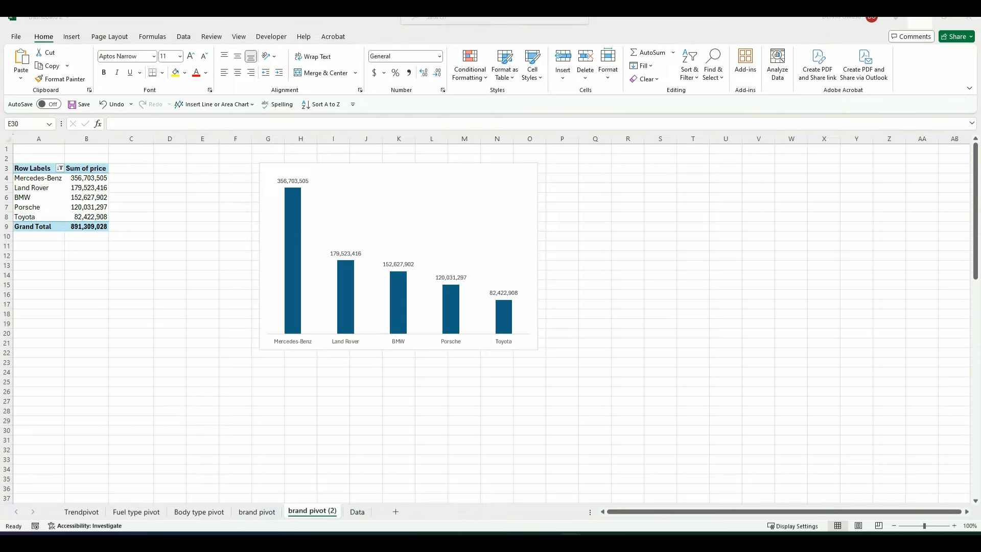
right_click(305, 513)
left_click(343, 388)
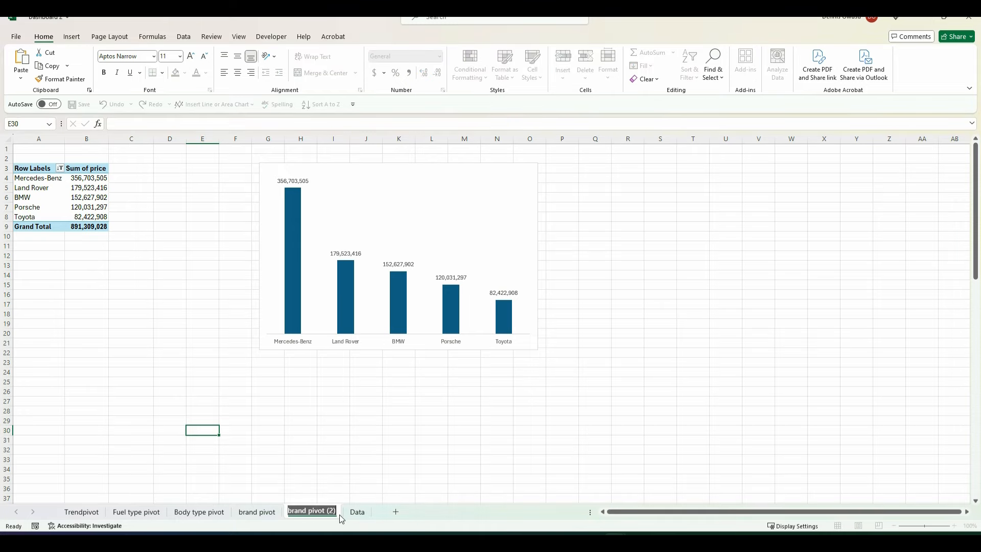
type("KPI")
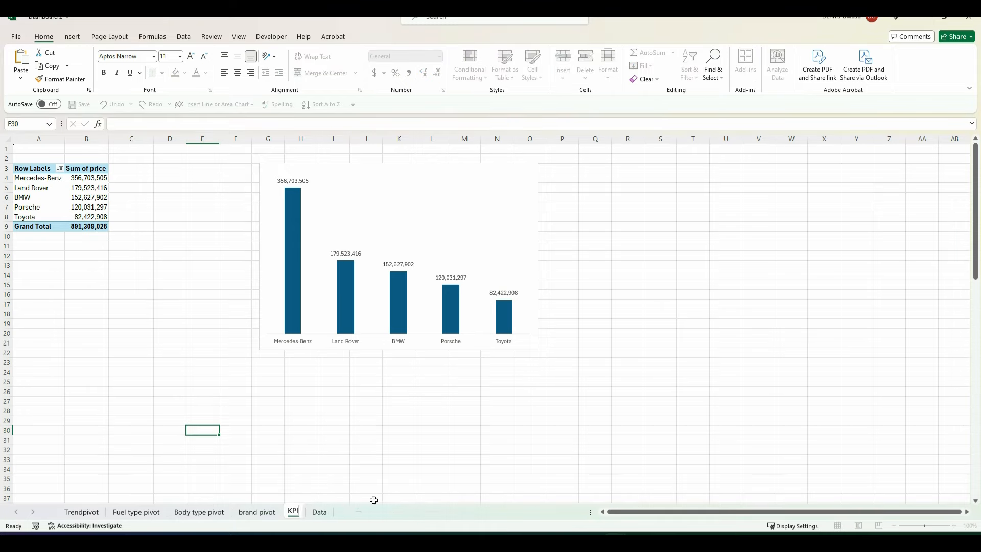
key("Return")
- Rename the PivotTable on the KPI sheet as KPI pivot
left_click(37, 177)
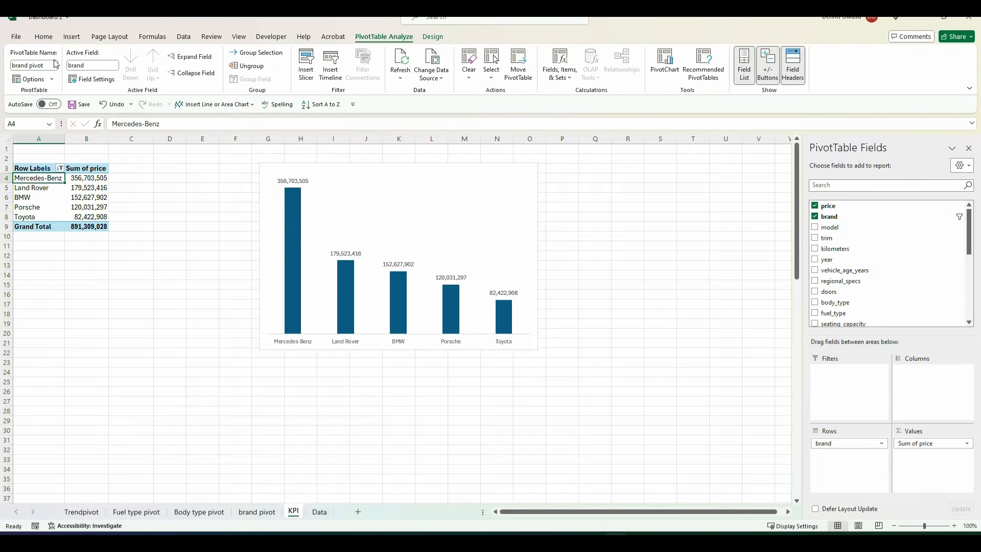
left_click(31, 66)
left_click(27, 65)
key("BackSpace")
key("BackSpace")
key("BackSpace")
key("BackSpace")
key("BackSpace")
type("kpi")
key("BackSpace")
key("BackSpace")
key("BackSpace")
type("KPI")
left_click(122, 169)
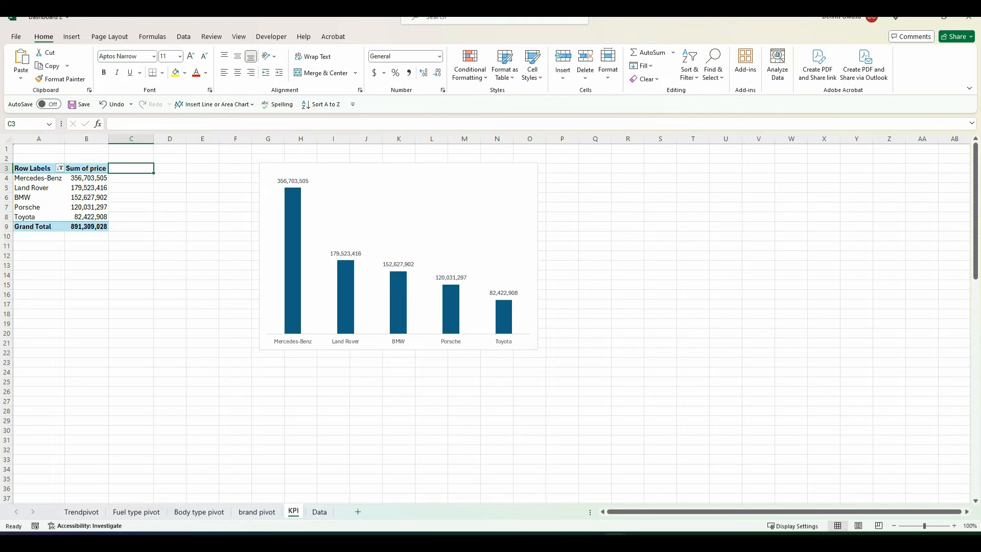
- Delete the column chart from the KPI sheet and remove brand from the PivotTable's rows
left_click(23, 178)
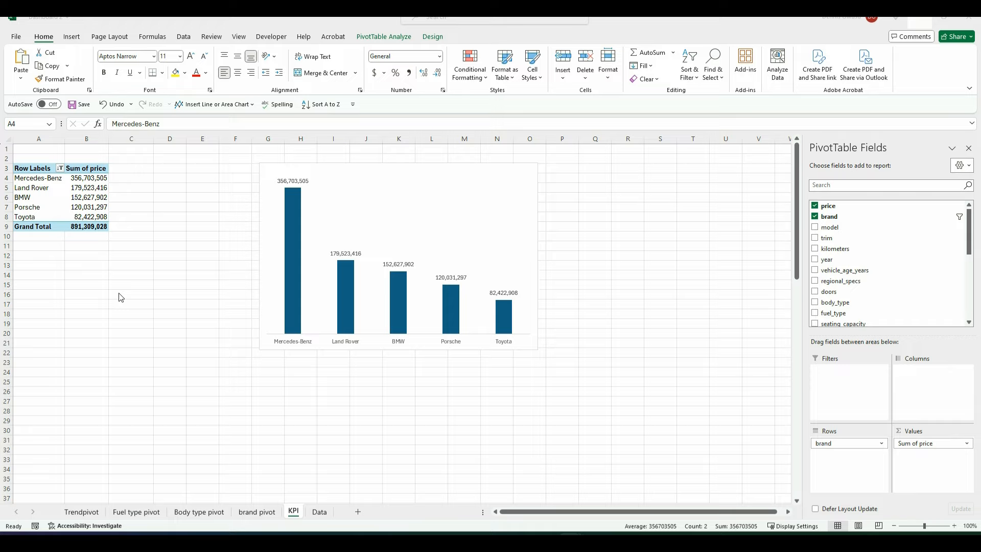
left_click(331, 174)
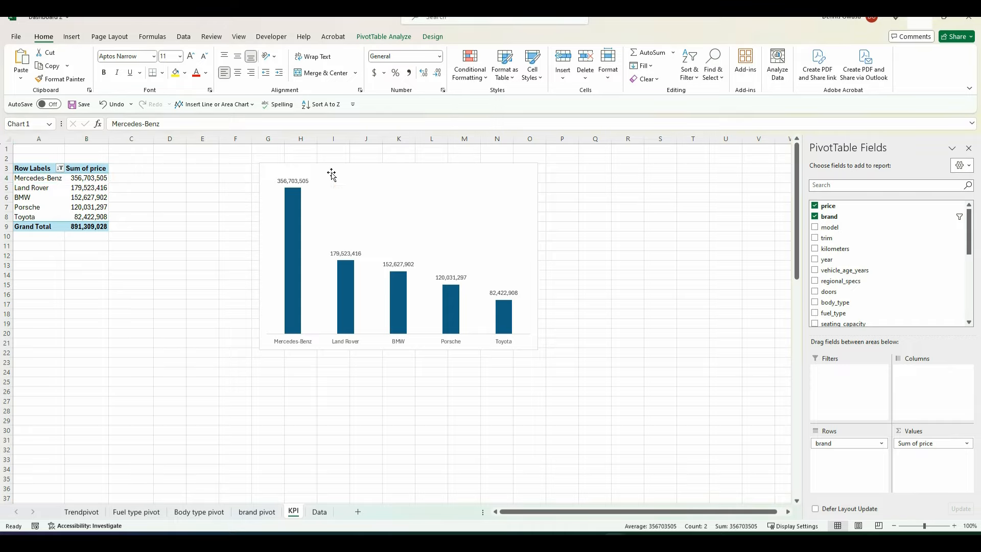
key("Delete")
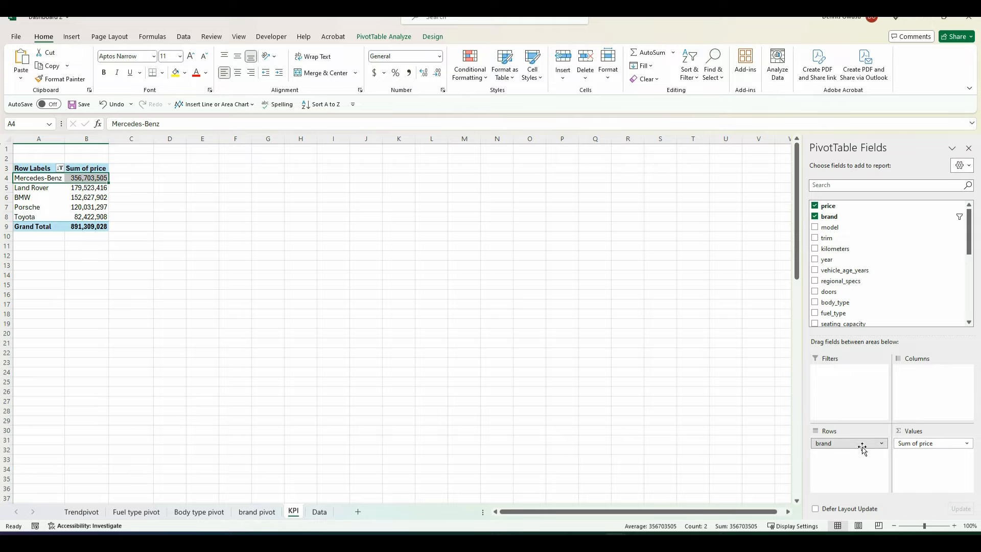
left_click_drag(861, 448, 593, 436)
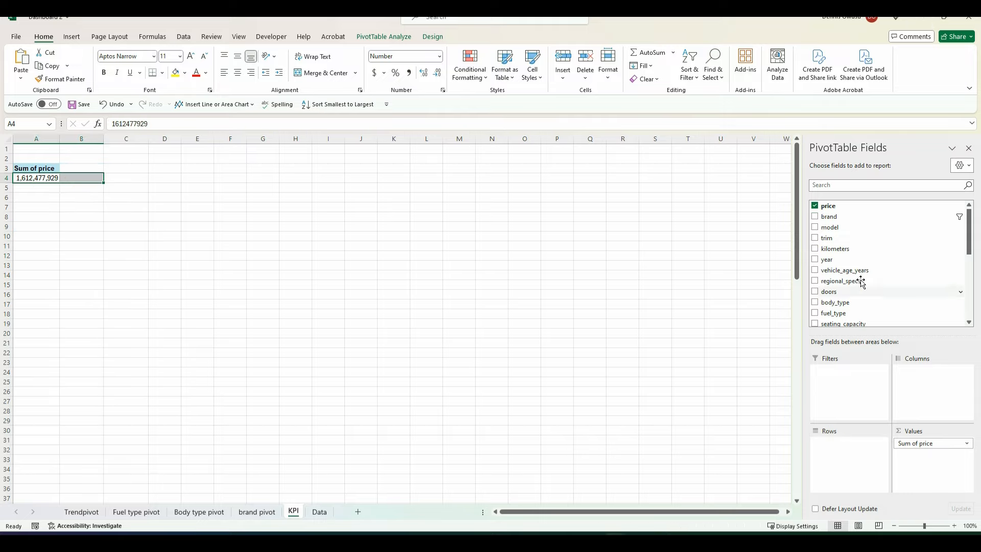
- Add price to the PivotTable values a second time and summarize this second field by Count
left_click_drag(826, 205, 930, 466)
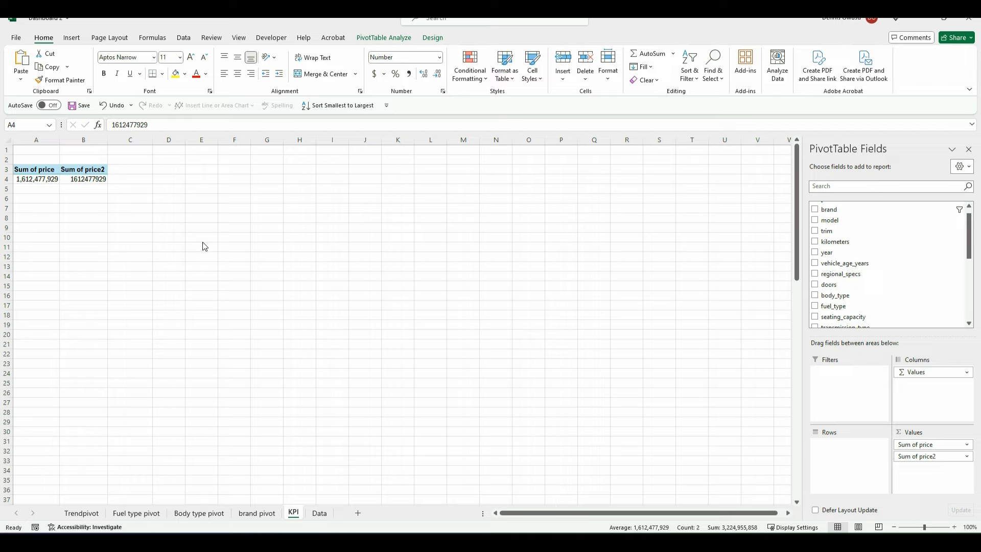
left_click(910, 455)
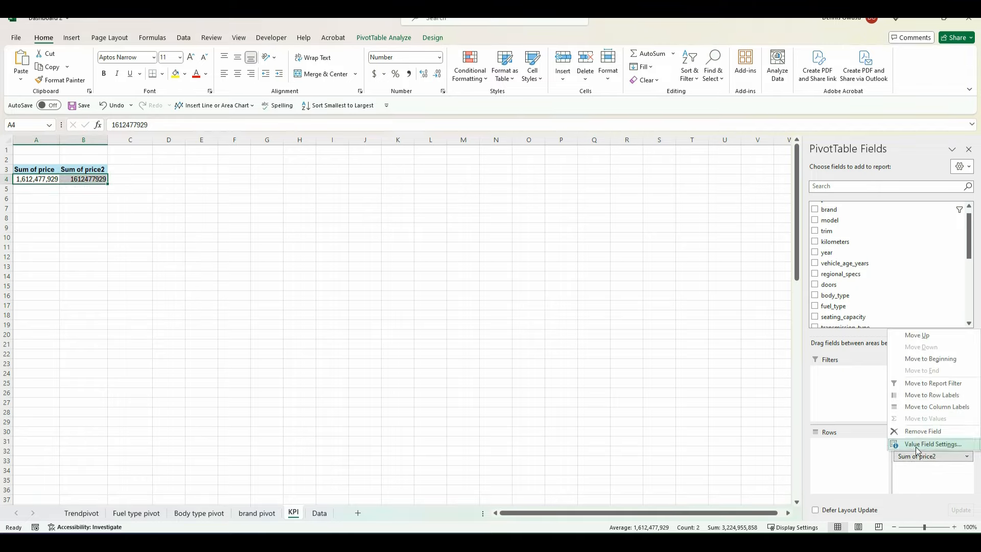
left_click(925, 443)
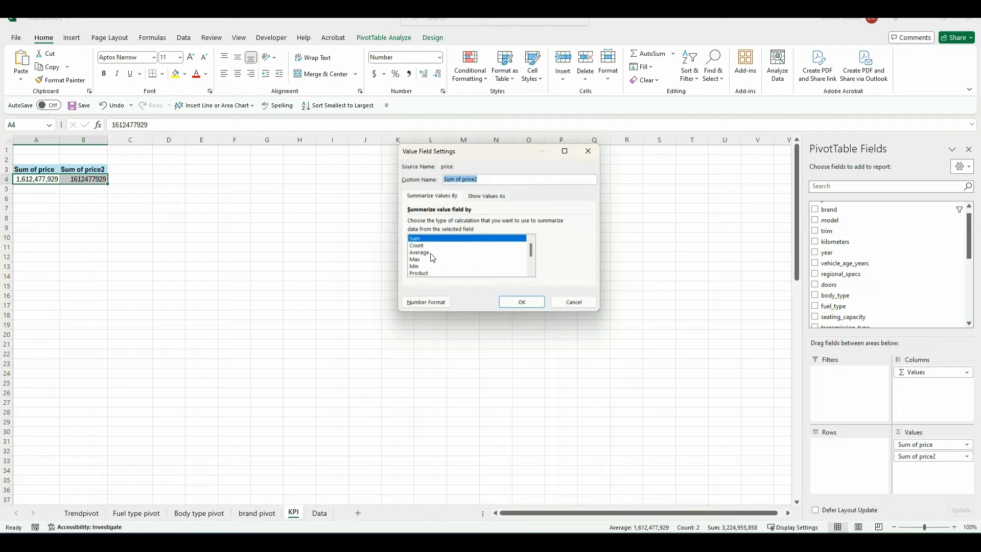
left_click(417, 246)
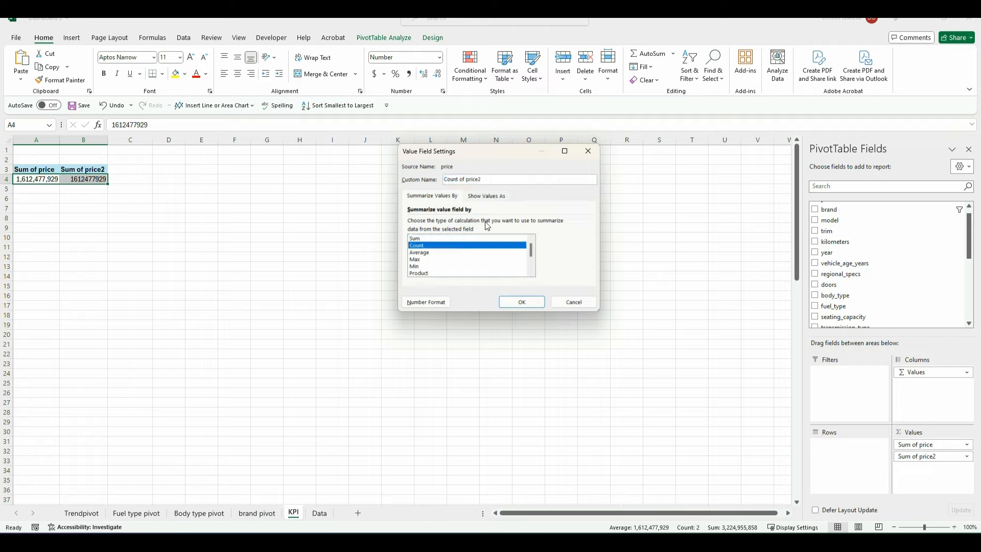
left_click(520, 301)
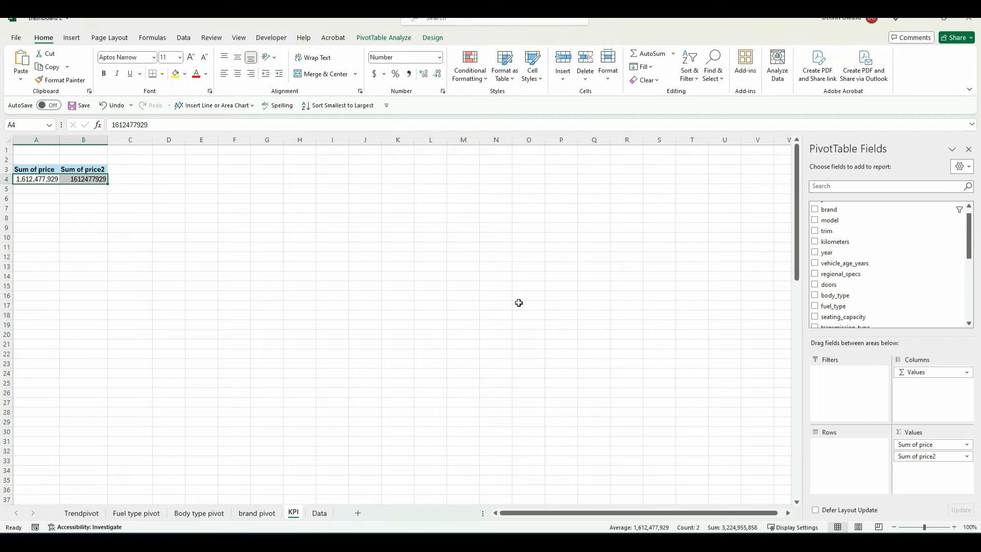
- Set the custom name of the Sum of price field to Sum of sales
left_click(30, 170)
right_click(30, 173)
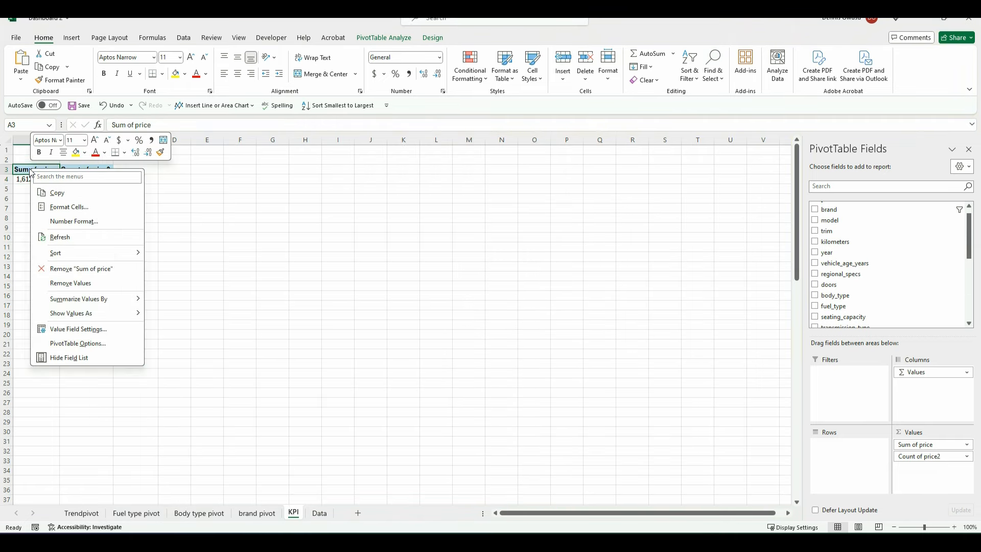
left_click(78, 329)
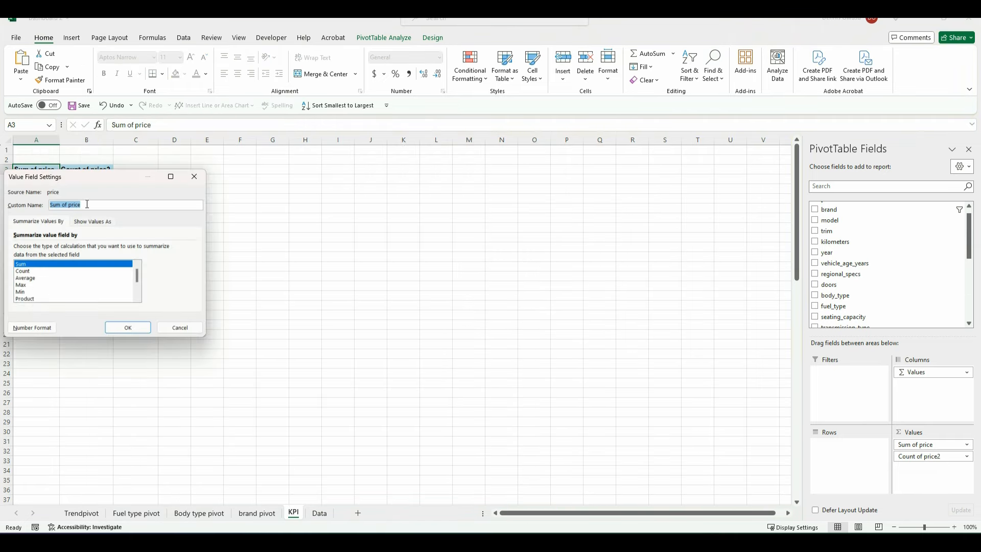
left_click(87, 204)
key("BackSpace")
key("BackSpace")
key("BackSpace")
key("BackSpace")
key("BackSpace")
type("sales")
left_click(109, 326)
- Set the custom name of the Count of price2 field to Count of units sold
left_click(92, 171)
double_click(92, 171)
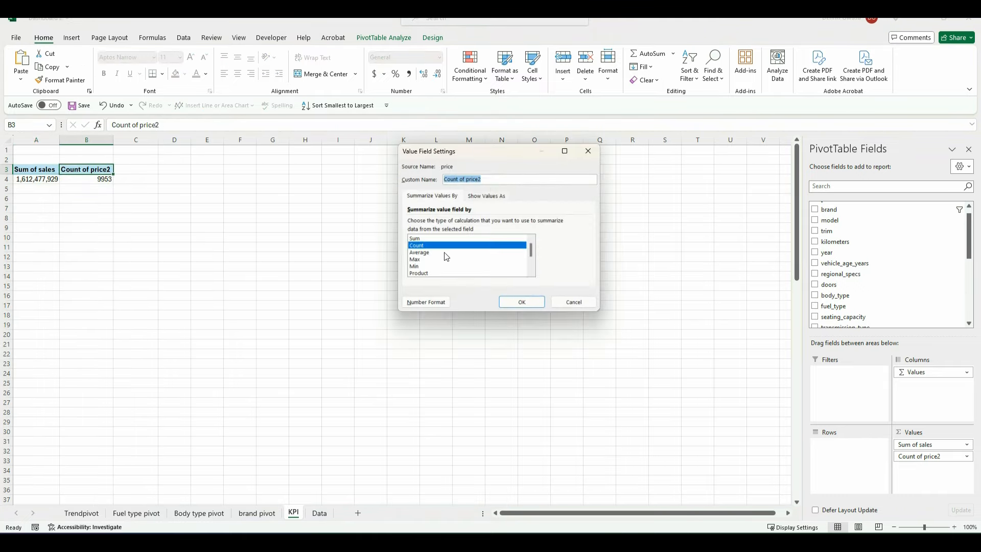
left_click(488, 180)
key("BackSpace")
key("BackSpace")
key("BackSpace")
key("BackSpace")
key("BackSpace")
key("BackSpace")
type("units sold")
left_click(522, 302)
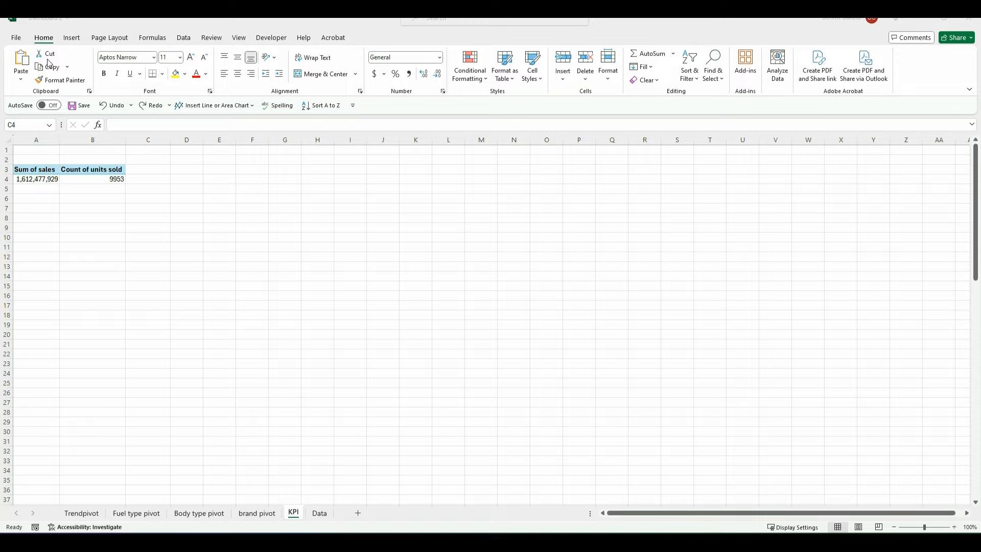
- Enter a formula in C4 that divides the PivotTable's Sum of sales by its Count of units sold
left_click(153, 179)
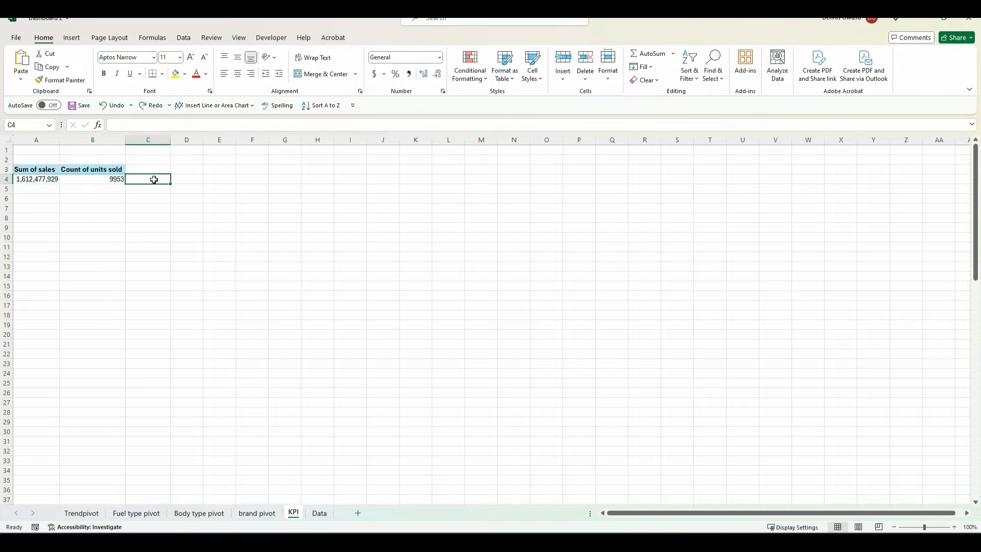
type("=")
left_click(33, 179)
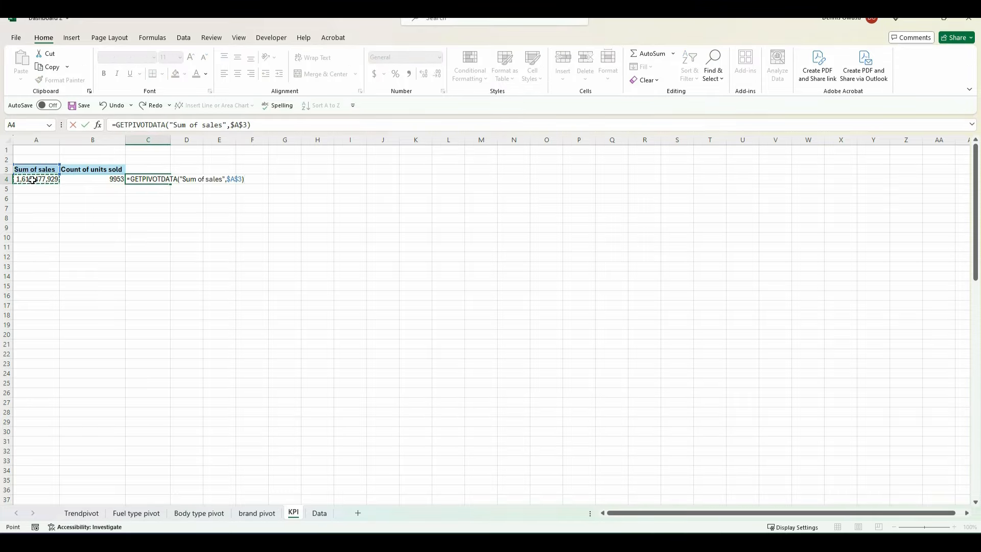
type("/")
left_click(87, 179)
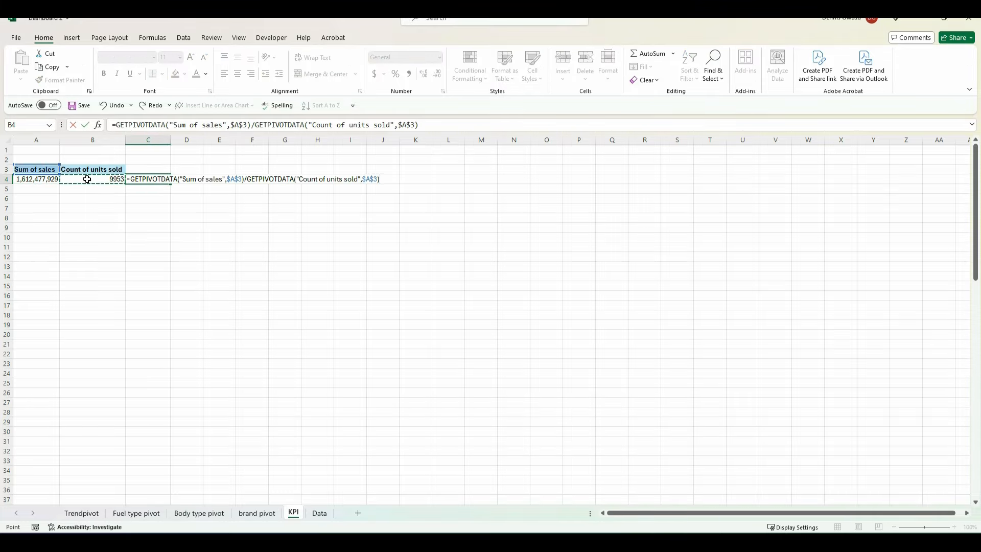
key("Return")
key("Up")
key("Up")
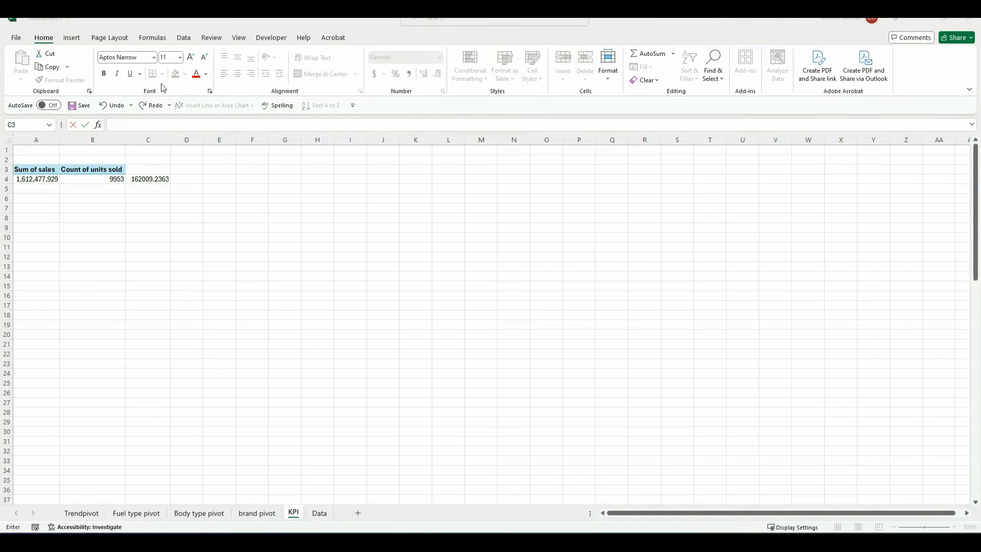
- Enter the heading Average Price Per Unit in C3
left_click(140, 169)
type("Aver")
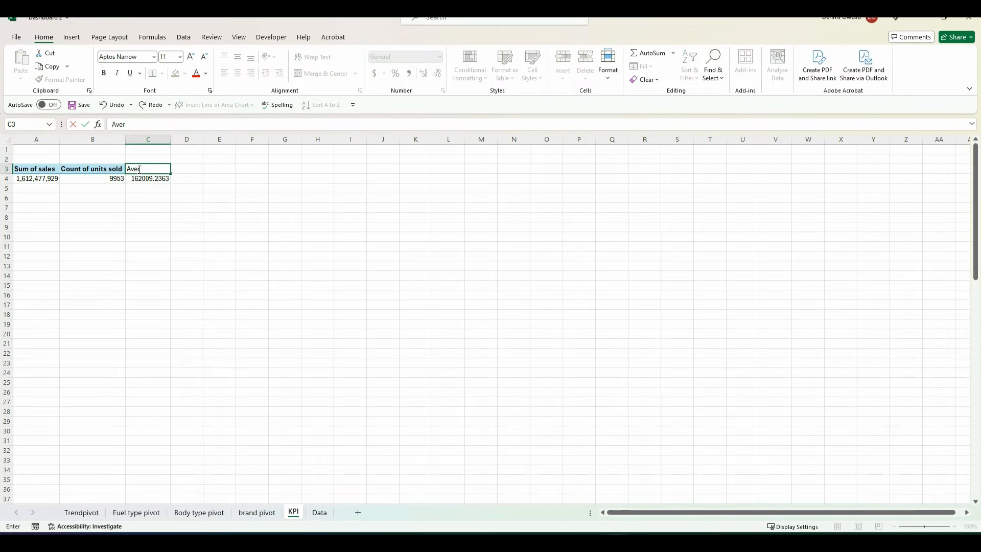
type("age Price Pe")
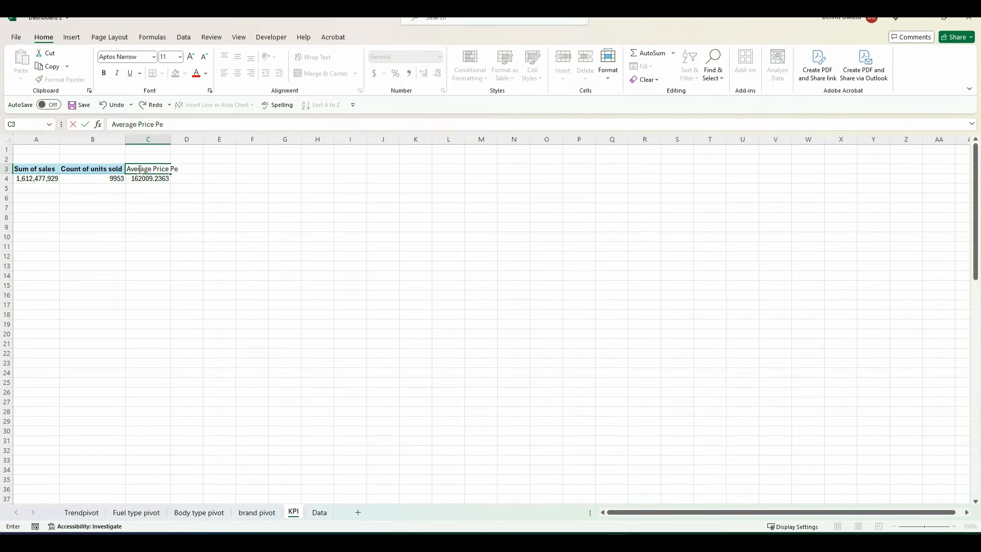
type("r Unit")
left_click(189, 180)
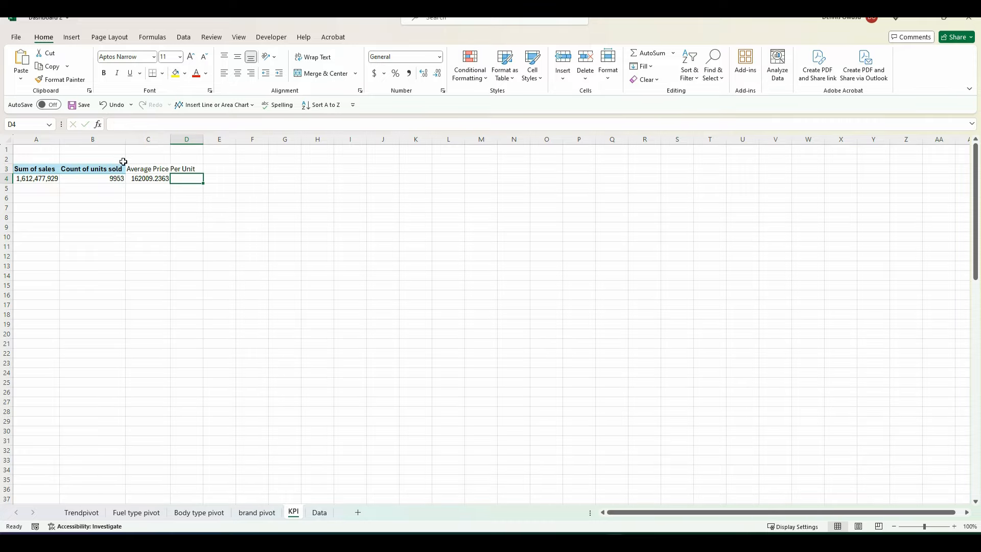
- Copy the PivotTable header formatting from B3 to C3 and autofit column C to its contents
left_click(103, 169)
left_click(59, 79)
left_click(158, 167)
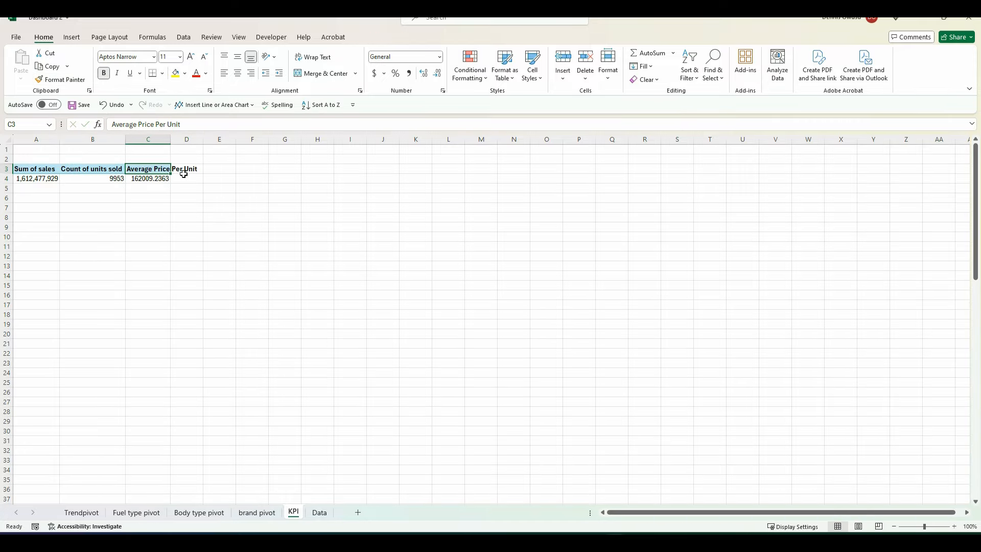
double_click(170, 139)
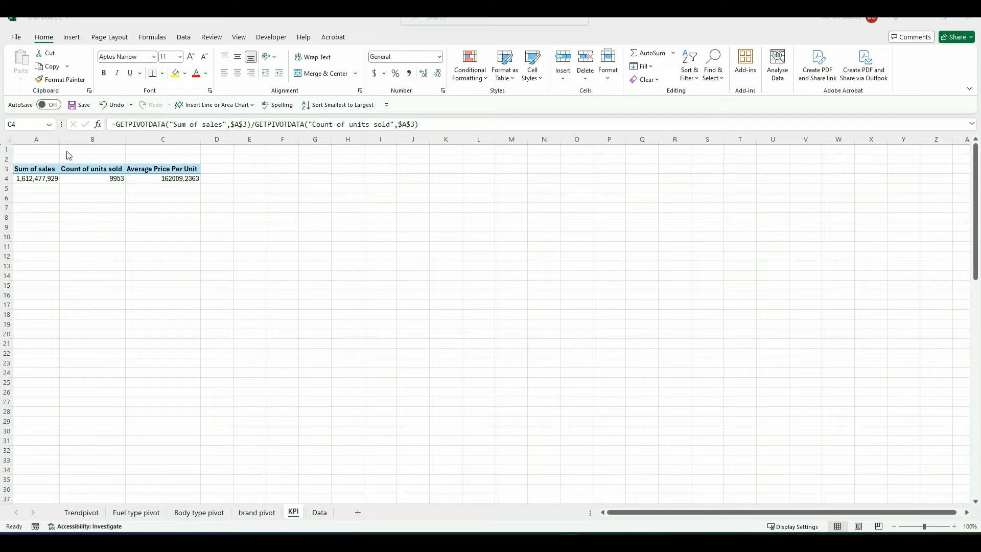
- Format the average price in C4 as a number with zero decimal places and a thousands separator
left_click(161, 179)
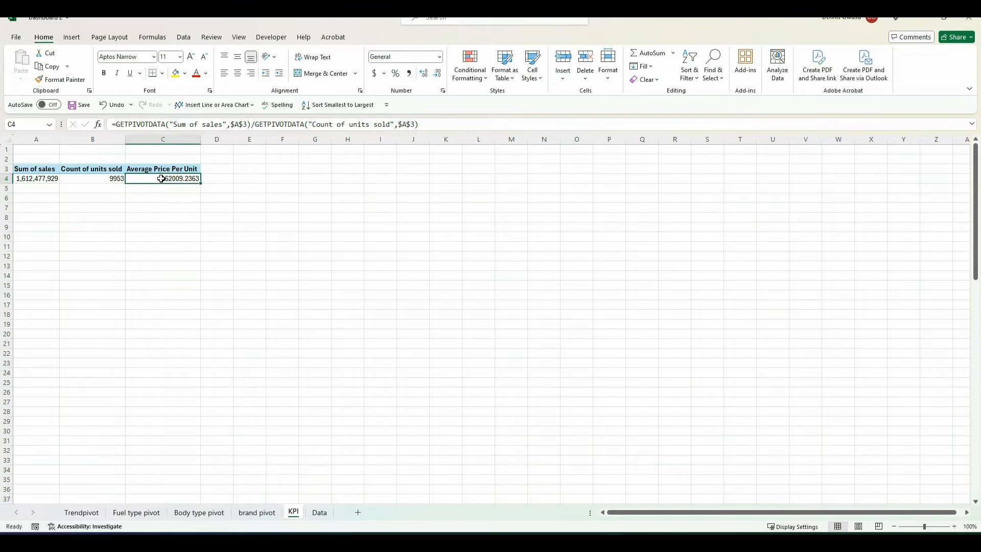
right_click(161, 179)
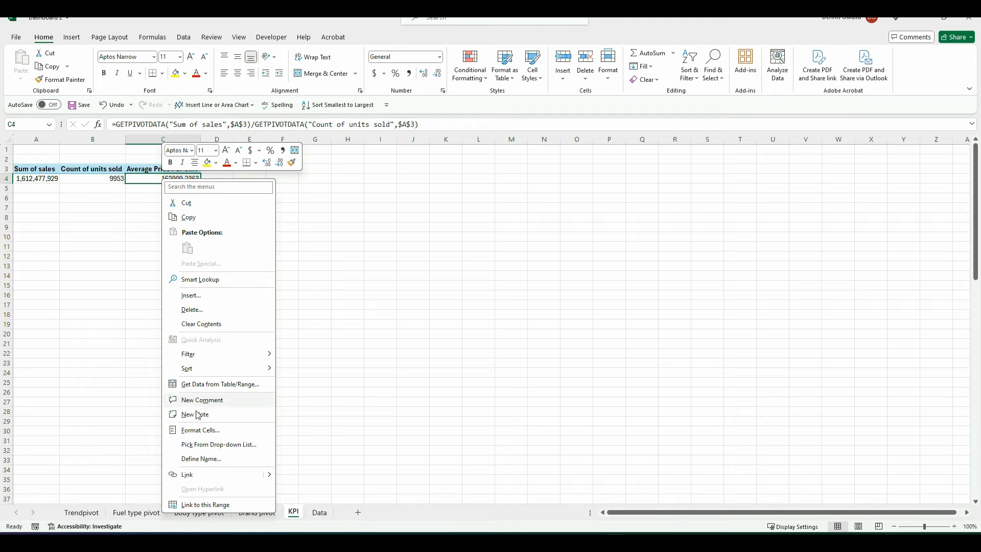
left_click(208, 431)
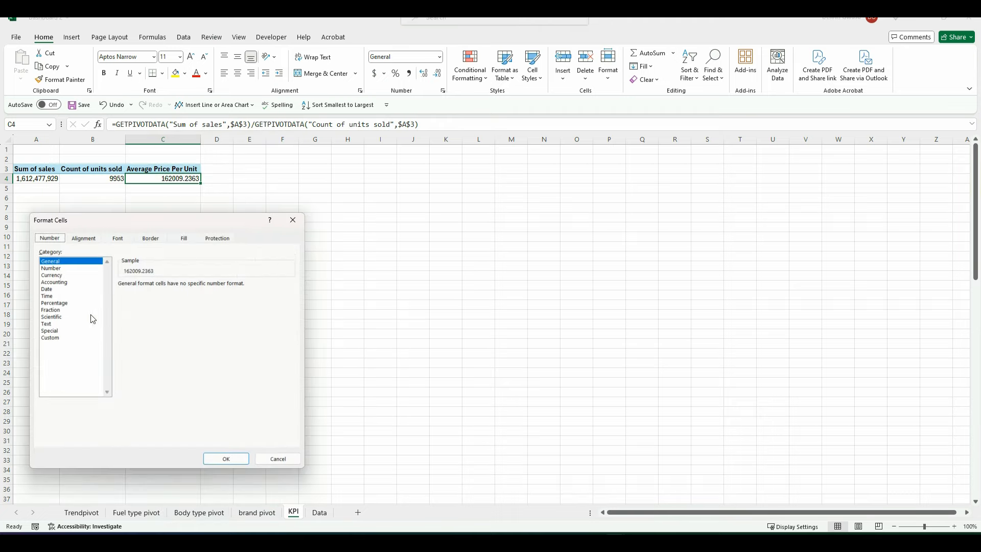
left_click(49, 268)
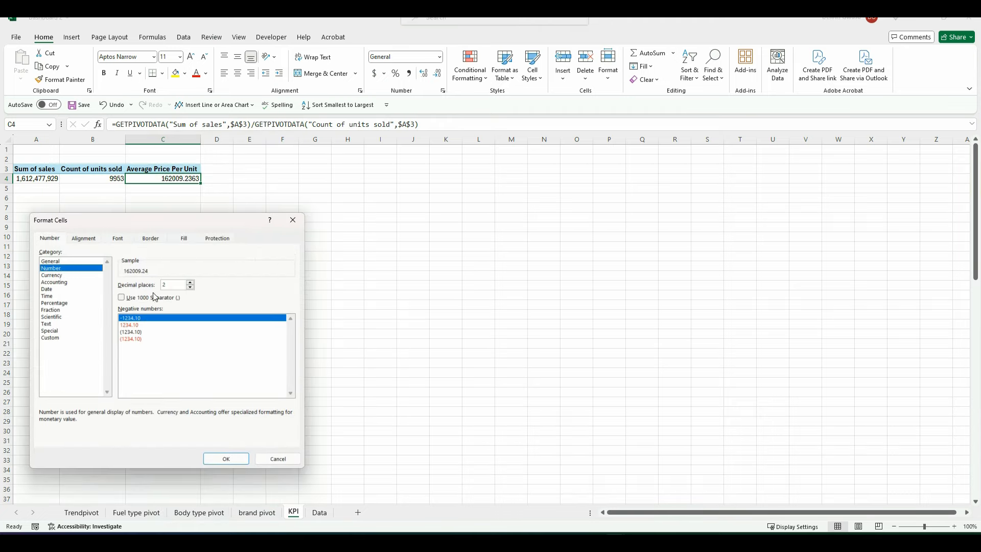
left_click(131, 298)
left_click(191, 287)
left_click(226, 458)
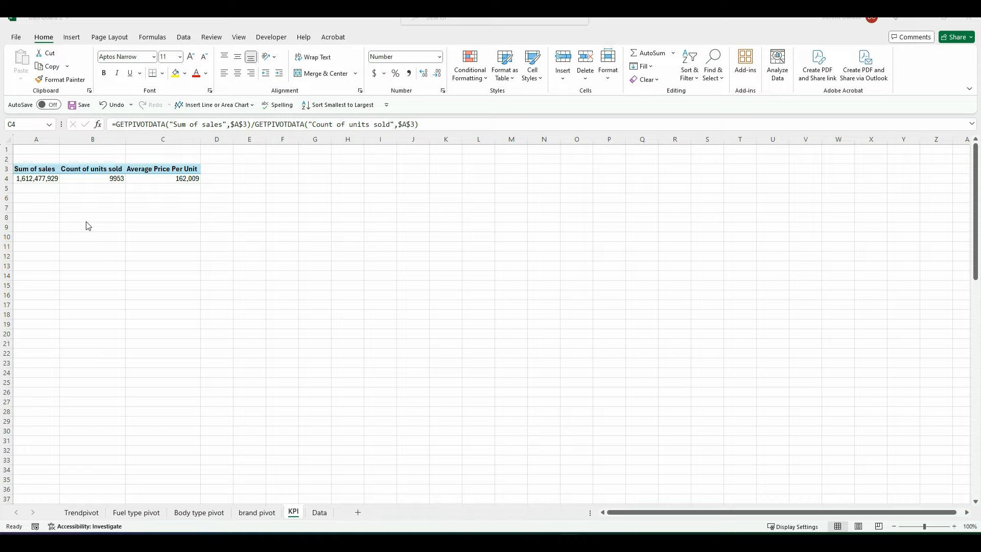
- Apply the custom number format 0,,"M" to the Sum of sales value in A4
left_click(35, 178)
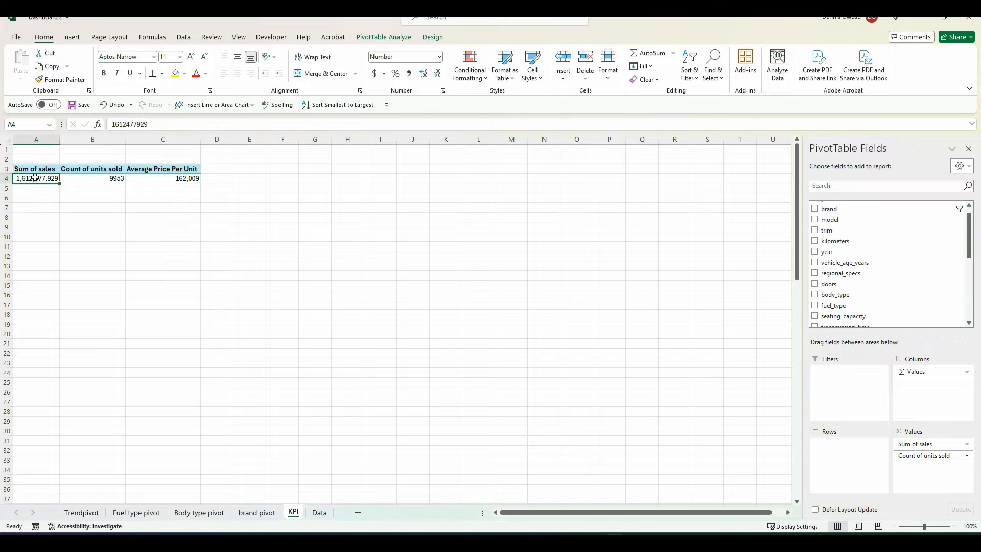
right_click(34, 178)
left_click(100, 230)
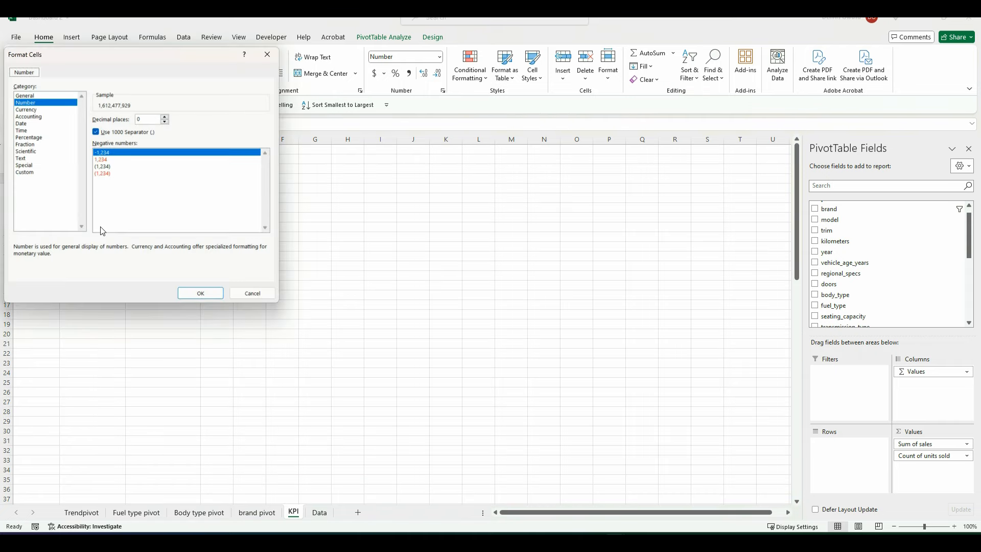
left_click(29, 173)
left_click(98, 145)
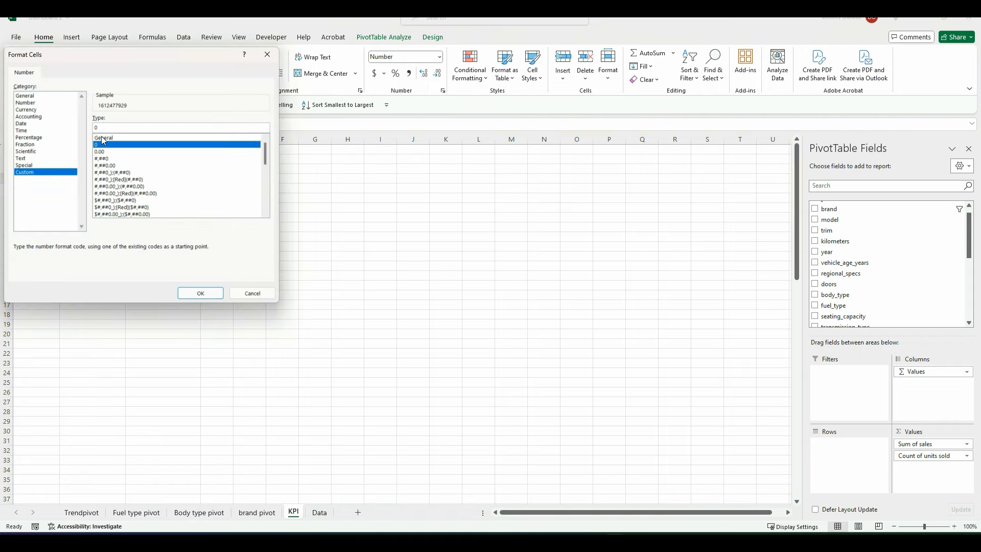
left_click(102, 128)
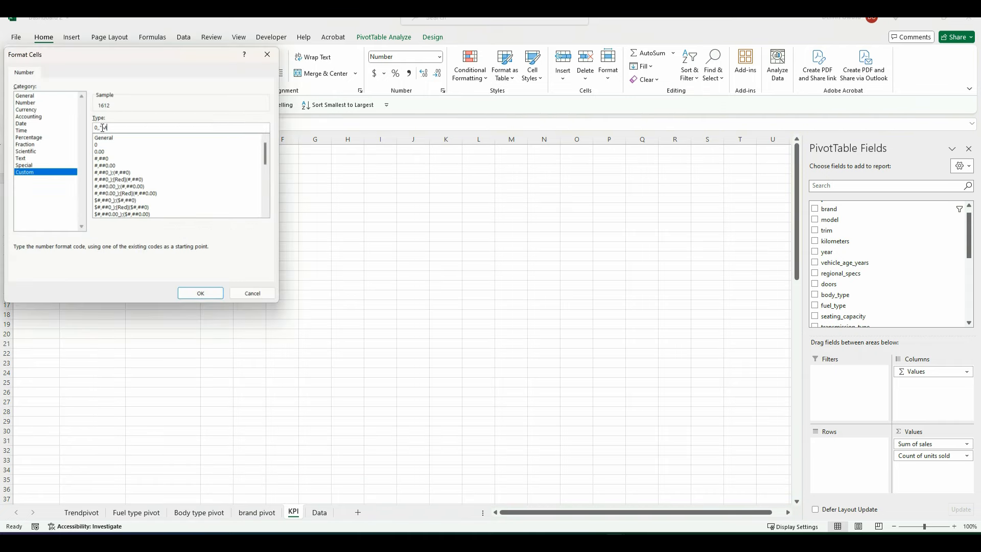
left_click(197, 289)
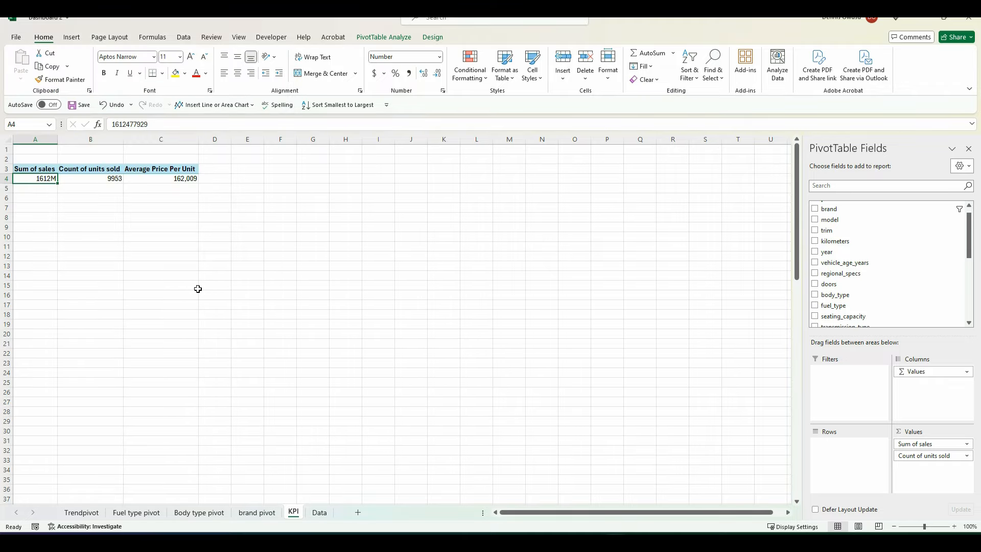
- Apply the custom number format 0,"k" to the Count of units sold value in B4
left_click(92, 179)
right_click(93, 178)
left_click(142, 215)
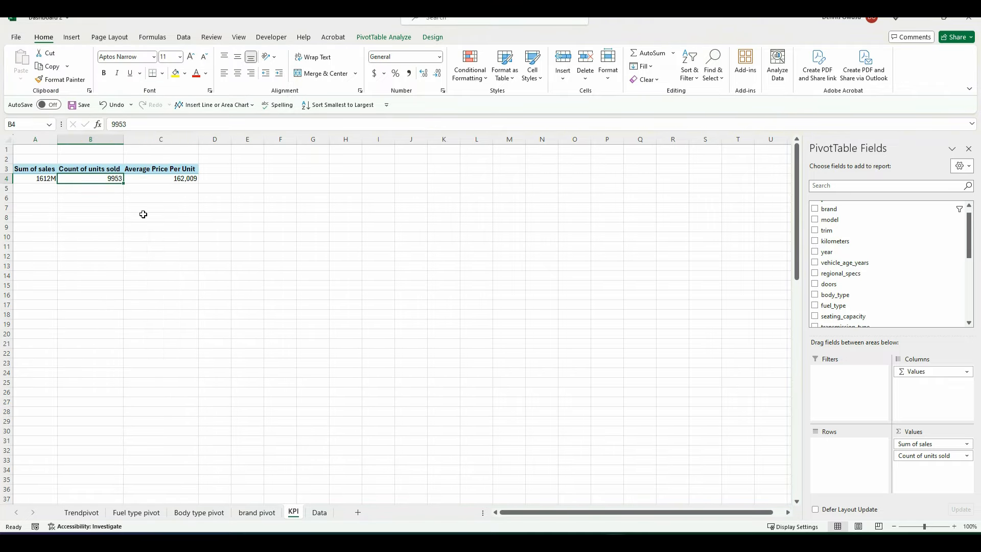
left_click(35, 93)
left_click(43, 162)
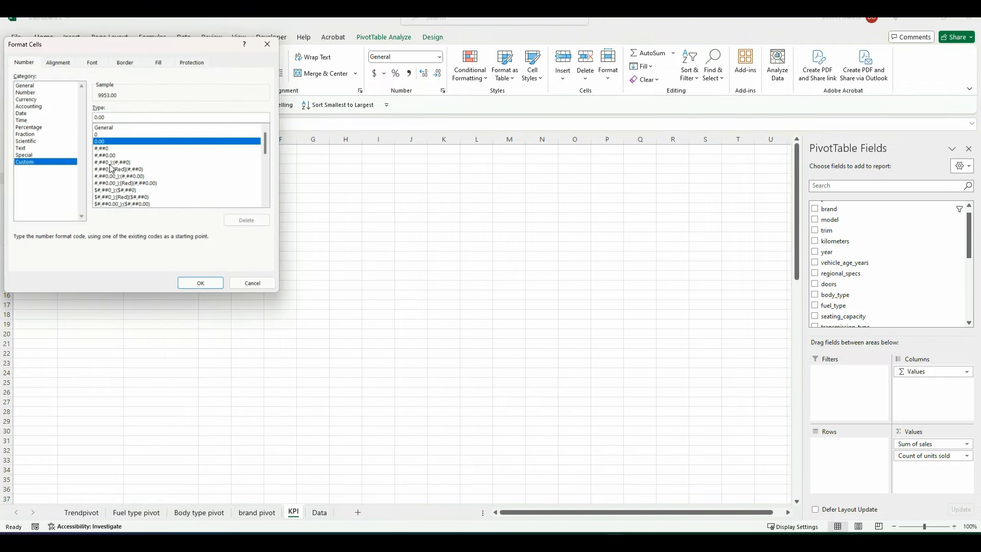
left_click(113, 136)
left_click(110, 117)
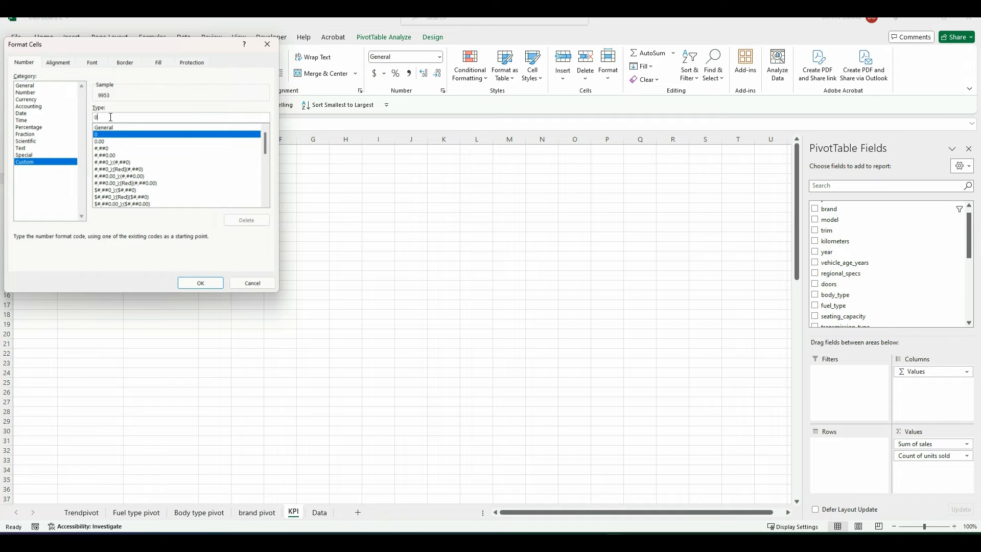
type(",\"k")
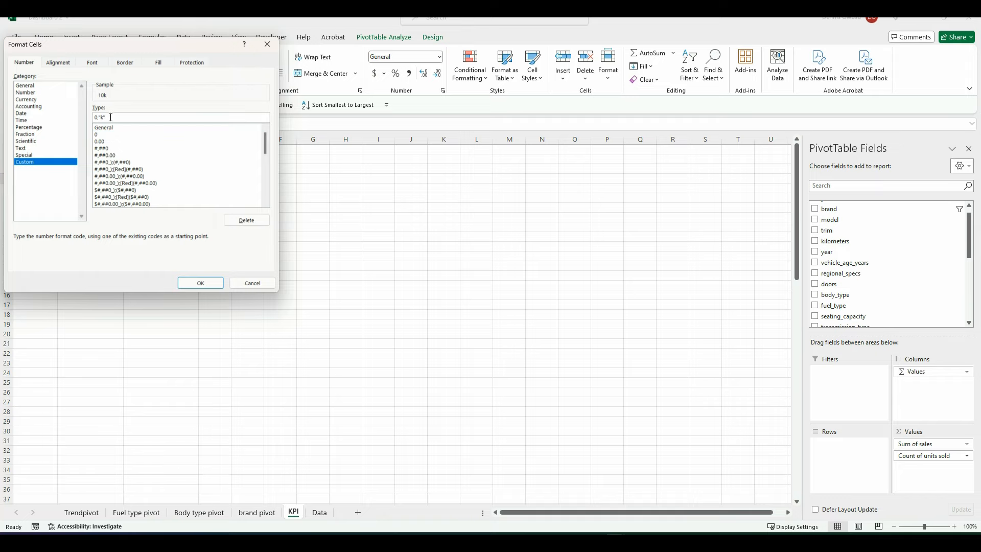
left_click(201, 283)
- Apply a custom number format to the average price in C4 that shows whole thousands with a k suffix
left_click(165, 179)
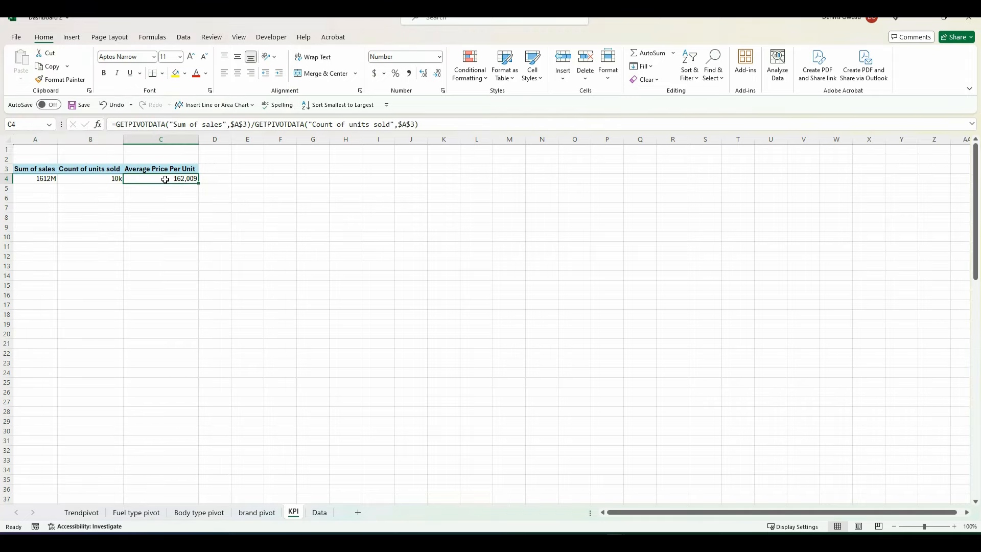
right_click(165, 179)
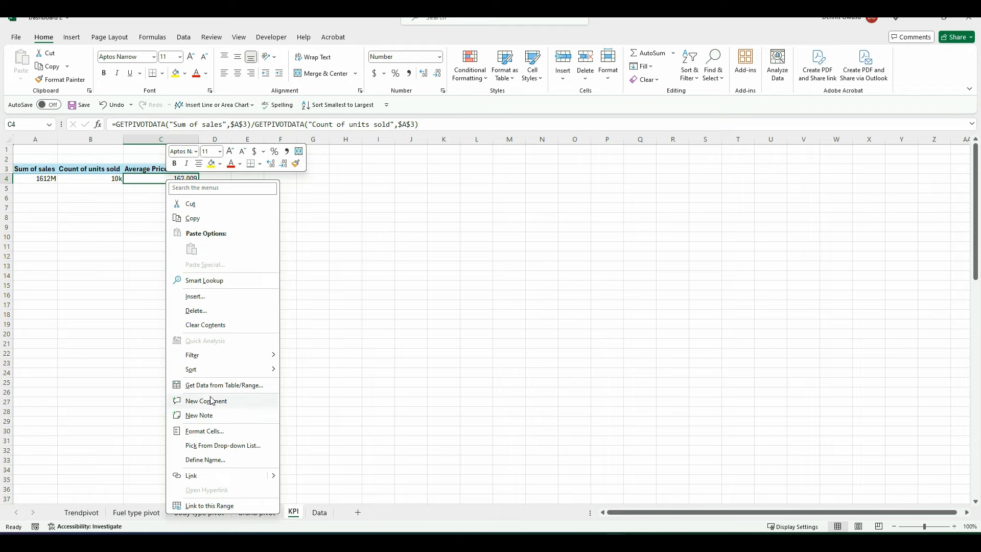
left_click(205, 431)
left_click(77, 333)
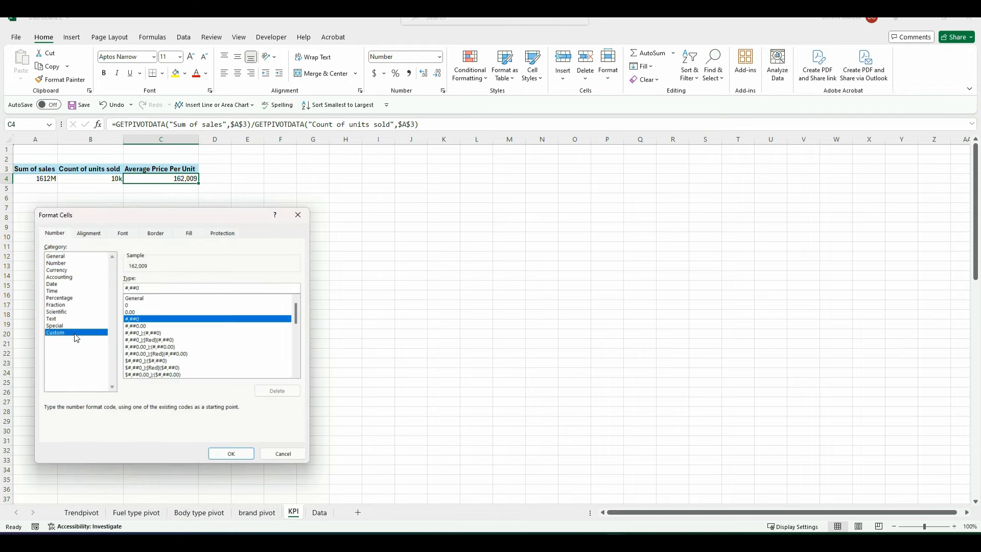
left_click(139, 312)
left_click(148, 288)
key("BackSpace")
key("BackSpace")
key("BackSpace")
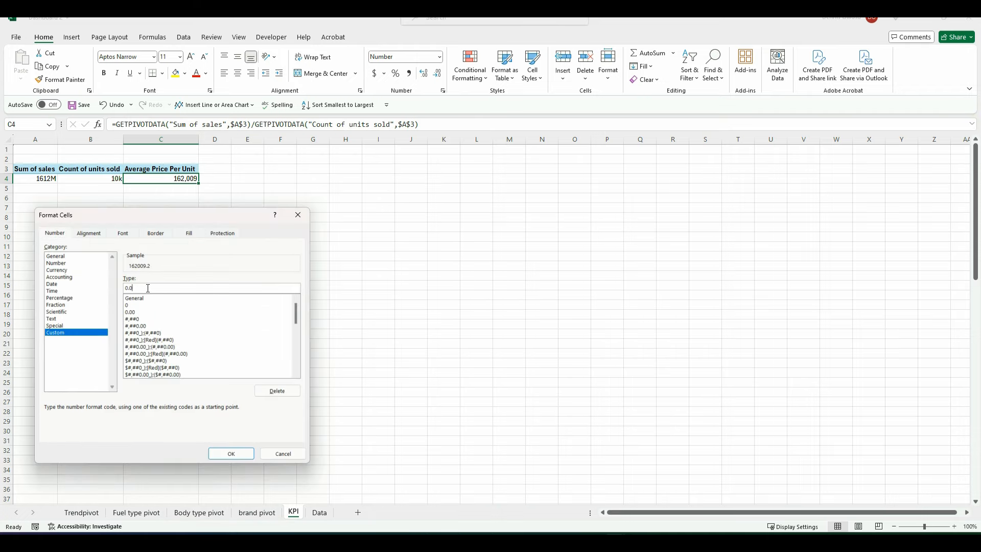
type(",\"k")
left_click(223, 453)
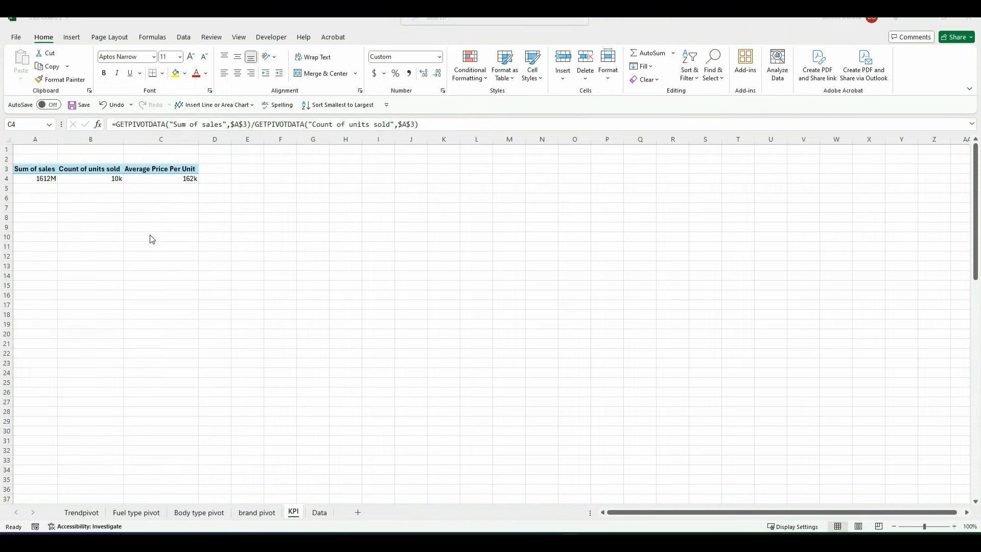
- On the brand pivot sheet, apply the custom number format 0,,"M" to the Sum of price column B
left_click(262, 512)
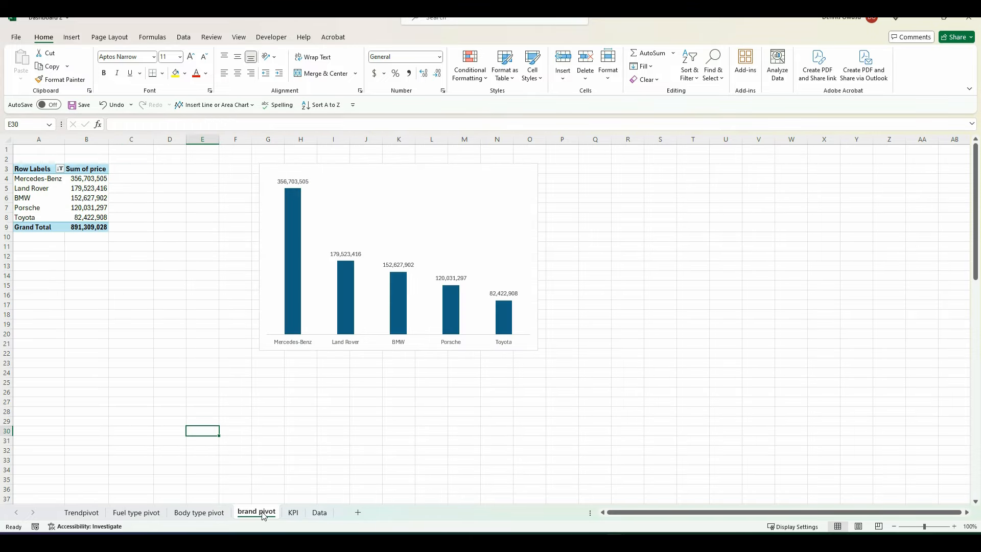
left_click(92, 139)
left_click(442, 90)
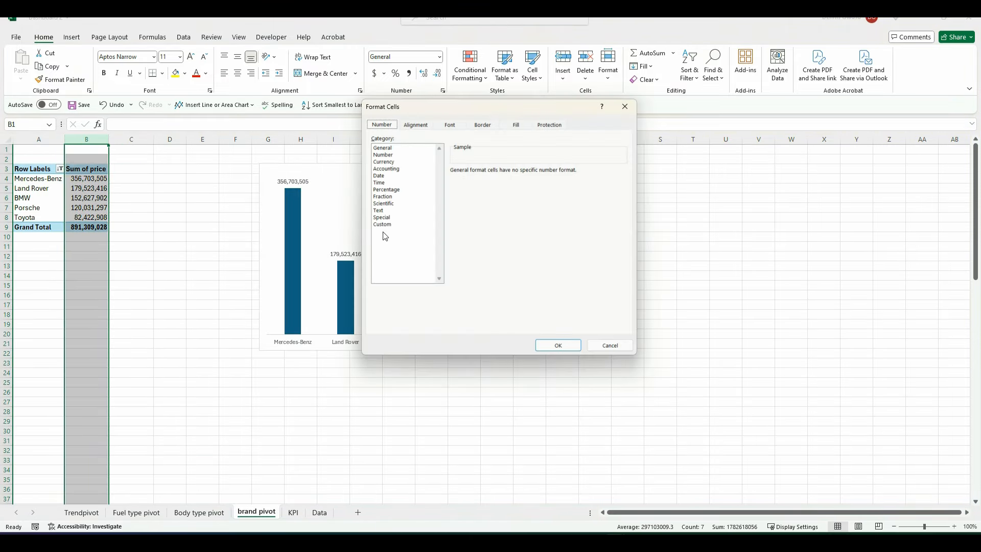
left_click(383, 224)
left_click_drag(622, 201, 625, 255)
left_click(470, 260)
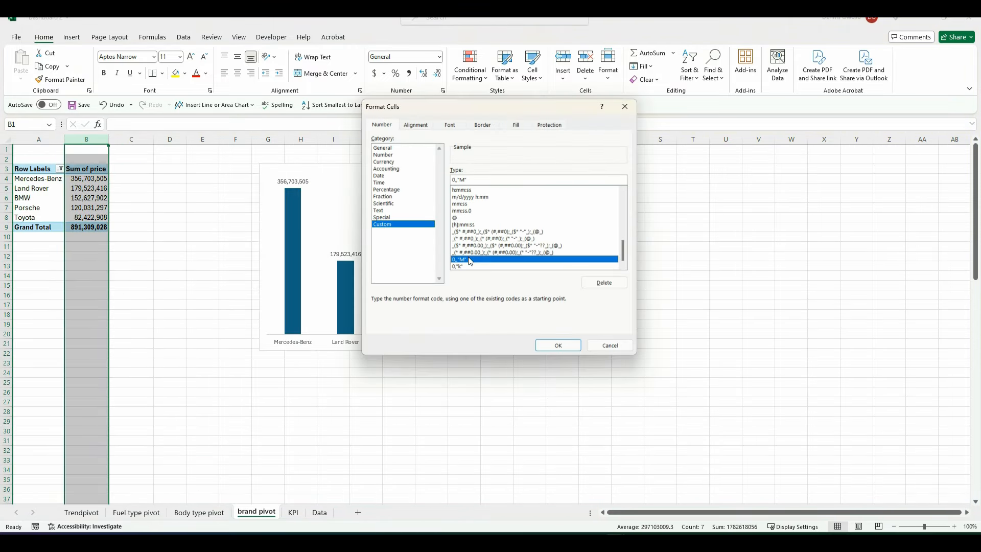
left_click(556, 345)
- On the Body type pivot sheet, apply the custom number format 0,,"M" to the Sum of price column B
left_click(199, 512)
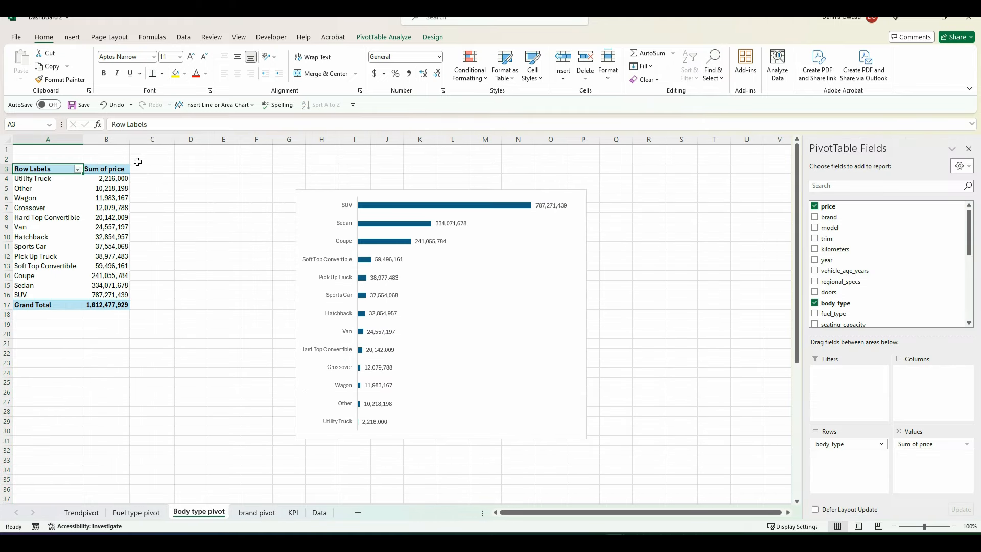
left_click(106, 139)
left_click(442, 90)
left_click(380, 225)
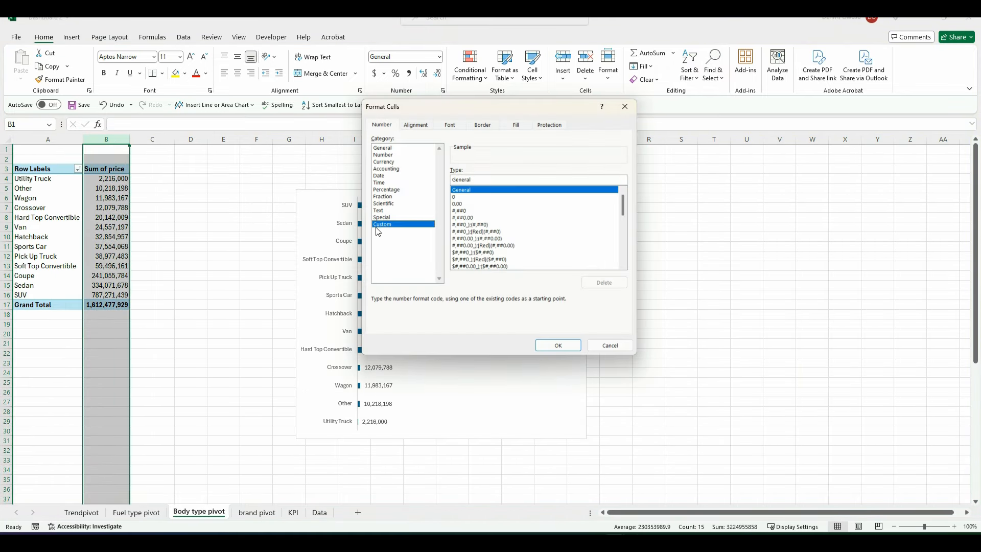
left_click_drag(622, 205, 620, 264)
left_click(470, 260)
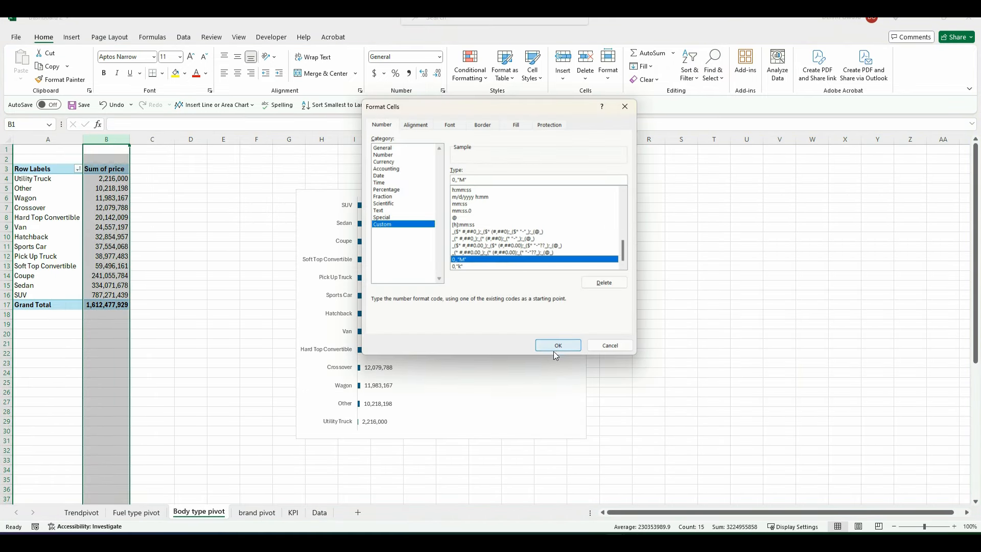
left_click(557, 345)
- On the Fuel type pivot sheet, apply the custom number format 0,,"M" to the Sum of price column B
left_click(136, 513)
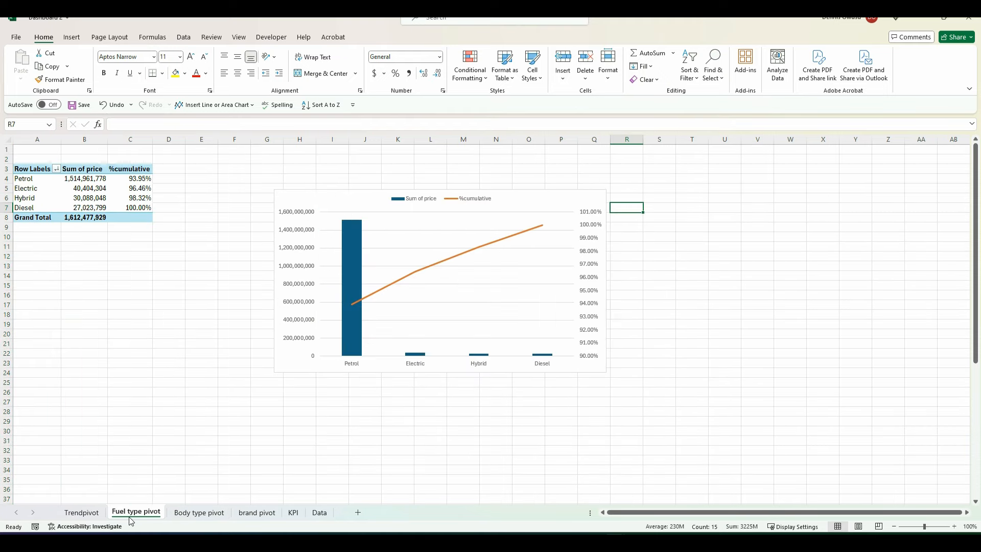
left_click(85, 139)
left_click(443, 90)
left_click(380, 224)
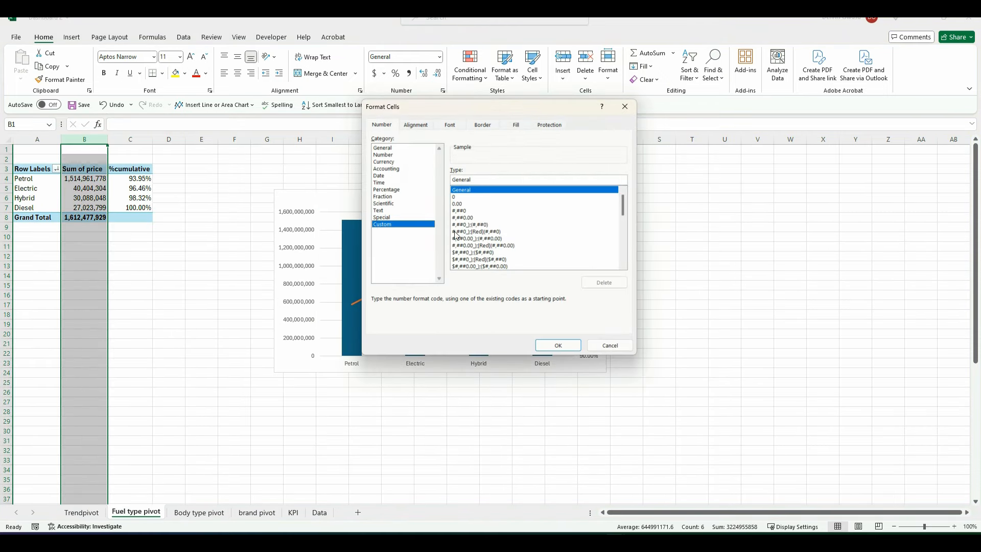
left_click_drag(621, 203, 621, 254)
left_click(460, 259)
left_click(557, 345)
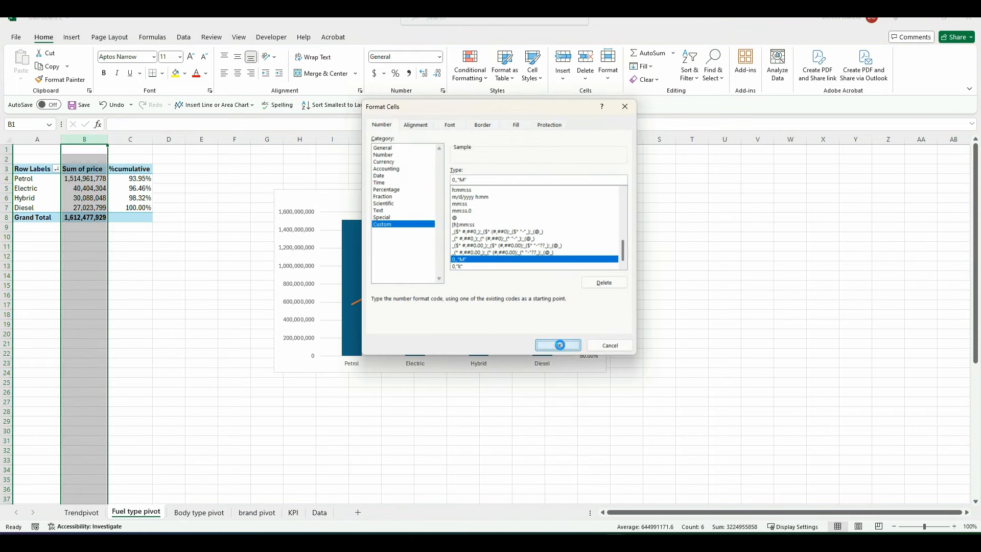
- On the Trendpivot sheet, apply the custom number format 0,,"M" to the Sum of price column B
left_click(82, 512)
left_click(84, 139)
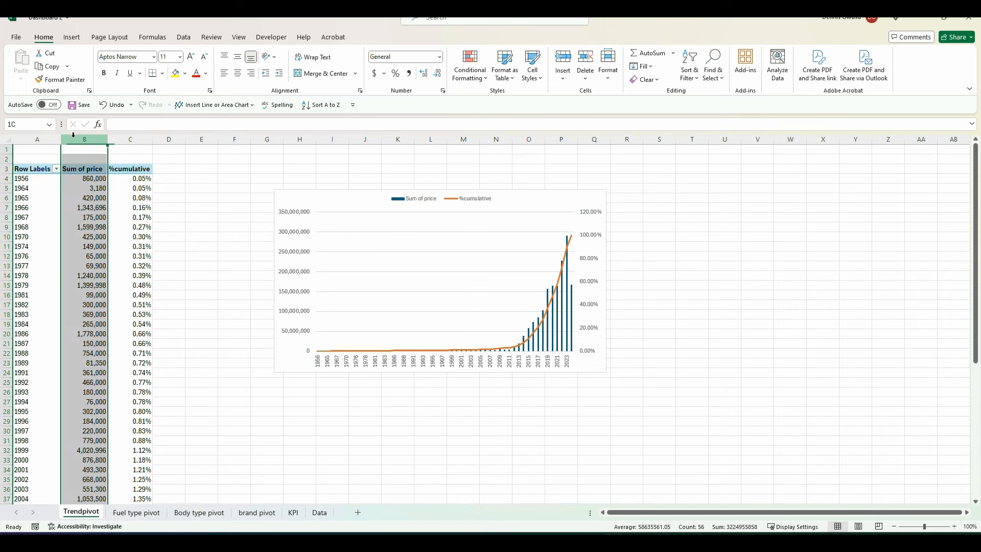
left_click(442, 90)
left_click(388, 224)
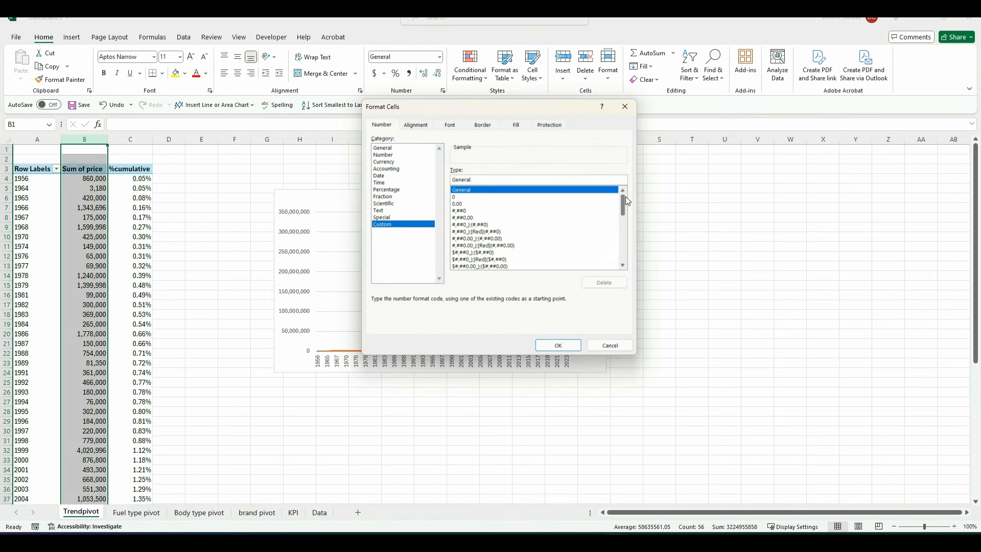
scroll(613, 265, "down", 10)
left_click(485, 259)
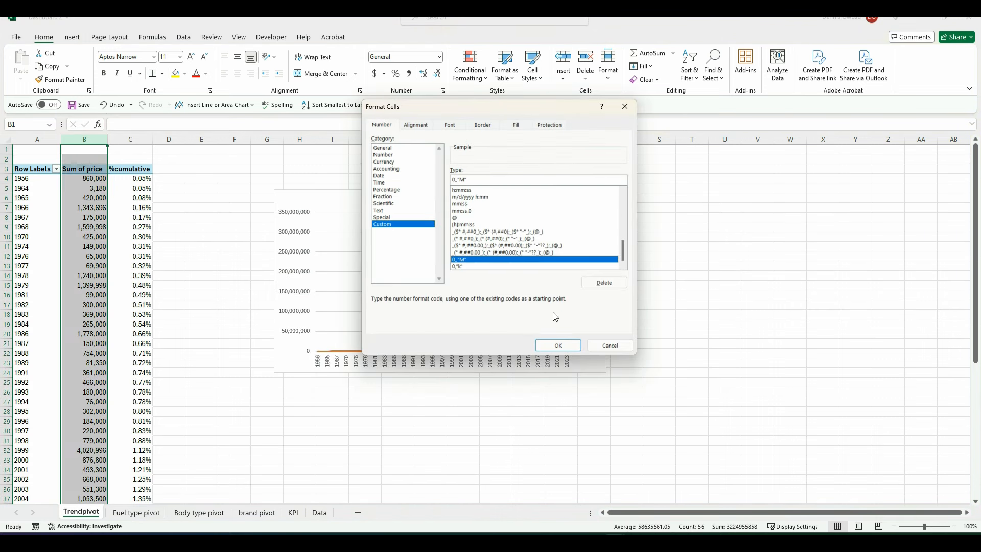
left_click(558, 345)
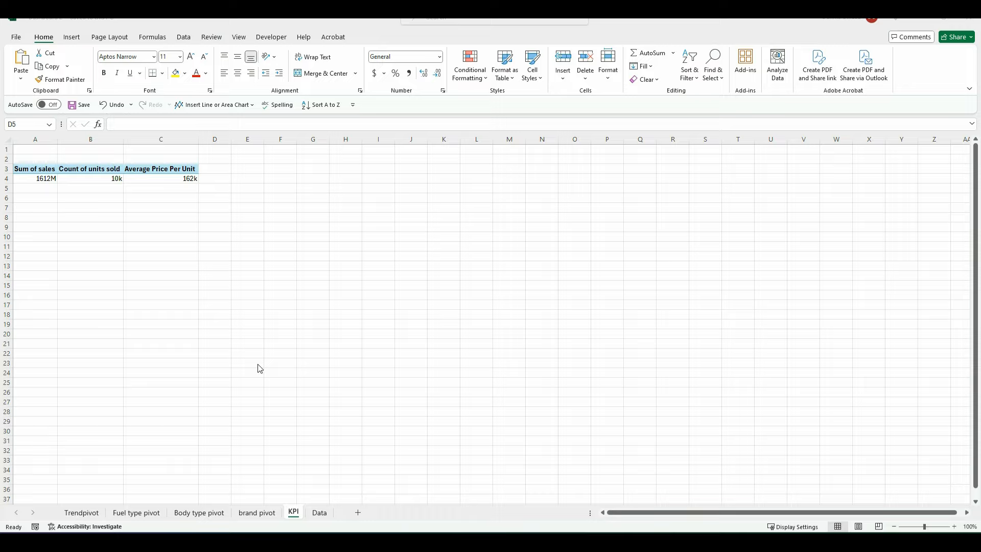
- Add a new blank worksheet and move it to the first position, before Trendpivot
left_click(357, 513)
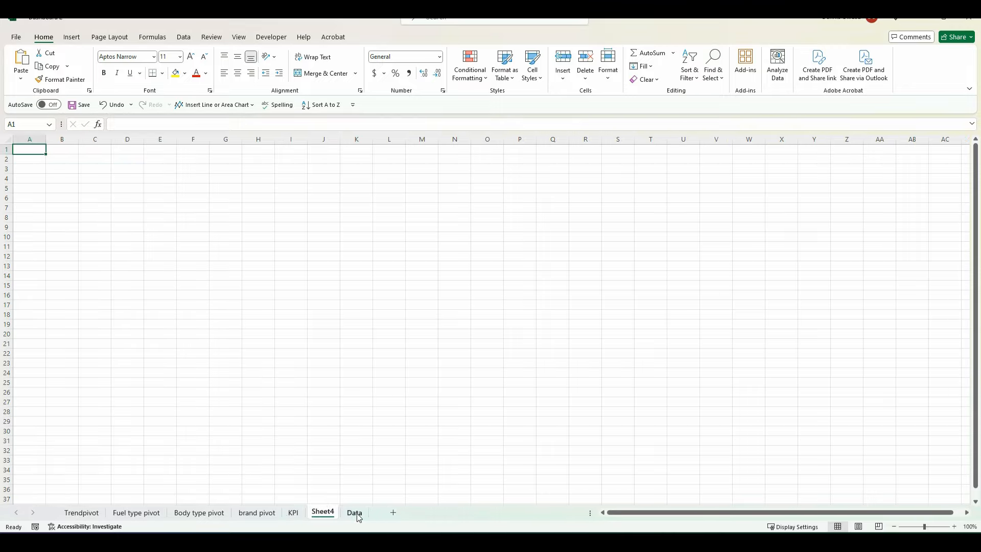
mouse_move(319, 514)
left_mouse_down()
mouse_move(139, 506)
mouse_move(68, 516)
left_mouse_up()
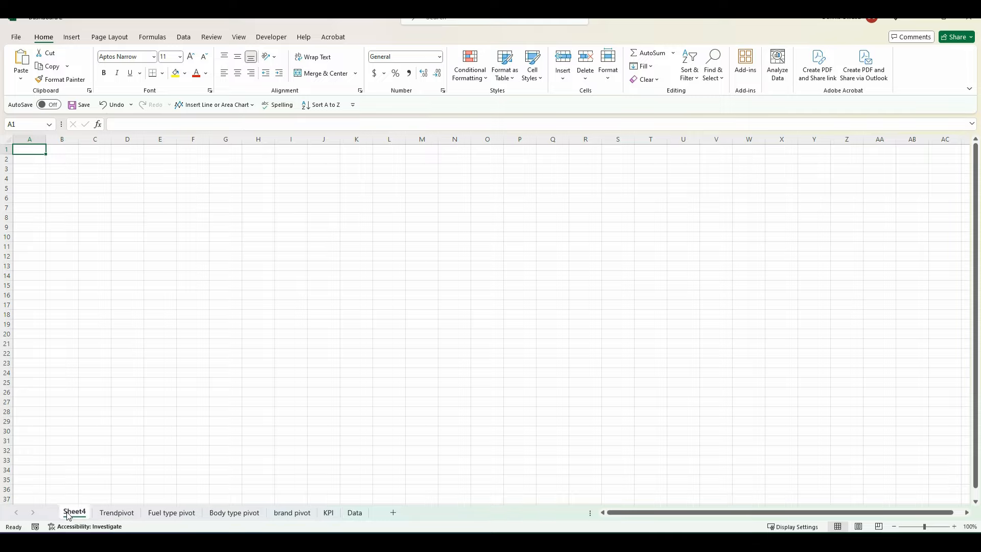
key("alt+Tab")
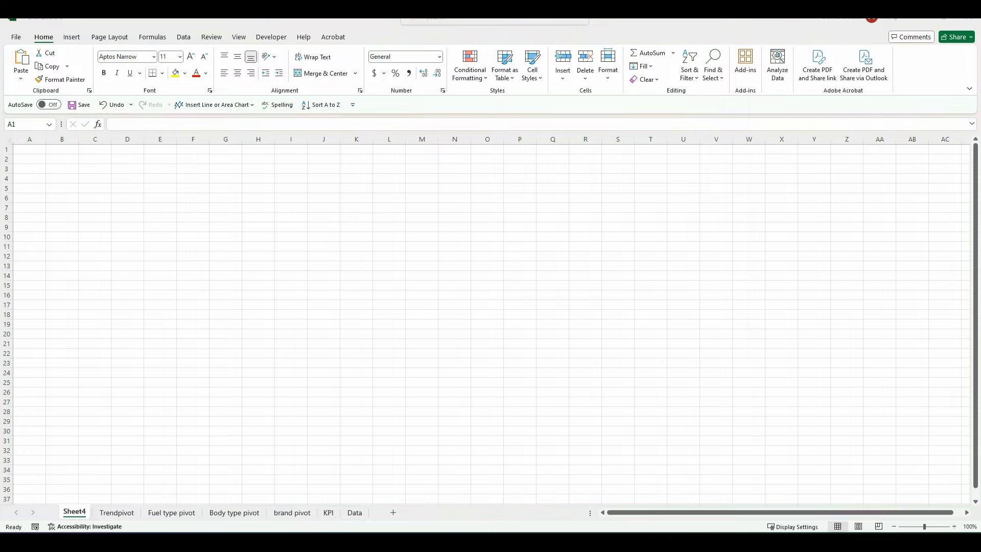
- Rename the new first worksheet as Dashboard
left_click(70, 514)
right_click(70, 514)
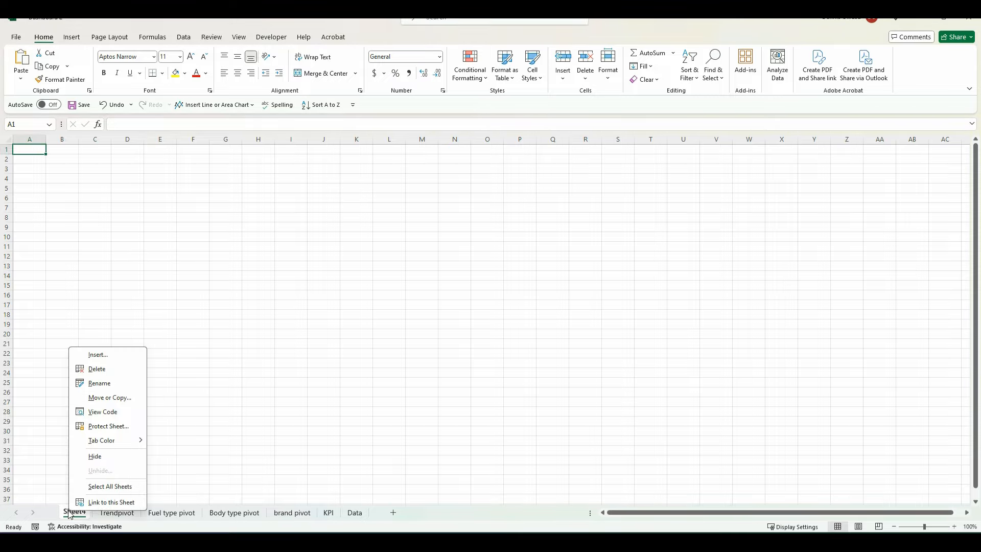
left_click(98, 384)
type("Dash")
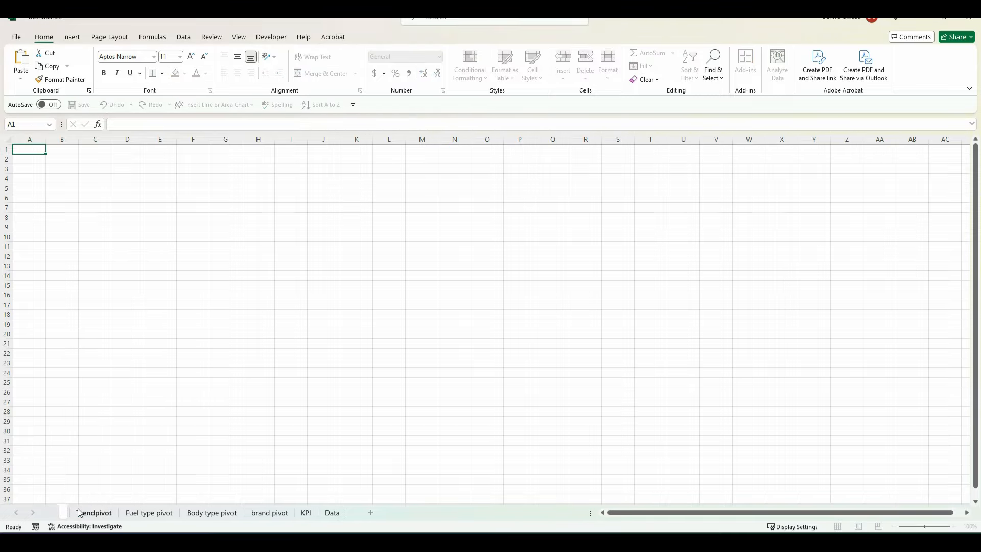
type("b")
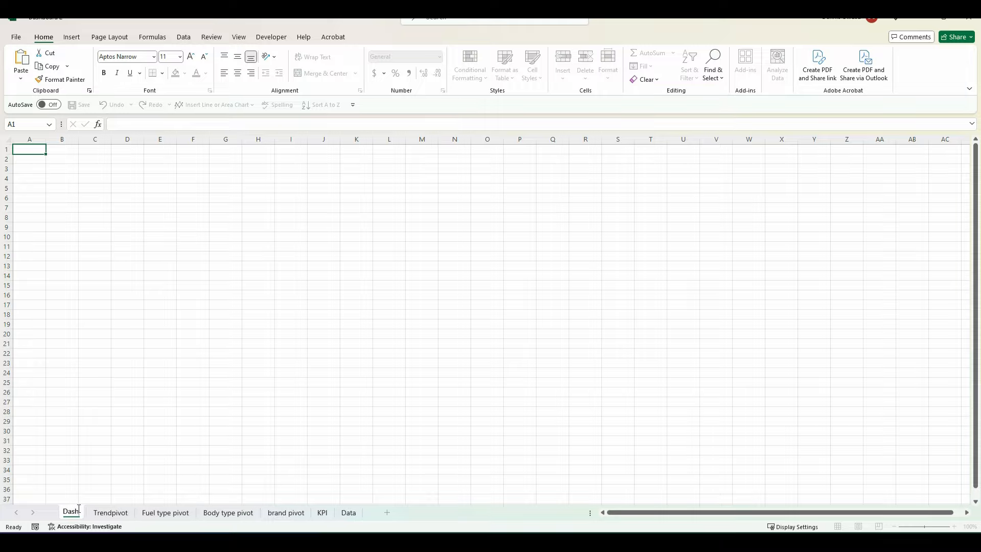
type("boar")
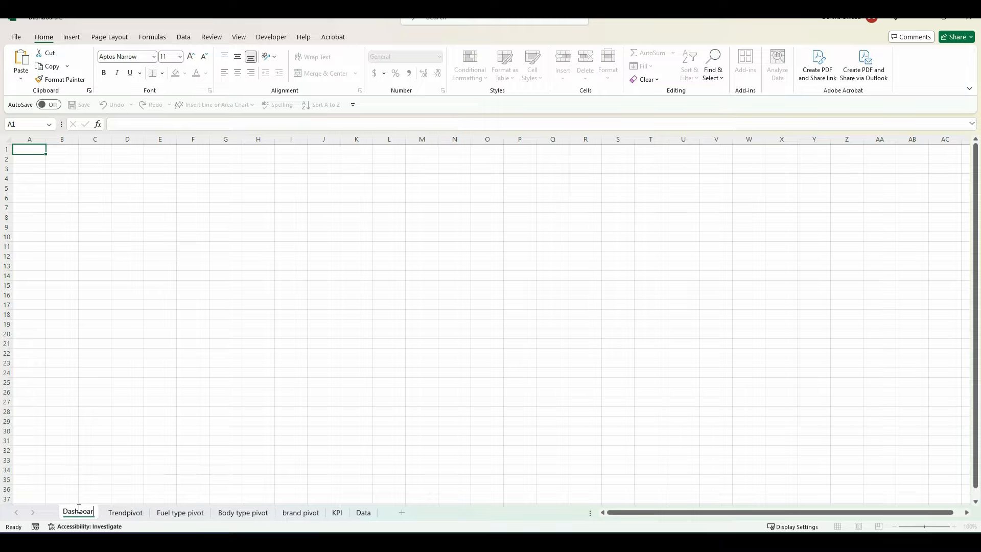
type("d")
left_click(70, 469)
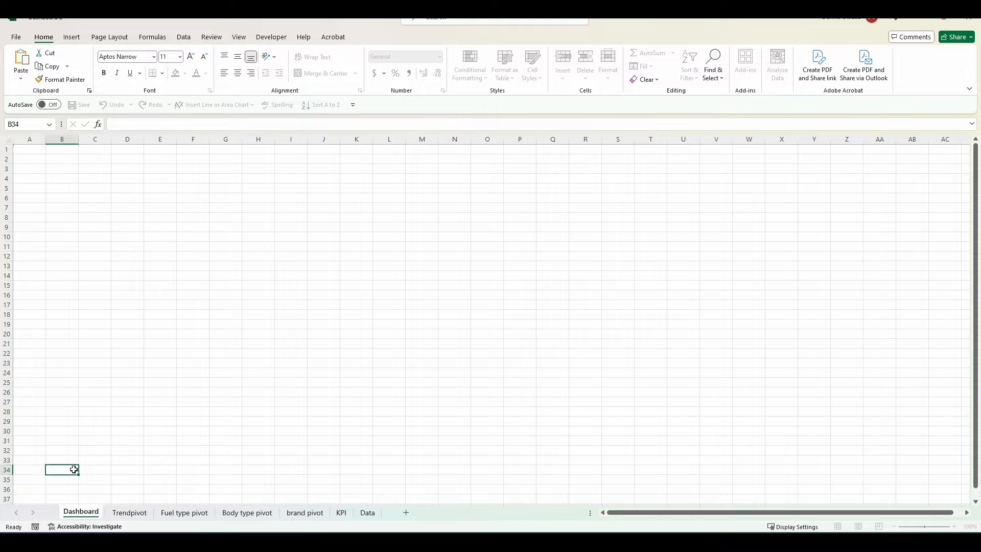
left_click(919, 18)
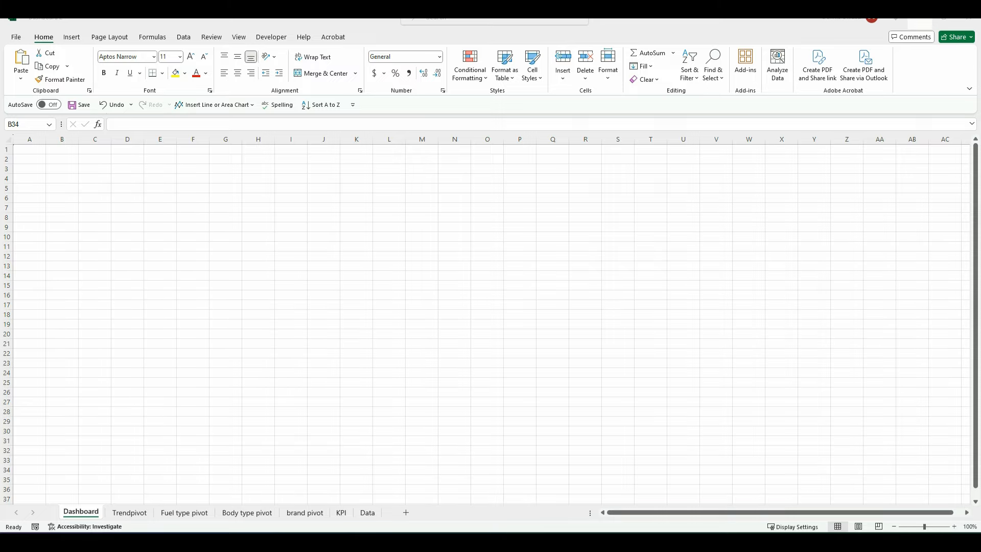
- Draw a rounded rectangle banner about 7.84" wide and 0.77" high across A1:L4 and slightly reduce its corner rounding
left_click(72, 37)
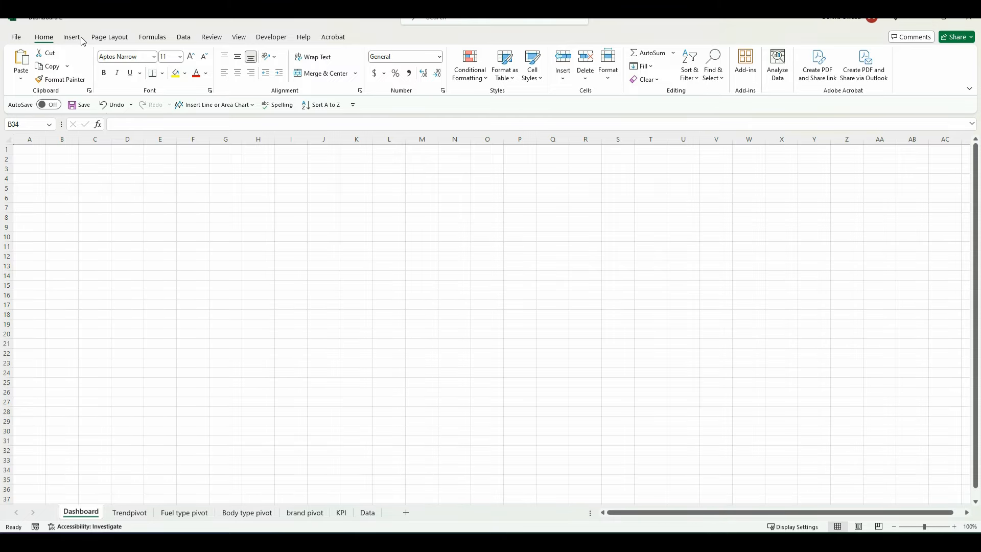
left_click(150, 63)
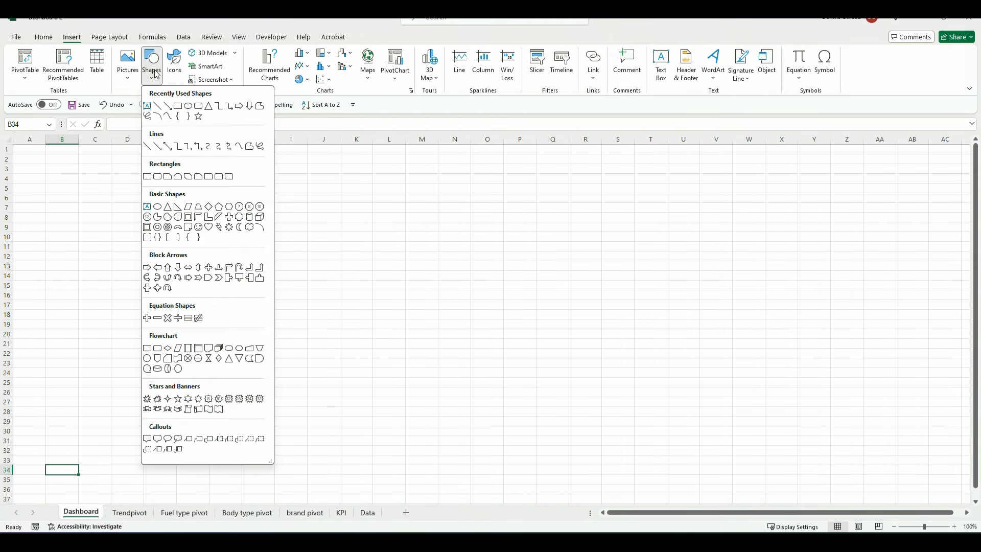
left_click(199, 106)
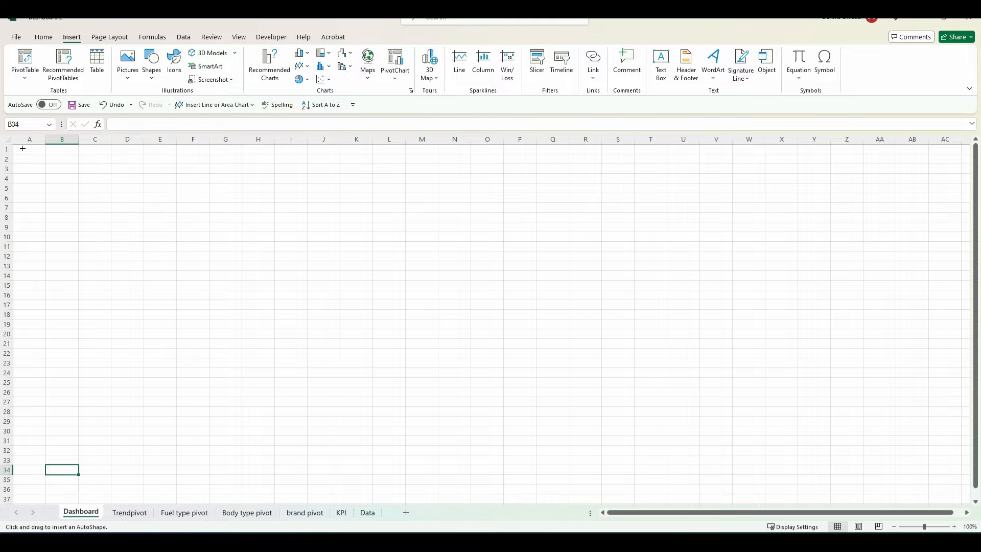
left_click_drag(20, 146, 405, 165)
left_click(444, 172)
left_click_drag(256, 158, 252, 156)
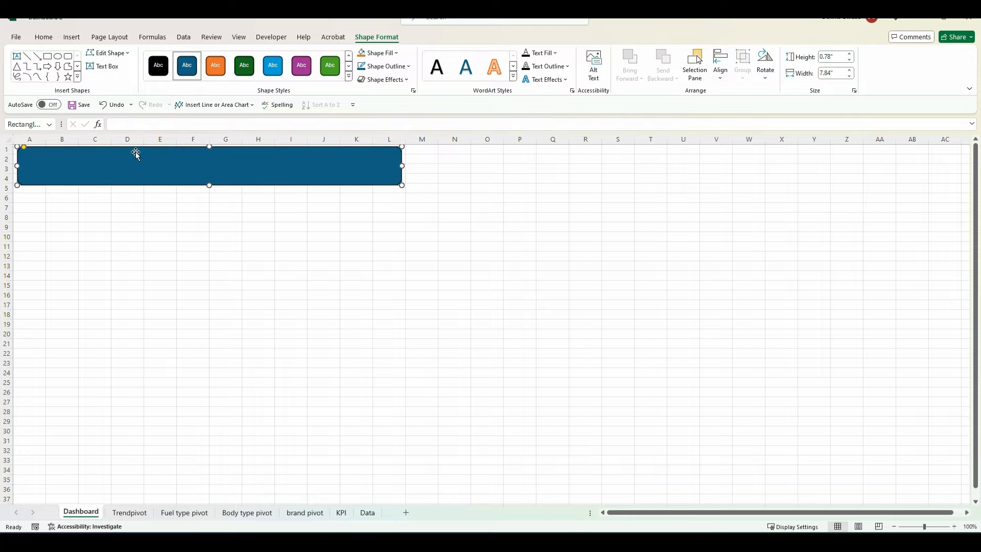
left_click_drag(23, 146, 22, 148)
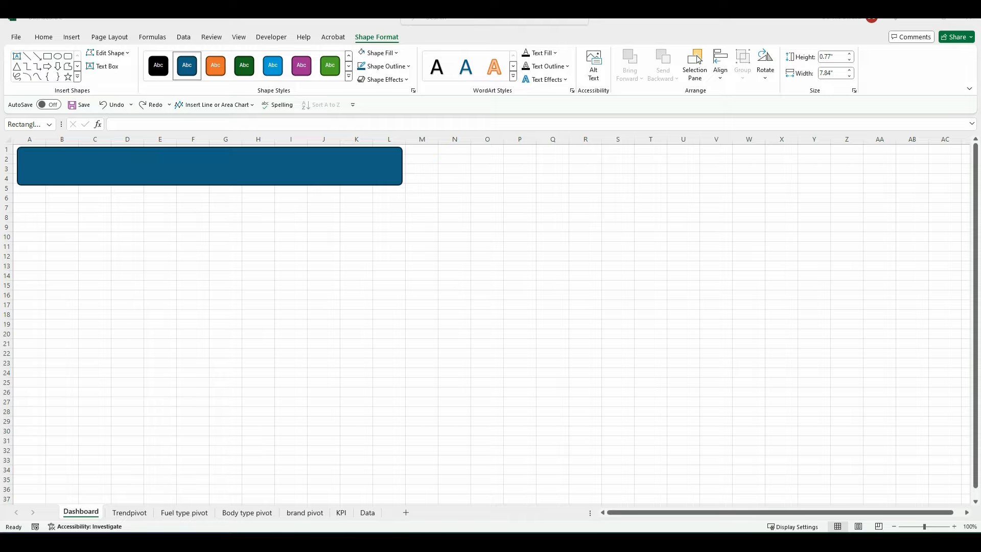
- Remove the banner's outline and give it the first Outer shadow preset
left_click(398, 68)
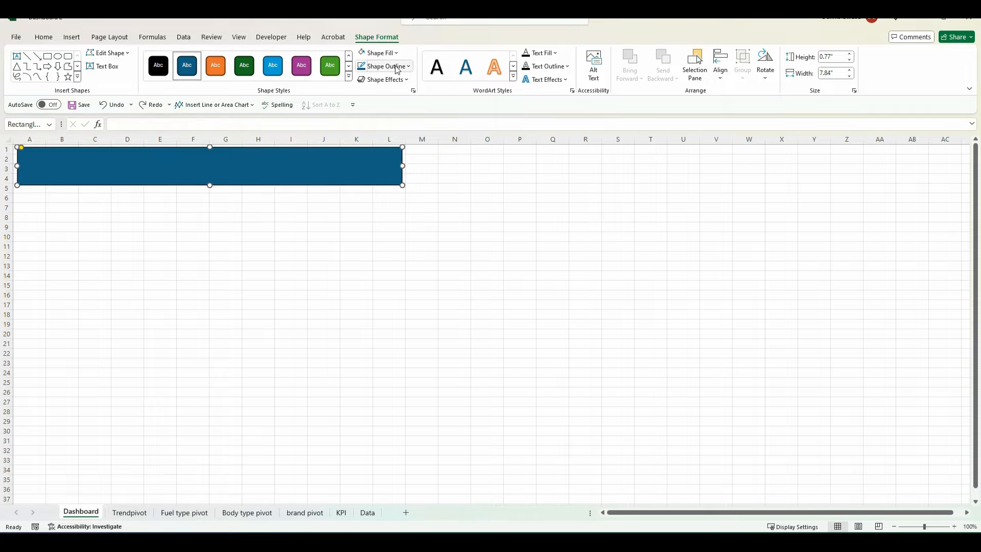
left_click(398, 69)
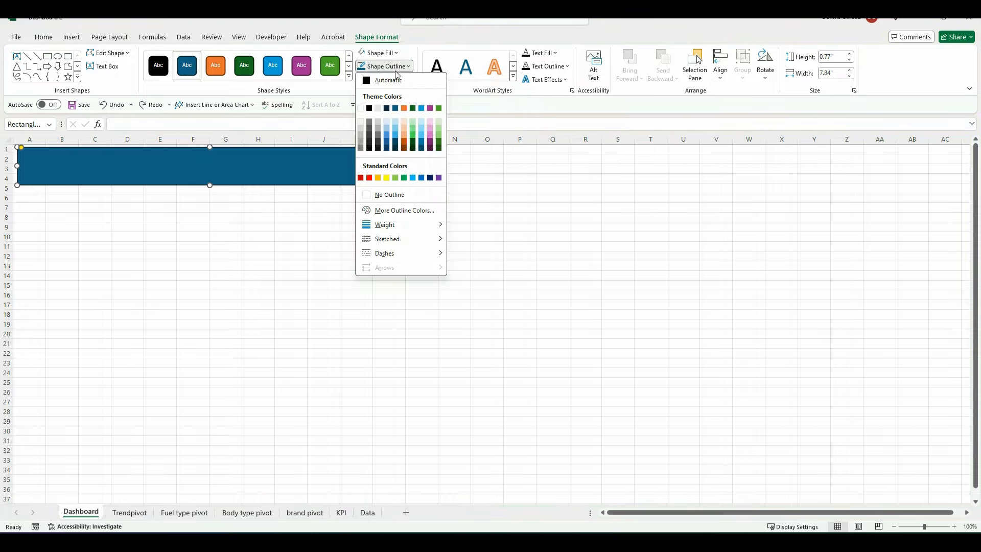
left_click(376, 195)
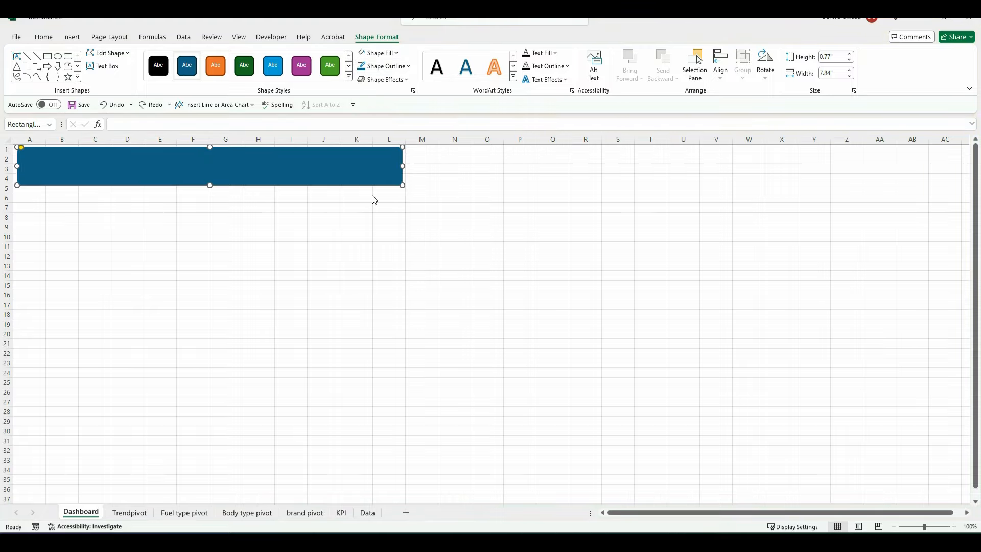
left_click(382, 79)
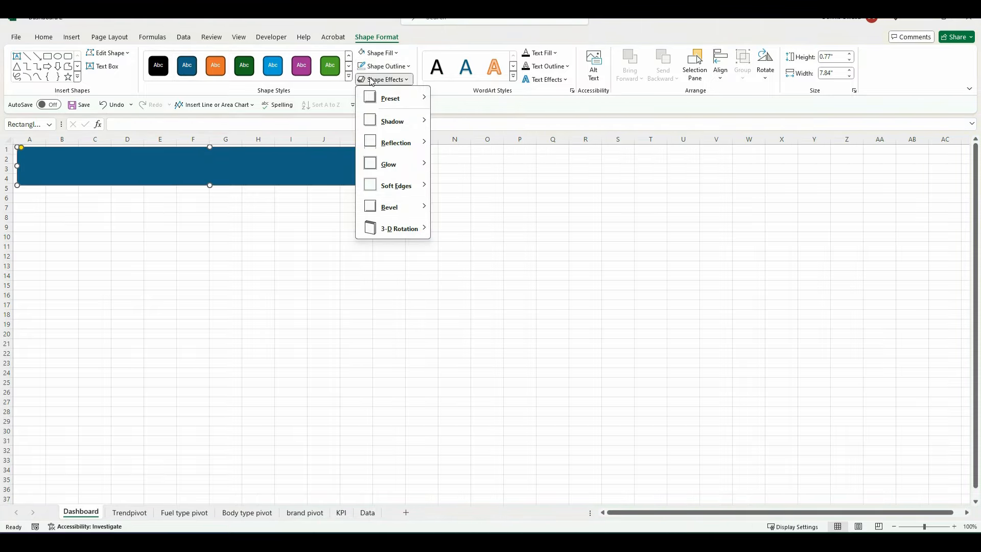
mouse_move(388, 121)
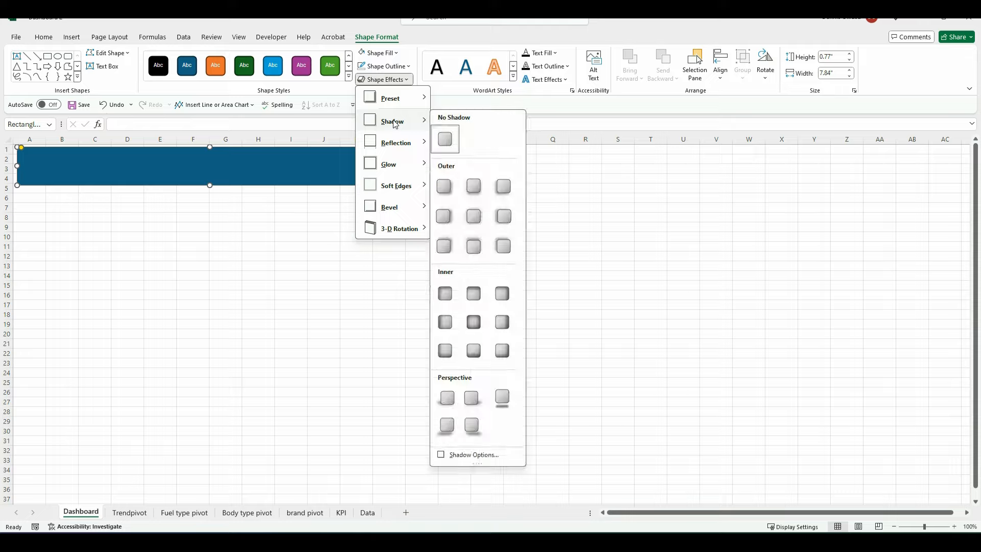
left_click(447, 187)
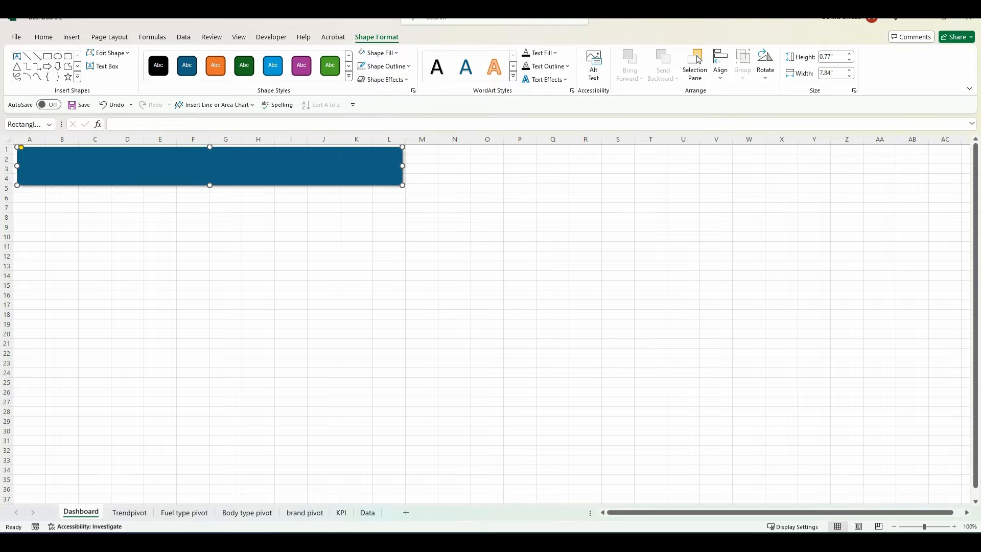
- Copy the banner to the space beside it in the same rows and narrow the copy to about 3.38", spanning columns M to Q
left_click(174, 162)
left_click_drag(177, 165, 562, 185)
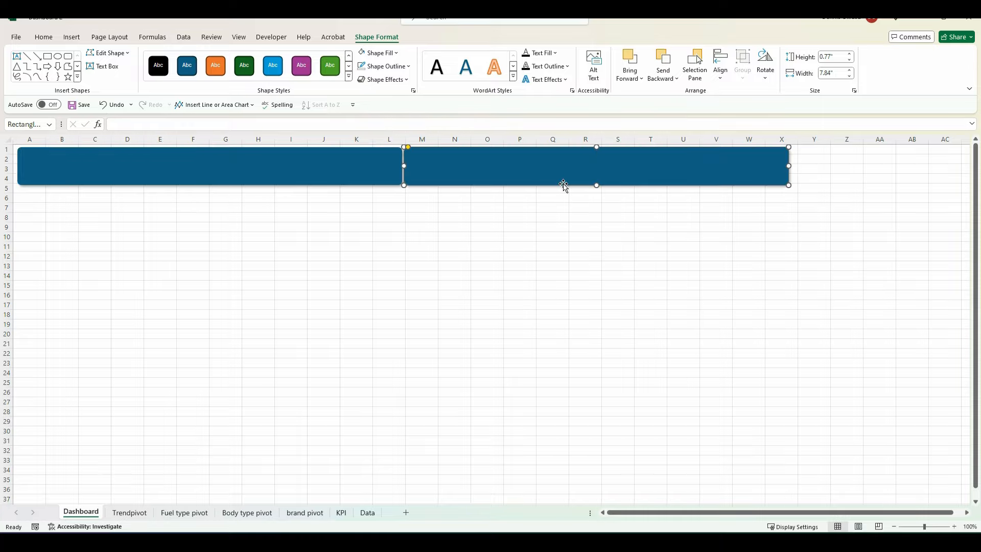
left_click_drag(787, 165, 571, 174)
- Duplicate the narrow rectangle twice along the top row, placing the evenly spaced copies over columns R to V and W to AB
left_click_drag(463, 158, 834, 168)
left_click(613, 177)
left_click(487, 169)
left_click_drag(831, 165, 830, 166)
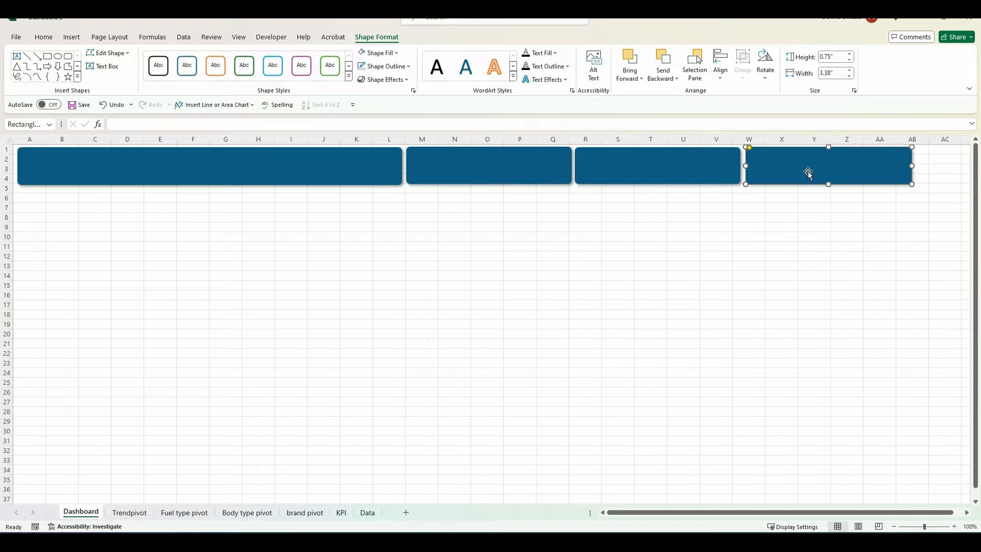
left_click(737, 255)
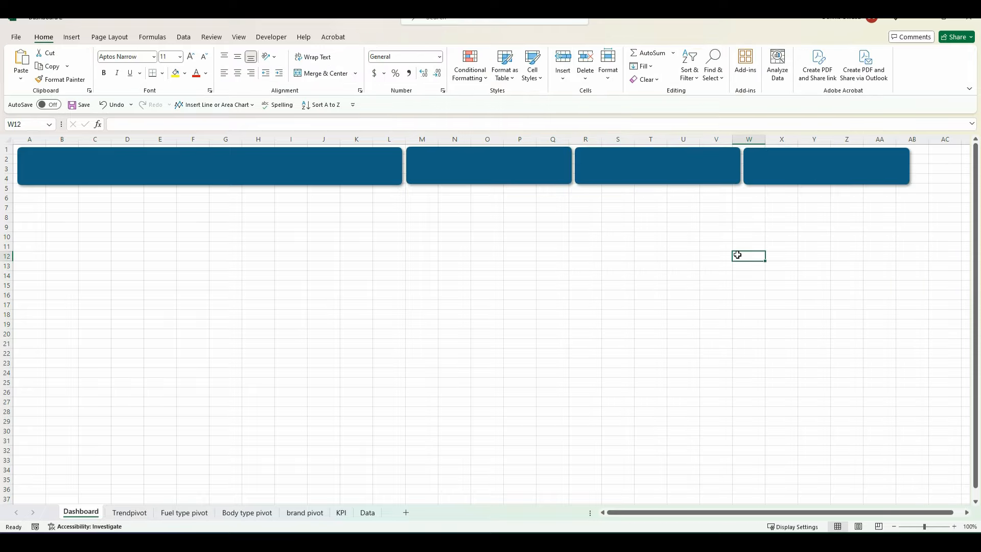
- Copy the last narrow rectangle and place it directly below the banner, aligned with its starting edge over A5:E9
left_click(848, 173)
left_click_drag(780, 176, 111, 216)
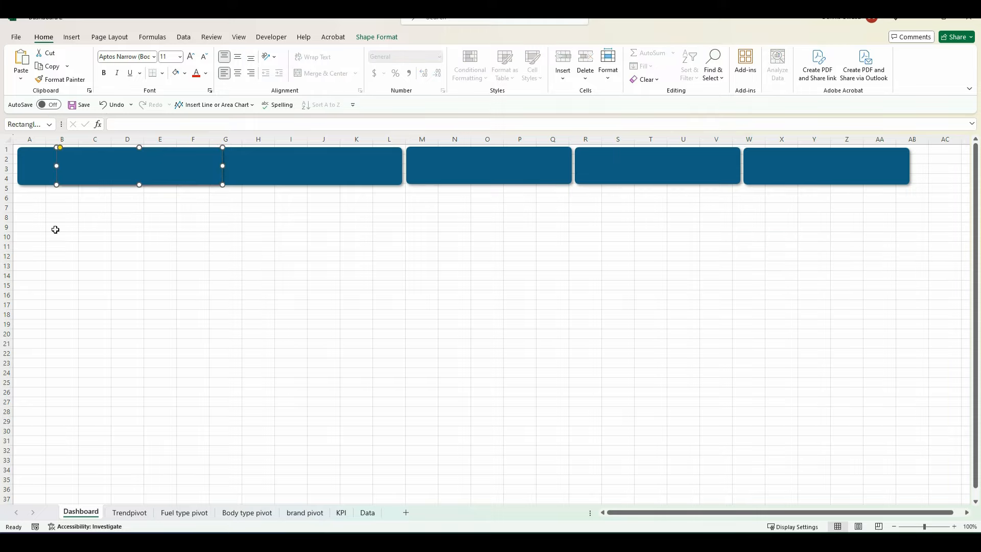
left_click_drag(112, 174, 74, 216)
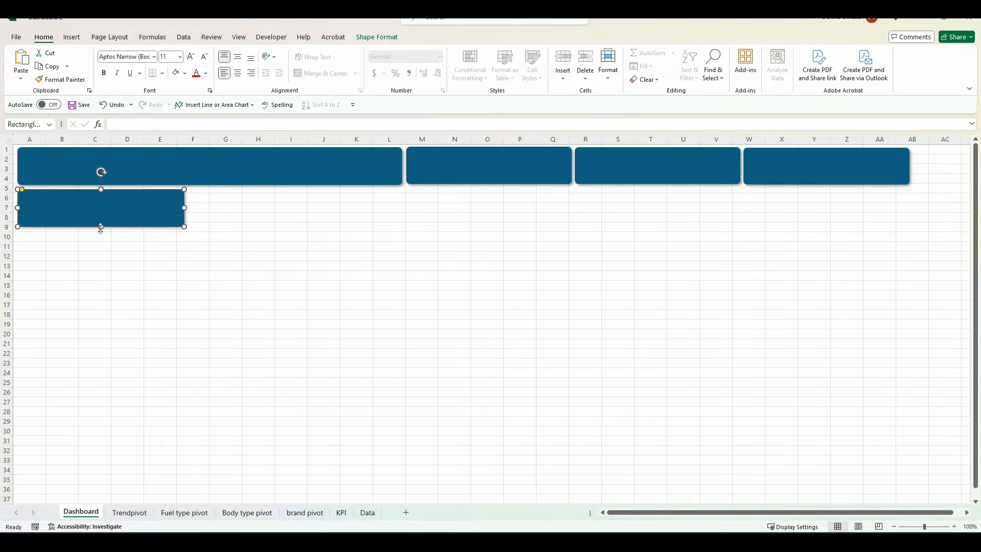
- Reshape the rectangle below the banner into a side panel spanning columns A to D and rows 7 to 36
left_click_drag(184, 207, 143, 208)
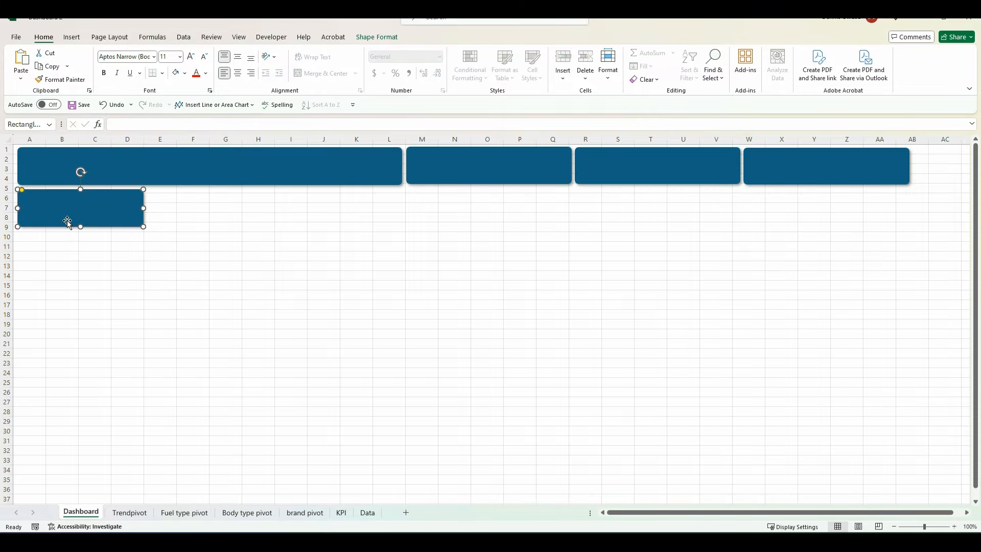
left_click_drag(82, 226, 69, 494)
left_click_drag(32, 191, 81, 202)
- Extend the banner and the three top-row cards down to row 6
left_click(205, 184)
left_click_drag(210, 185, 210, 198)
left_click(486, 181)
left_click_drag(489, 184, 489, 198)
left_click(628, 172)
left_click_drag(657, 184, 657, 197)
left_click(832, 182)
left_click_drag(832, 184, 828, 197)
- Copy the side panel beside itself and resize the copy into a card spanning columns E to L and rows 7 to 20
left_click(66, 316, "ctrl")
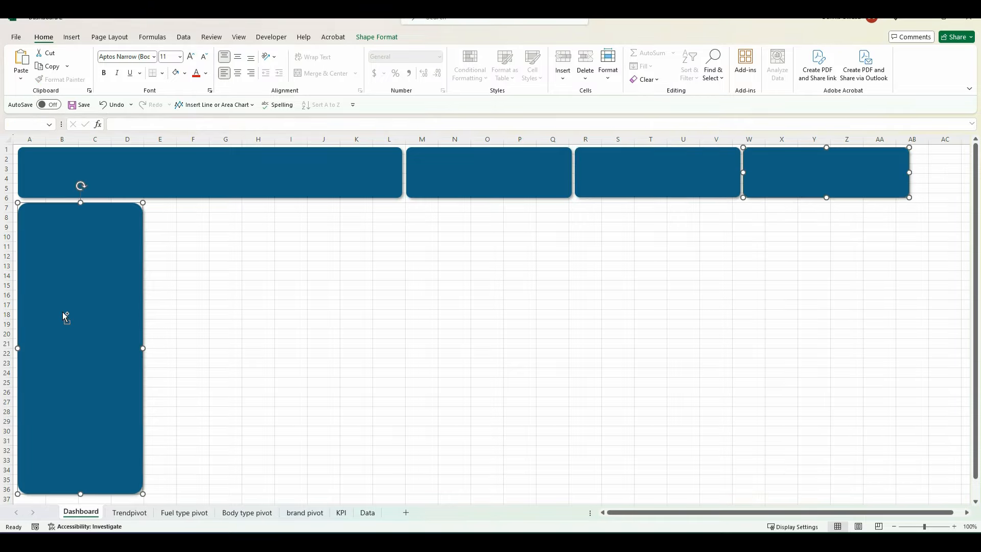
left_click_drag(65, 317, 225, 327)
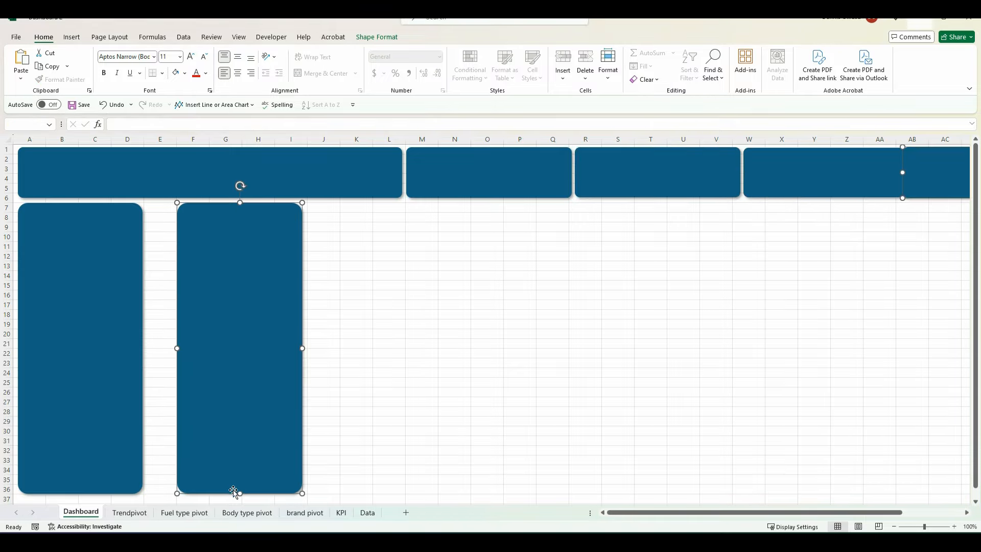
left_click_drag(233, 491, 234, 338)
left_click_drag(177, 272, 148, 271)
left_click_drag(302, 271, 401, 270)
left_click_drag(322, 279, 323, 276)
- Delete the stray duplicate rectangle overlapping the last top-row card at column AA
left_click(499, 289)
left_click(954, 156)
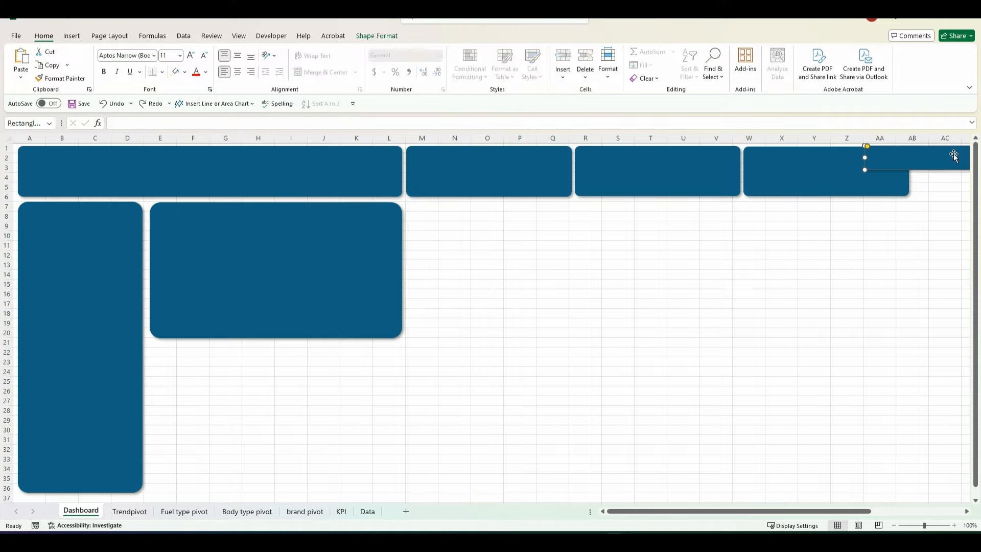
key("Delete")
- Duplicate the E-to-L card twice along the same rows, placing the copies over columns M to T and U to AB
left_click(359, 257)
left_click_drag(360, 258, 622, 266)
left_click_drag(623, 266, 885, 274)
- Duplicate the two new cards, move one copy below the E-to-L card in rows 22 to 35, and delete the other copy
mouse_move(564, 277)
left_mouse_down()
mouse_move(563, 302)
mouse_move(569, 277)
left_mouse_up()
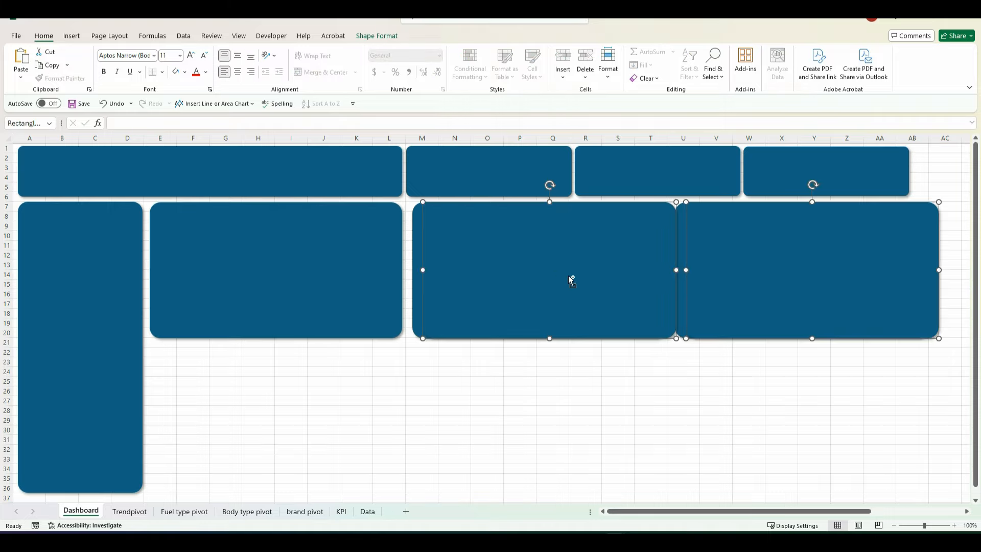
left_click(509, 280)
left_click_drag(490, 263, 235, 411)
left_click_drag(776, 302, 696, 448)
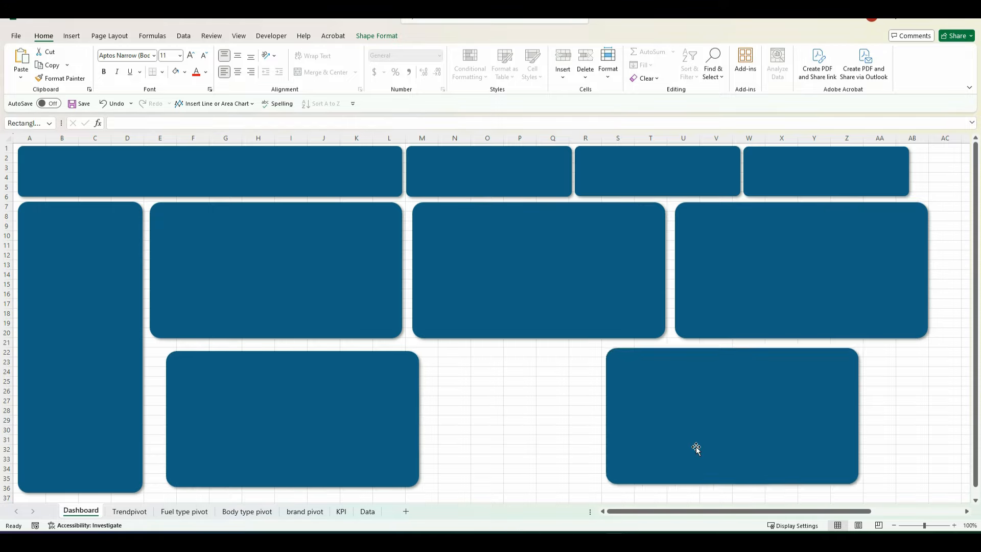
key("Delete")
- Nudge the middle card sideways so its starting edge lines up with the top card beginning at column M
left_click(519, 256)
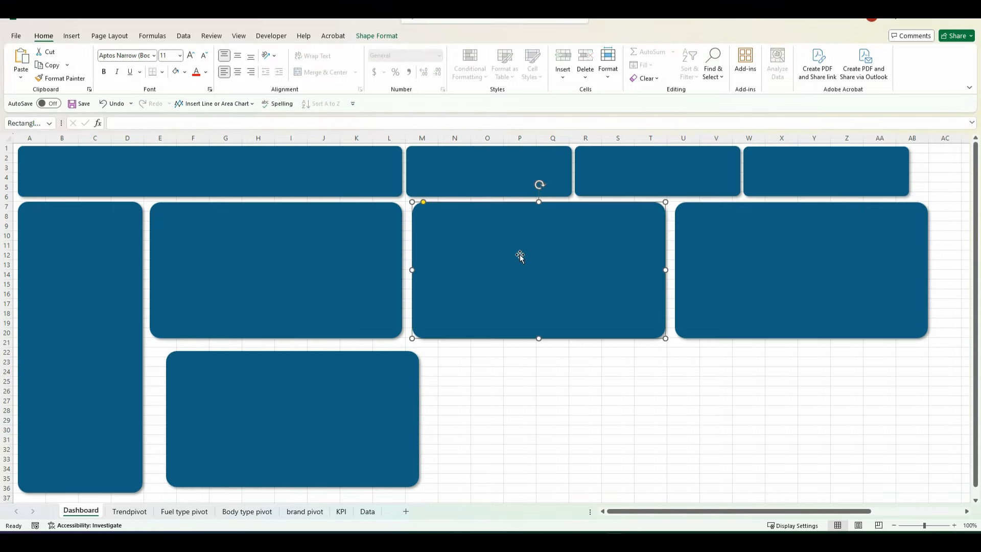
key("Left")
key("Left")
key("Left")
key("Left")
key("Left")
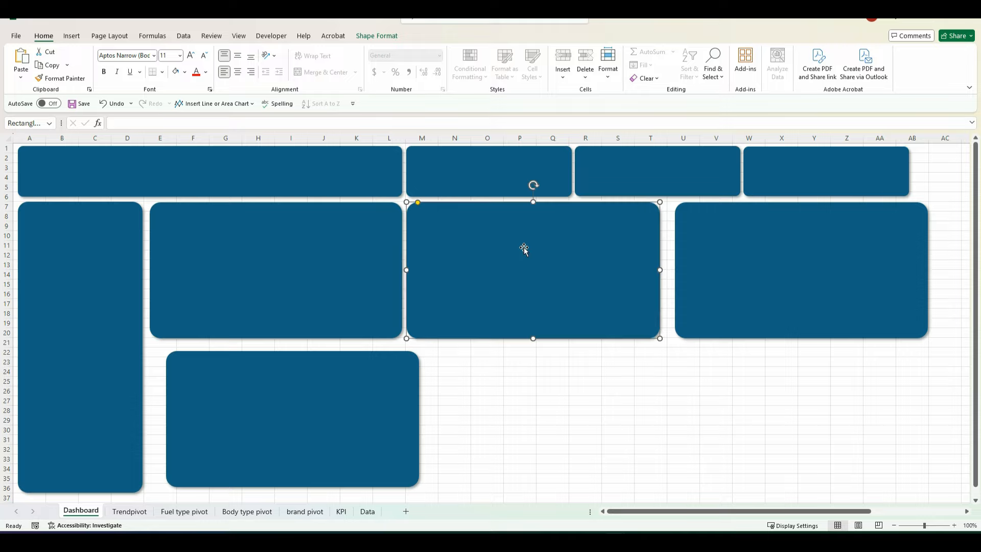
- Align the lower card under the E-to-L card and enlarge it to span columns E to T and rows 21 to 36
left_click_drag(334, 428, 320, 422)
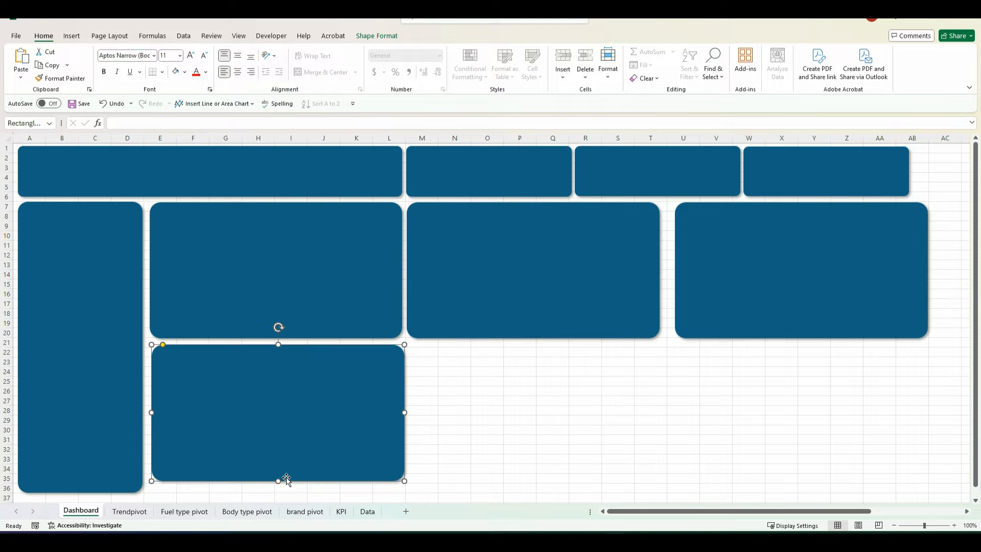
left_click_drag(280, 479, 278, 492)
left_click_drag(406, 417, 662, 407)
left_click_drag(409, 344, 409, 342)
- Move the third card closer to the middle one, extend it down to row 36, and reduce its corner rounding
left_click(722, 301)
left_click_drag(815, 254, 803, 253)
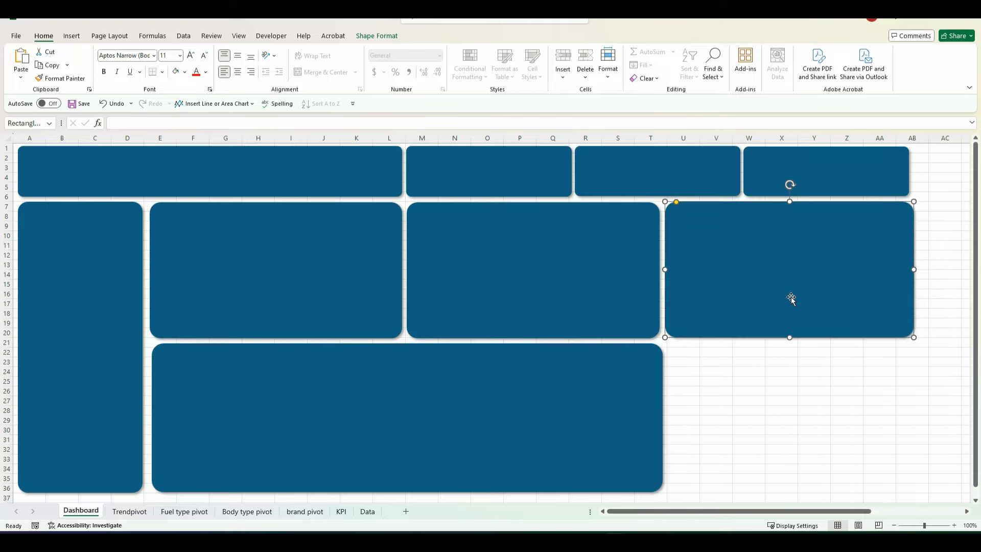
left_click_drag(789, 337, 820, 489)
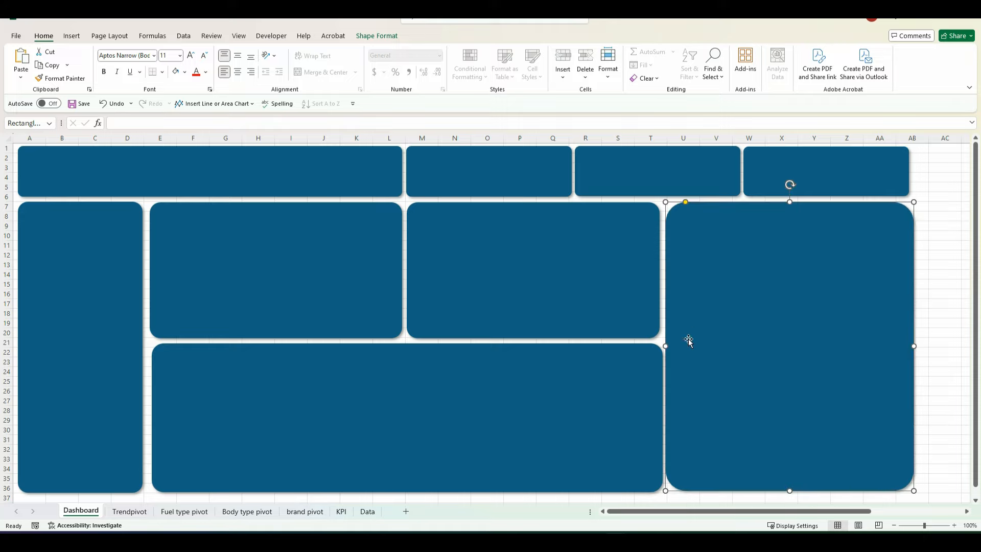
left_click_drag(665, 346, 668, 346)
left_click_drag(688, 202, 683, 201)
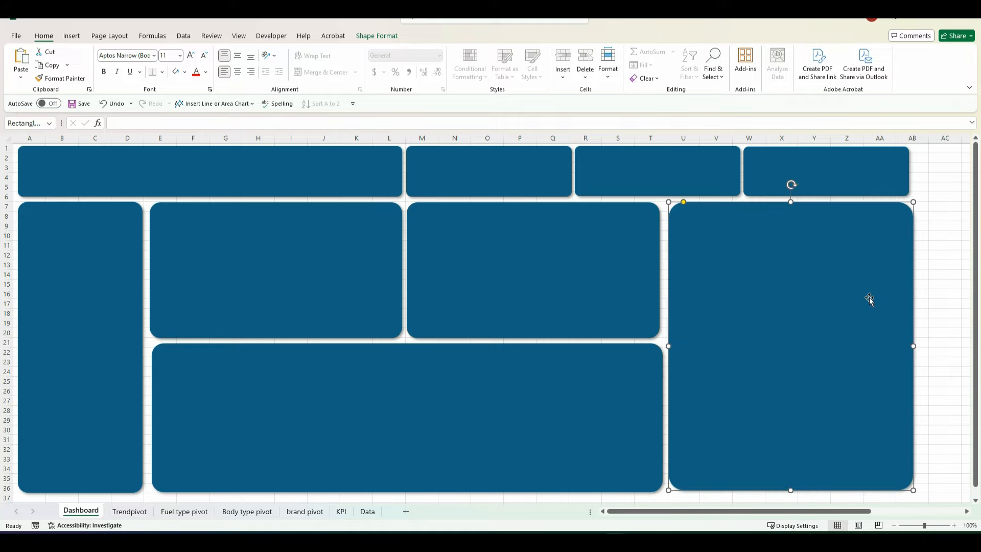
- Trim the wide lower card's width slightly and shift it to align with the two cards above it
left_click(667, 419)
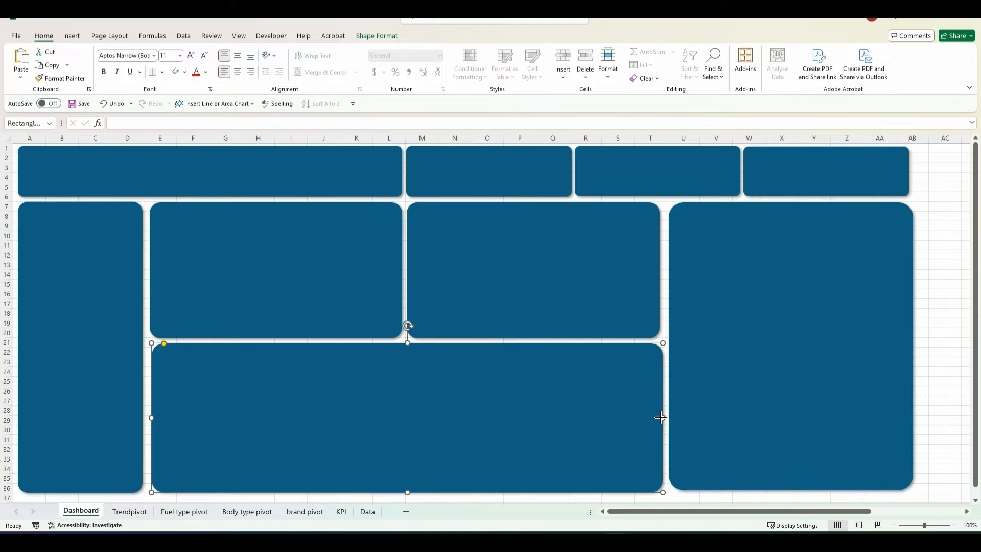
left_click_drag(659, 417, 657, 417)
left_click_drag(164, 343, 163, 344)
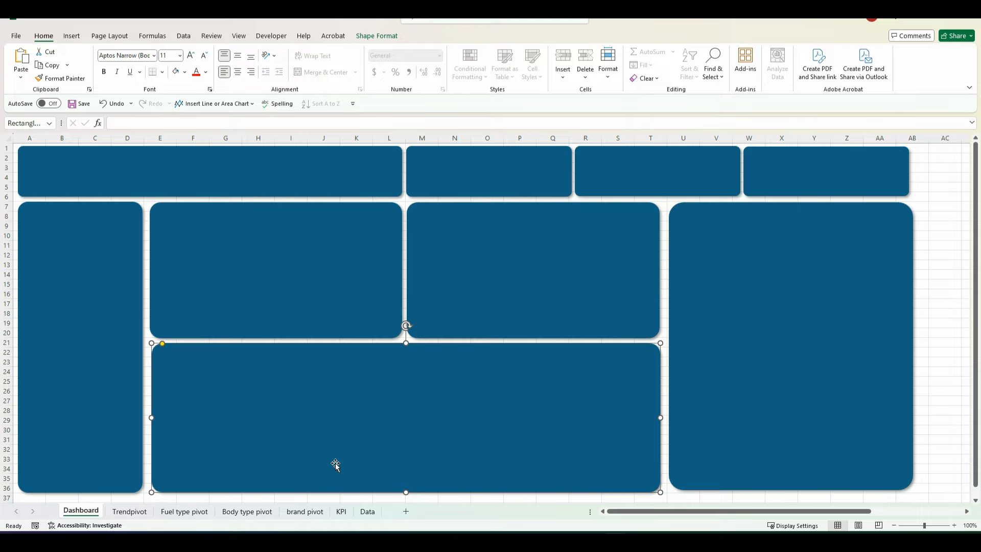
left_click_drag(245, 377, 238, 381)
- Shift the tall card slightly toward the middle card to even out the gap, and deselect it
left_click(700, 347)
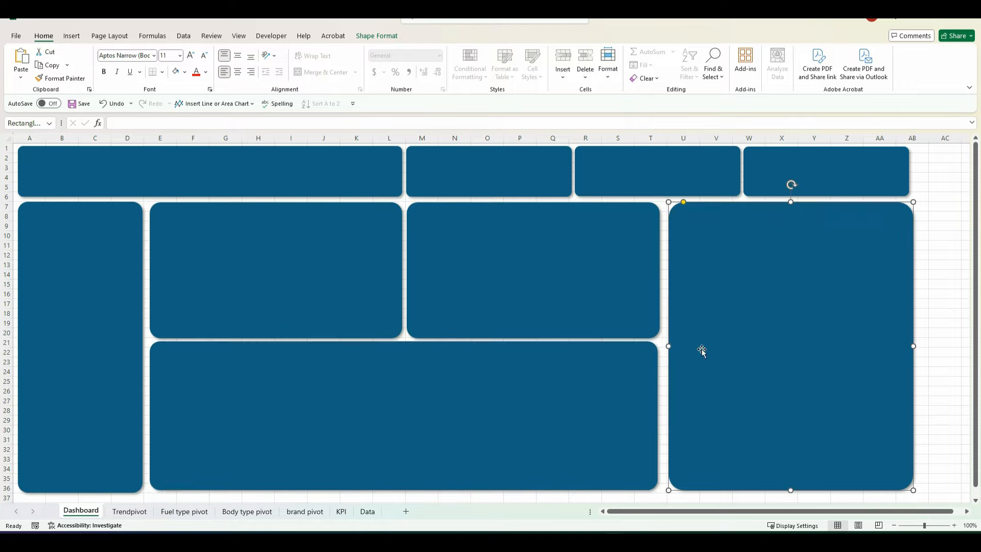
left_click_drag(738, 354, 737, 355)
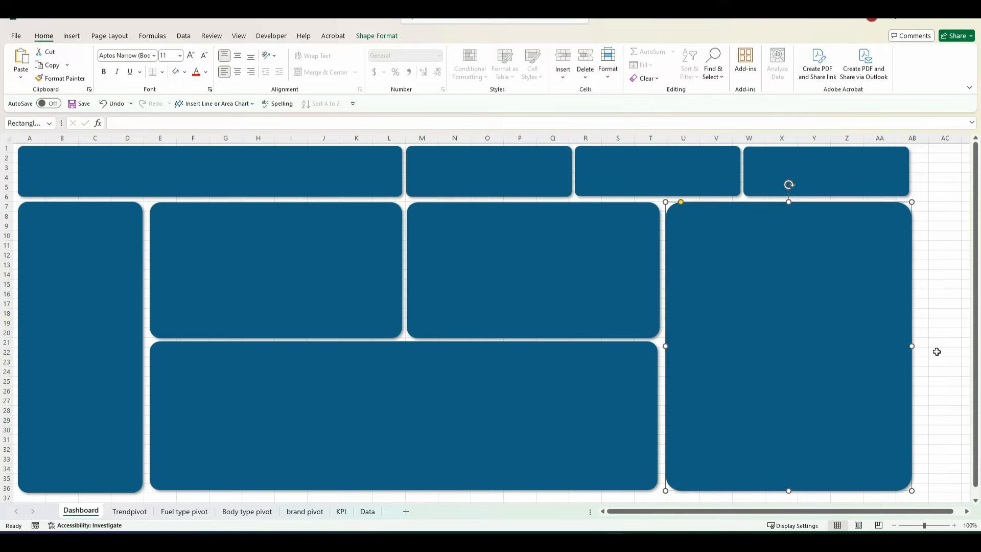
left_click(939, 352)
left_click(148, 177)
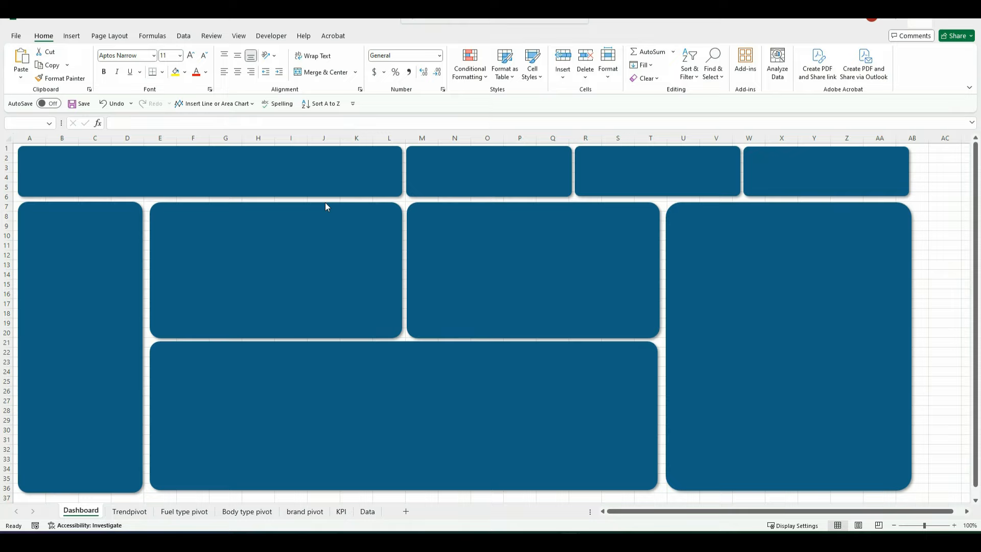
- Hide the sheet's gridlines and fill all of its cells with light grey
left_click(243, 36)
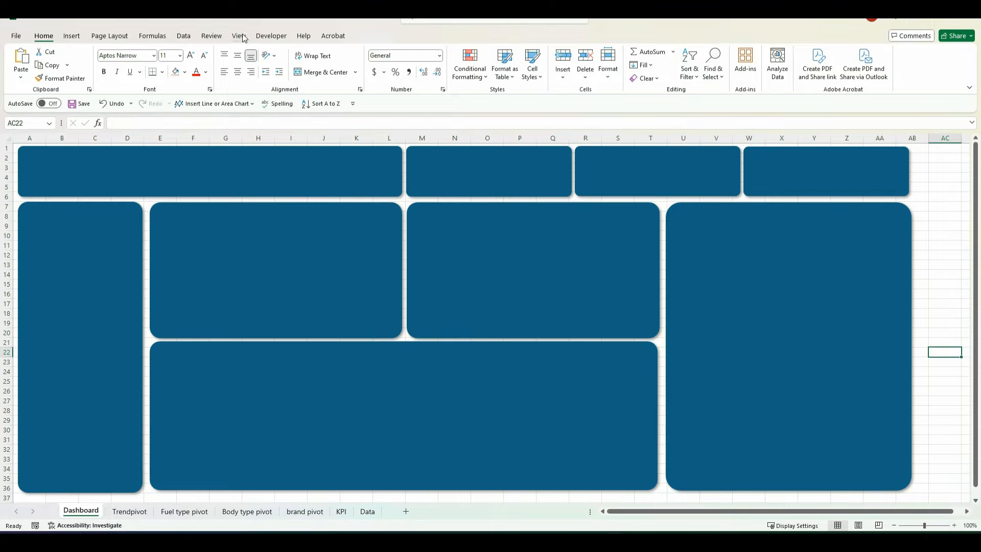
left_click(241, 35)
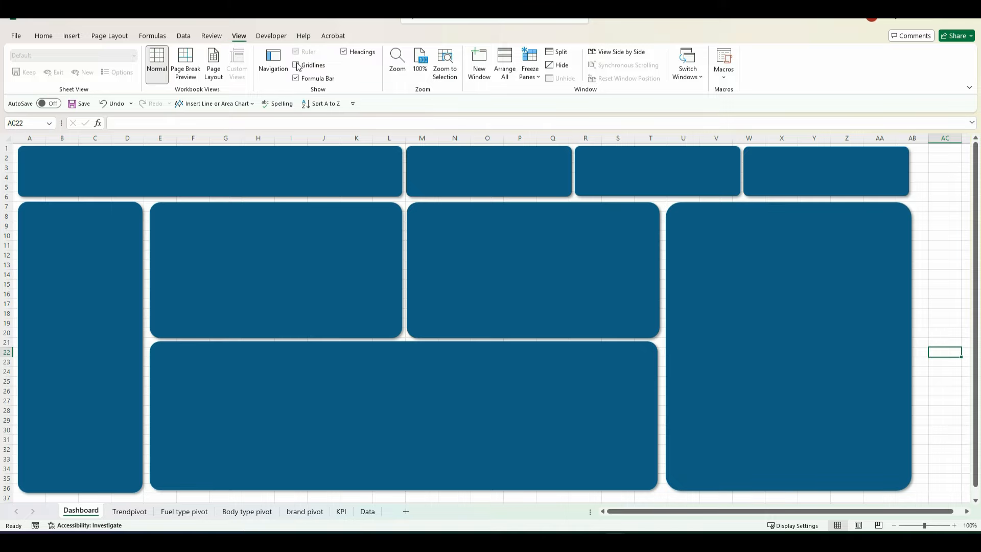
left_click(47, 37)
left_click(7, 139)
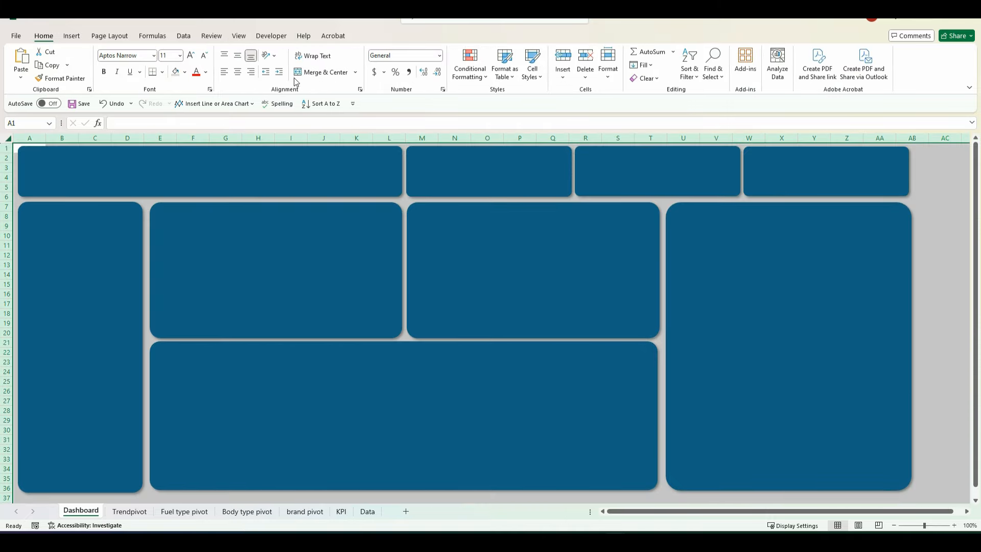
left_click(185, 72)
left_click(176, 119)
left_click(909, 209)
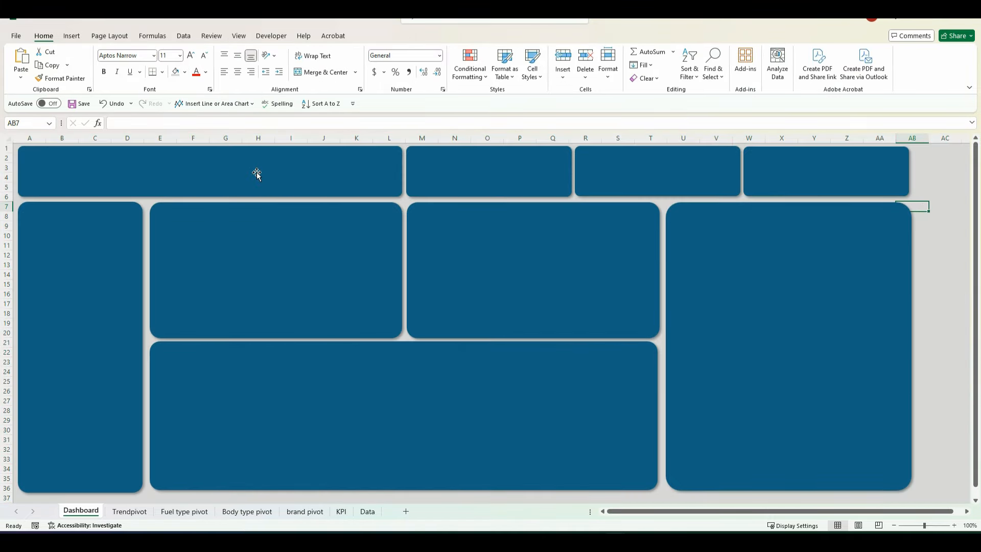
- Set the banner's shape fill to white
left_click(259, 173)
left_click(369, 36)
left_click(390, 53)
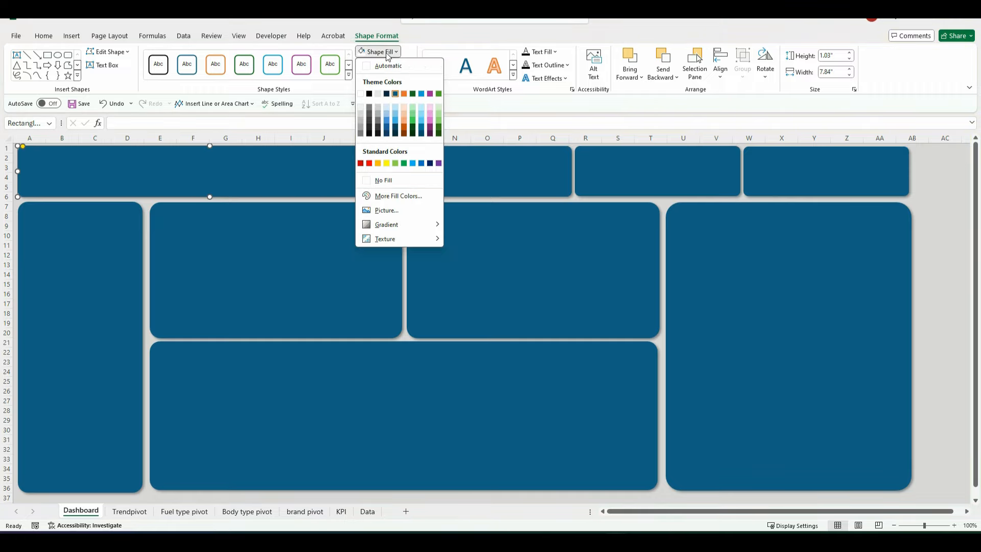
left_click(372, 76)
- Copy the banner's formatting onto the three top-row cards, the side panel and the two cards in rows 7 to 20
left_click(42, 37)
double_click(60, 78)
left_click(444, 170)
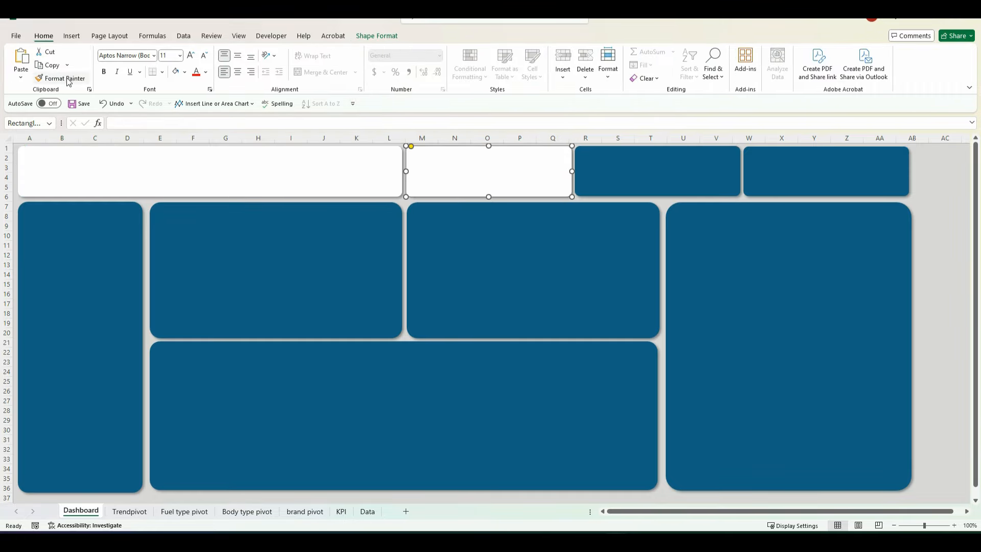
left_click(699, 170)
left_click(779, 170)
left_click(81, 276)
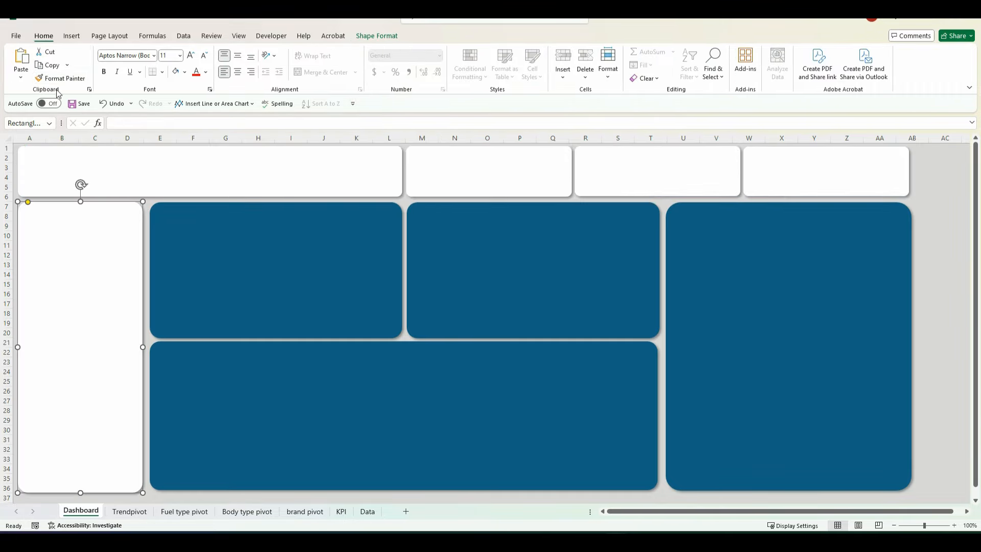
left_click(276, 270)
left_click(533, 269)
- Apply the same white formatting to the tall card and the wide lower card
key("Escape")
left_click(60, 79)
left_click(695, 272)
left_click(61, 78)
left_click(322, 395)
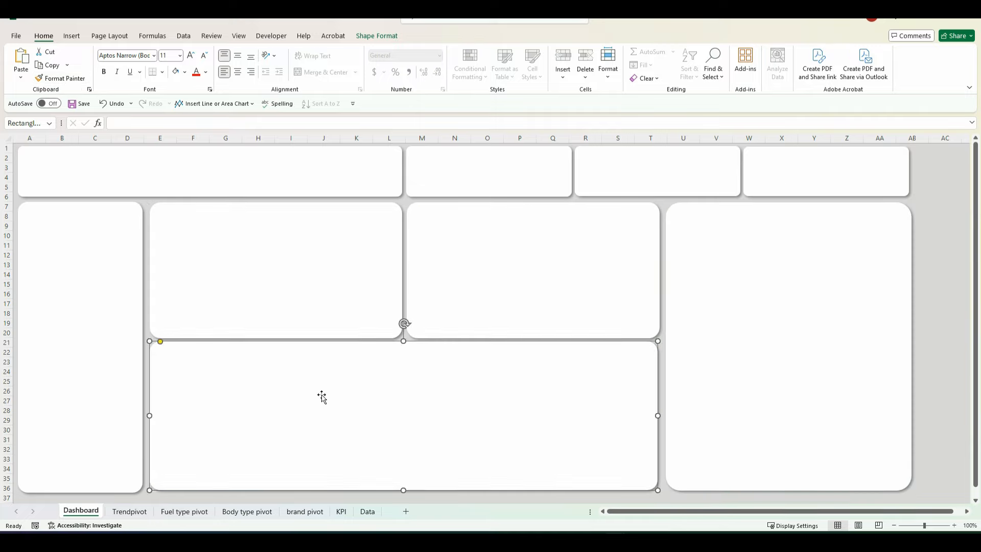
- Title the banner "UAE Auto Market Sales Dashboard" in black text
left_click(124, 172)
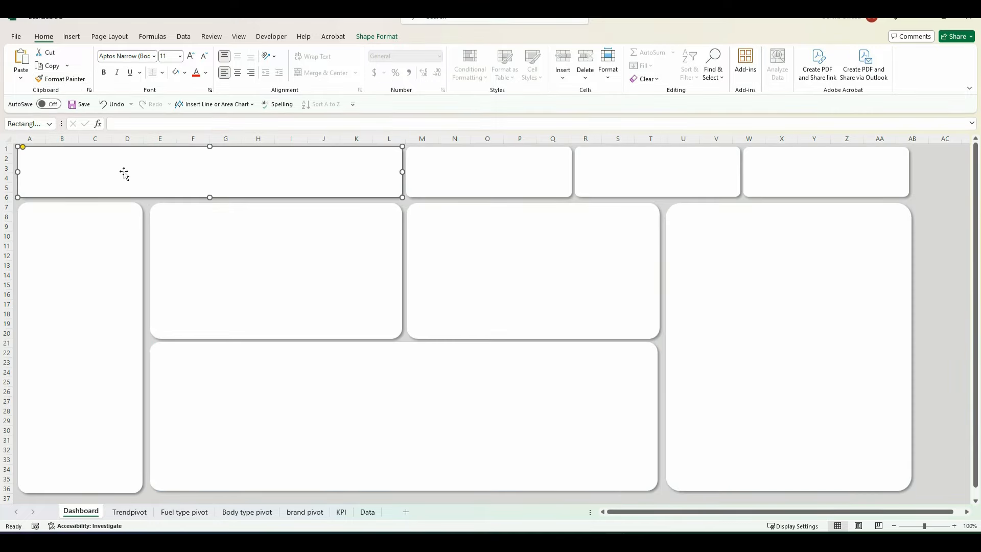
left_click(33, 156)
left_click_drag(30, 155, 22, 156)
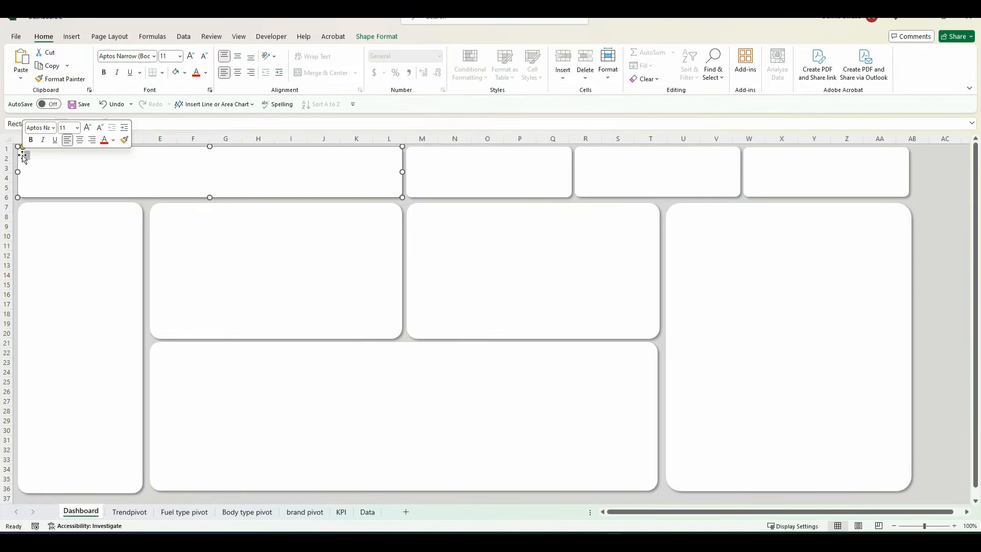
left_click(113, 140)
left_click(128, 154)
left_click(30, 155)
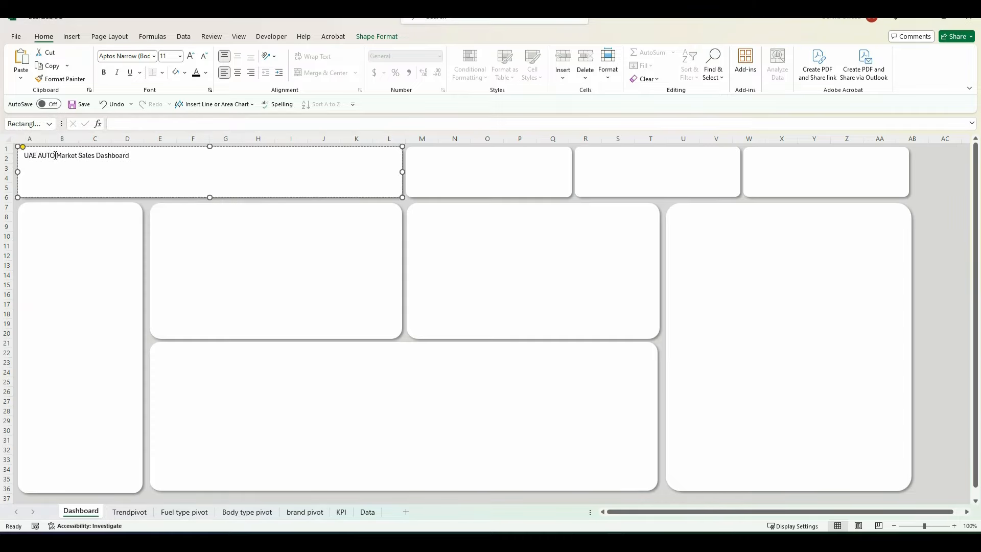
type("uto")
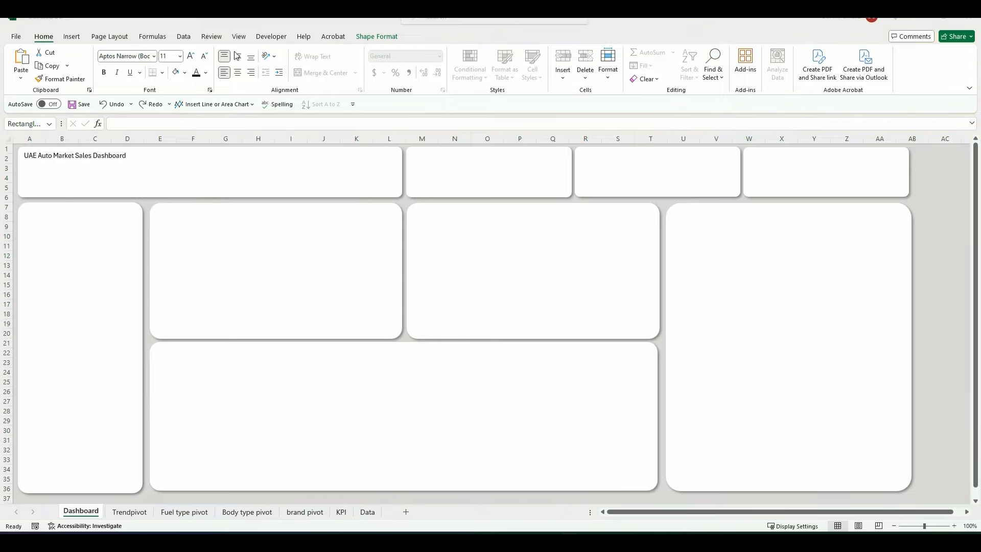
- Format the banner title with middle alignment, the Aptos Display font and size 28
left_click(105, 155)
left_click_drag(128, 155, 23, 156)
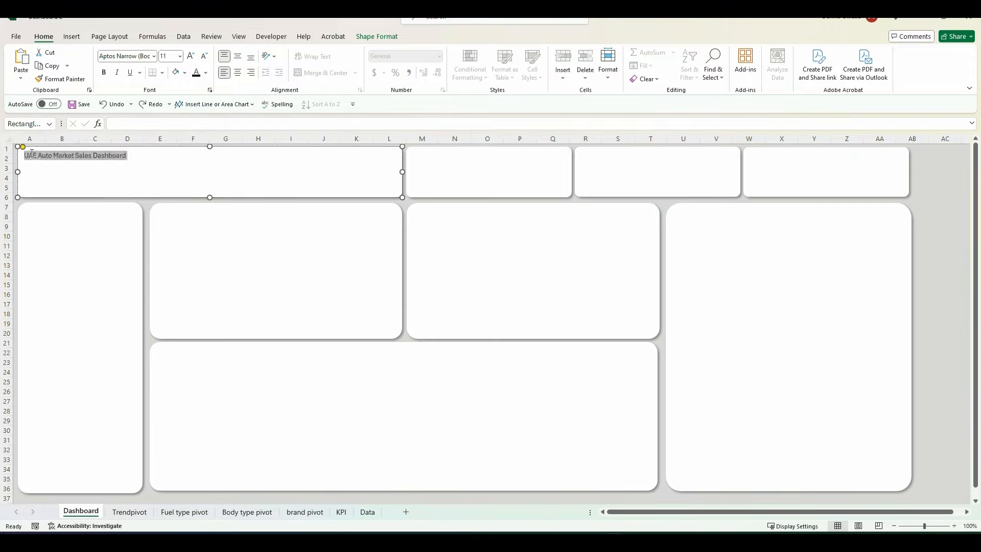
left_click(238, 58)
left_click(153, 56)
left_click(132, 83)
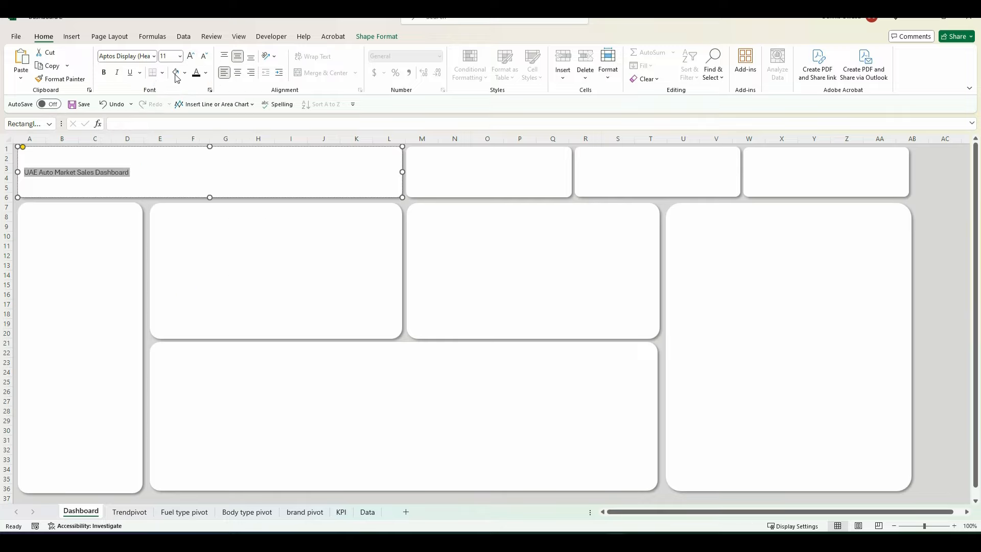
double_click(189, 57)
double_click(190, 57)
double_click(190, 58)
left_click(190, 58)
left_click(189, 58)
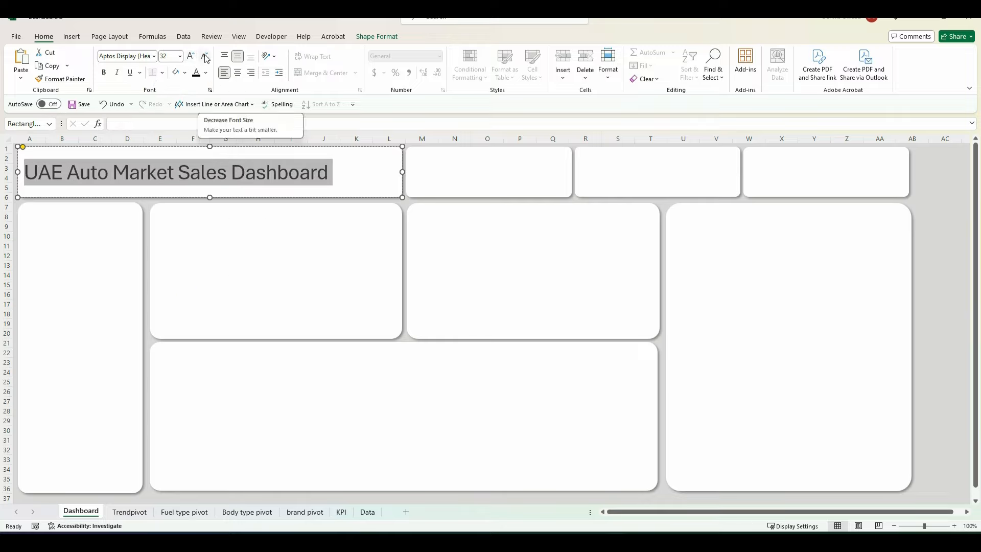
left_click(204, 56)
- Paste the copied car-logos picture and place it at the far end of the banner, over columns J to L
key("ctrl+v")
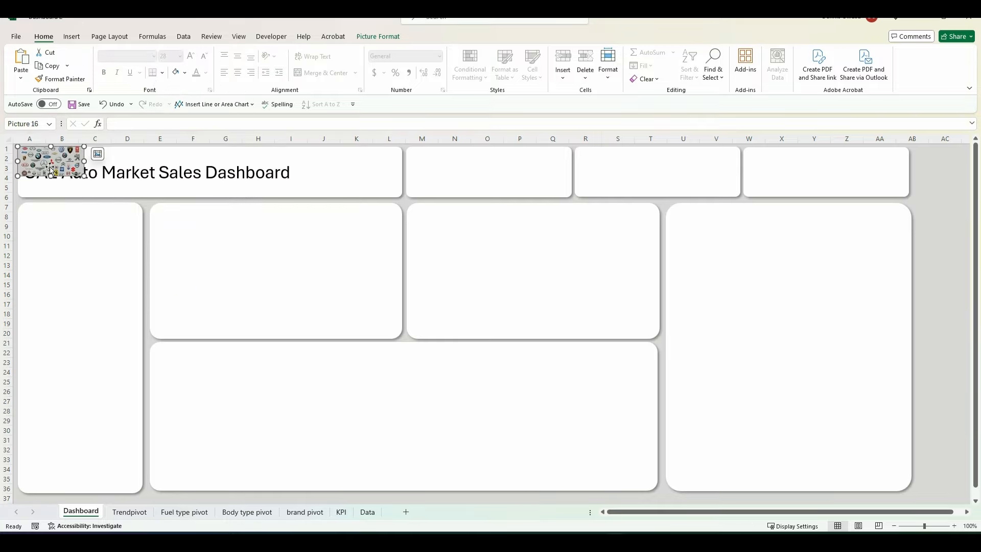
left_click_drag(55, 163, 362, 170)
left_click(297, 182)
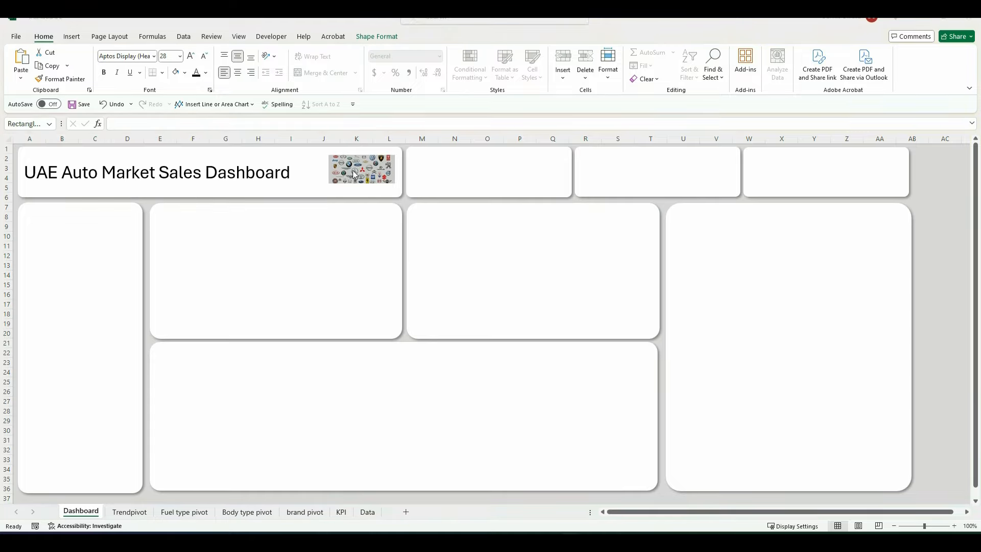
- Add a text box reading "Total Sales" near the upper edge of the first KPI card, over columns M to O
left_click(427, 168)
left_click(426, 168)
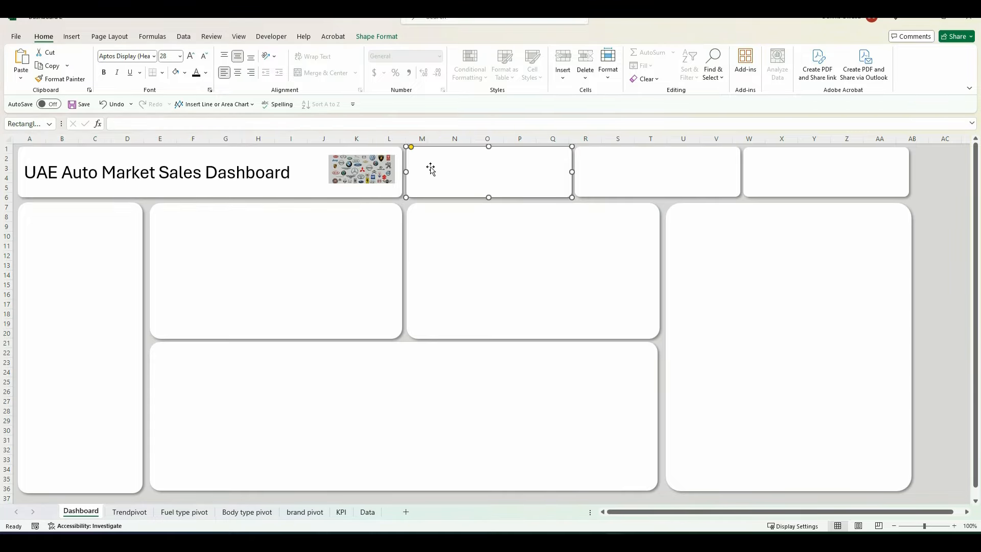
left_click(72, 36)
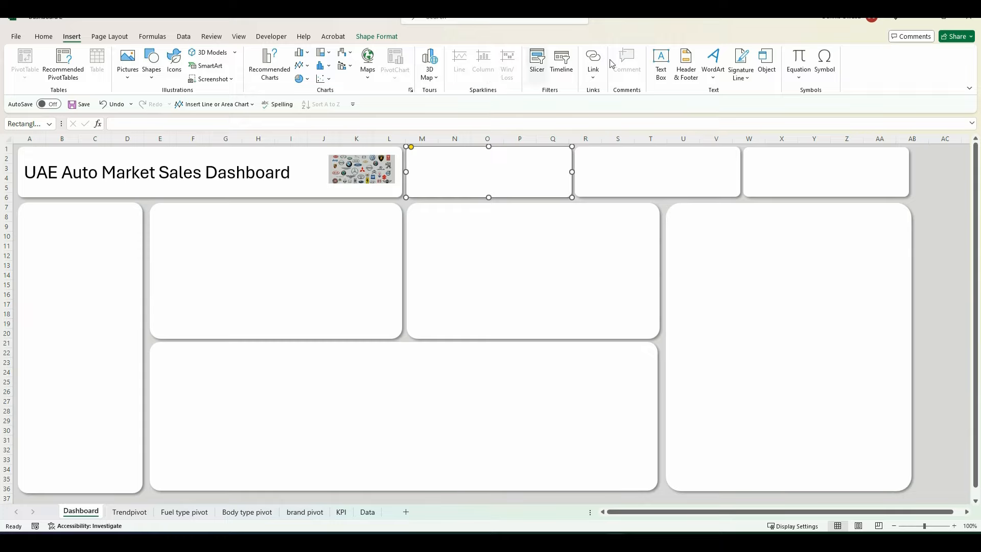
left_click(662, 66)
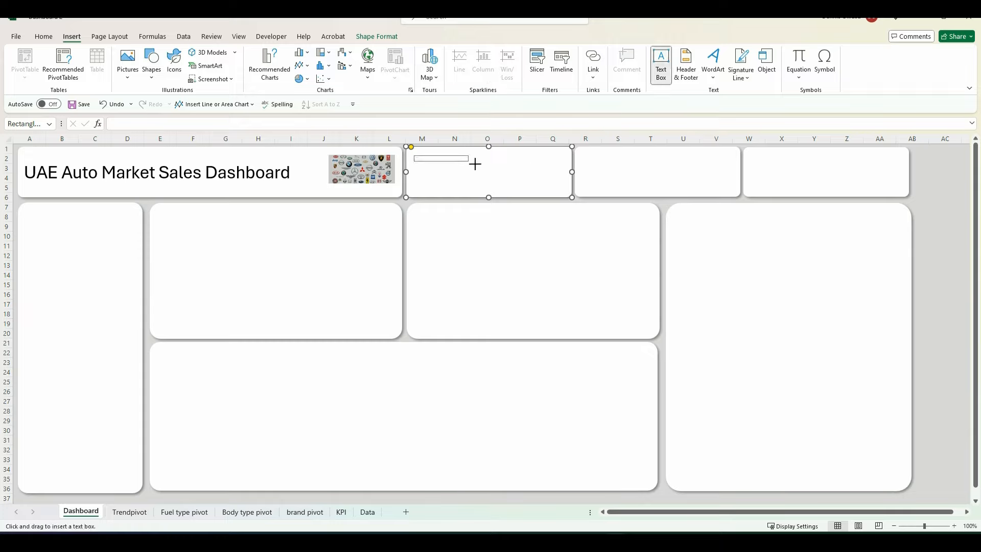
left_click_drag(414, 156, 481, 166)
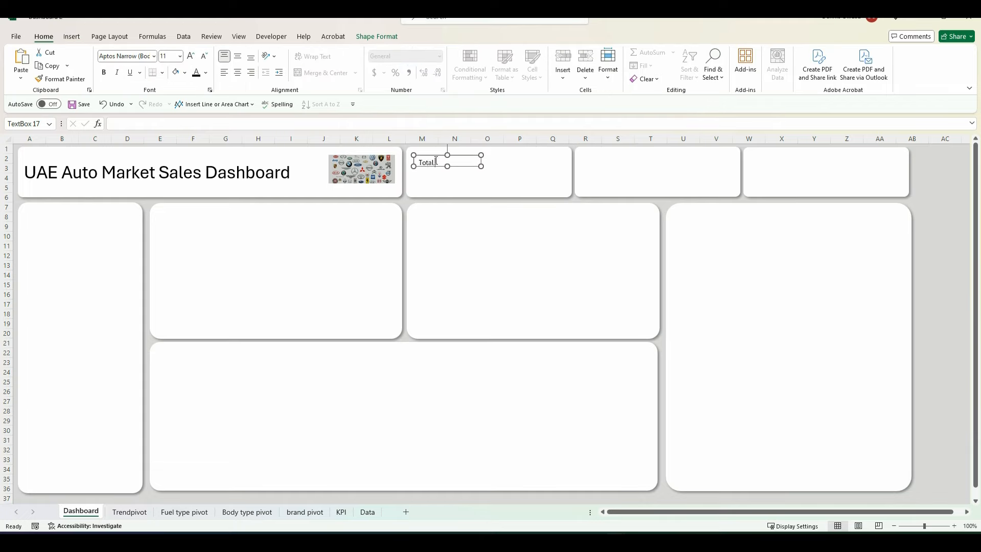
- Duplicate the "Total Sales" label into the other cards and place the chart cards' copies near their upper-left corners
left_click_drag(432, 158, 183, 352)
left_click(296, 216)
left_click_drag(289, 210, 186, 208)
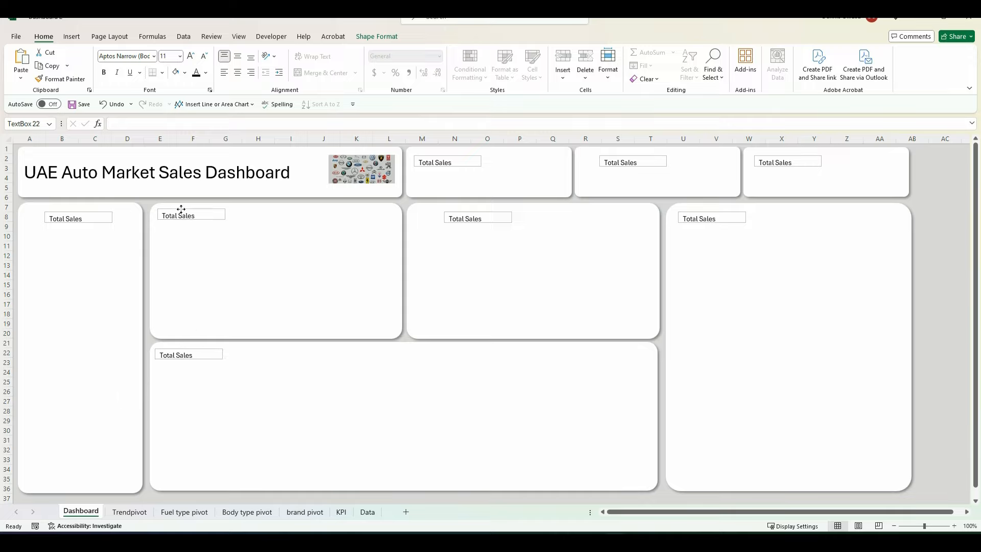
left_click(477, 209)
left_click_drag(476, 209, 449, 209)
left_click(710, 213)
left_click_drag(697, 218, 697, 217)
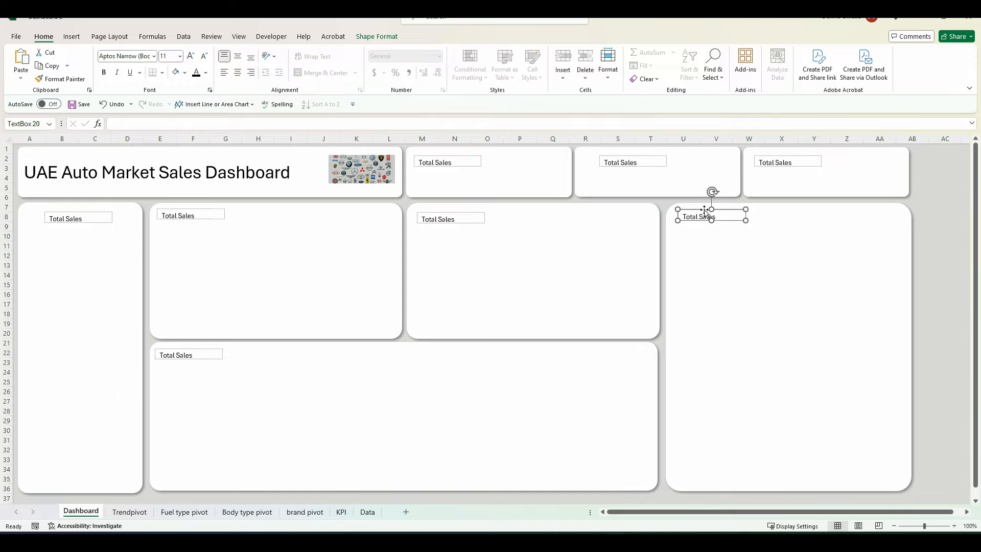
- Move the "Total Sales" labels of the three KPI cards closer to their cards' upper edges
left_click(781, 162)
left_click_drag(782, 161, 779, 157)
left_click(630, 158)
left_click_drag(627, 155, 612, 151)
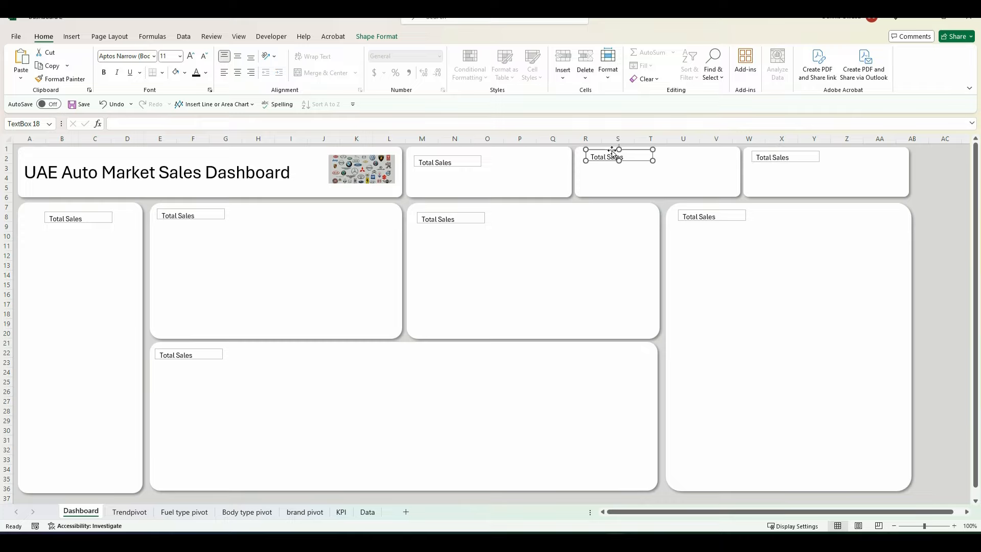
left_click(443, 157)
left_click_drag(442, 155, 442, 152)
- Delete the "Total Sales" label from the narrow tall card over columns A to D
left_click(88, 208)
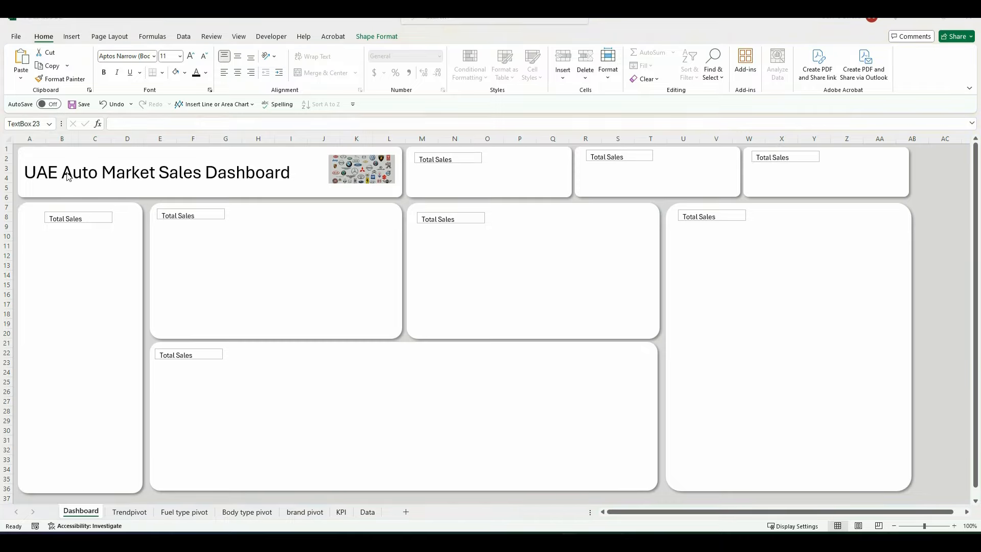
left_click(88, 215)
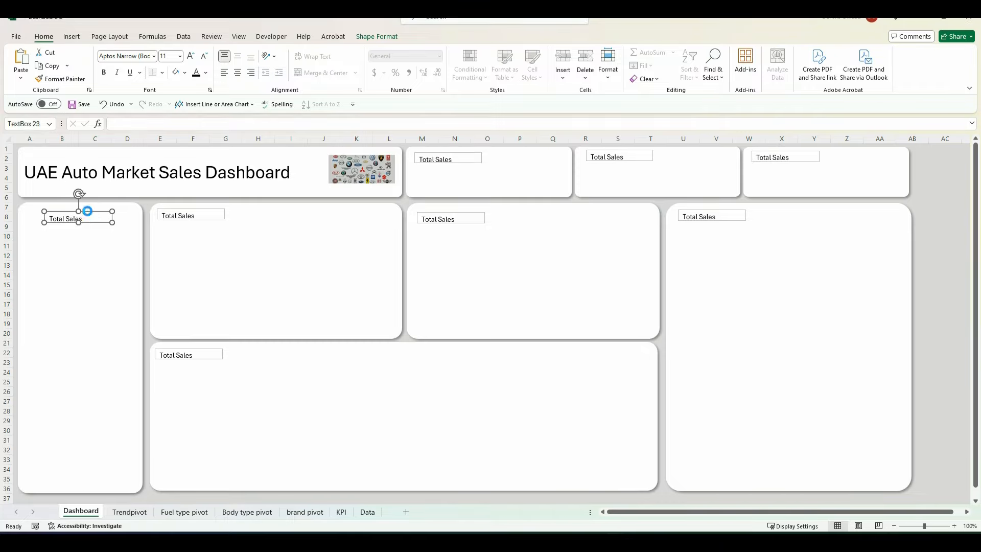
key("Delete")
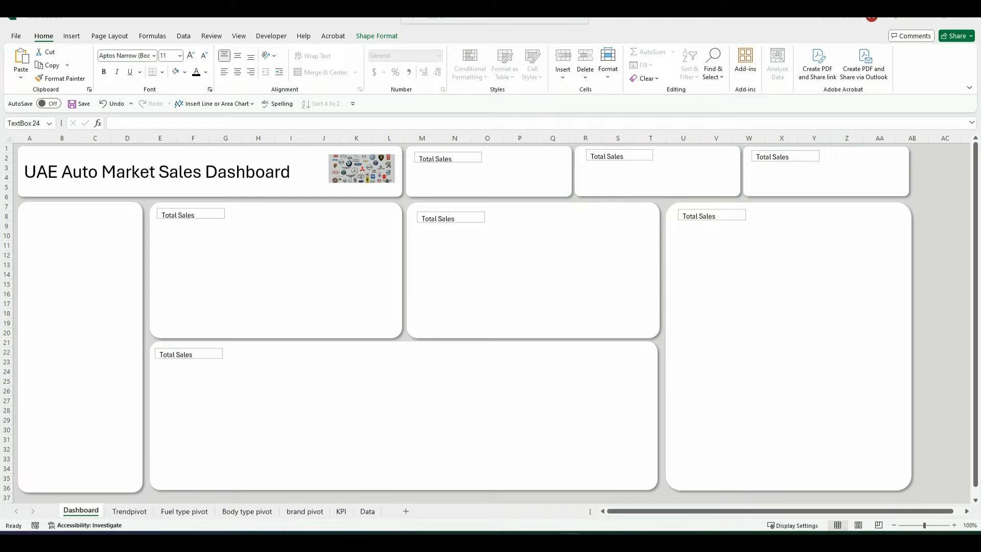
- Move the yearly trend chart from the Trendpivot sheet into the Dashboard's wide lower card and reduce its size
left_click(128, 512)
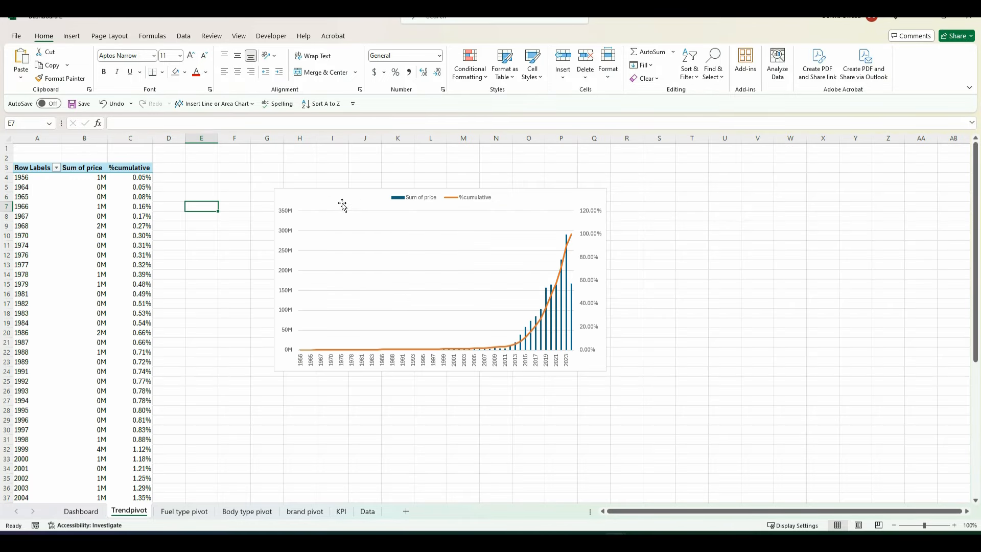
left_click(342, 204)
key("ctrl+x")
left_click(91, 510)
left_click(276, 408)
key("ctrl+v")
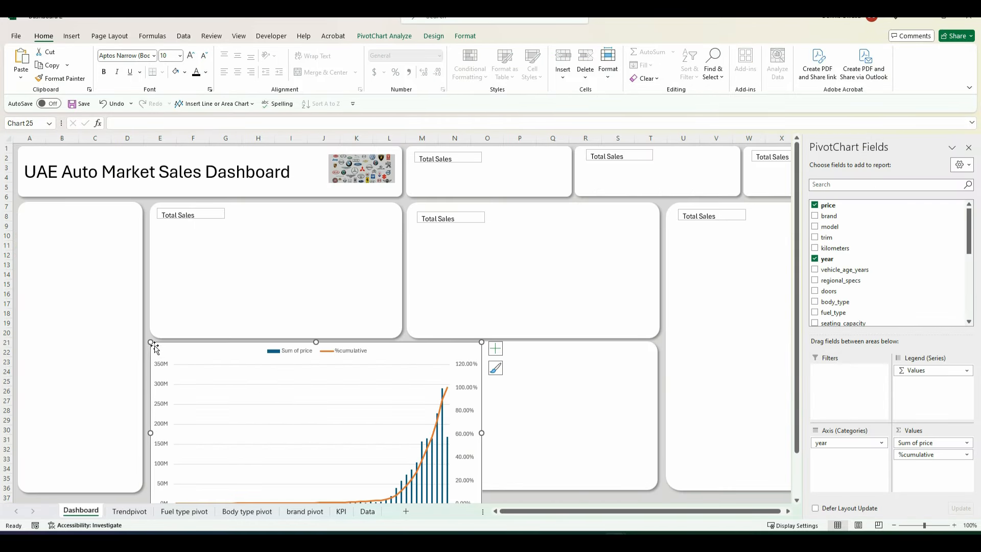
left_click_drag(153, 343, 273, 356)
- Move the fuel type chart from its pivot sheet into the Dashboard card over columns M to T and shrink it
left_click(184, 510)
left_click(340, 194)
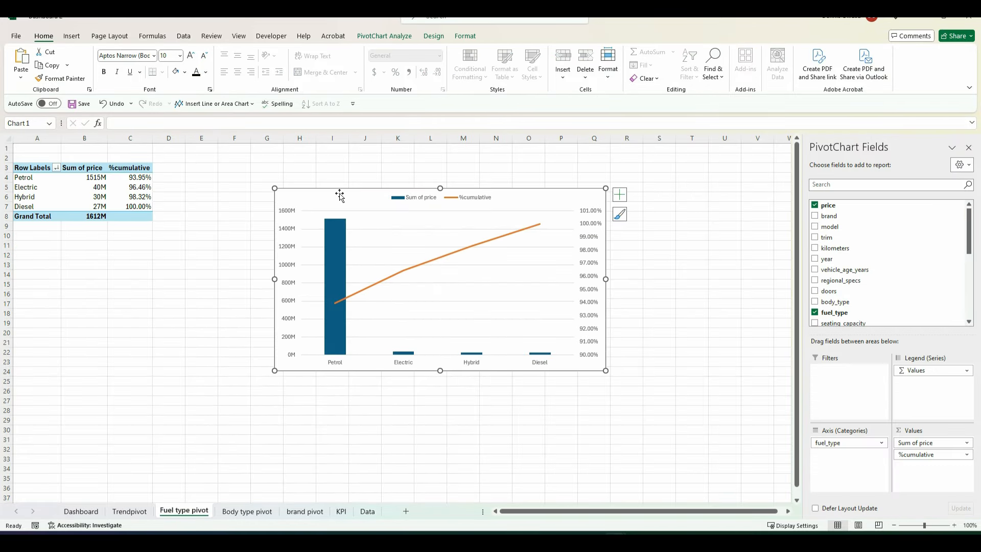
key("ctrl+x")
left_click(81, 510)
left_click(207, 252)
left_click(429, 244)
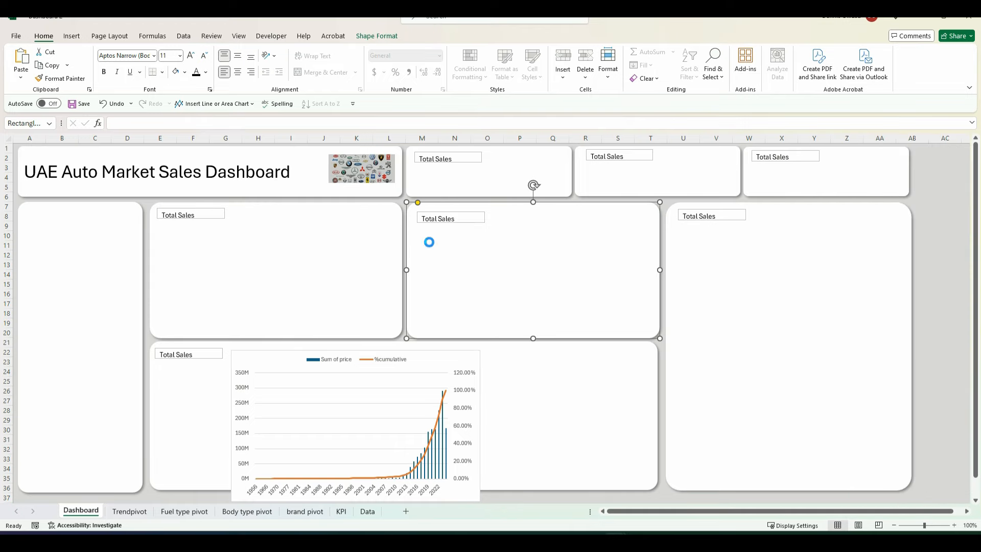
key("ctrl+v")
left_click_drag(407, 385, 427, 309)
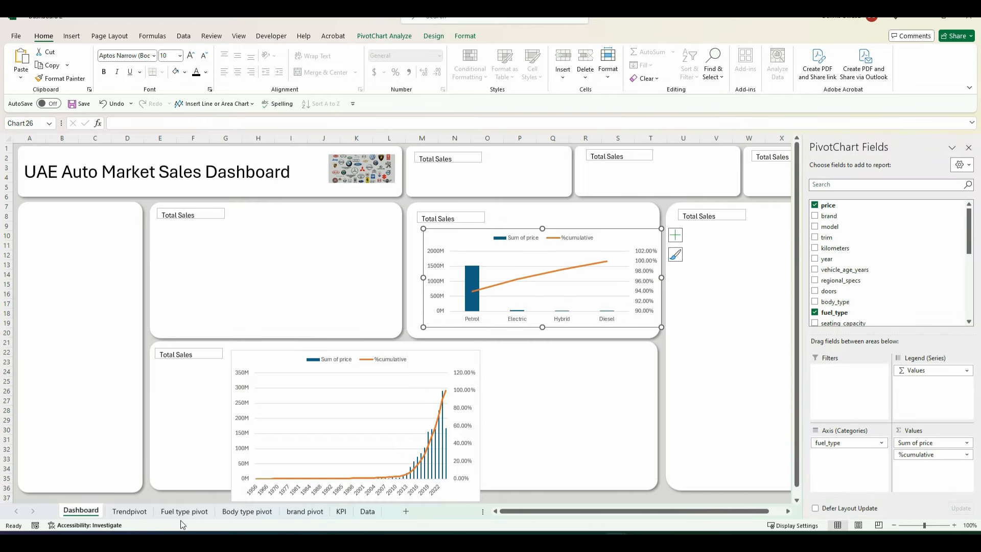
- Move the body type bar chart from its pivot sheet into the Dashboard's tall card over columns U to AB, and hide the field list
left_click(247, 511)
key("ctrl+x")
left_click(81, 510)
left_click(720, 256)
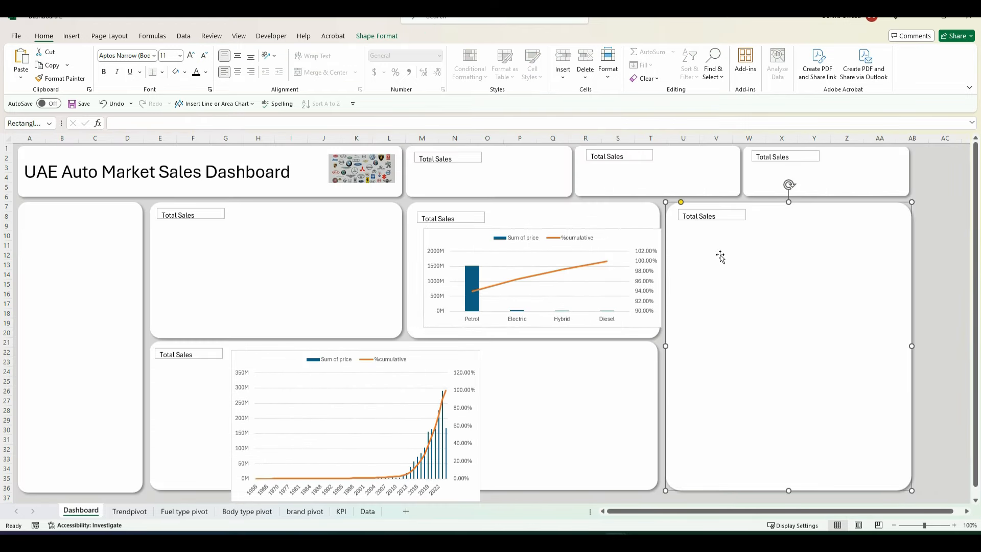
key("ctrl+v")
left_click_drag(716, 356, 752, 356)
left_click(967, 148)
left_click_drag(724, 214, 700, 261)
- Move the brand chart from the brand pivot sheet into the Dashboard card over columns E to L and scale it to fit
left_click(303, 513)
left_click(289, 173)
left_click(263, 164)
key("ctrl+x")
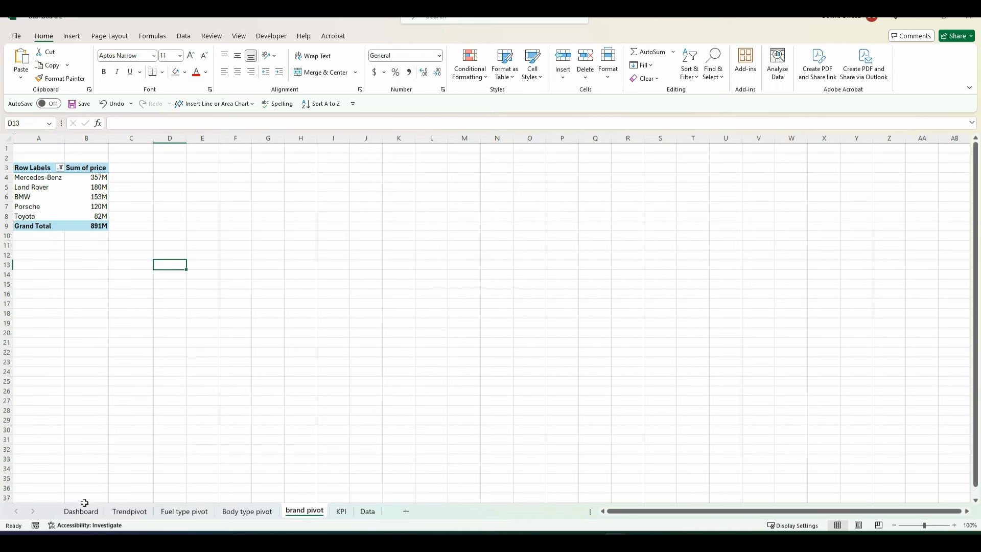
left_click(81, 510)
key("ctrl+v")
left_click_drag(150, 203, 244, 250)
left_click_drag(326, 255, 263, 228)
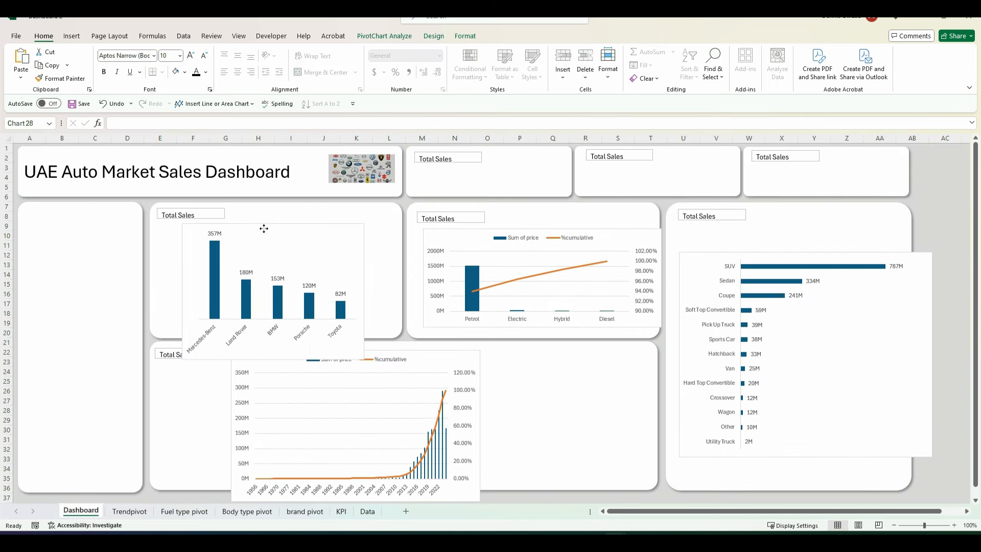
left_click_drag(181, 362, 227, 327)
left_click_drag(306, 228, 287, 228)
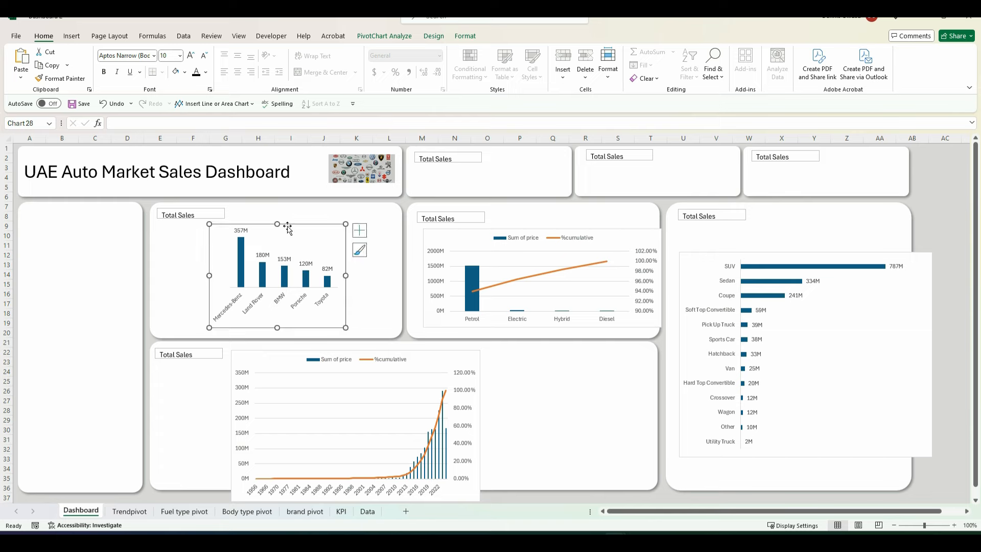
- Resize the yearly trend chart to fill the width of the wide lower card, below its "Total Sales" label
left_click(284, 362)
left_click_drag(354, 351, 355, 361)
left_click_drag(356, 501, 355, 478)
left_click_drag(479, 418, 629, 414)
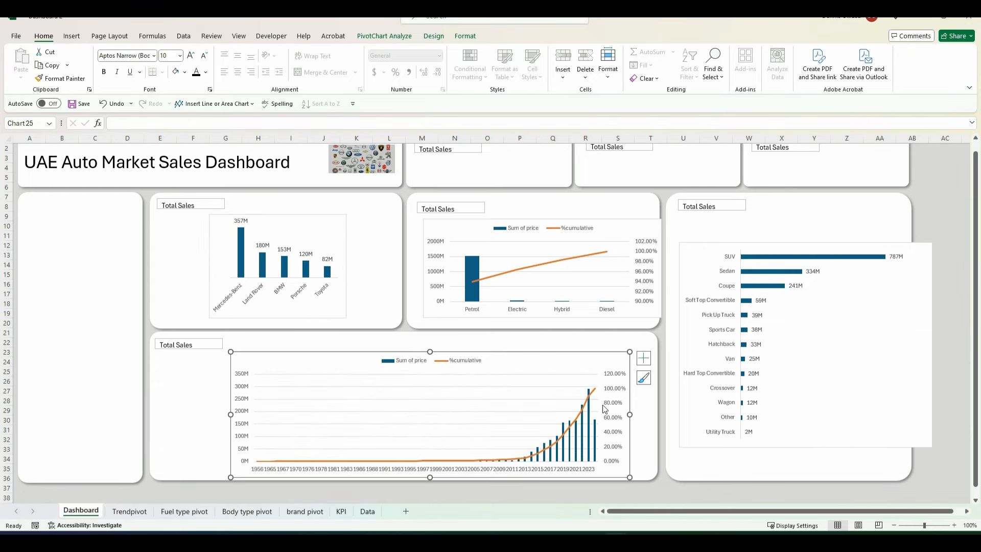
left_click_drag(230, 414, 158, 414)
left_click_drag(629, 414, 645, 414)
left_click(187, 340)
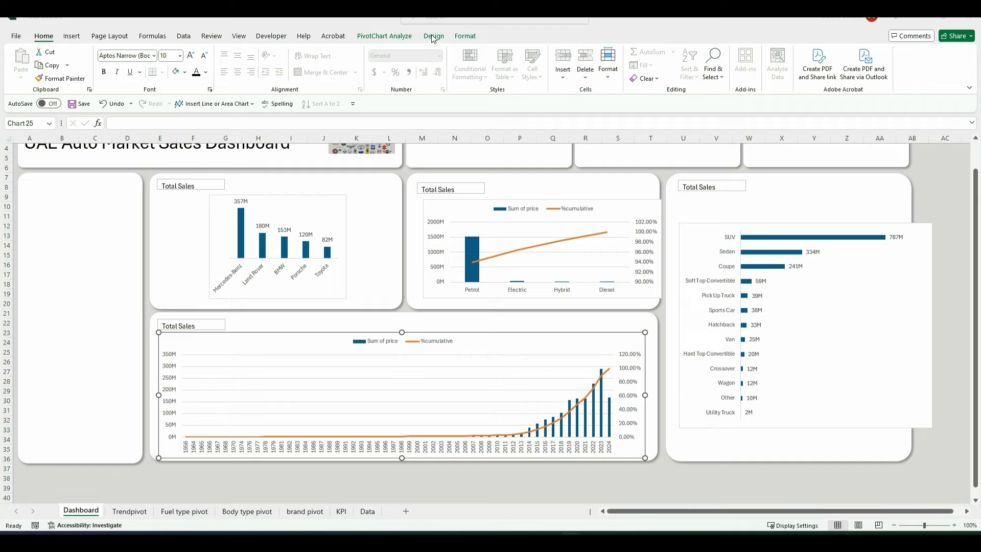
- Apply the last gallery chart style, with a marked cumulative line, to the yearly trend chart
left_click(432, 37)
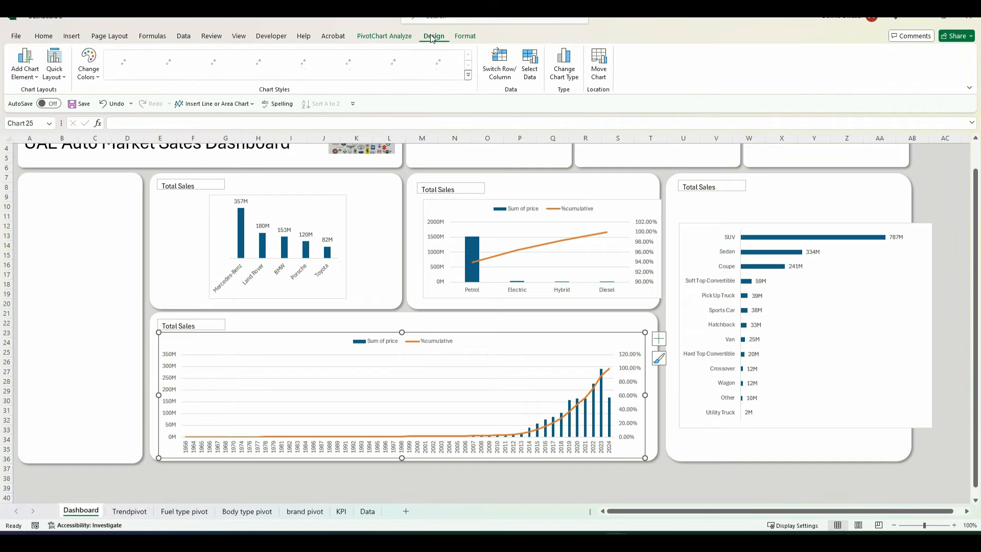
left_click(468, 75)
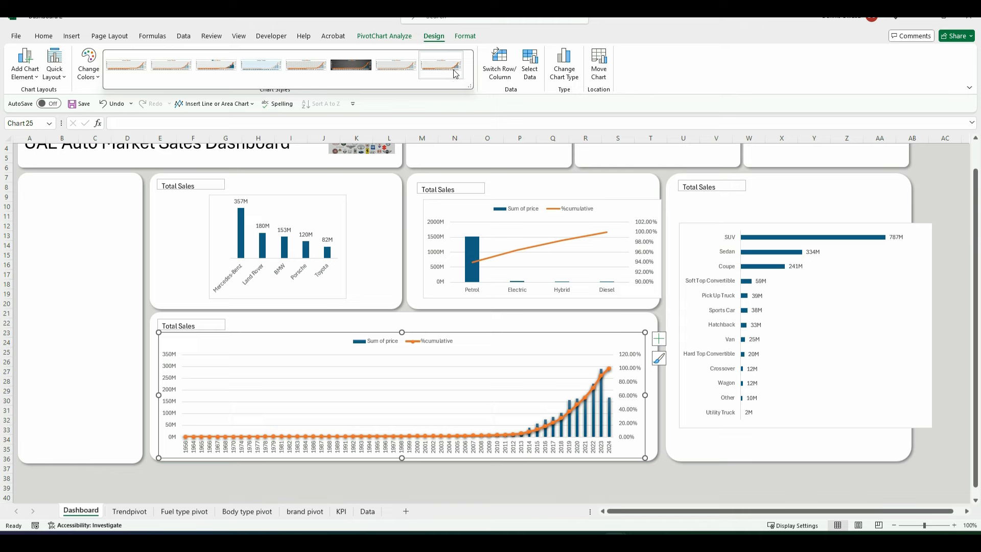
left_click(455, 74)
left_click(486, 318)
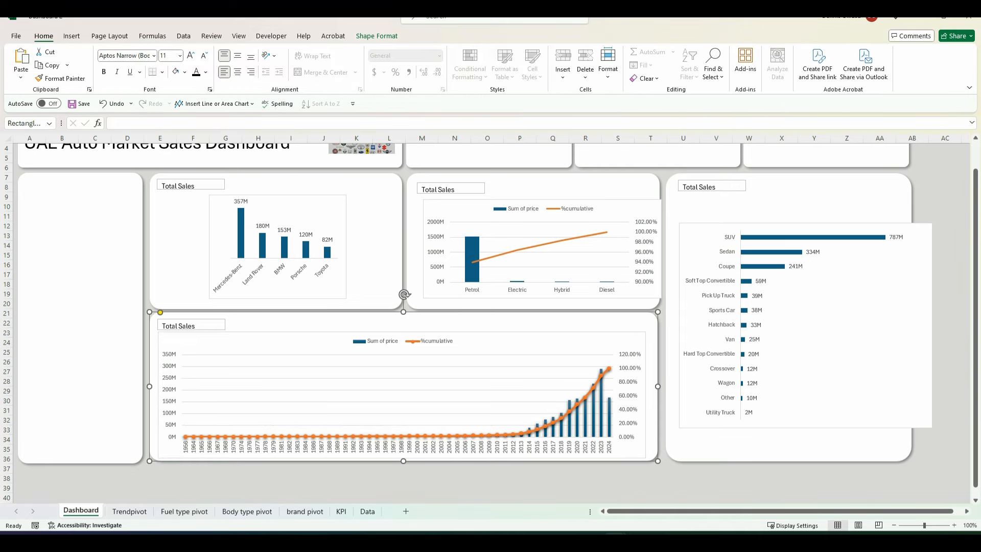
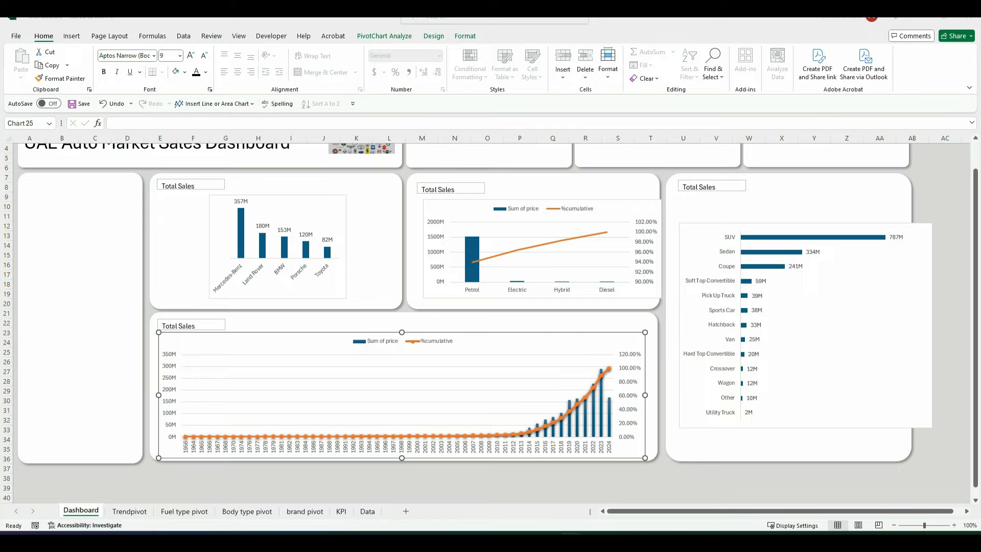
- Set the yearly trend chart's area to no fill and its border to no line
right_click(582, 398)
left_click(625, 489)
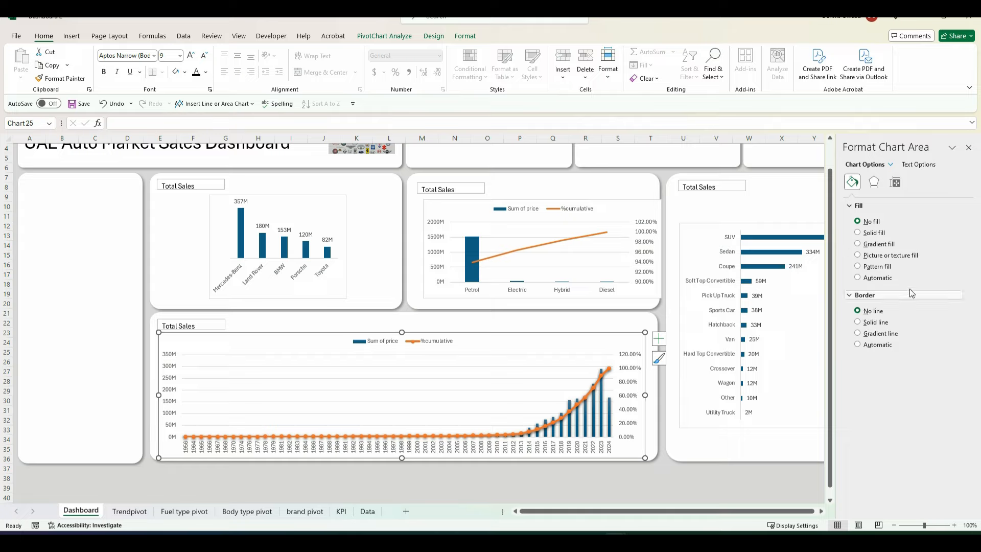
left_click(968, 148)
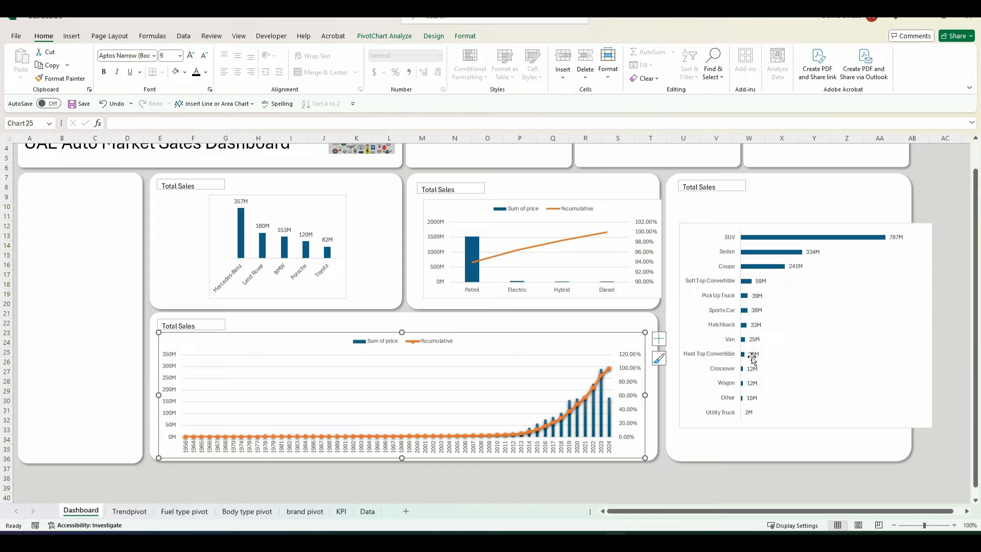
- Format the "Total Sales" label in the wide lower card with no fill and no outline
left_click(631, 322)
left_click(223, 325)
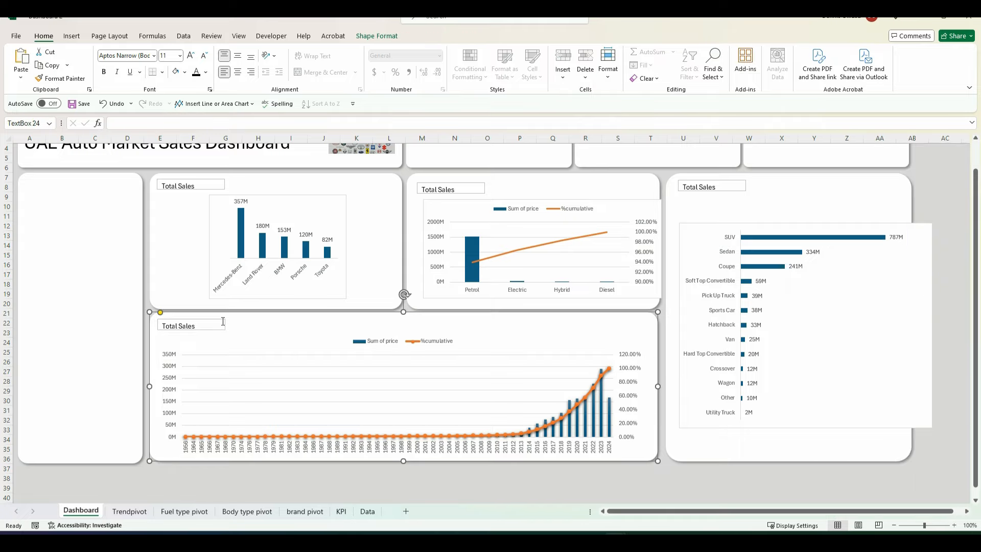
right_click(222, 324)
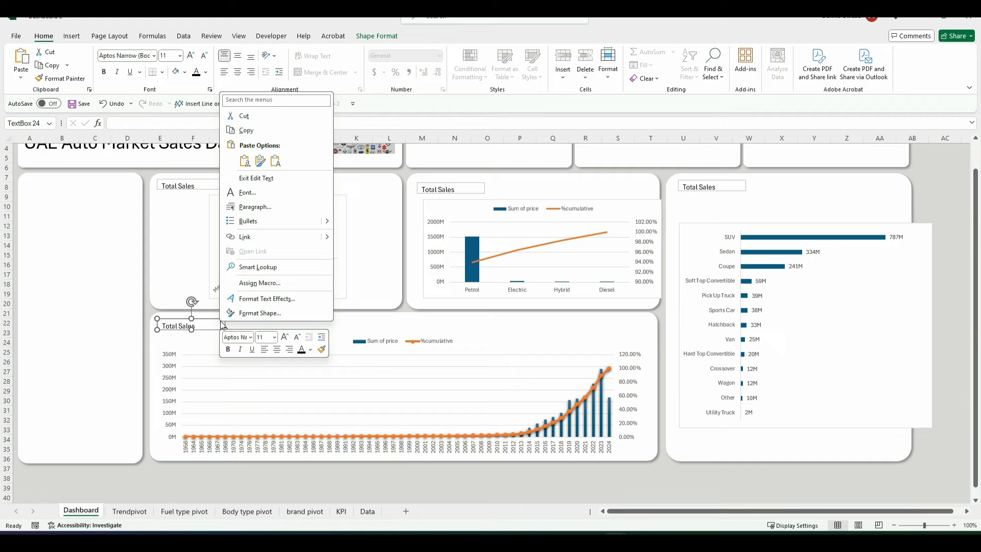
left_click(257, 313)
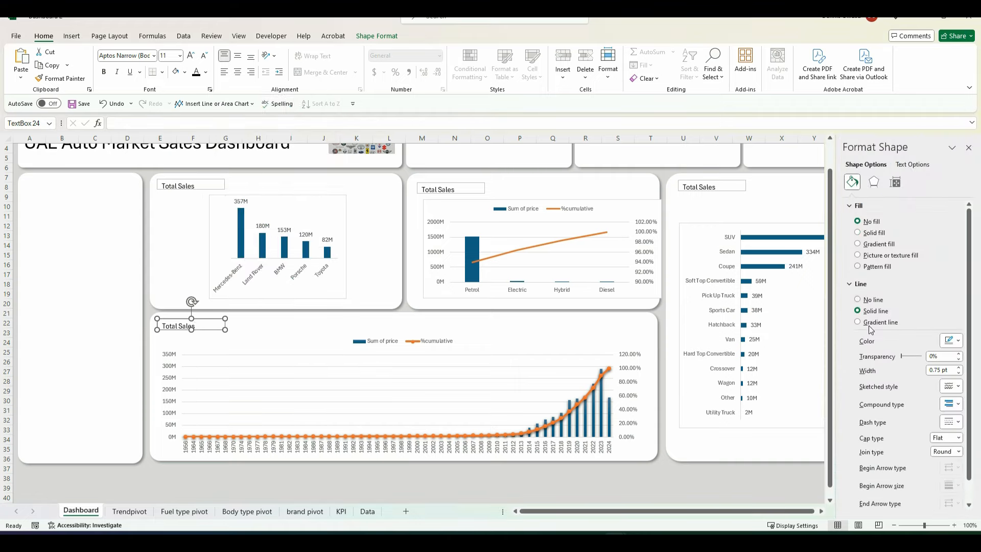
left_click(968, 147)
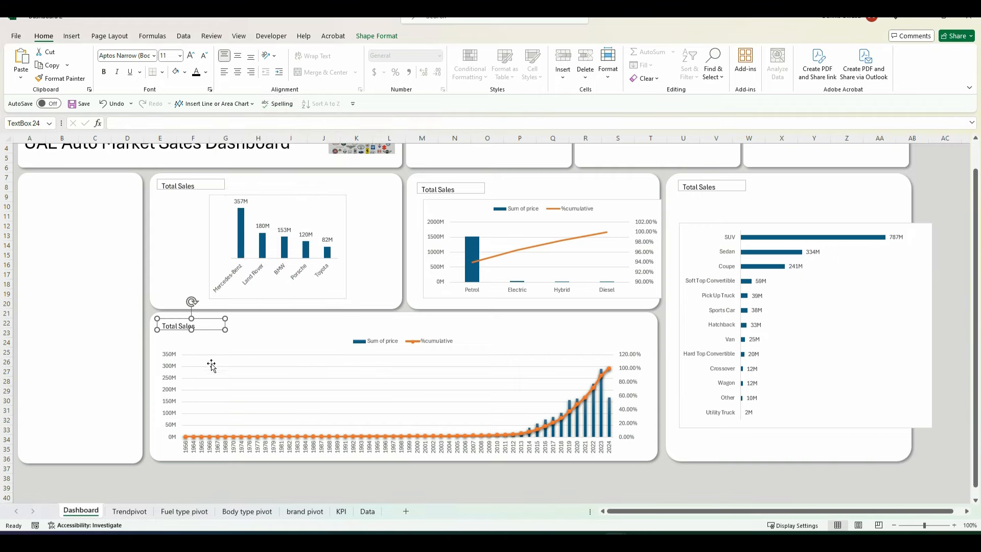
left_click(158, 447)
left_click(740, 439)
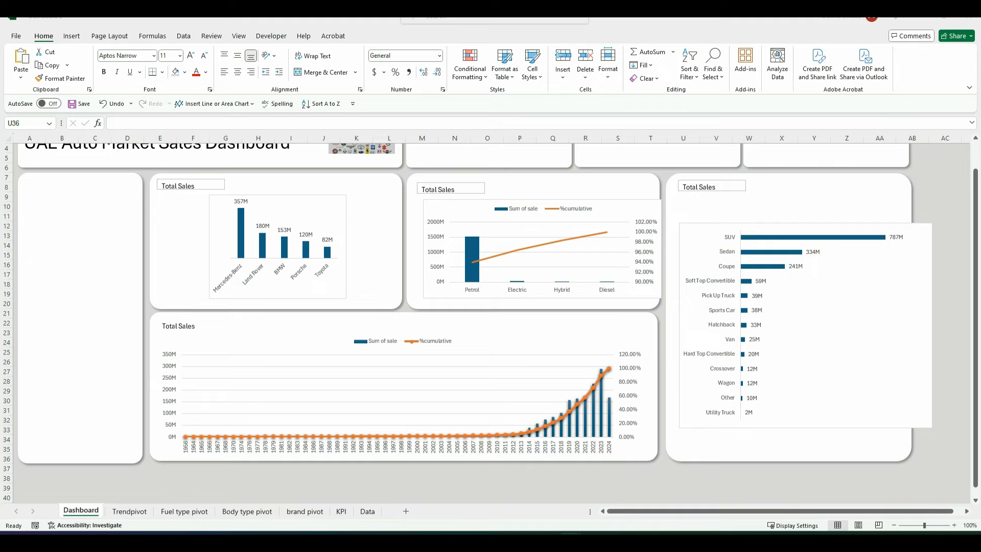
- Give the body type chart no fill and no border, and extend its upper edge to just below the card's label
left_click(695, 232)
right_click(696, 234)
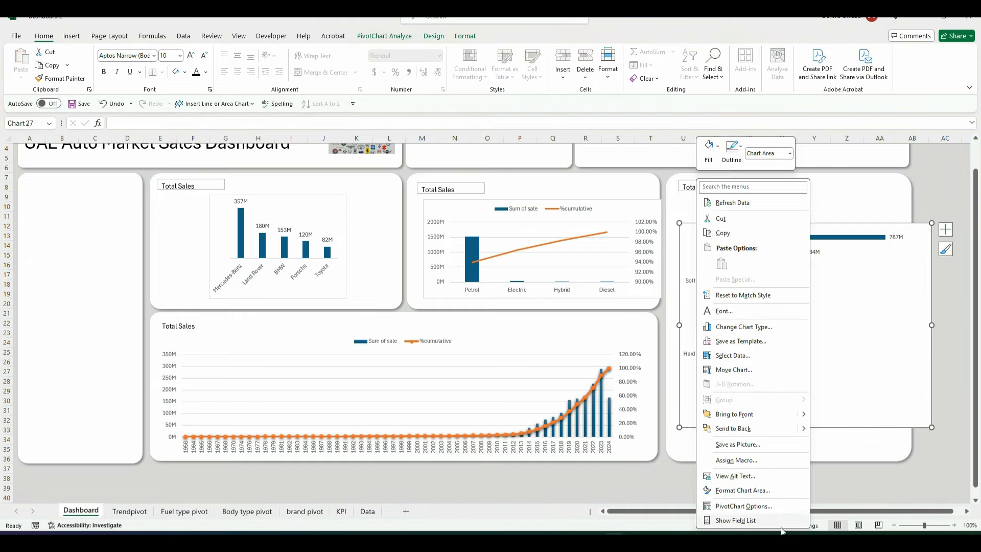
left_click(725, 496)
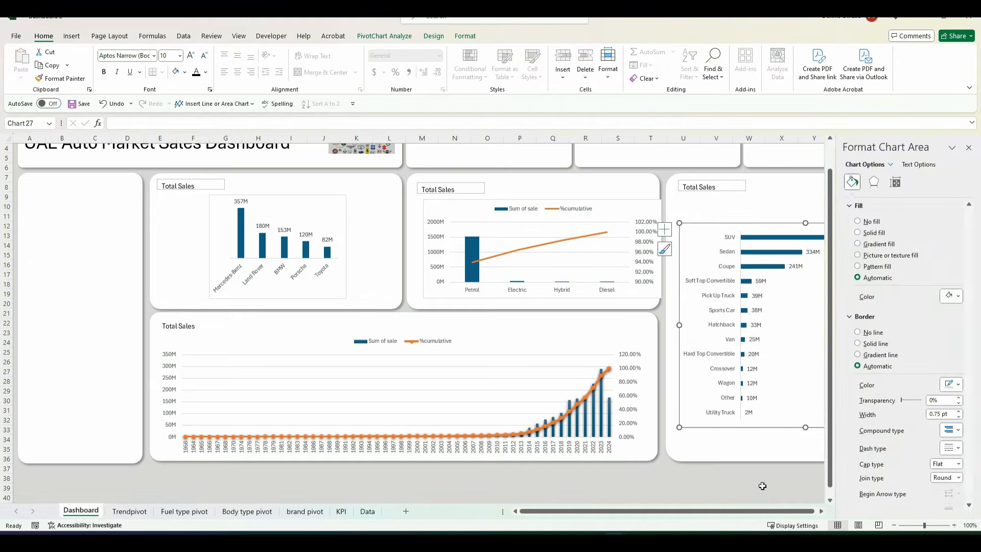
left_click(968, 147)
left_click_drag(806, 223, 799, 192)
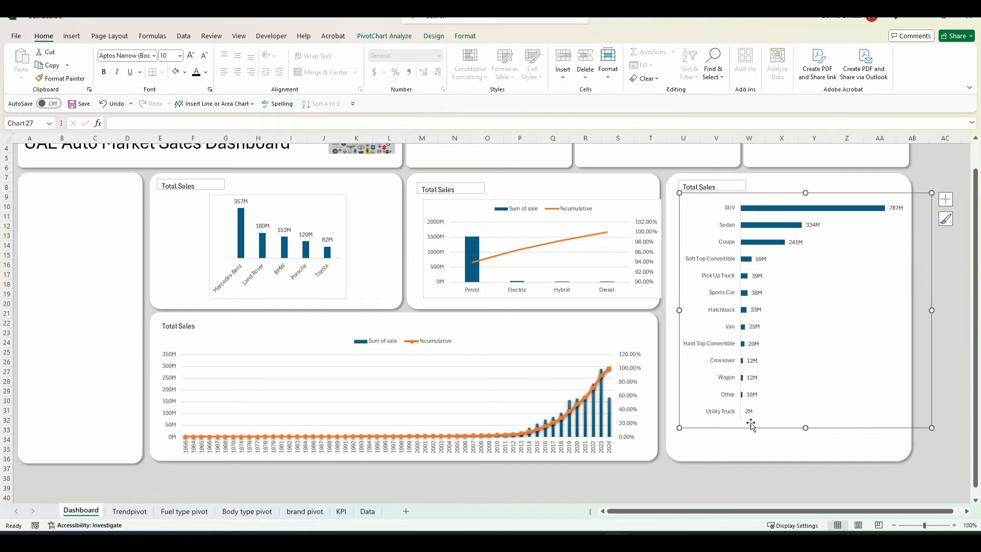
- Extend the body type chart's lower and left edges toward the card's edges and shift the card's "Total Sales" label slightly left
left_click_drag(805, 427, 808, 454)
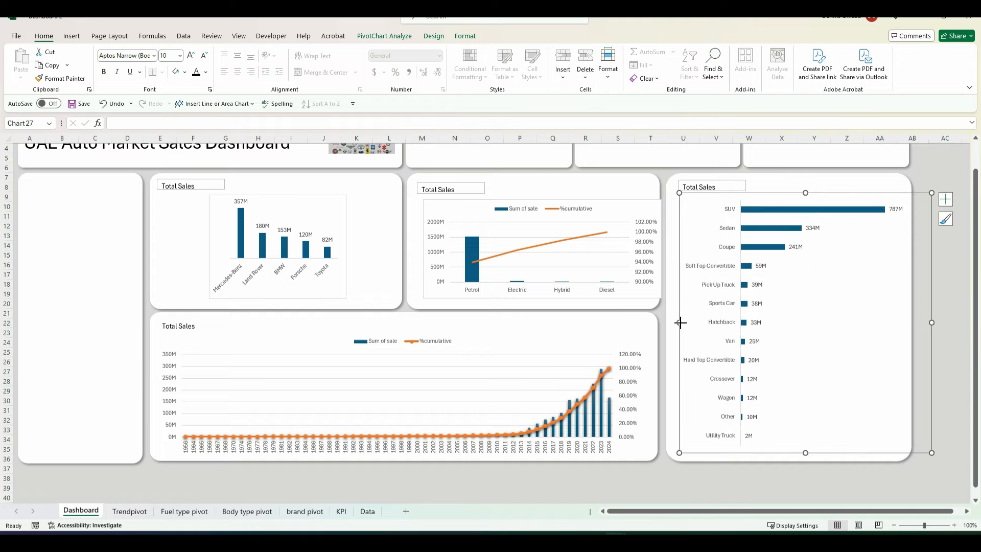
left_click_drag(679, 322, 674, 322)
left_click(705, 187)
left_click_drag(722, 191, 718, 192)
right_click(721, 176)
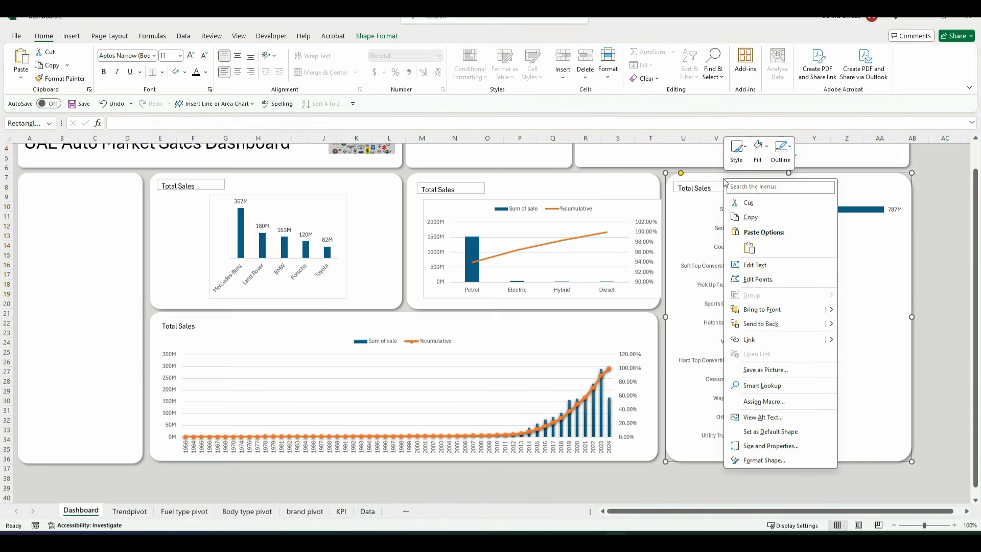
left_click(785, 454)
left_click(857, 221)
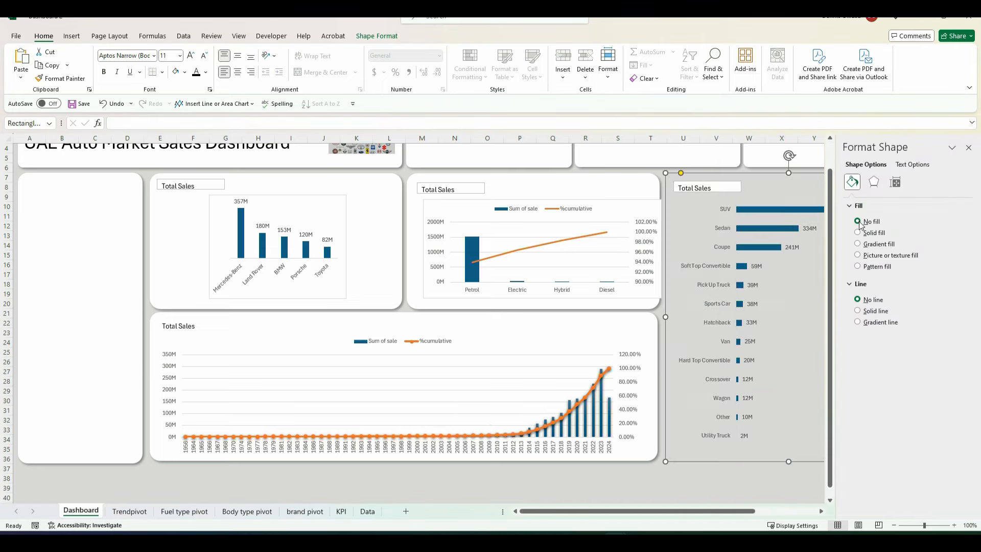
left_click(968, 148)
left_click(113, 104)
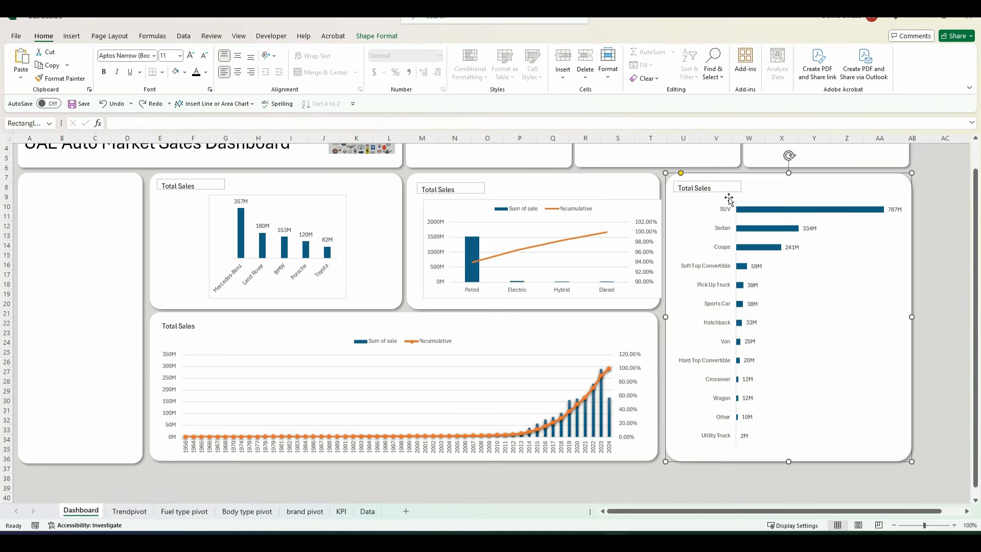
- Format the "Total Sales" label above the body type chart with no outline and no fill
left_click(693, 189)
right_click(720, 189)
left_click(777, 405)
left_click(863, 335)
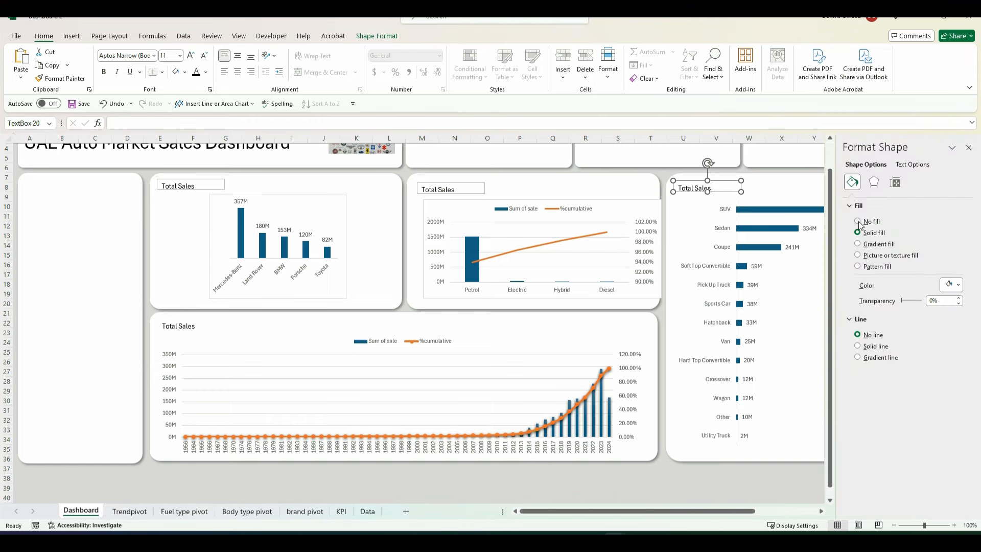
left_click(861, 221)
left_click(969, 147)
left_click(656, 480)
left_click(690, 188)
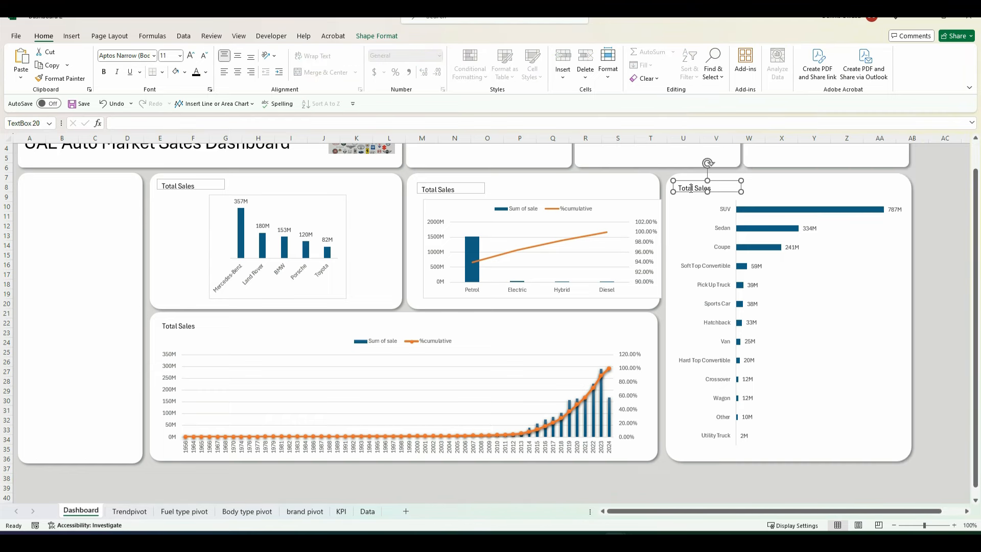
- Fit the fuel type chart inside its card and shift the card's "Total Sales" label left in line with the chart
left_click_drag(550, 199, 541, 201)
left_click_drag(413, 200, 410, 199)
left_click_drag(446, 183, 439, 184)
- Set the fuel type chart's area to no fill and its border to no line
right_click(607, 202)
left_click(653, 490)
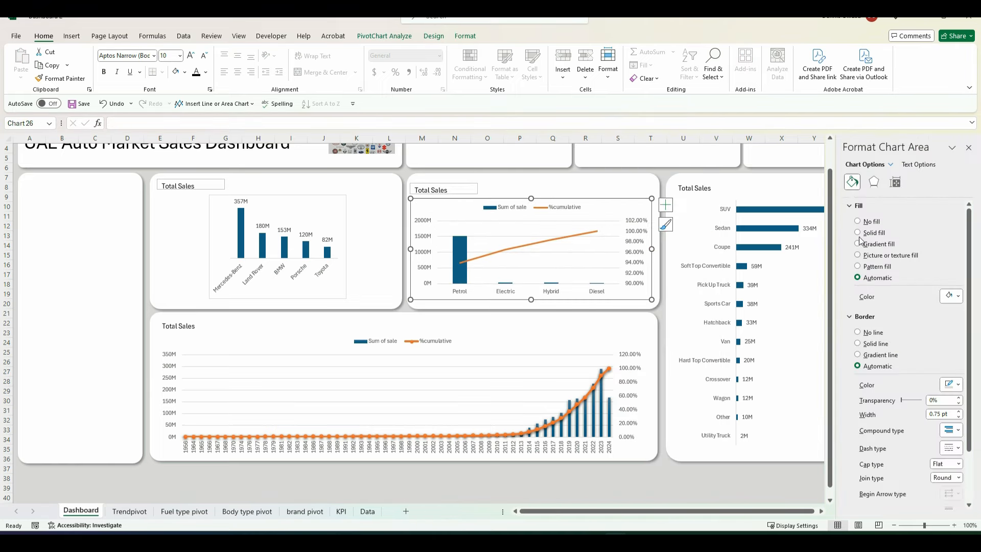
left_click(864, 222)
left_click(864, 311)
left_click(964, 149)
- Format the "Total Sales" label above the fuel type chart with no fill and no outline
left_click(467, 188)
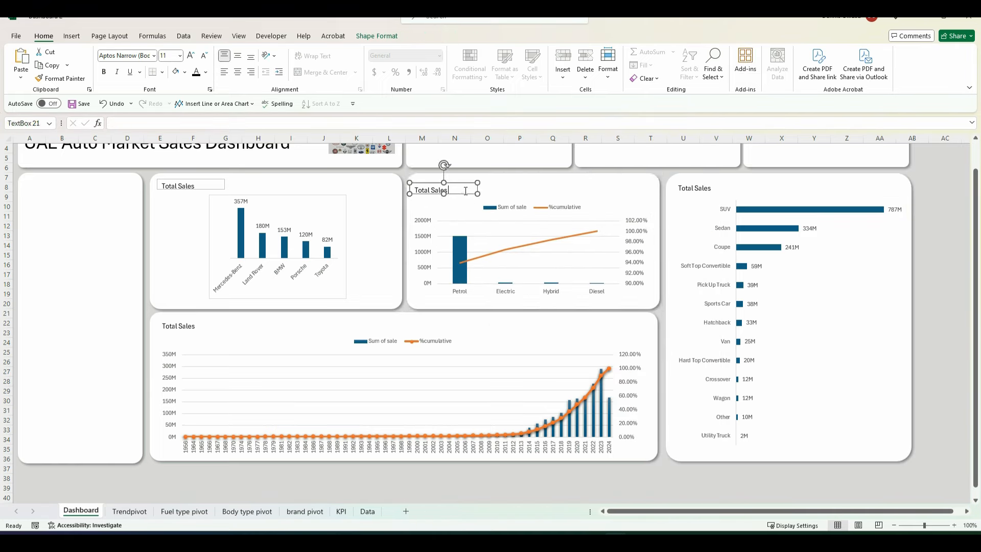
right_click(463, 190)
left_click(517, 407)
left_click(858, 222)
left_click(872, 301)
left_click(967, 147)
left_click(633, 297)
- Enlarge the car brand chart on all sides so that it fills its card below the label
left_click(374, 289)
left_click(211, 247)
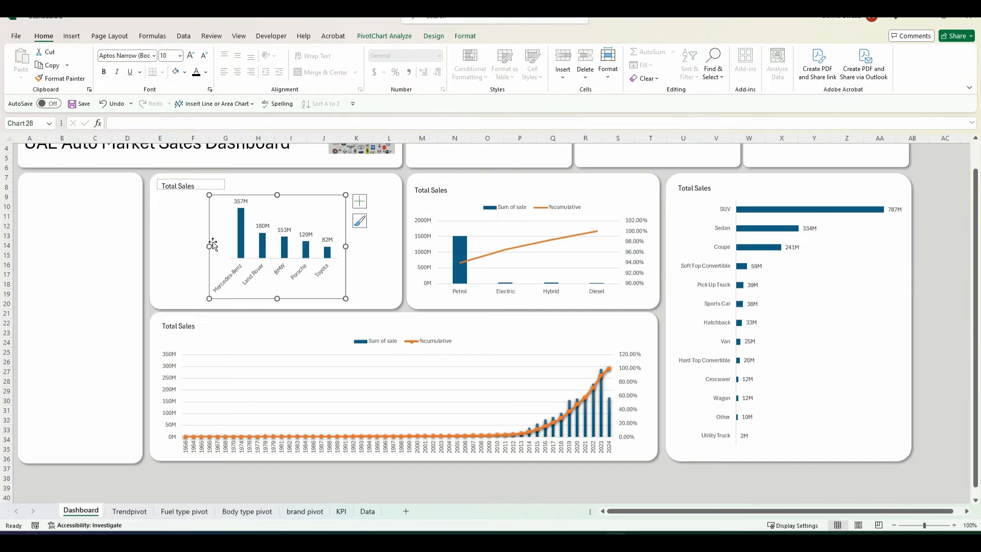
left_click_drag(210, 246, 156, 246)
left_click_drag(345, 247, 395, 246)
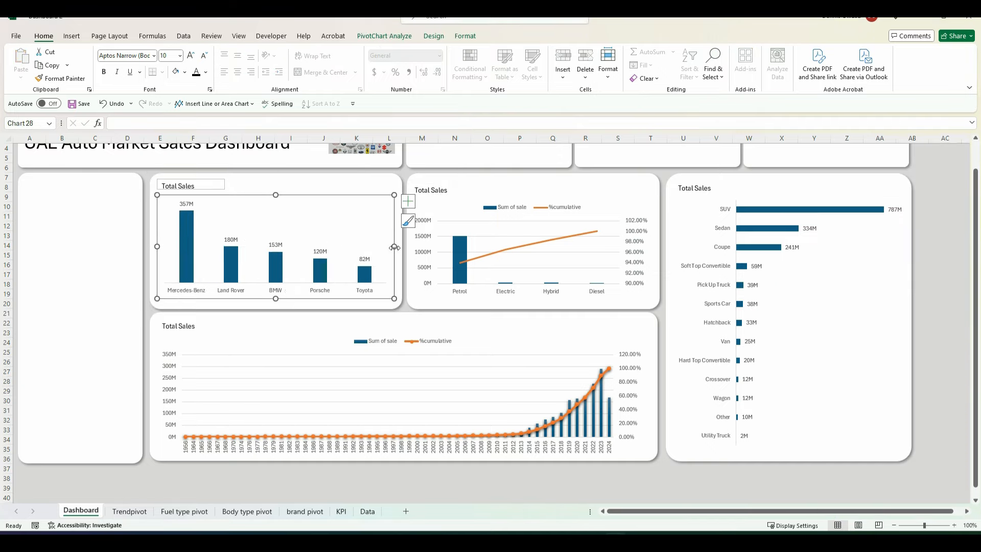
left_click_drag(276, 299, 277, 303)
left_click_drag(275, 195, 276, 192)
- Set the car brand chart's area to no fill and its border to no line
left_click(211, 177)
left_click(227, 198)
right_click(247, 196)
left_click(308, 486)
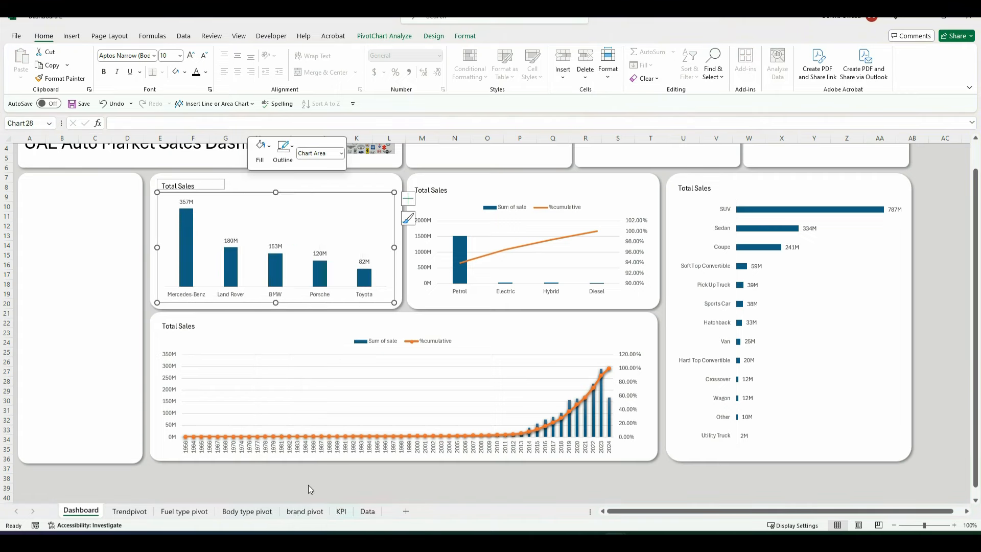
left_click(878, 312)
left_click(968, 148)
- Format the "Total Sales" label above the car brand chart with no fill and no outline
left_click(209, 179)
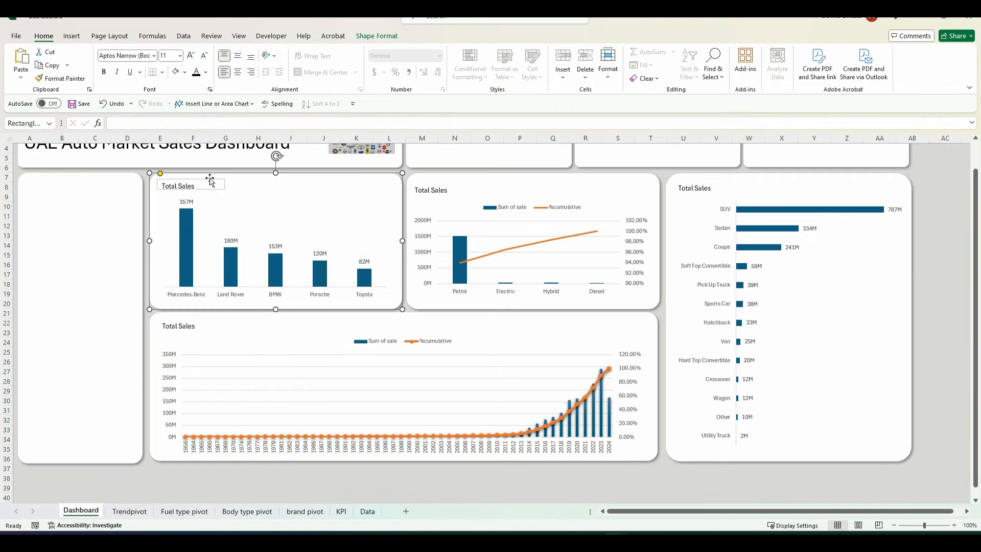
left_click(198, 187)
right_click(199, 187)
left_click(240, 409)
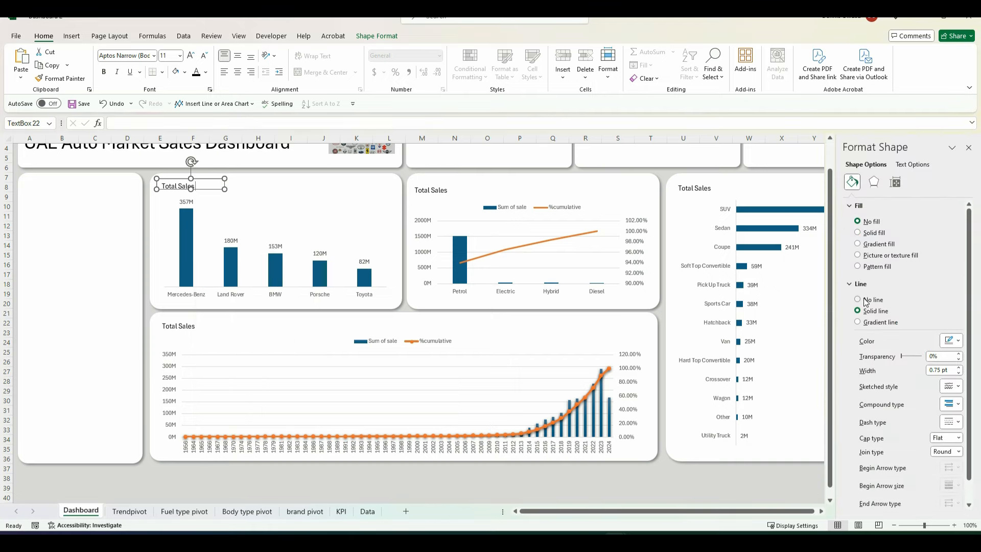
left_click(969, 145)
left_click(87, 290)
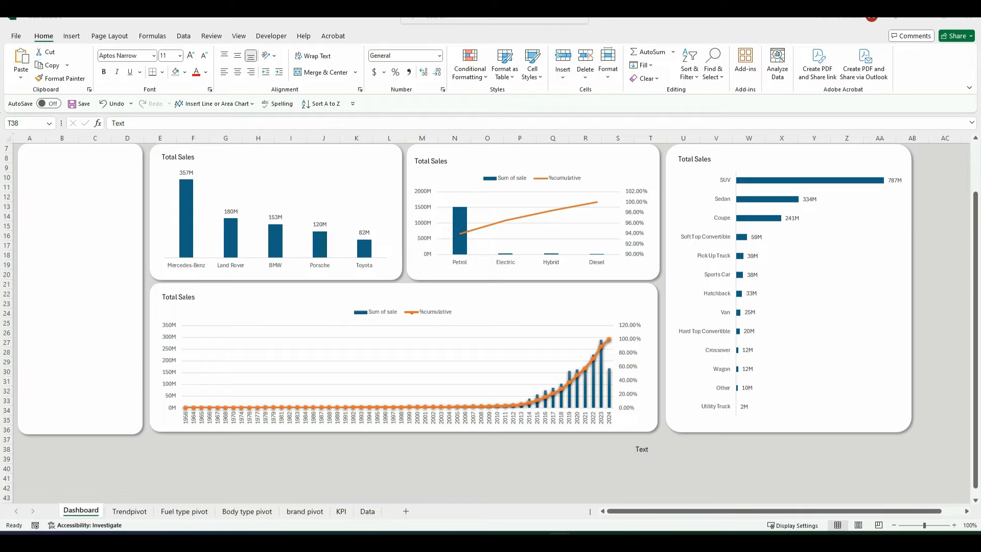
- Draw a text box beneath the "Total Sales" label in the first KPI card beside the banner
scroll(448, 294, "up", 2)
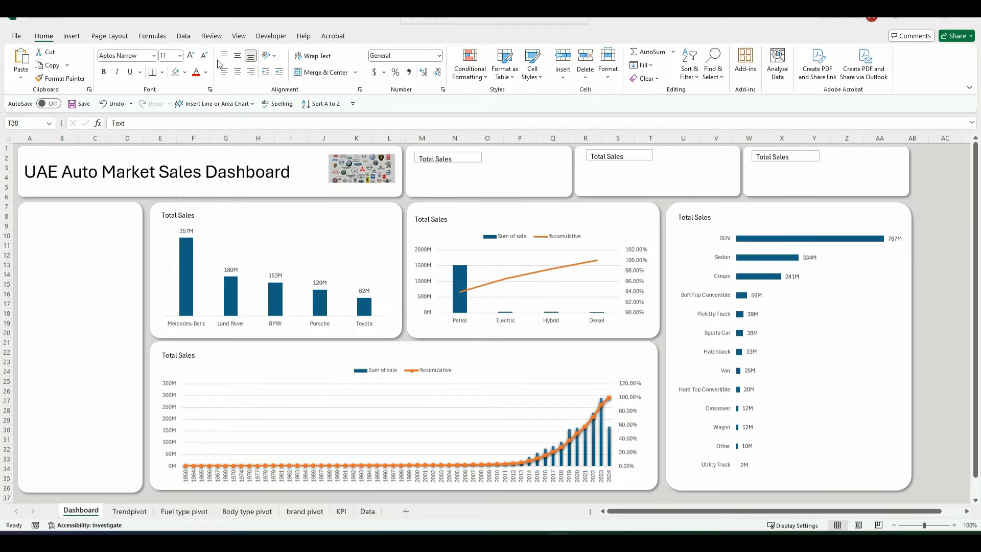
left_click(64, 36)
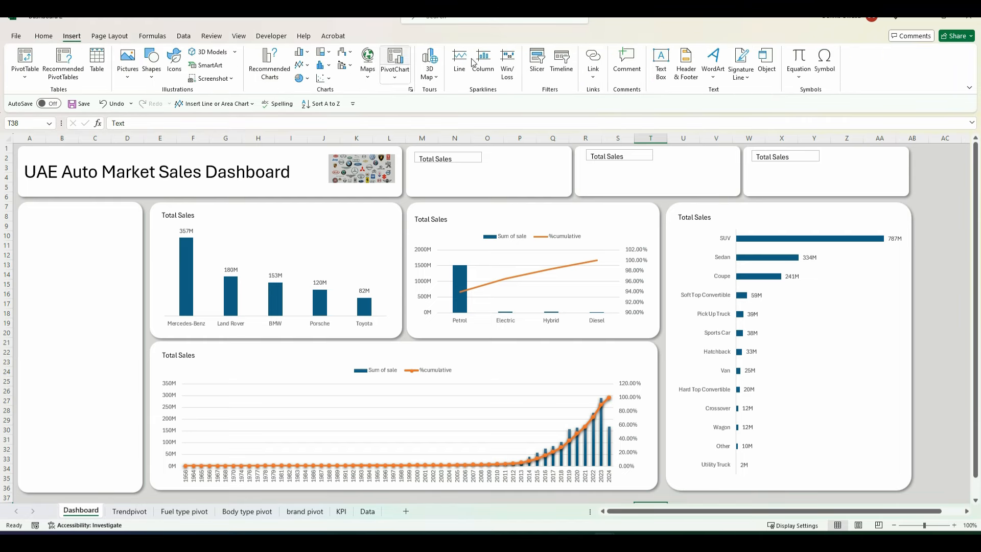
left_click(660, 64)
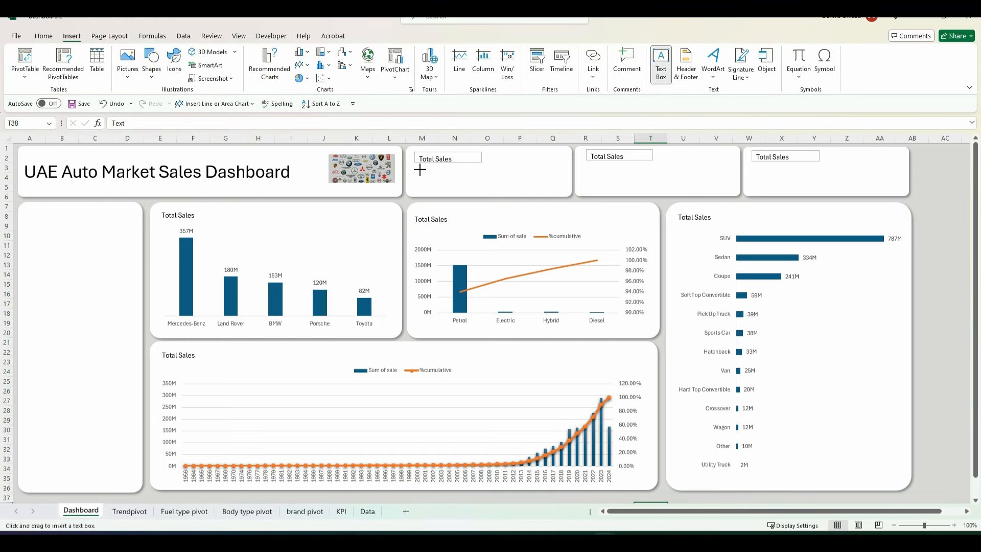
mouse_move(420, 170)
left_mouse_down()
mouse_move(498, 172)
mouse_move(524, 188)
left_mouse_up()
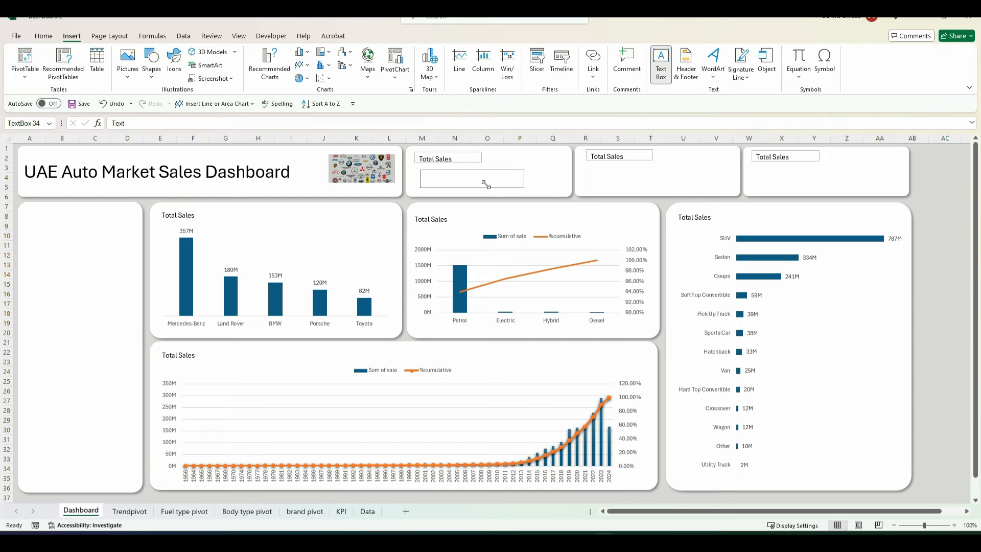
- Link the new text box to the sum of sales with the formula =KPI!A4
left_click(144, 123)
type("=")
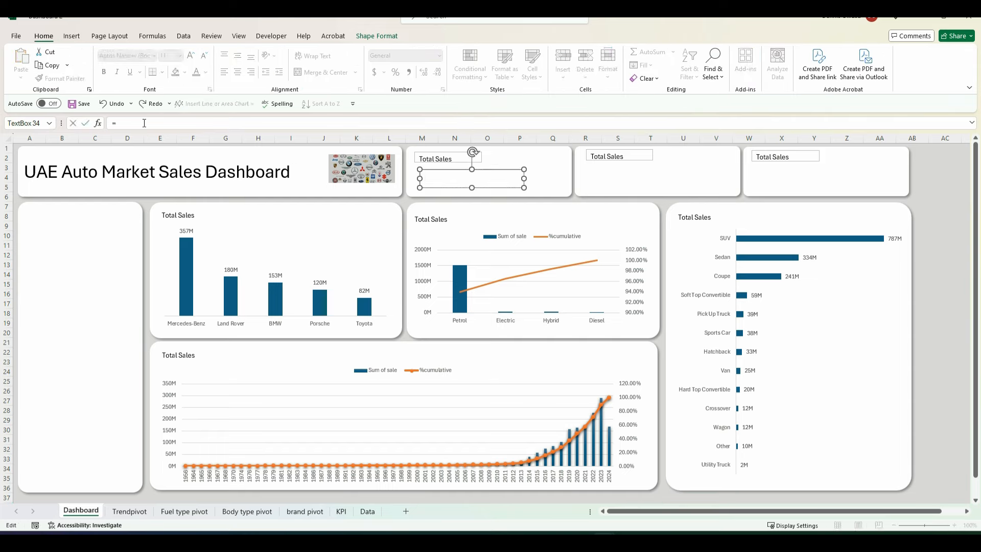
left_click(343, 512)
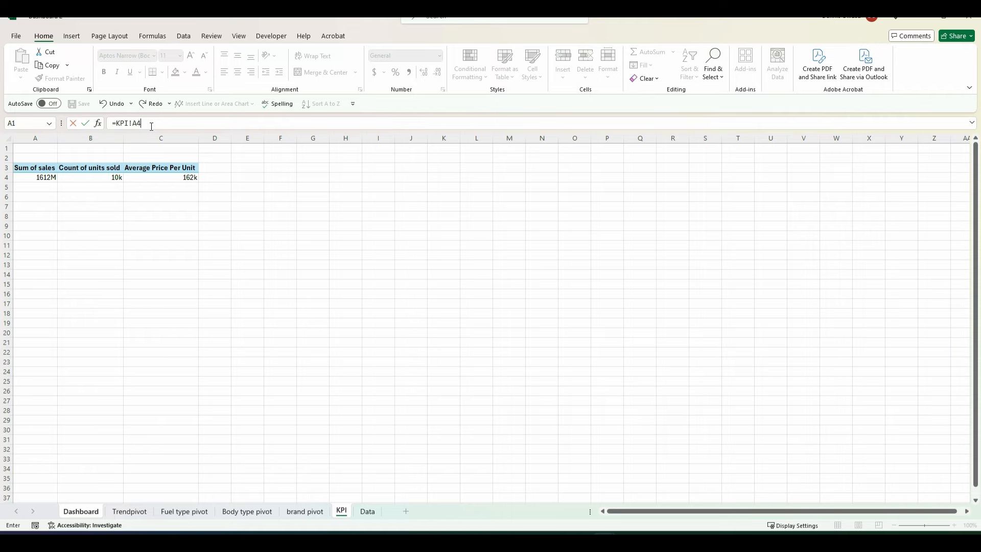
key("Return")
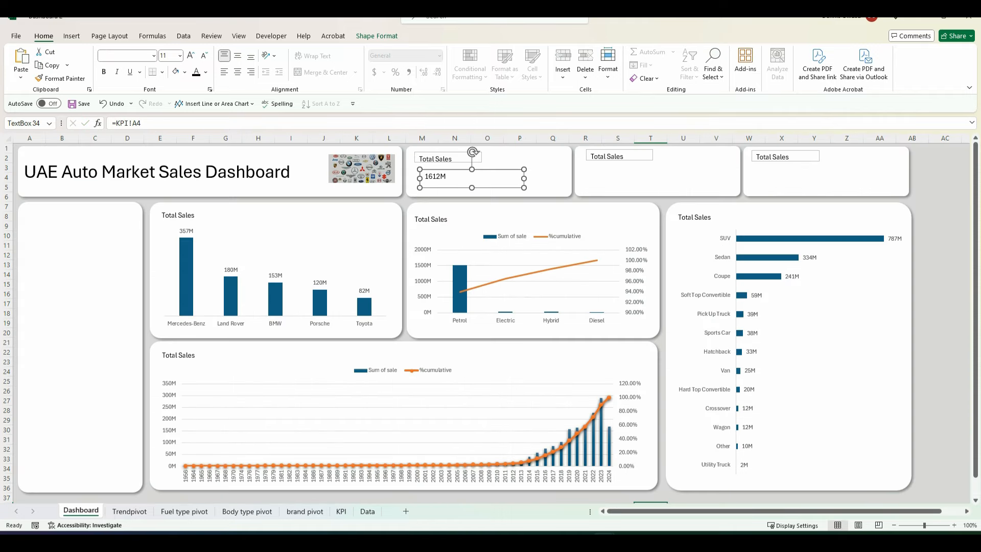
left_click(559, 541)
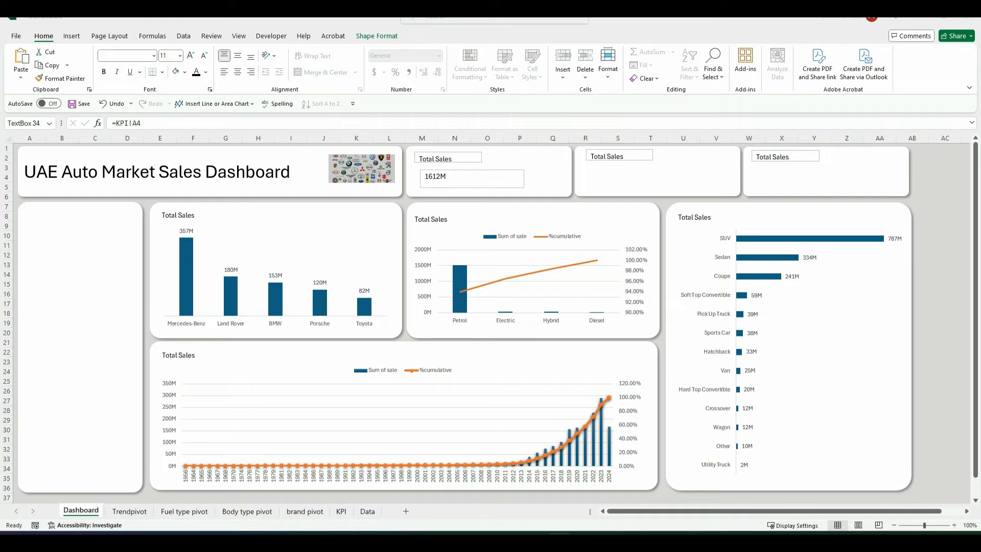
- Set the sales value's font size to 28, make its text box taller and move it toward the middle of the card
left_click(447, 179)
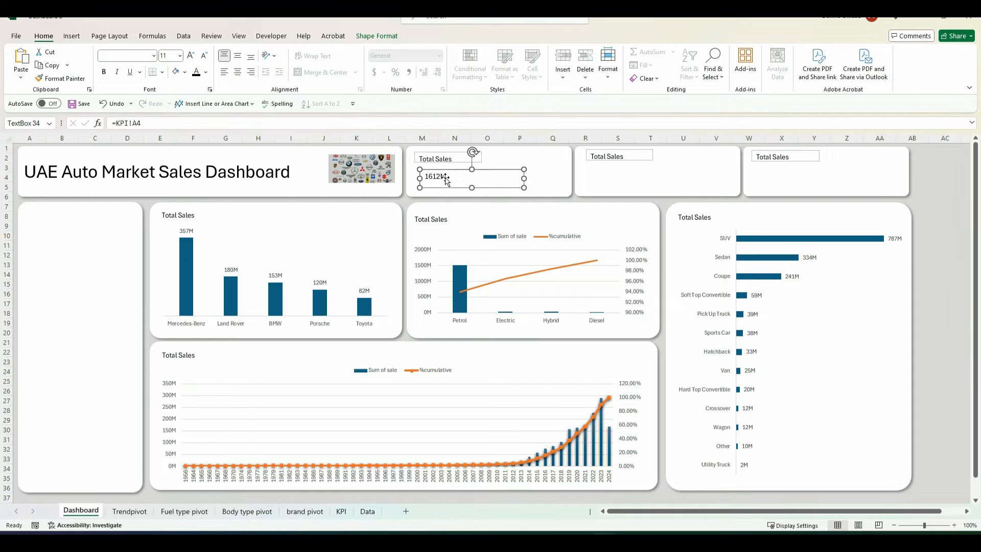
left_click(191, 55)
left_click(191, 55)
left_click(191, 55)
left_click(191, 55)
left_click(191, 55)
left_click(191, 55)
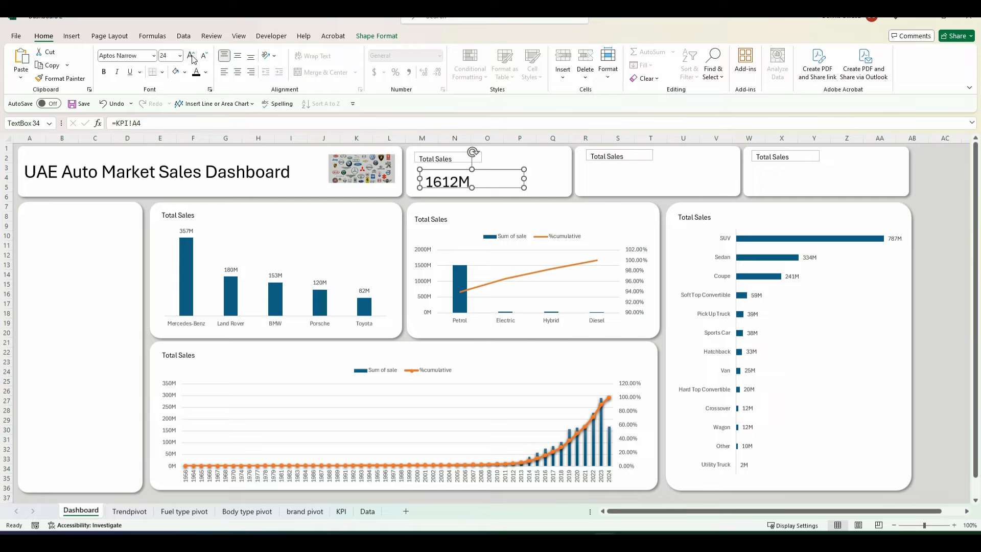
left_click(191, 55)
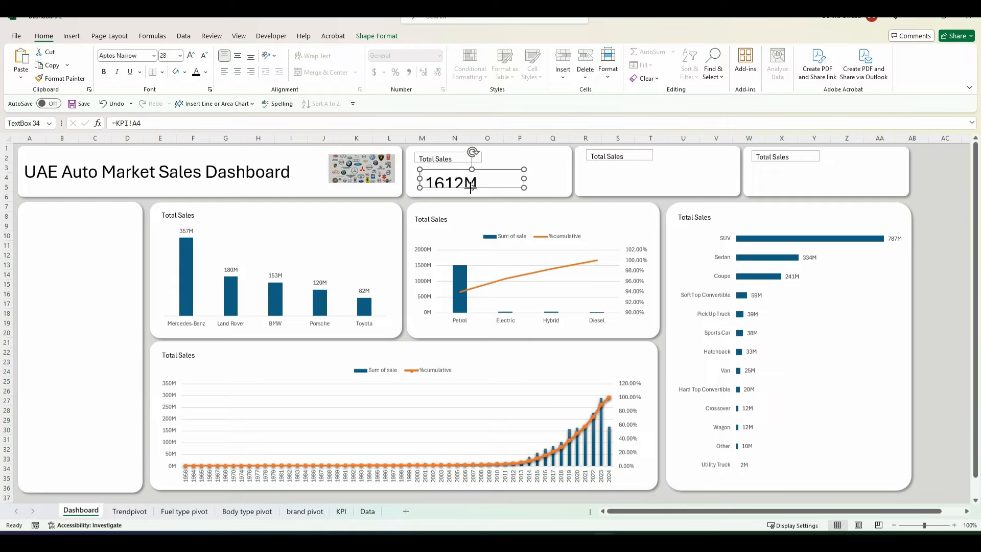
left_click_drag(464, 169, 499, 163)
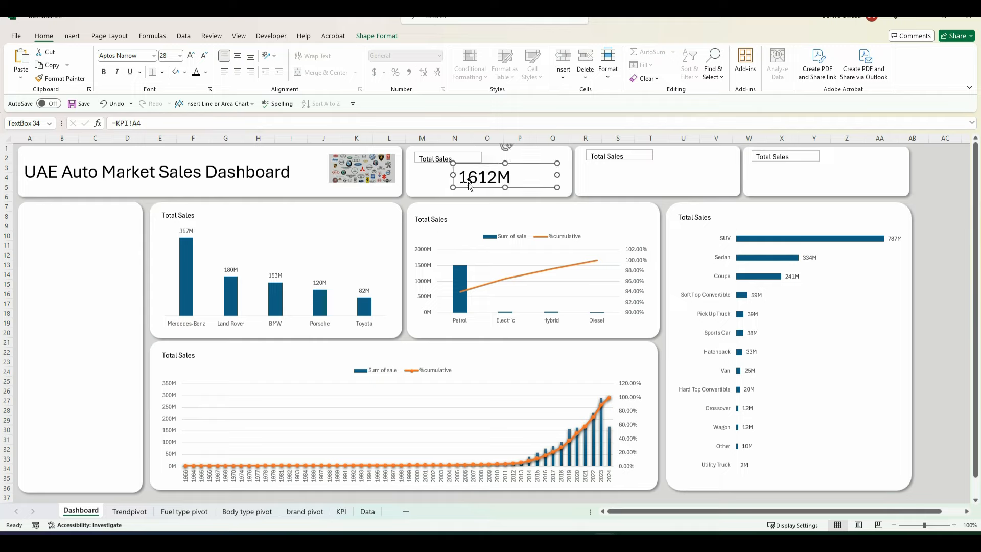
- Copy the linked sales text box into the second and third KPI cards
left_click(559, 542)
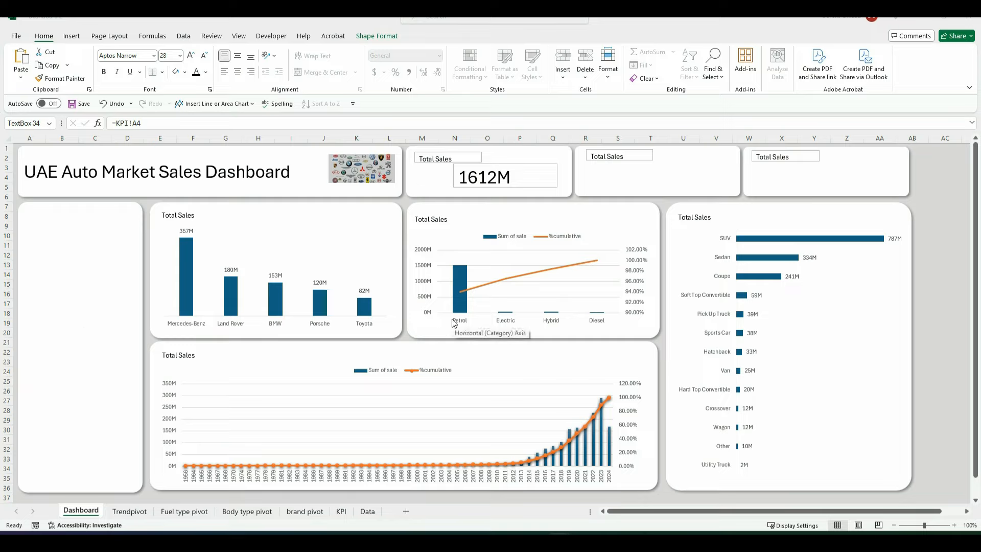
left_click(531, 164)
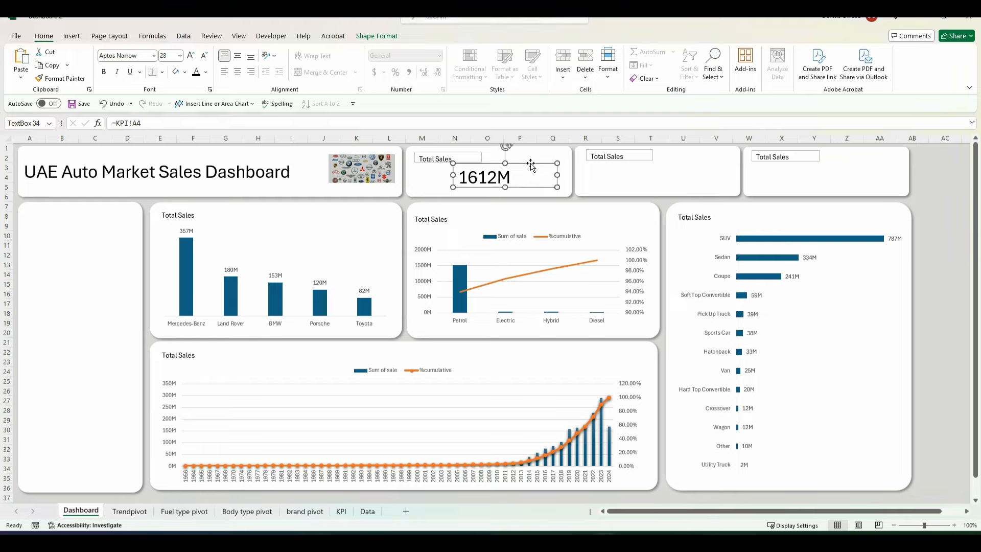
left_click_drag(532, 167, 851, 178)
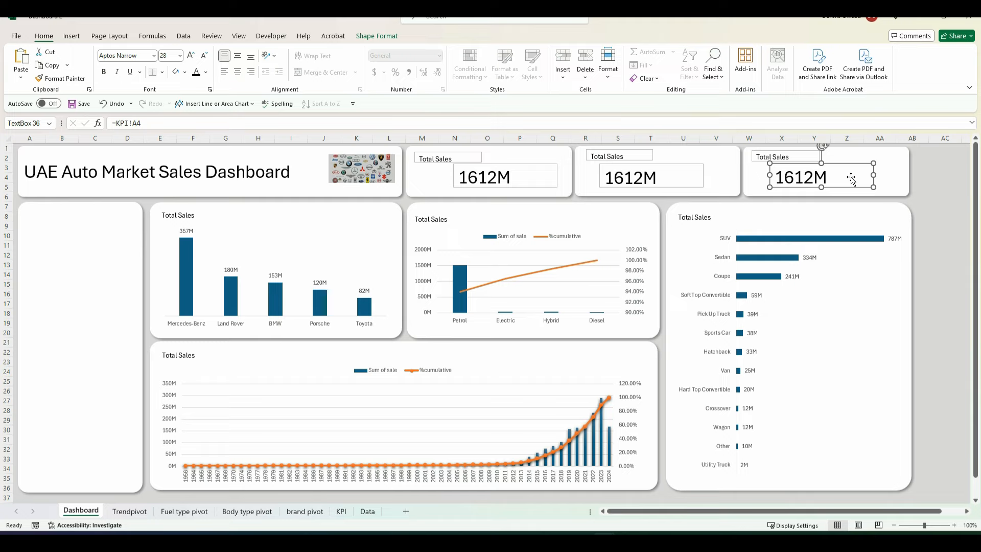
- Link the second KPI card's value box to =KPI!B4 and the third card's to =KPI!C4
left_click(657, 176)
double_click(137, 123)
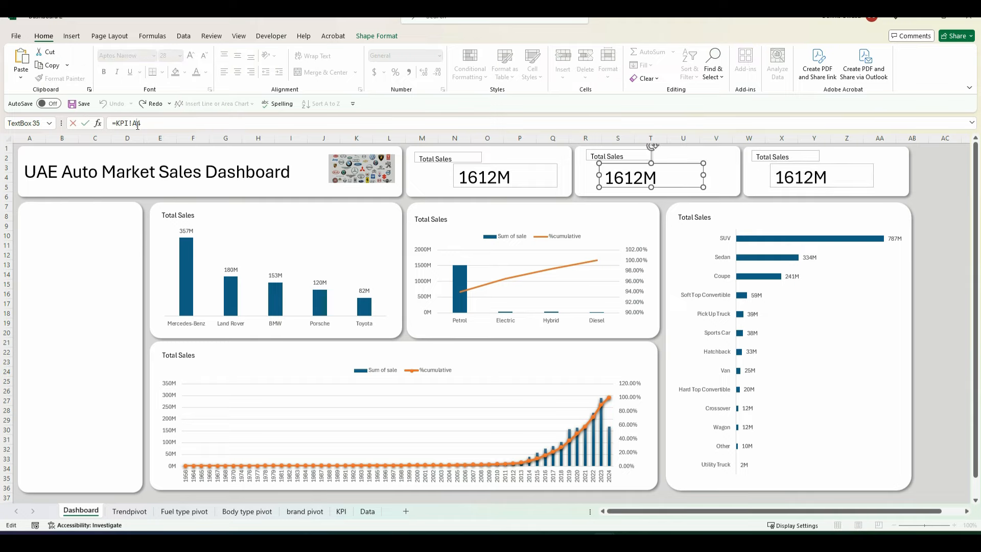
type("B")
key("Return")
key("Tab")
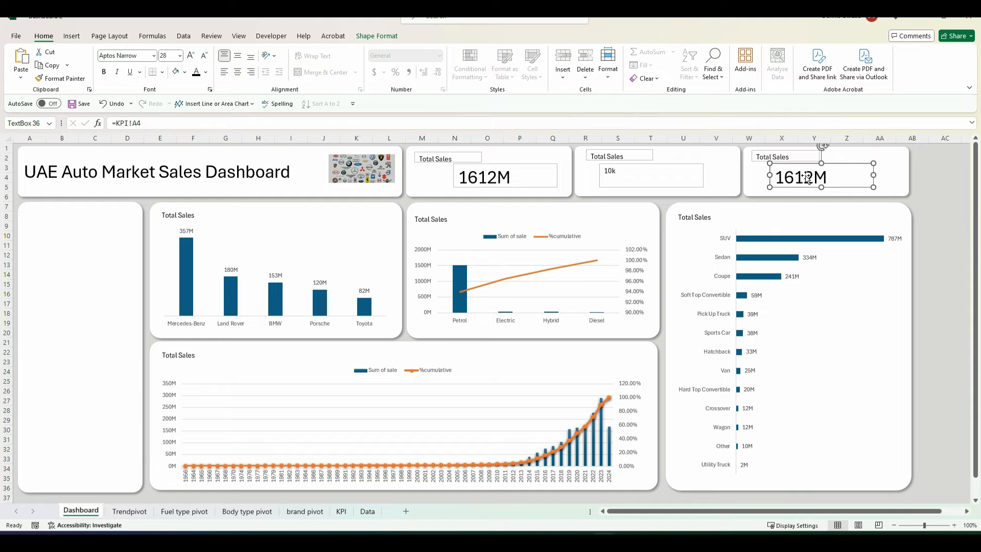
double_click(138, 123)
type("C4")
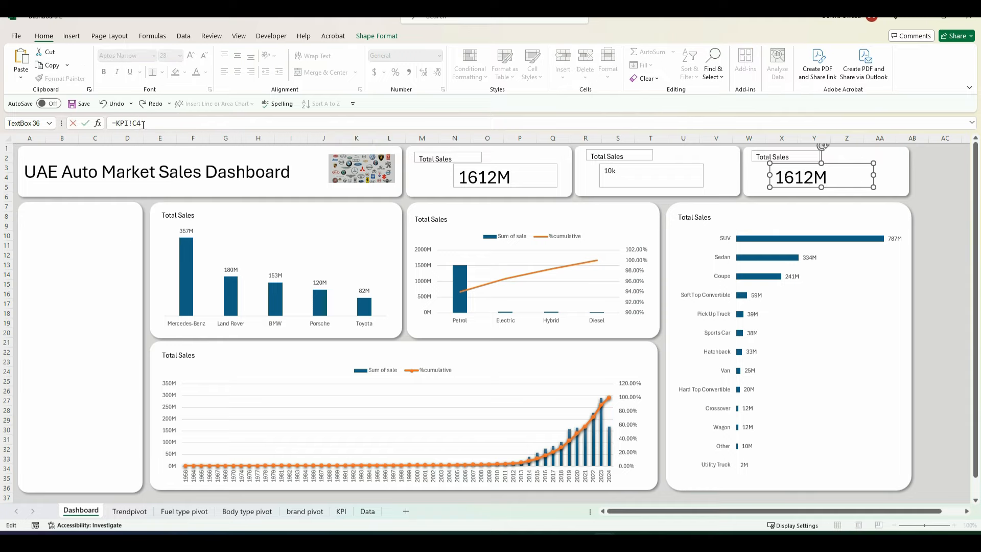
key("Return")
- Copy the first KPI value's text formatting onto the values in the second and third KPI cards
key("Tab")
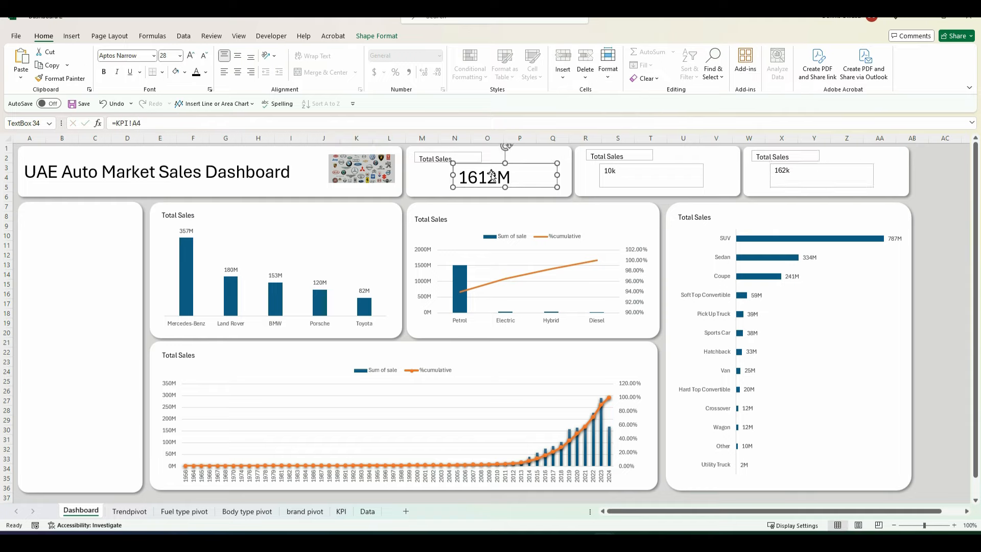
left_click(69, 79)
left_click(612, 176)
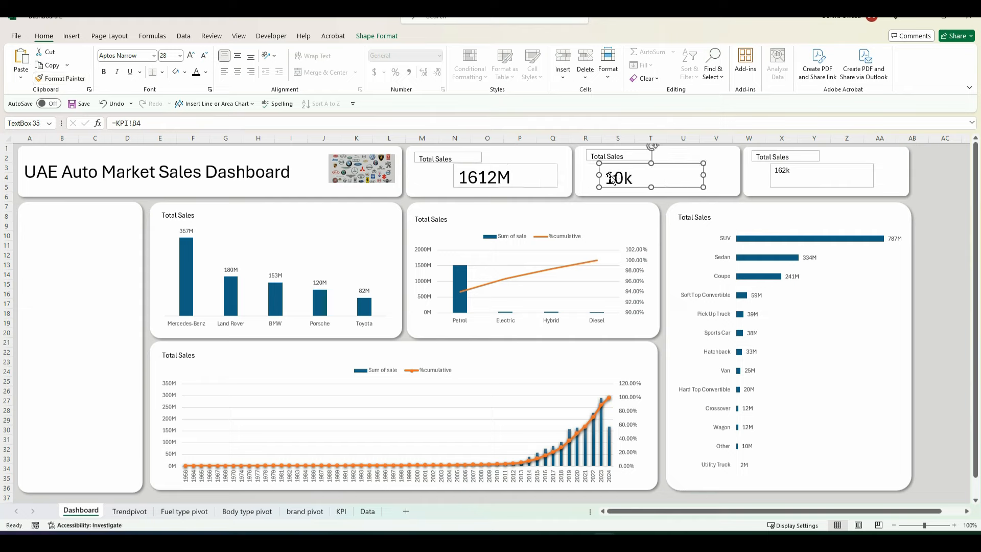
left_click(63, 78)
left_click(782, 173)
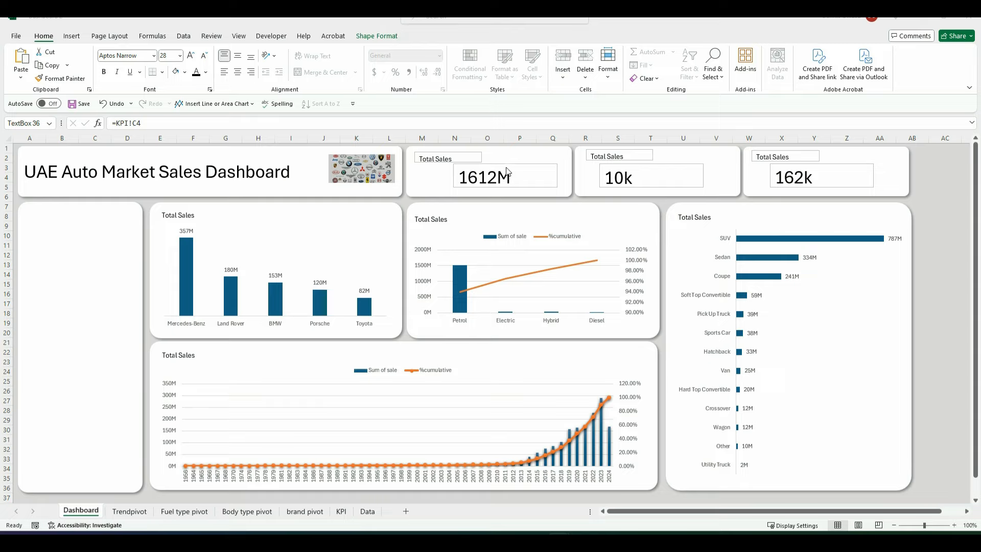
- Shift the first KPI card's value toward the middle, and remove the fill and outline from its value box and Total Sales label
left_click_drag(502, 169, 511, 169)
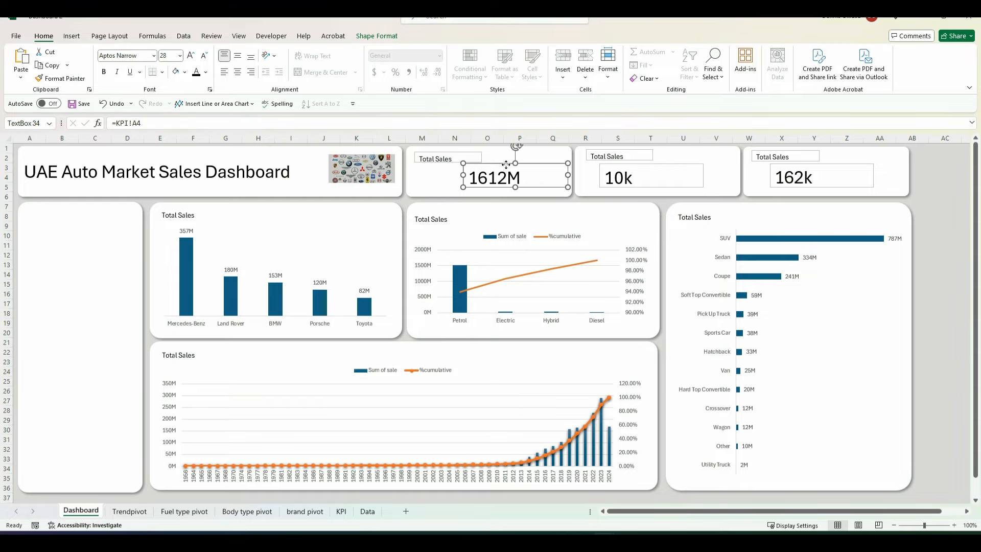
right_click(507, 166)
left_click(548, 451)
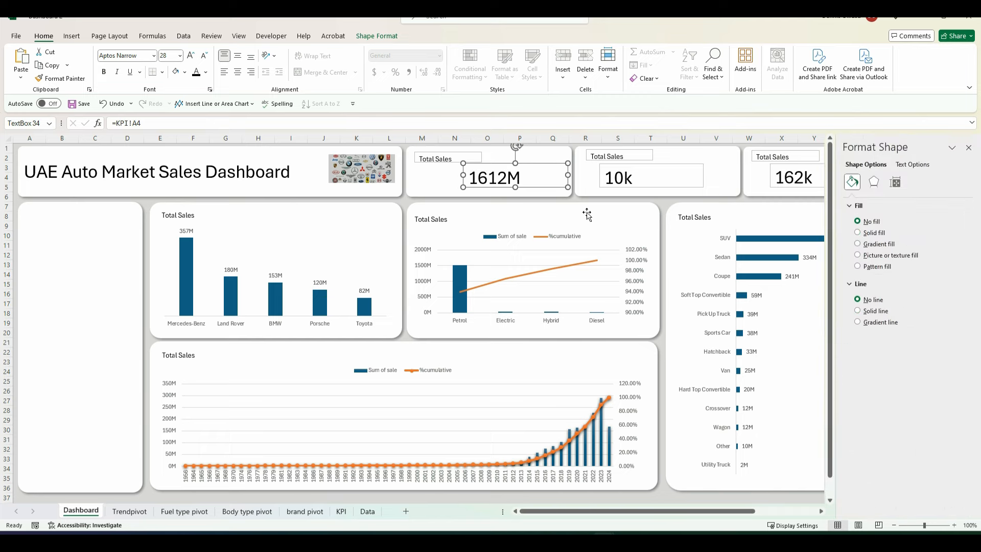
left_click(450, 154)
left_click(449, 153)
left_click(865, 222)
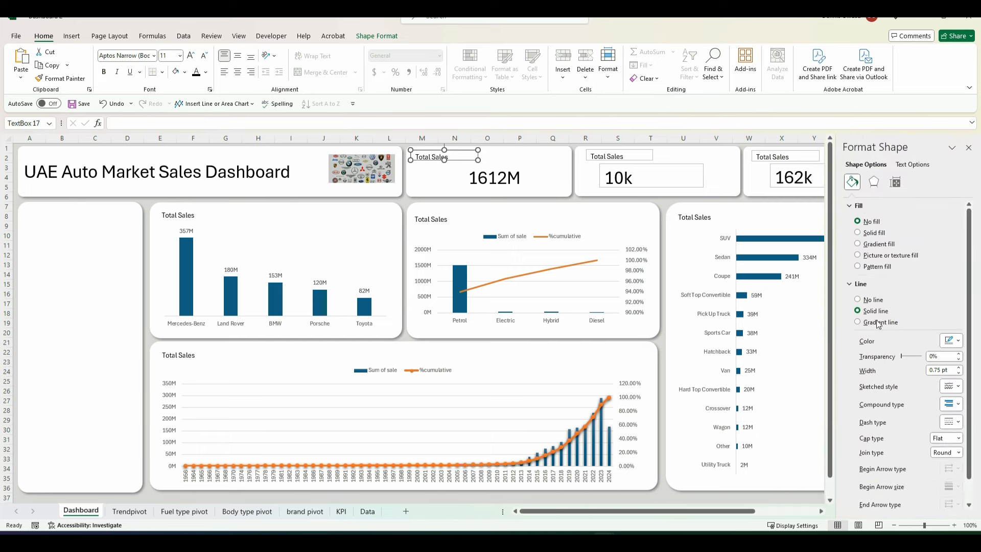
- Move the second KPI card's value toward the card's middle and set its text box to no fill and no line
left_click_drag(652, 177, 680, 177)
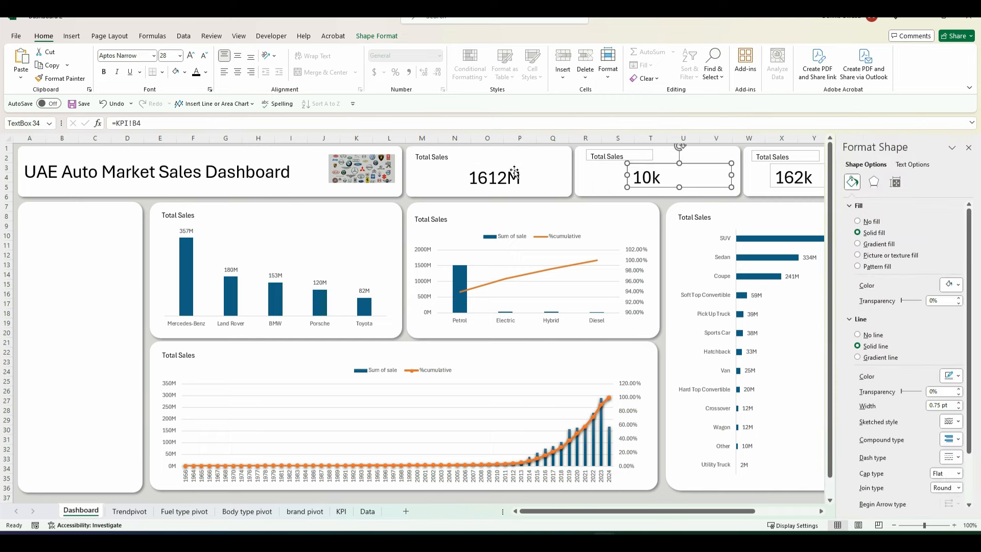
left_click(493, 158)
left_click_drag(493, 158, 492, 158)
left_click_drag(663, 163, 674, 160)
left_click(865, 222)
left_click(868, 305)
- Remove the fill and outline from the second KPI card's label and nudge it into line with the card's upper edge
left_click(608, 155)
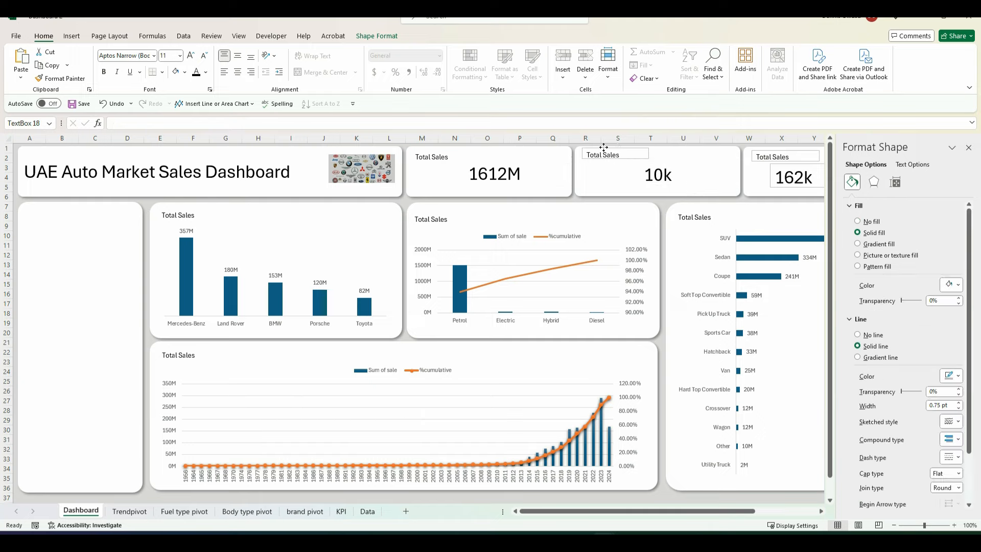
left_click(857, 221)
left_click(865, 299)
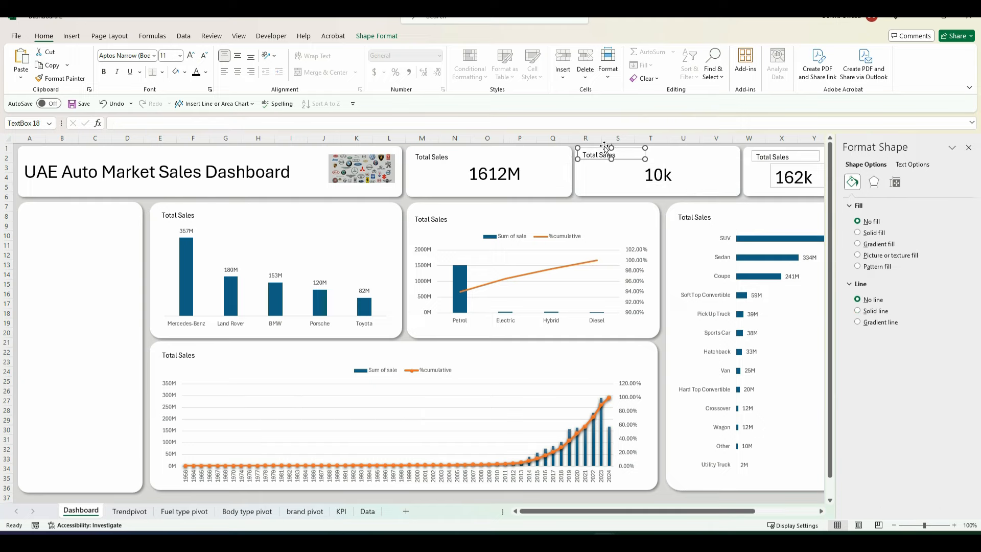
left_click_drag(600, 147, 602, 148)
- Move the third KPI card's value toward the middle of the card and nudge its label into position
left_click(785, 171)
left_click_drag(778, 163, 842, 164)
left_click(968, 148)
left_click(788, 152)
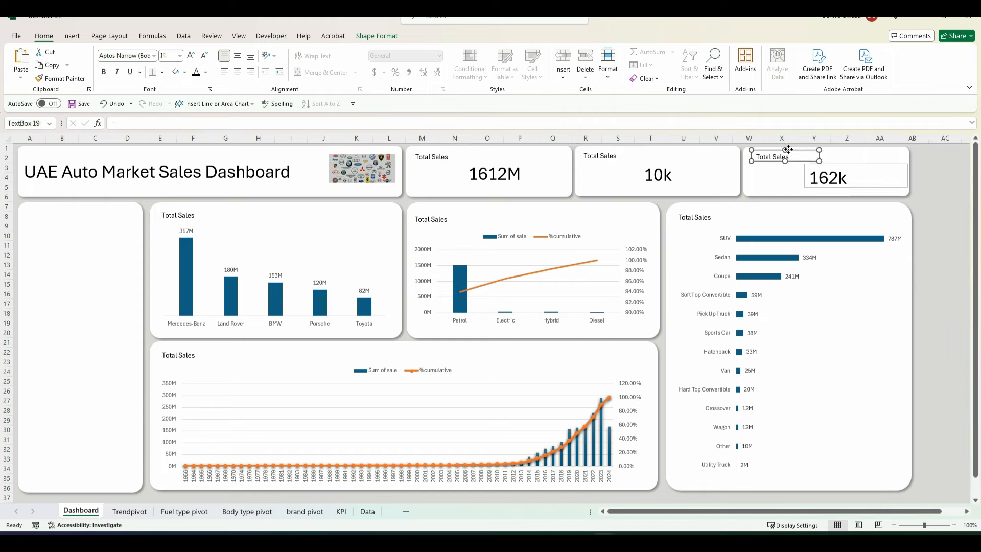
left_click_drag(788, 150, 786, 150)
- Set the third KPI card's value box and label to no fill and no line
left_click(828, 172)
right_click(831, 165)
left_click(863, 440)
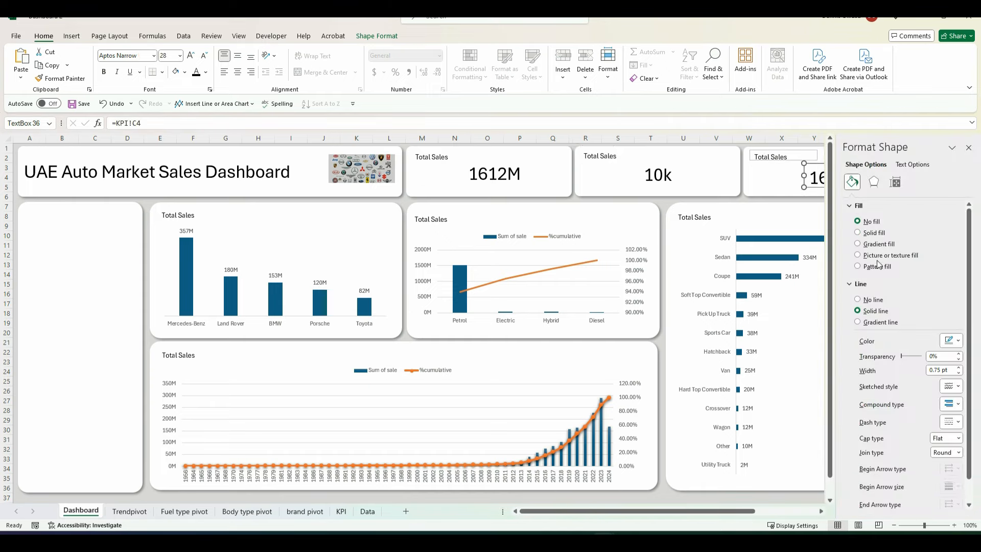
left_click(784, 151)
left_click(871, 222)
left_click(872, 300)
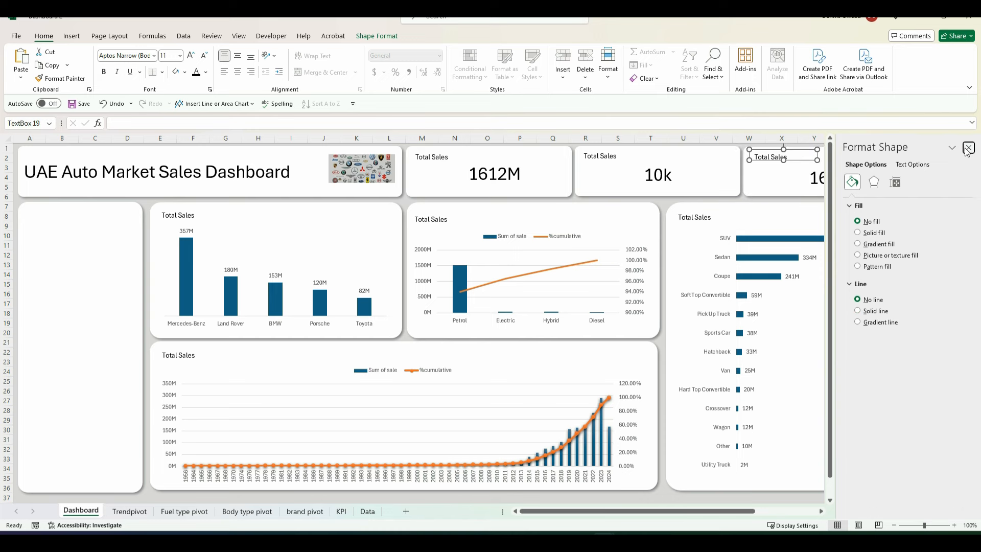
left_click(967, 147)
left_click(945, 197)
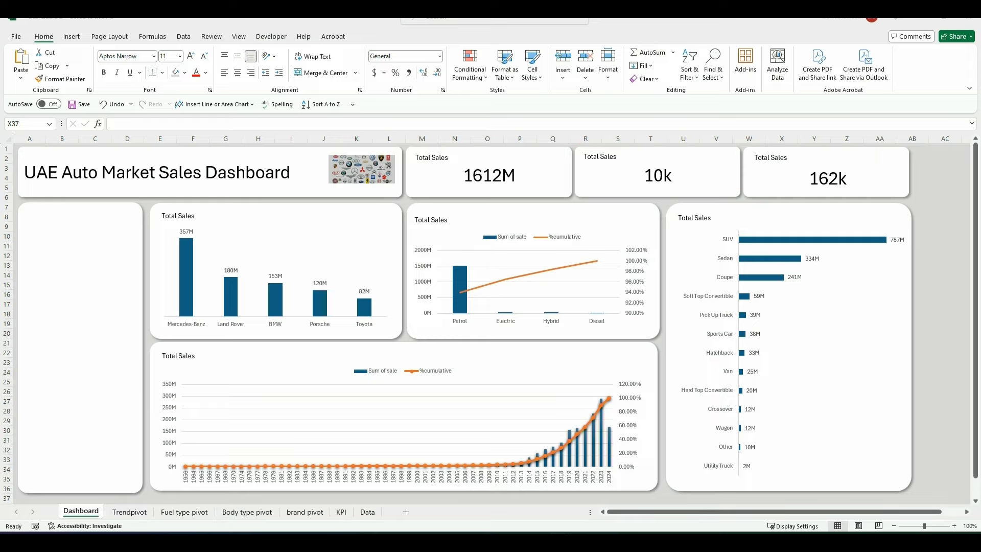
- Change the yearly trend chart's label to Total Sales Per Year
left_click(198, 356)
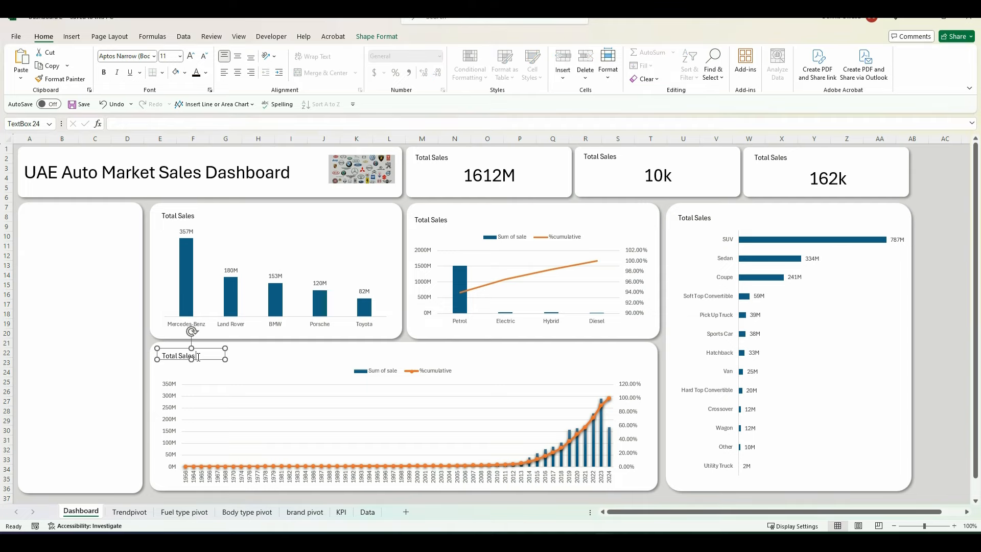
type("Per Year")
left_click(232, 361)
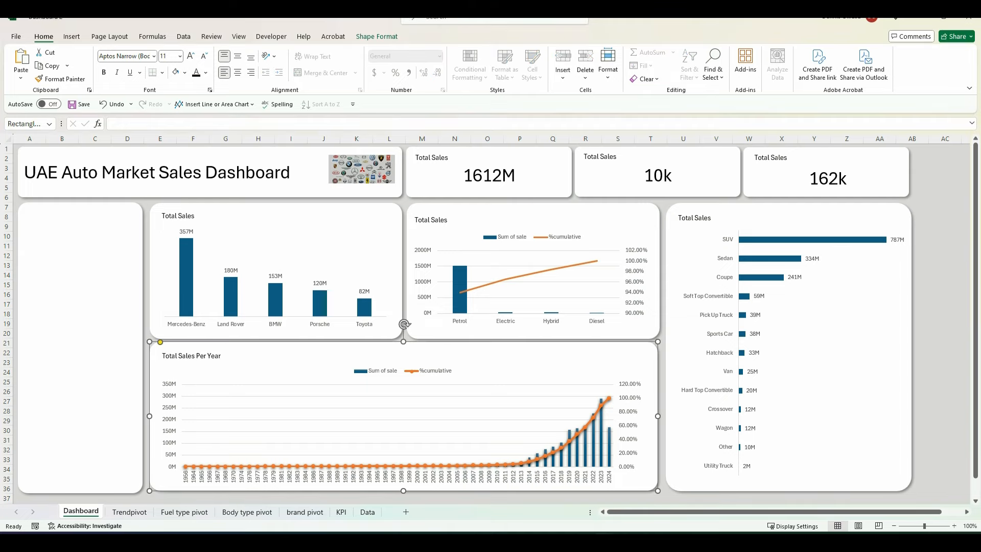
- Change the body type chart's label to Sales Per Body Type and widen its text box to fit on one line
left_click(713, 217)
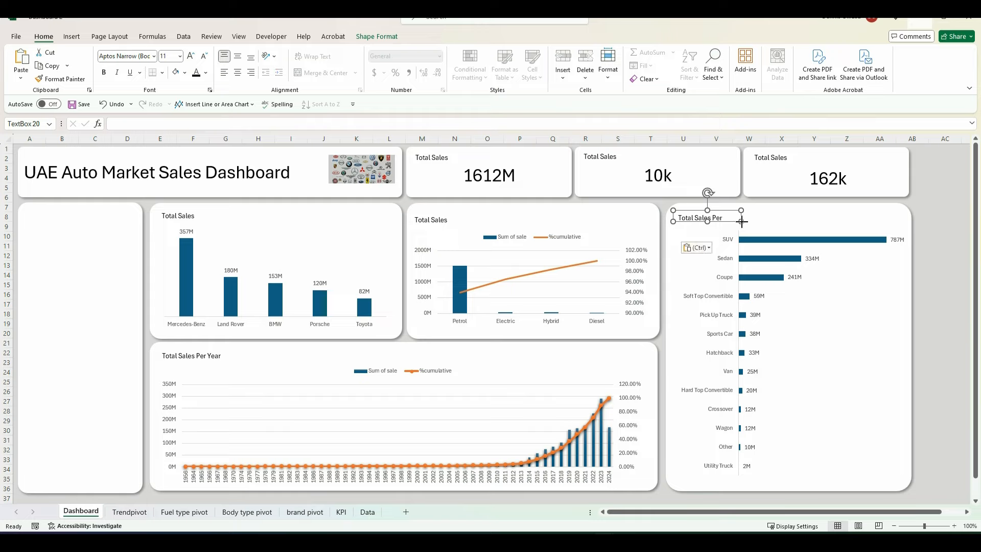
left_click_drag(741, 221, 756, 221)
left_click(115, 104)
left_click(712, 217)
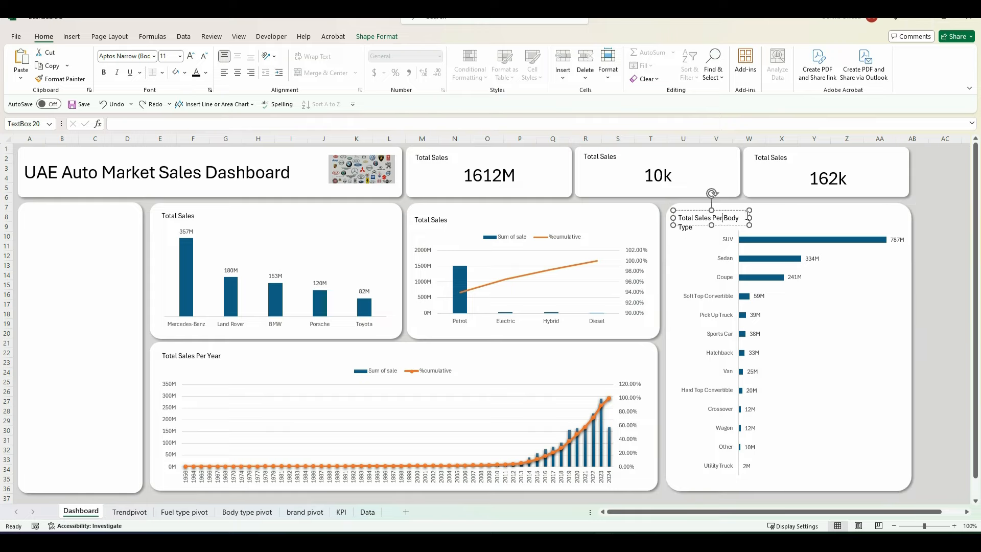
type("Type")
key("BackSpace")
key("BackSpace")
key("BackSpace")
key("BackSpace")
key("BackSpace")
key("BackSpace")
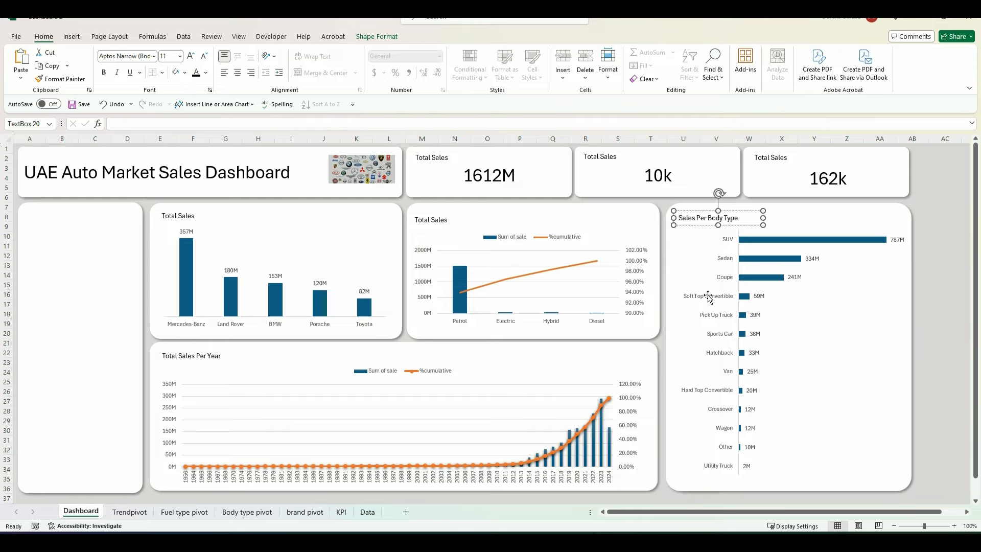
- Change the fuel type chart's label to Sales Per Fuel Type, Transmission and enlarge its text box to fit
left_click(450, 220)
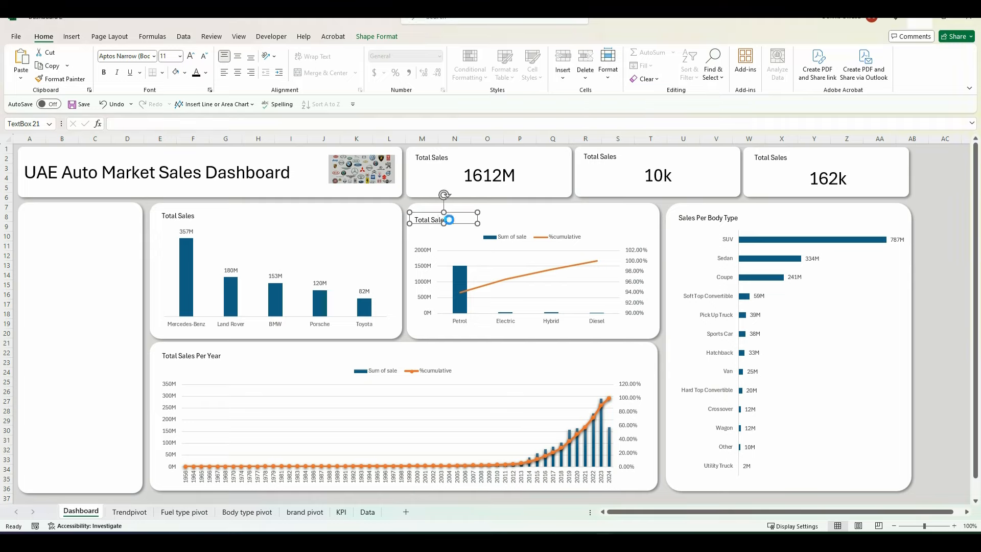
type("Per Fuel Type.")
left_click_drag(477, 218, 545, 207)
left_click(433, 215)
key("BackSpace")
key("BackSpace")
key("BackSpace")
key("BackSpace")
key("BackSpace")
key("BackSpace")
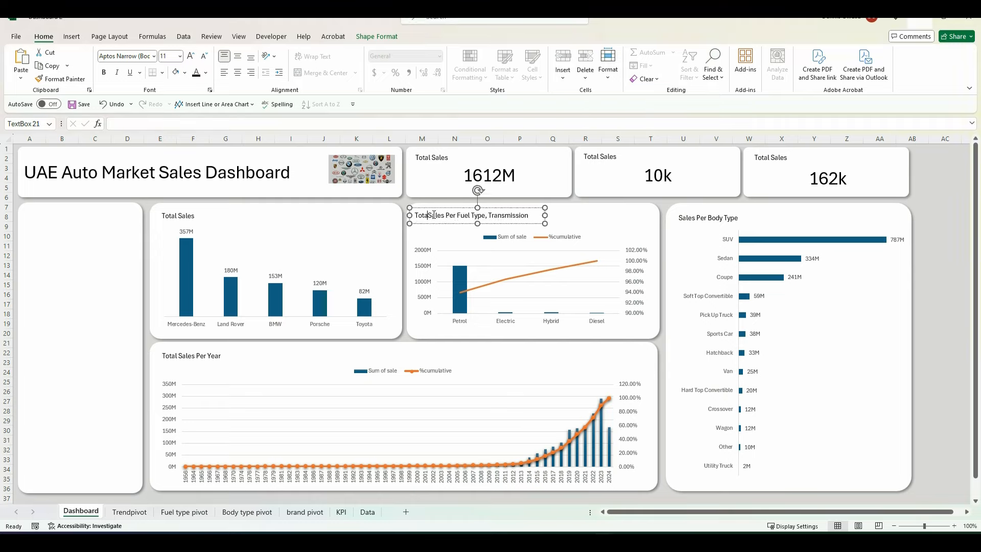
left_click(574, 219)
- Change the brand chart's label to Sales Per Top 5 Selling Brands, with its text box widened to fit
left_click(196, 215)
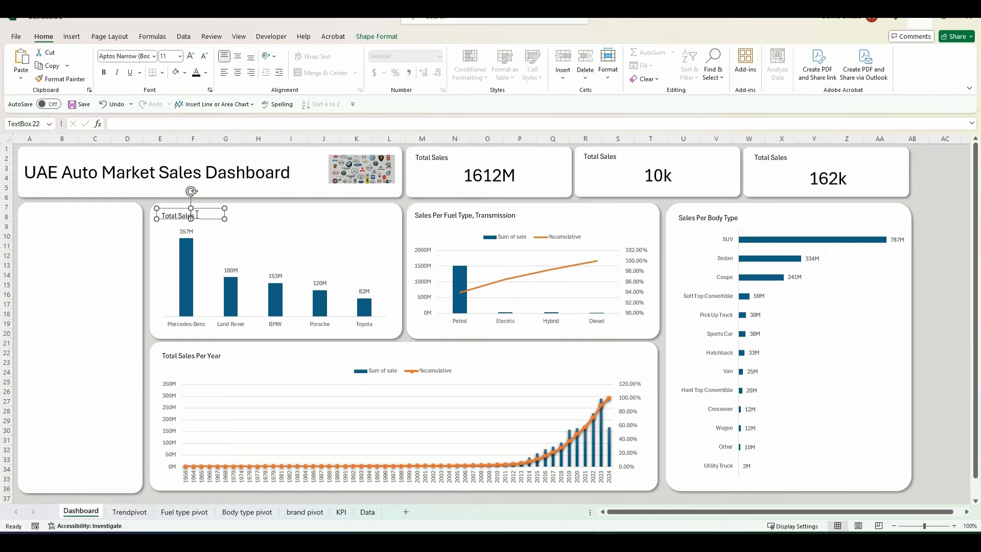
type("Per Top 5 Selling Brands")
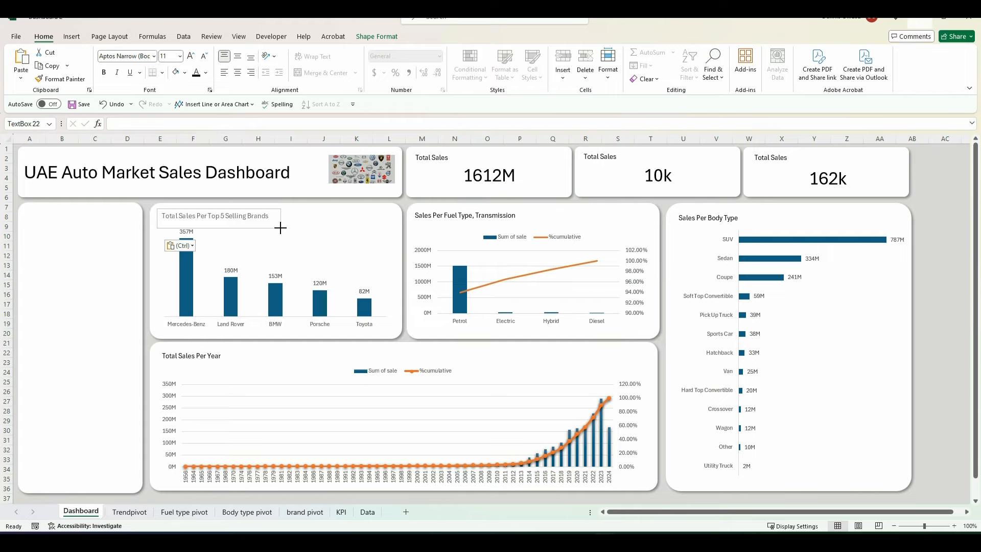
left_click(181, 214)
key("BackSpace")
key("BackSpace")
key("BackSpace")
key("BackSpace")
key("BackSpace")
key("BackSpace")
left_click(559, 148)
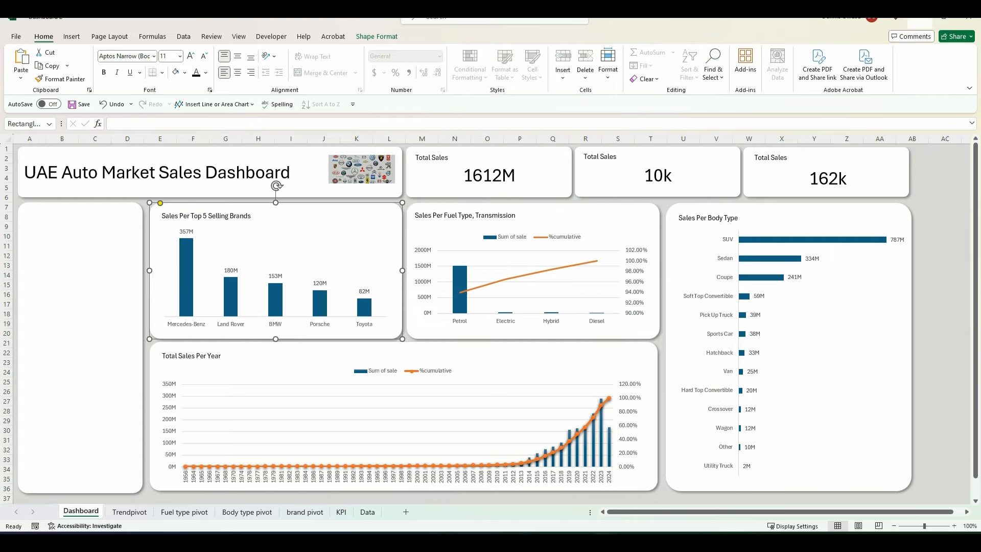
- Change the second KPI card's label to Total Units Sold
left_click(617, 156)
key("BackSpace")
key("BackSpace")
key("BackSpace")
key("BackSpace")
key("BackSpace")
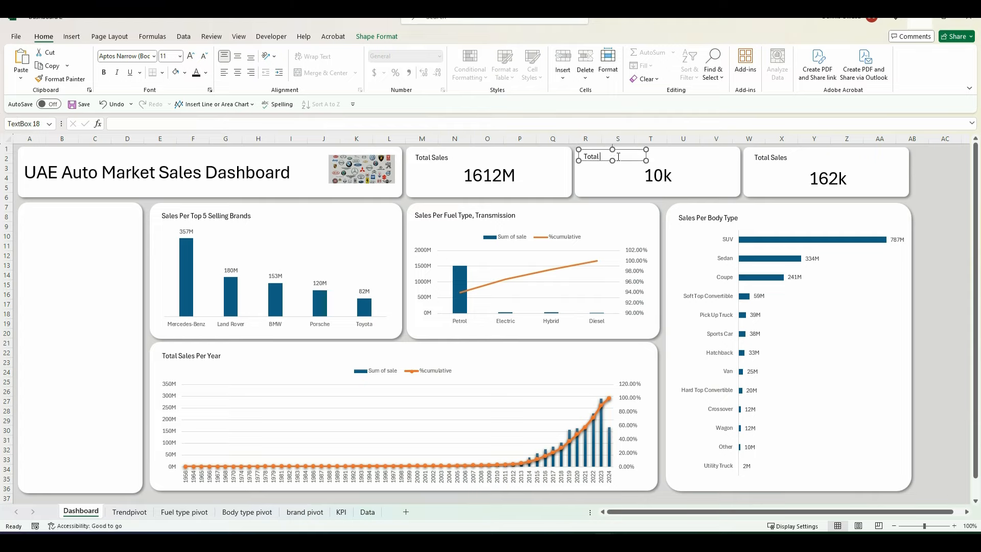
type("Total Units Sold")
left_click(601, 156)
key("BackSpace")
key("BackSpace")
key("BackSpace")
key("BackSpace")
key("BackSpace")
key("BackSpace")
- Change the third KPI card's label to Average Price Per Unit and widen its text box
left_click(782, 157)
key("BackSpace")
key("BackSpace")
key("BackSpace")
key("BackSpace")
key("BackSpace")
key("BackSpace")
key("BackSpace")
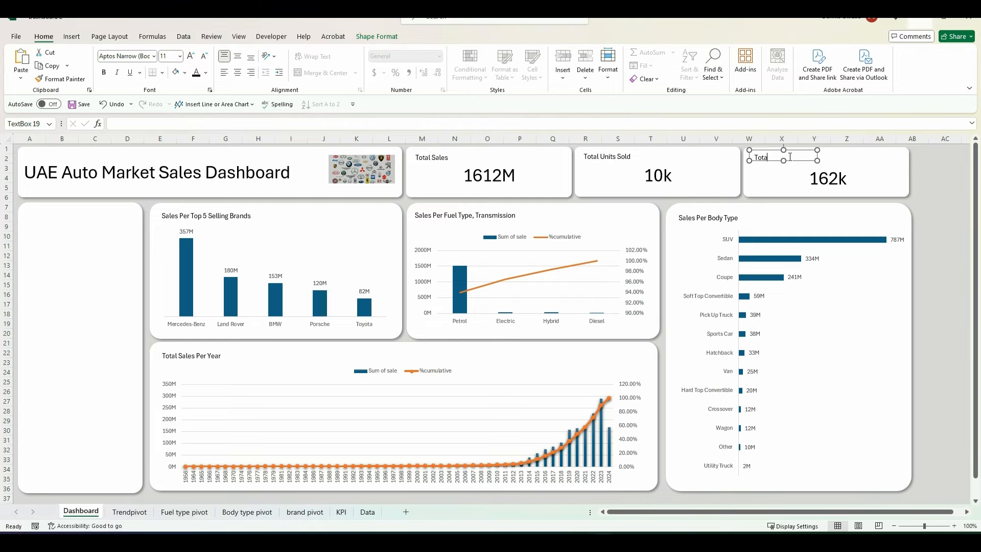
type("Average Price Per Unit")
left_click_drag(817, 149, 831, 149)
left_click(940, 199)
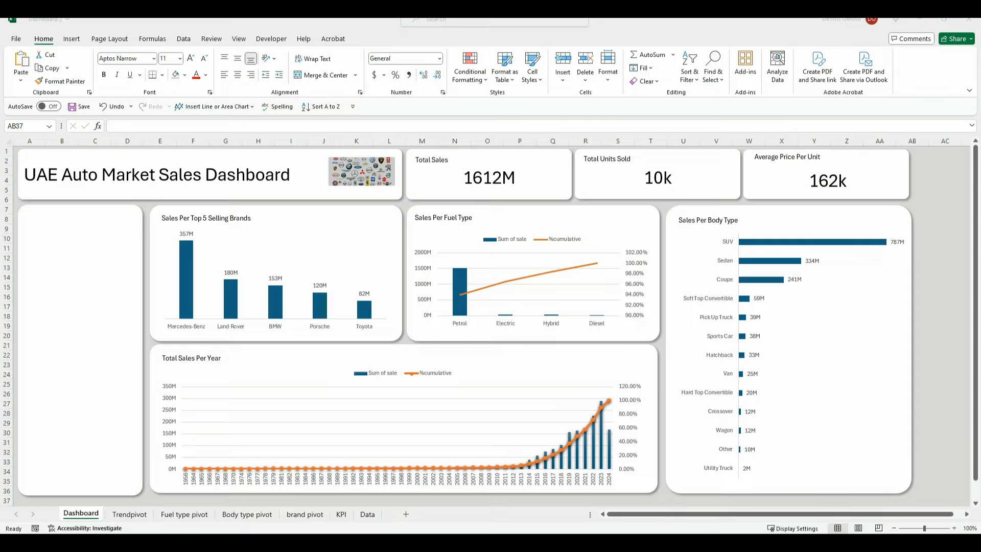
- Insert slicers for year, transmission_type and seller_type from the top 5 selling brands pivot chart
left_click(235, 248)
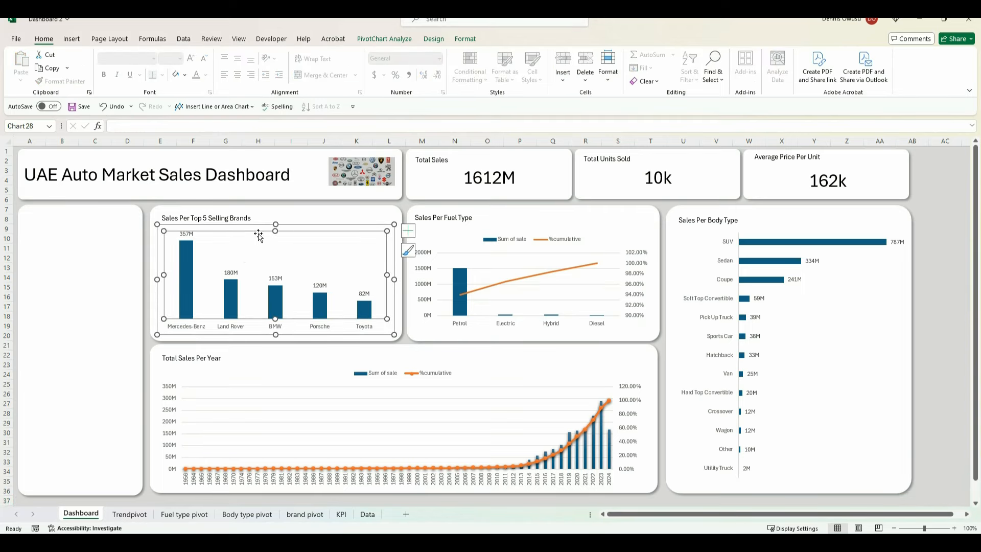
left_click(384, 39)
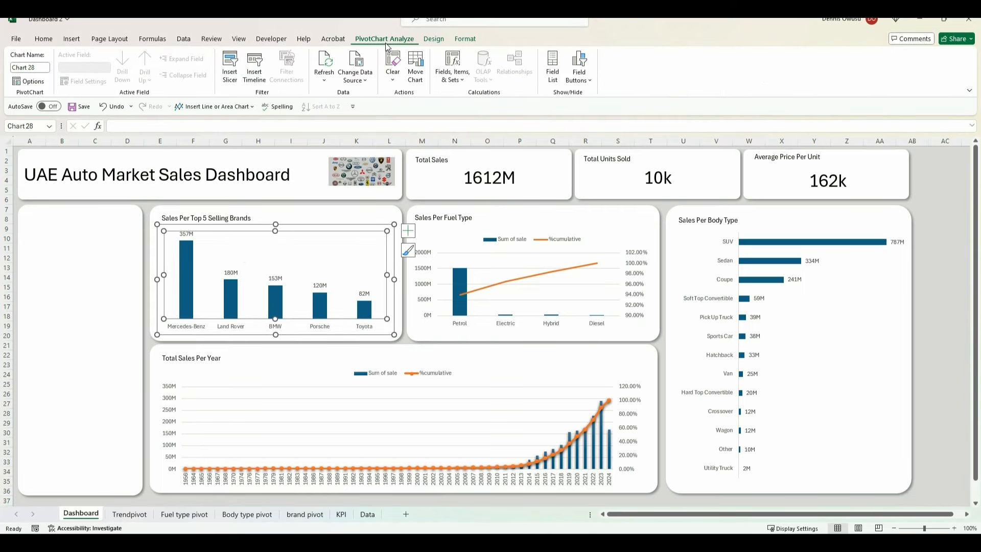
left_click(230, 81)
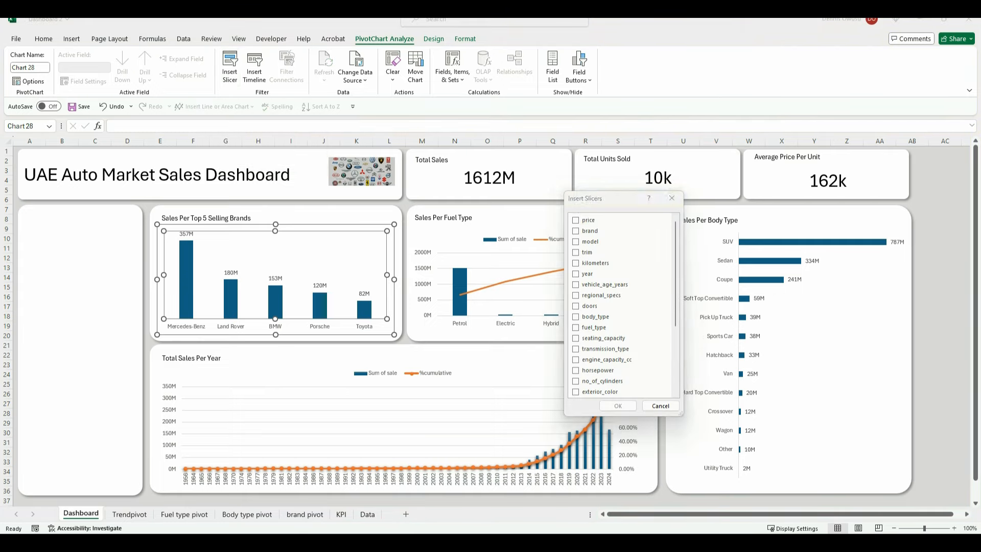
left_click(581, 277)
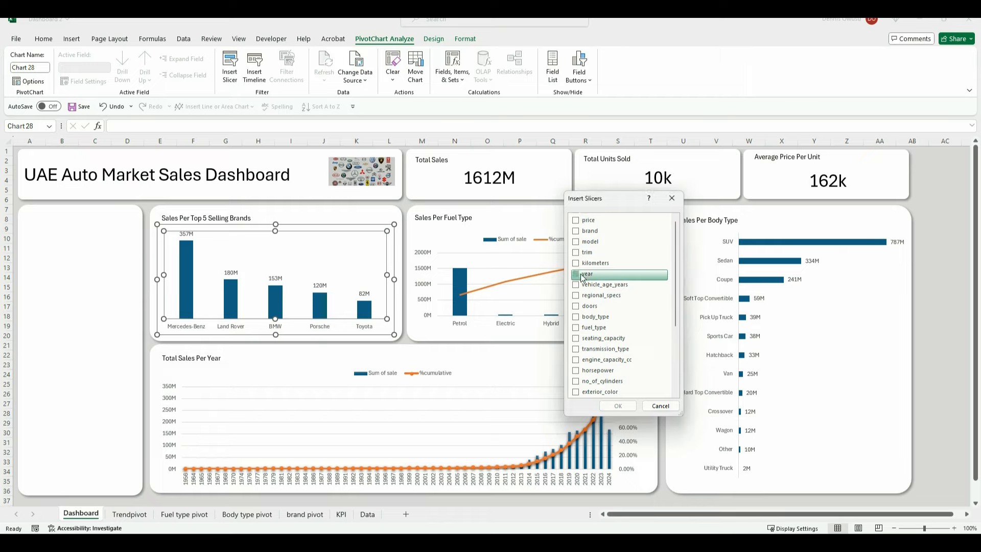
left_click(577, 350)
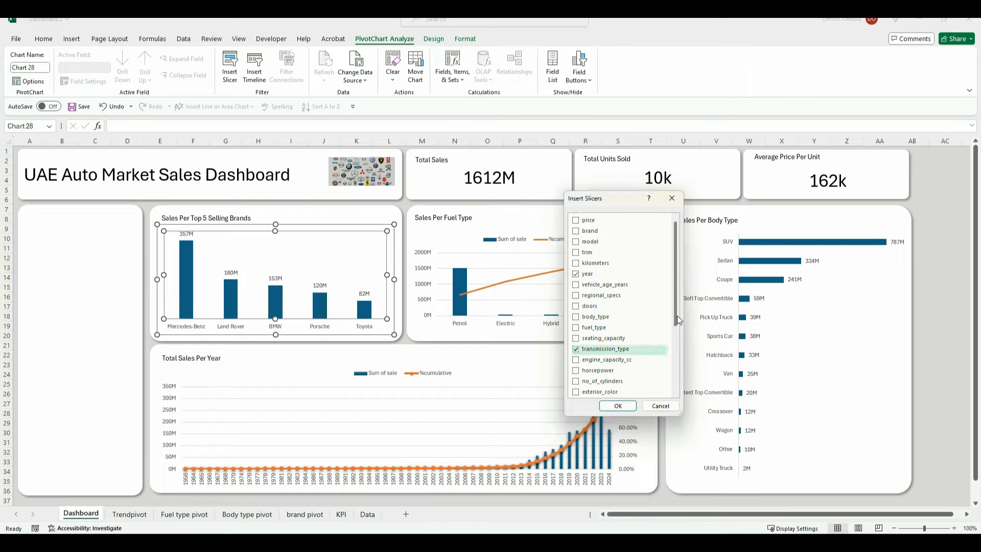
left_click_drag(679, 320, 677, 383)
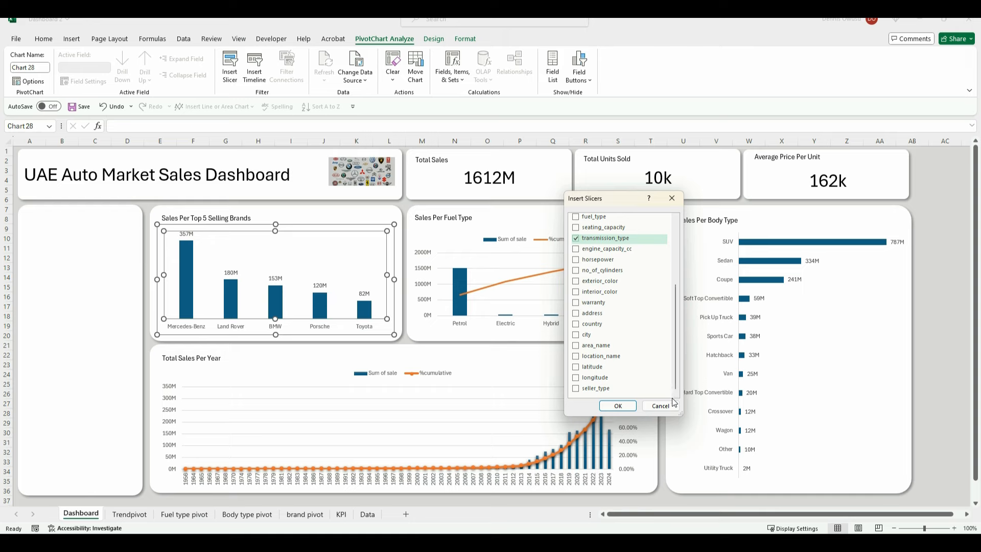
left_click(576, 390)
left_click(617, 405)
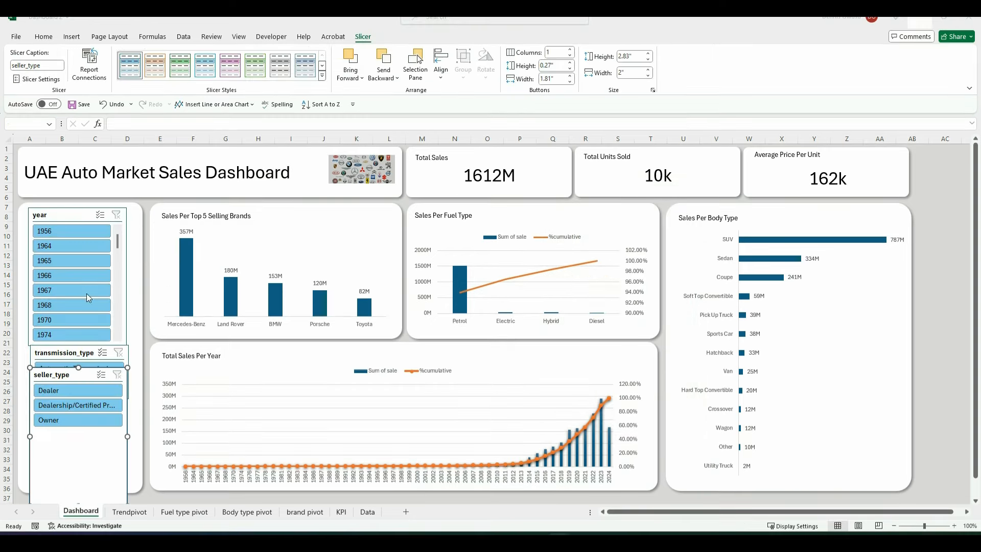
- Shorten the transmission_type and seller_type slicers and stack them below the year slicer inside the empty side card
left_click_drag(75, 375, 81, 340)
left_click_drag(83, 472, 83, 393)
left_click_drag(91, 339, 84, 416)
left_click_drag(73, 347, 75, 362)
left_click(77, 344)
left_click_drag(67, 412, 65, 423)
left_click_drag(67, 362, 70, 372)
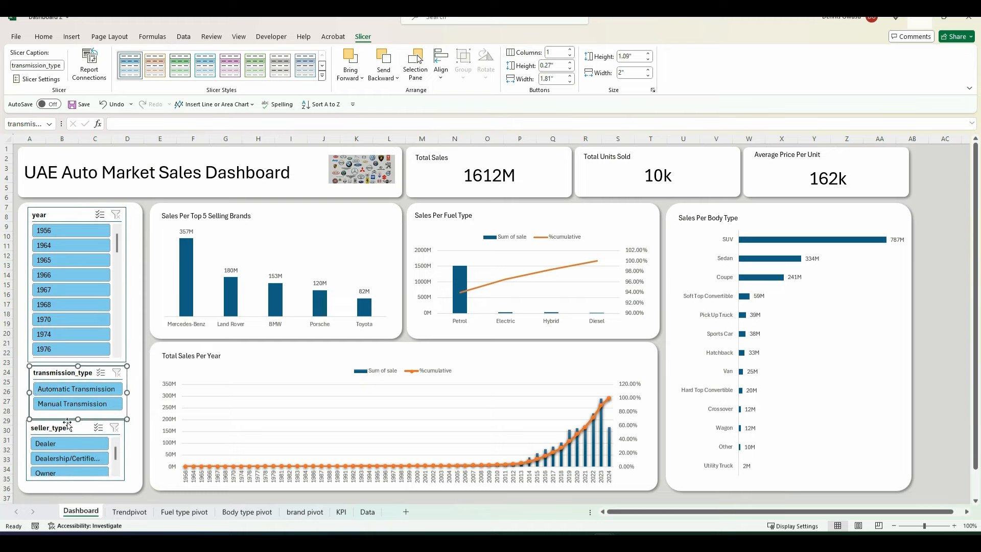
left_click_drag(67, 423, 70, 426)
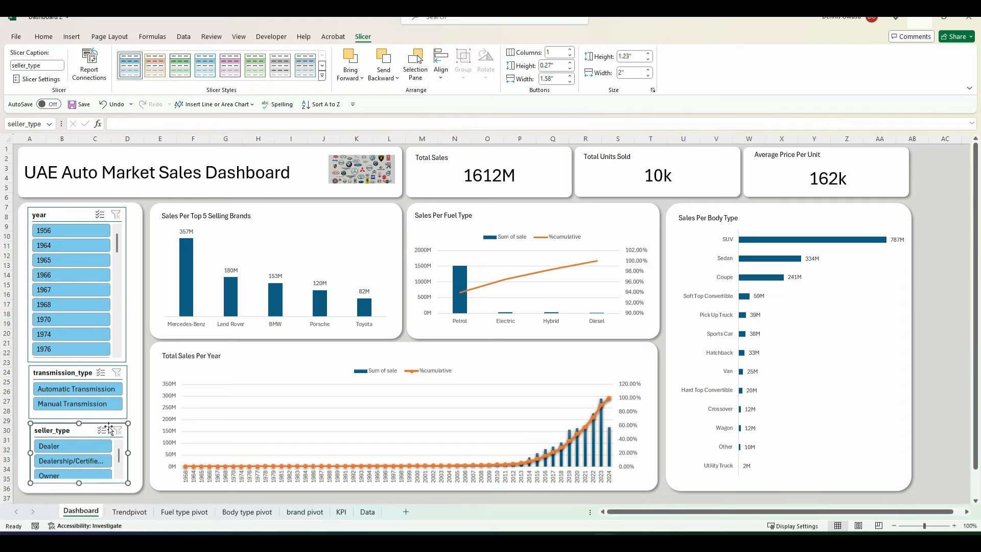
- Nudge the year slicer into line with the other slicers and slightly adjust the seller_type slicer's lower edge
left_click(151, 497)
left_click_drag(68, 214, 69, 213)
left_click(19, 309)
left_click(153, 498)
left_click(86, 484)
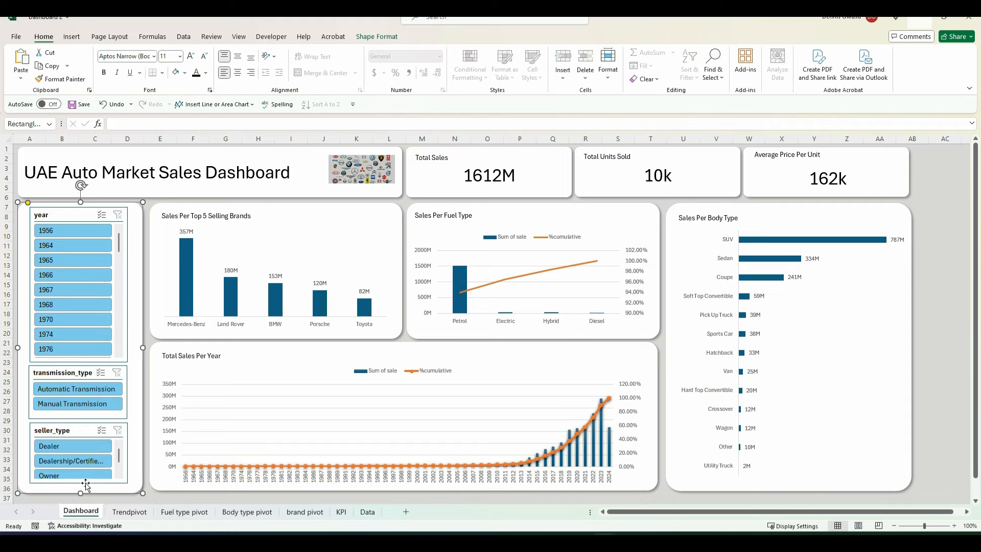
left_click(85, 482)
left_click_drag(79, 483, 79, 485)
left_click(151, 498)
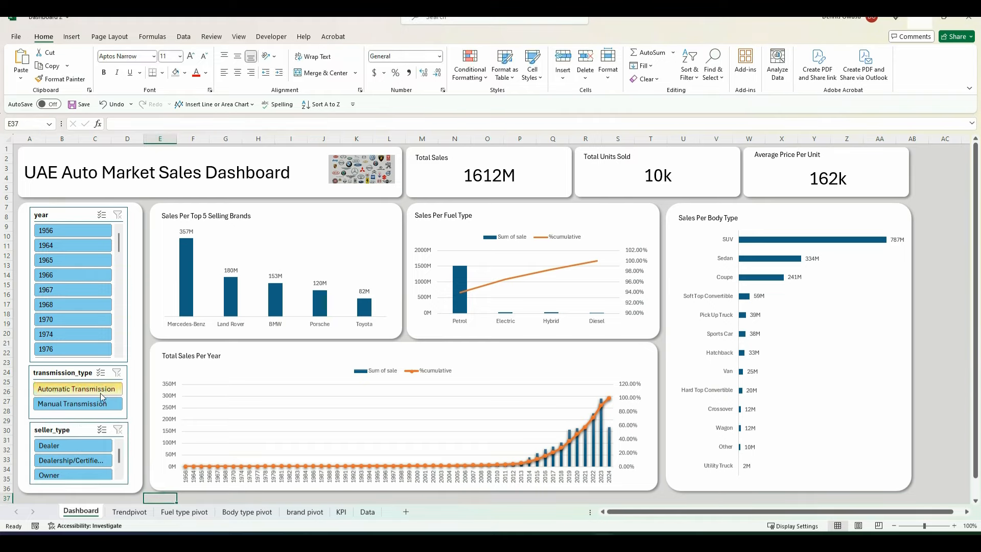
- Filter the top 5 selling brands chart to the year 1968 with the year slicer
left_click(82, 305)
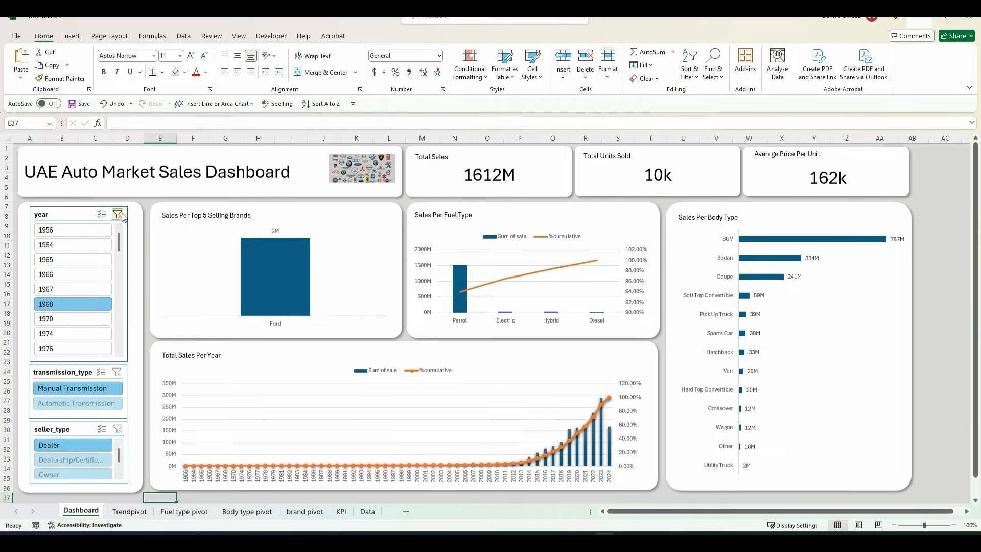
- Clear the year filter and test the transmission_type slicer with Automatic Transmission and the seller_type slicer with Dealer, clearing each one
left_click(118, 214)
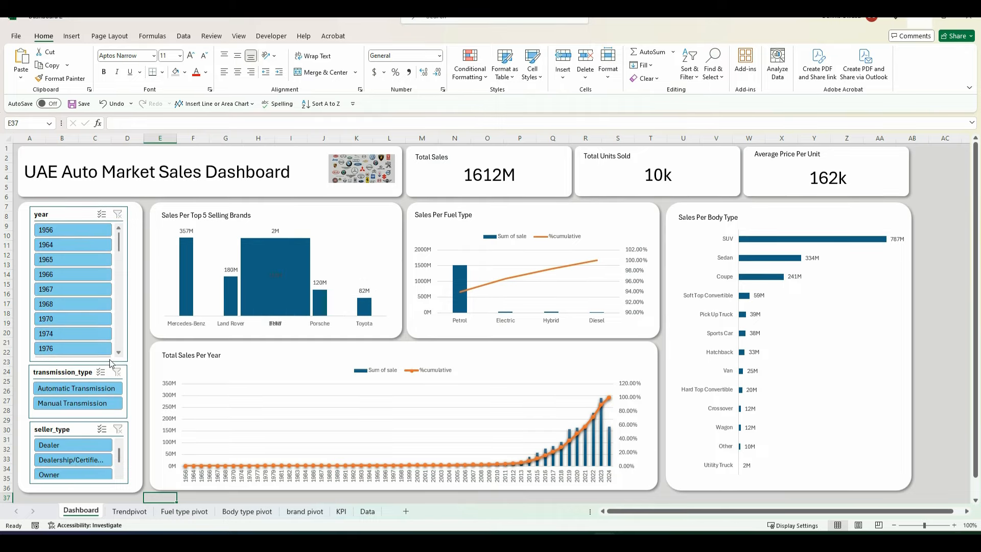
left_click(94, 387)
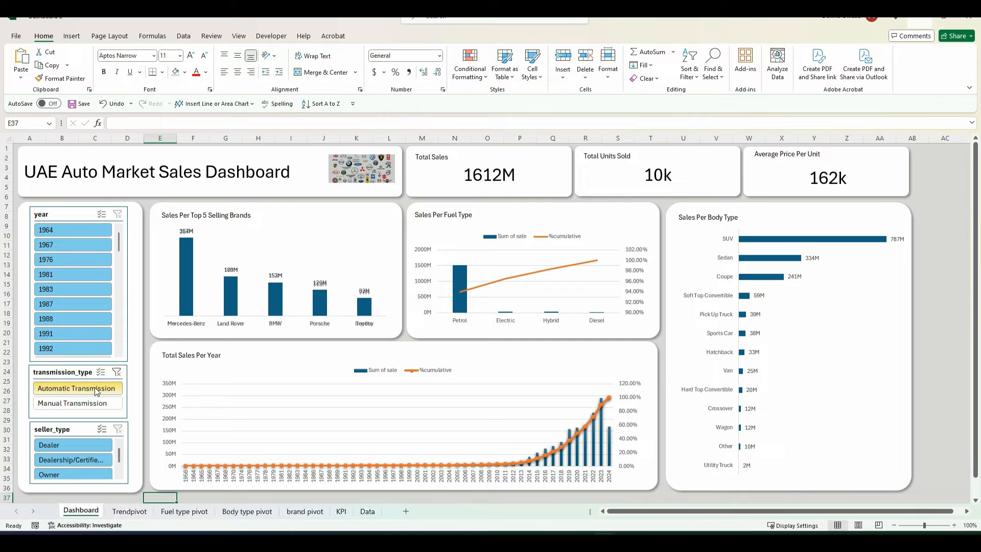
left_click(116, 373)
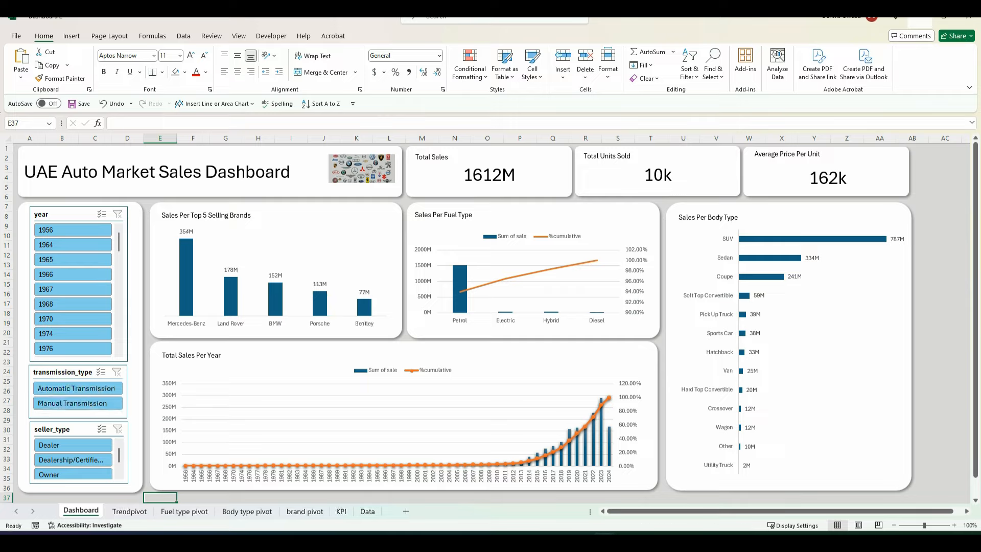
left_click(103, 445)
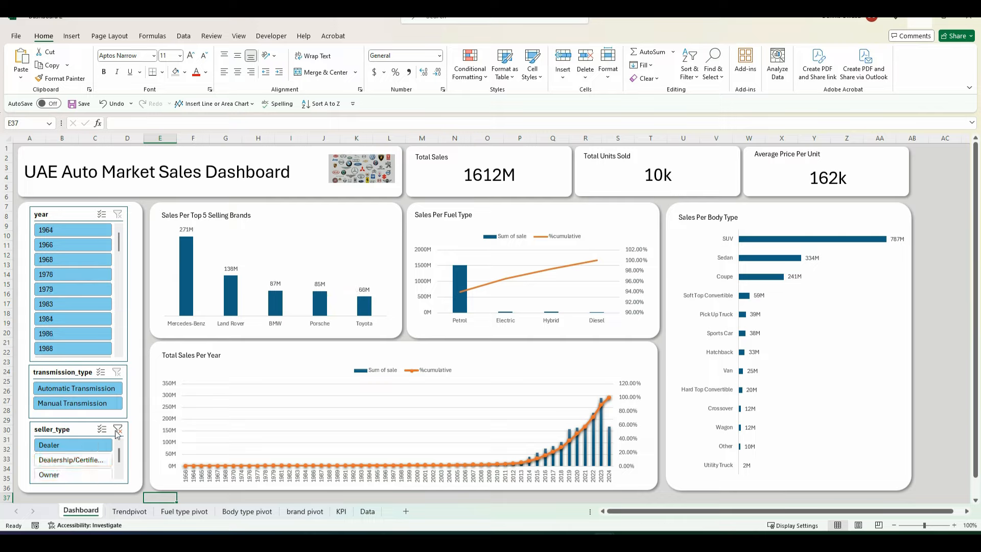
left_click(118, 429)
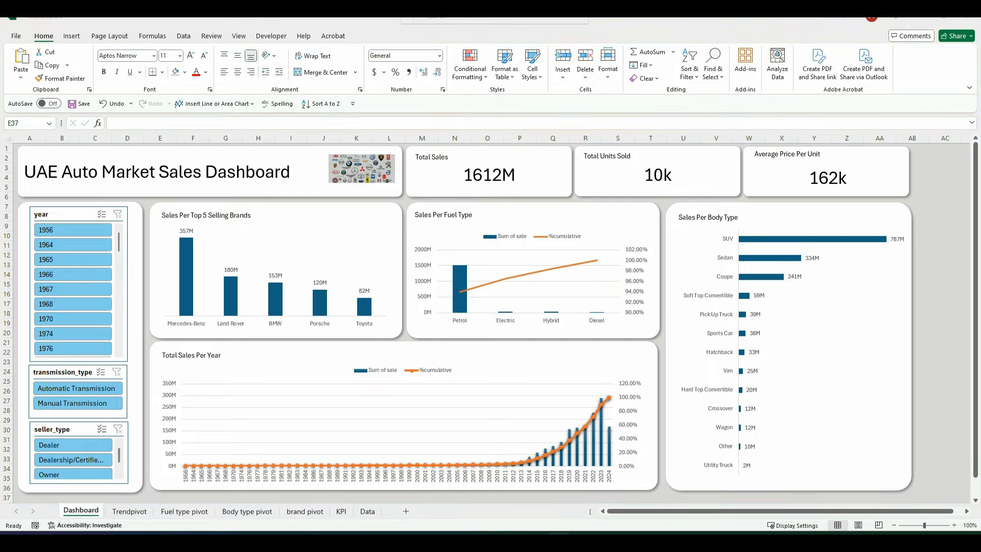
- Connect the year slicer to the body type, fuel type, KPI and Trendpivot pivot tables as well
left_click(76, 212)
right_click(76, 213)
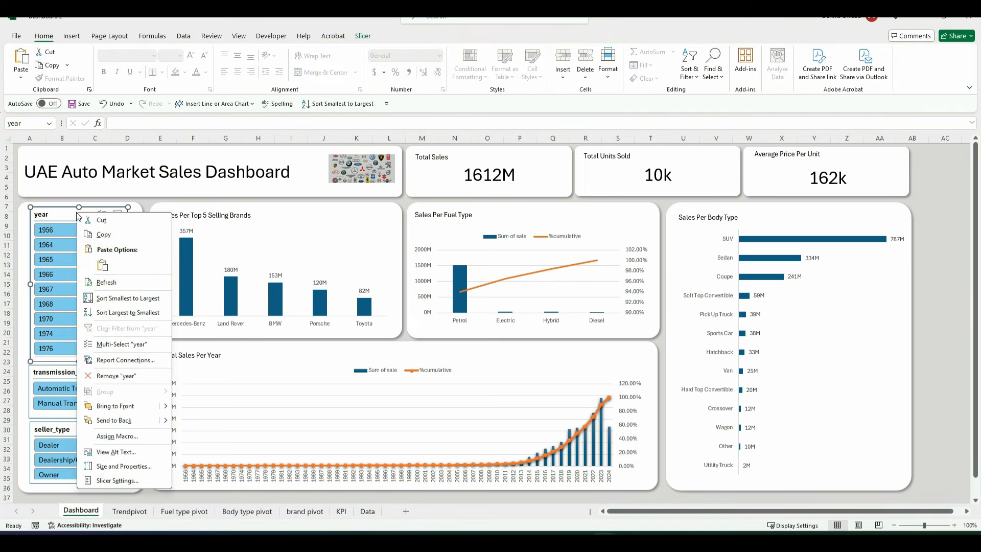
left_click(131, 360)
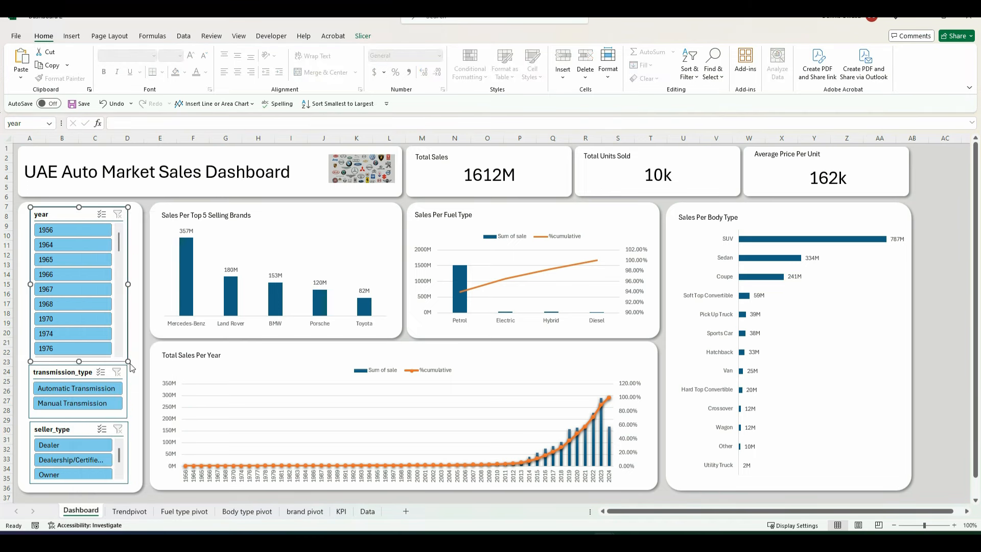
left_click_drag(145, 325, 264, 231)
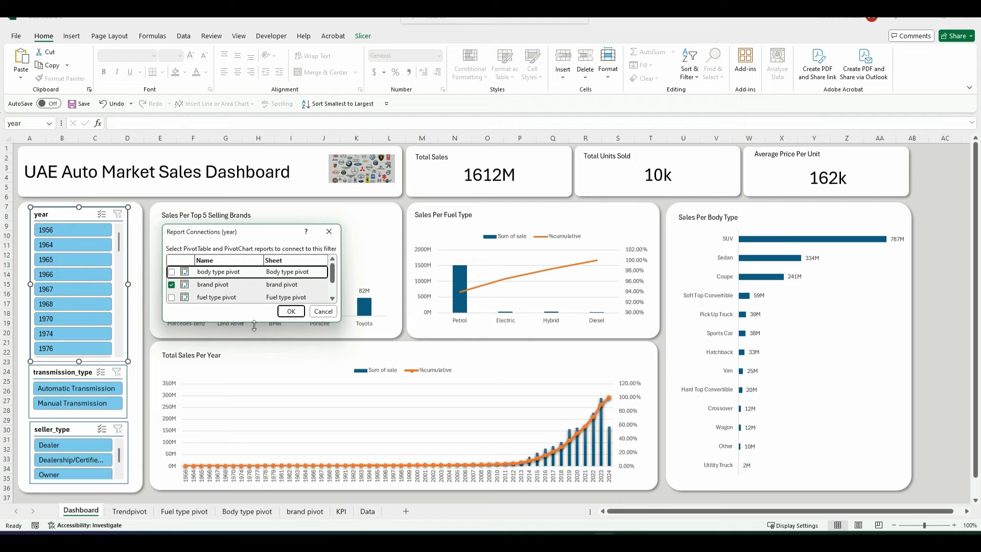
left_click_drag(255, 323, 255, 425)
left_click(172, 271)
left_click(171, 297)
left_click(171, 310)
left_click(171, 323)
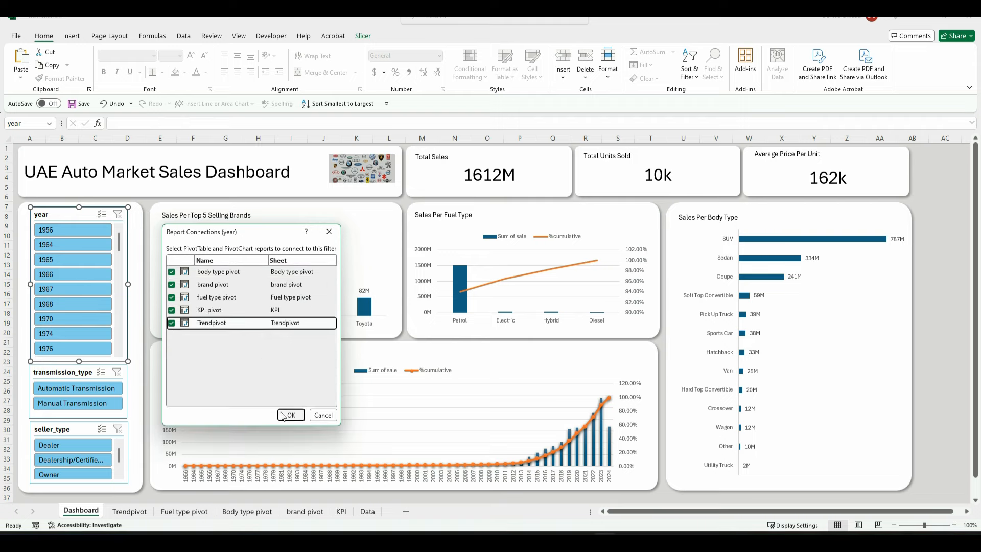
left_click(291, 415)
- Connect the transmission_type slicer to the body type, fuel type, KPI and Trendpivot pivot tables too
left_click(61, 366)
right_click(60, 365)
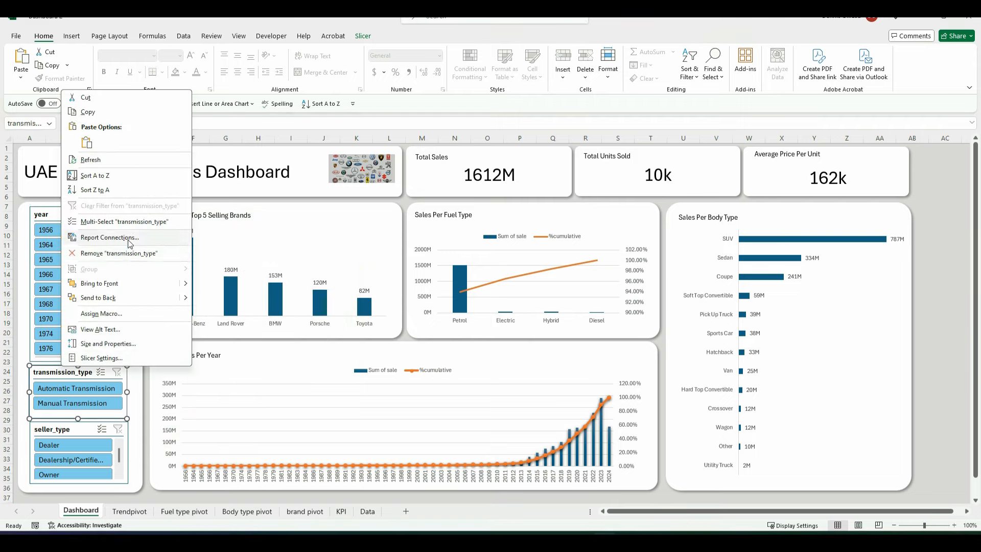
left_click(102, 238)
left_click_drag(92, 201, 194, 192)
left_click_drag(227, 284, 227, 321)
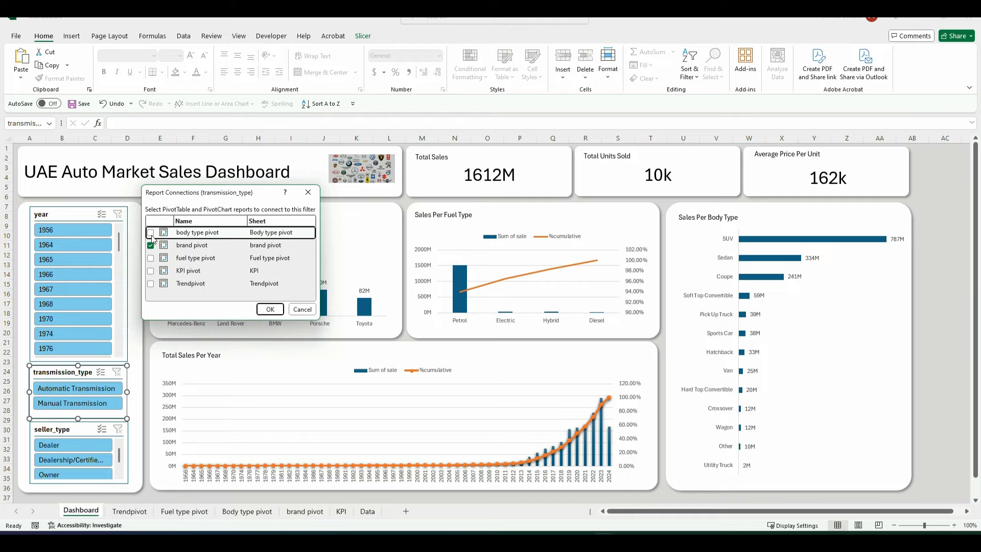
left_click(151, 232)
left_click(151, 258)
left_click(151, 270)
left_click(151, 283)
left_click(267, 309)
- Extend the seller_type slicer's report connections to the body type, fuel type, KPI and Trendpivot pivot tables
left_click(86, 425)
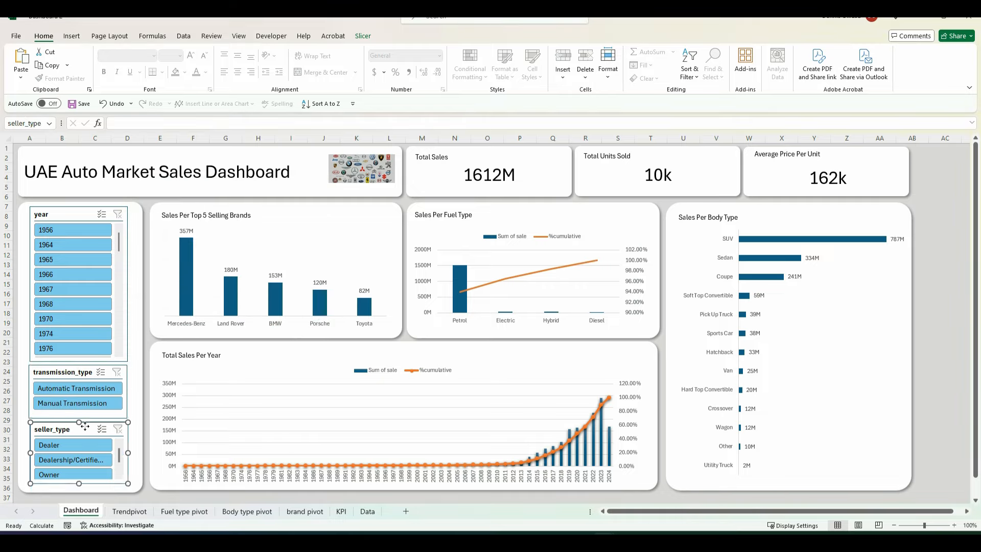
right_click(84, 428)
left_click(146, 298)
left_click_drag(152, 269, 289, 238)
left_click_drag(249, 325, 249, 393)
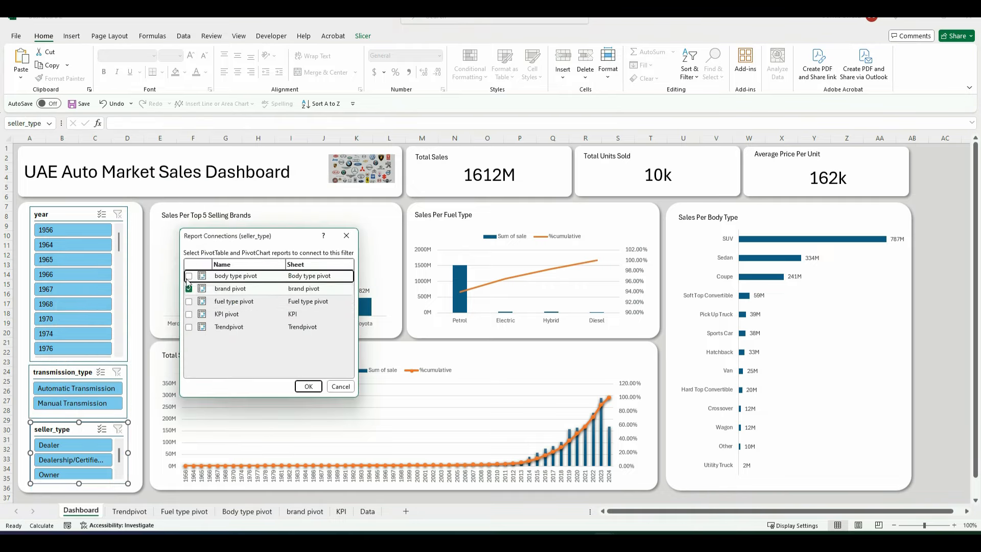
left_click(189, 276)
left_click(188, 301)
left_click(189, 313)
left_click(309, 384)
left_click(145, 387)
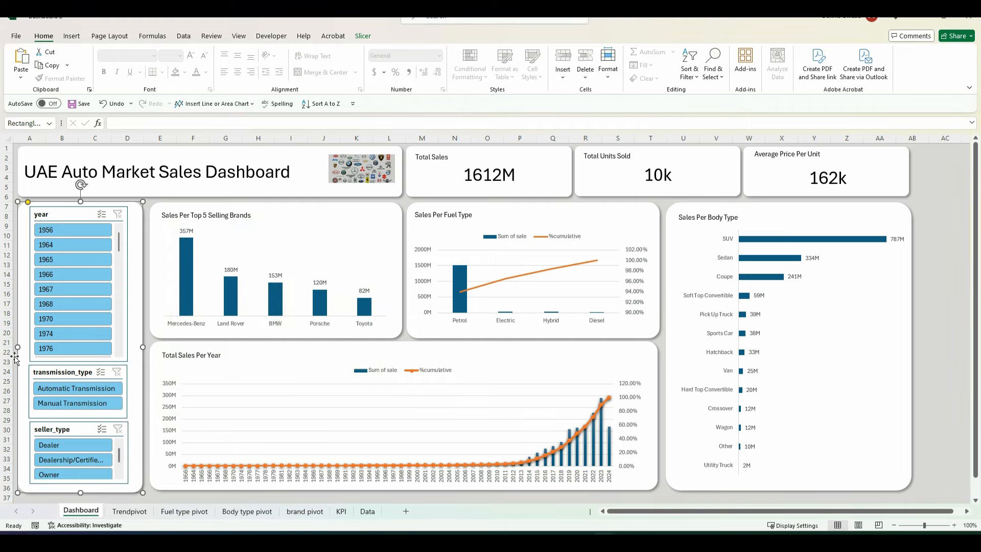
- Filter the whole dashboard by Dealer, Automatic Transmission and the year 2003, and clear the year filter again
left_click(69, 447)
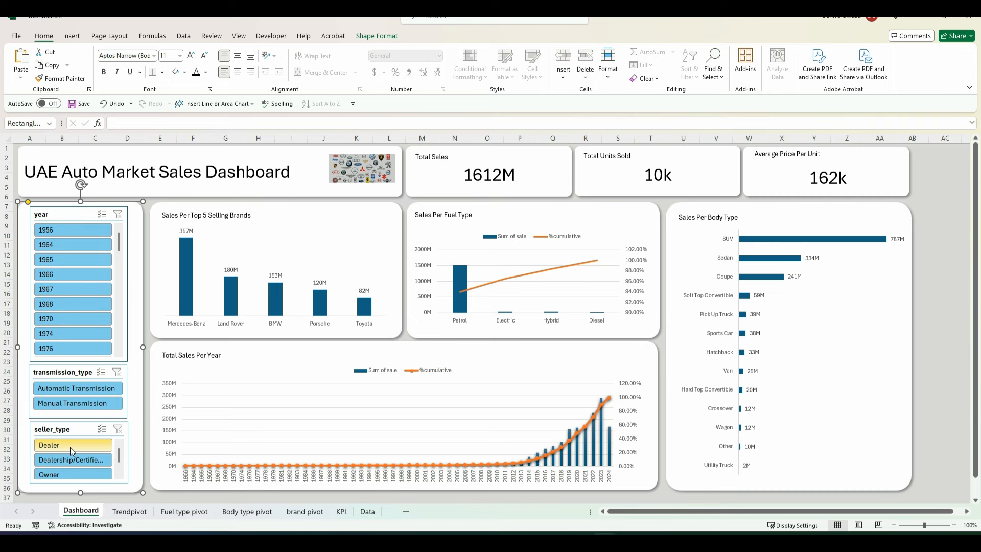
left_click(70, 446)
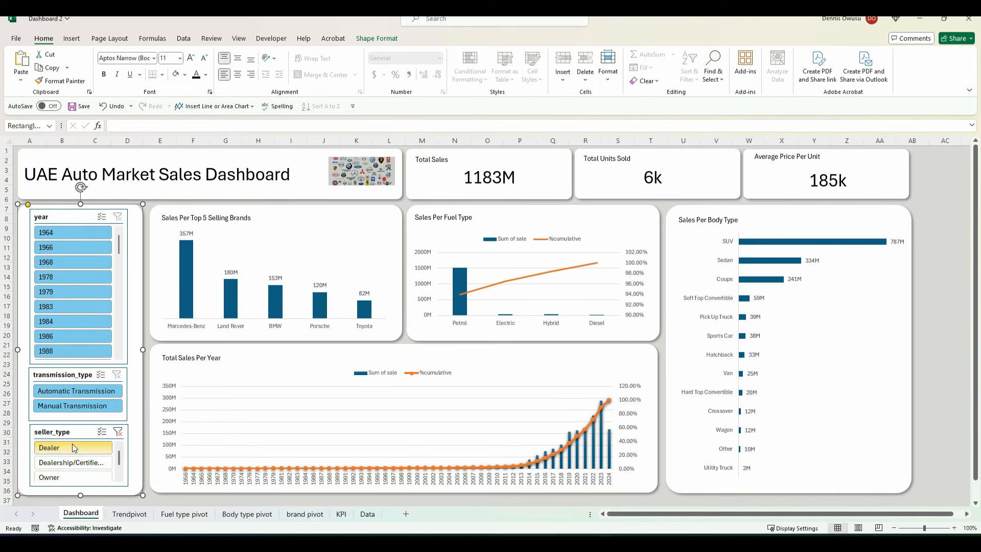
left_click(75, 394)
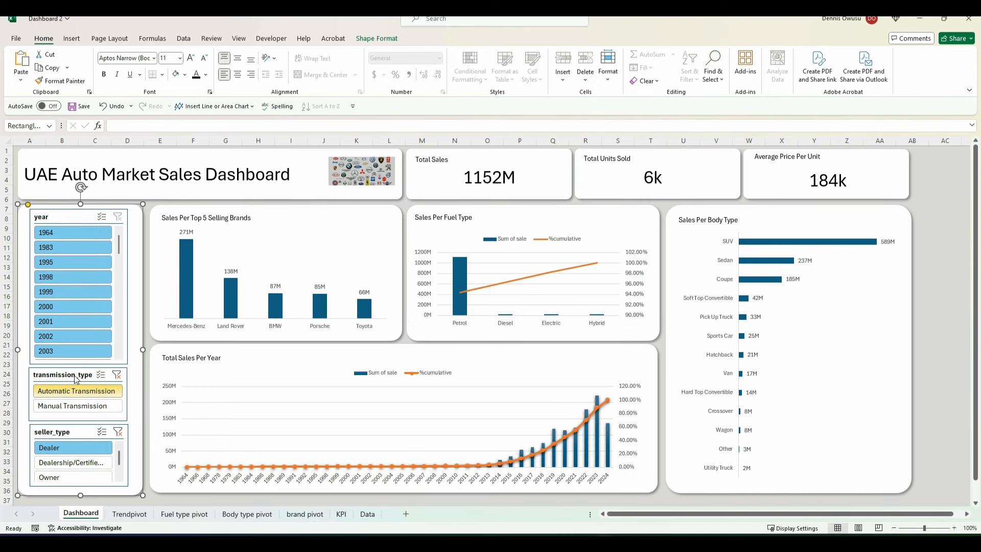
left_click(72, 351)
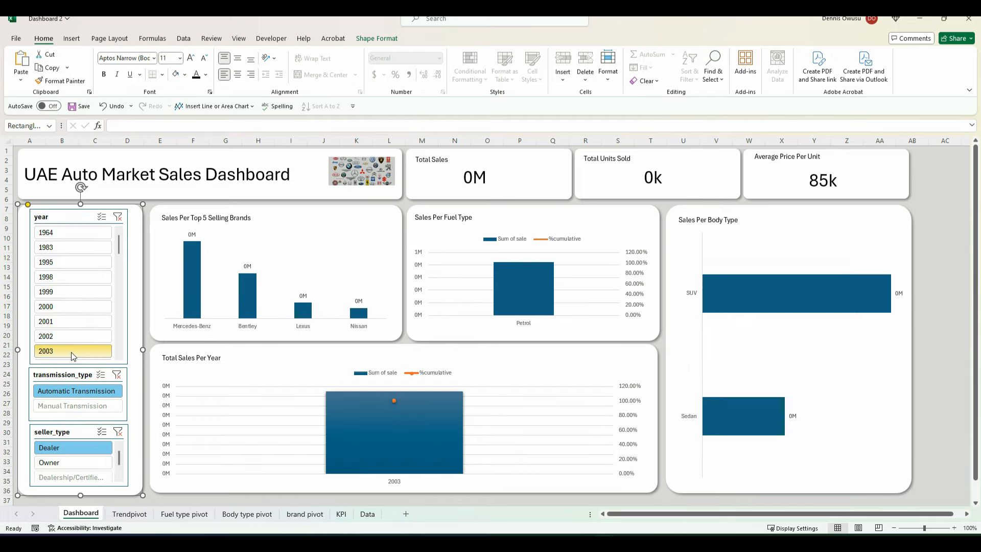
left_click(119, 218)
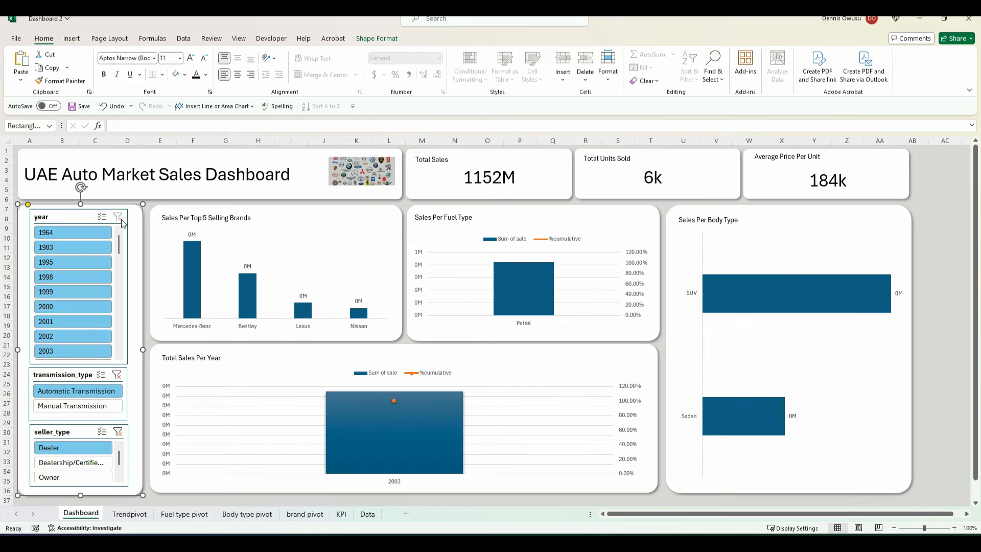